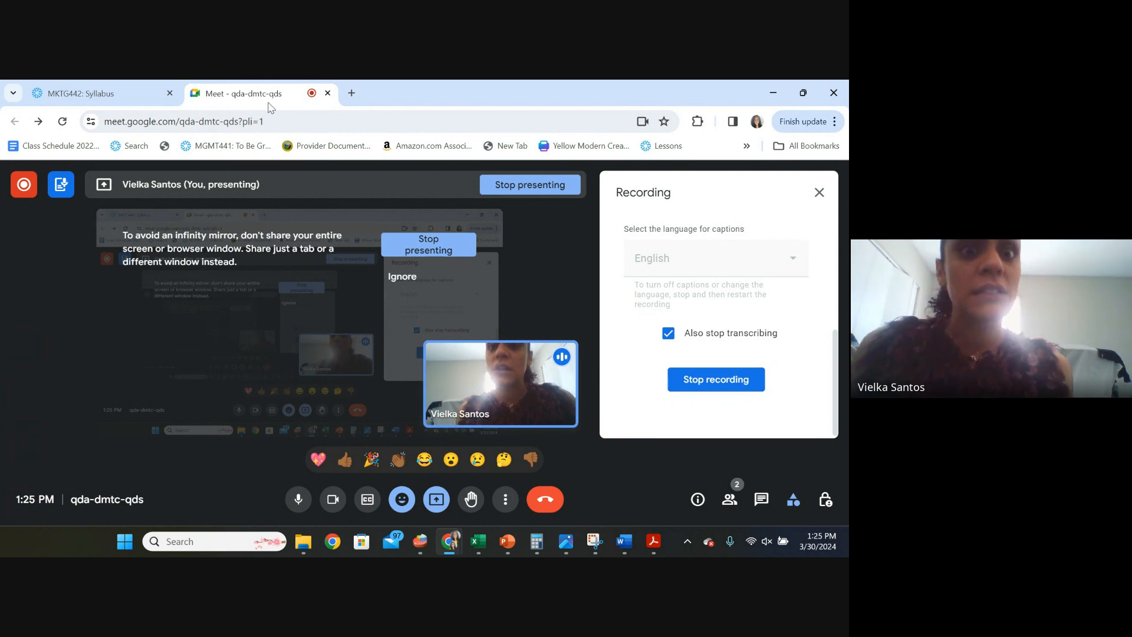
pyautogui.click(358, 92)
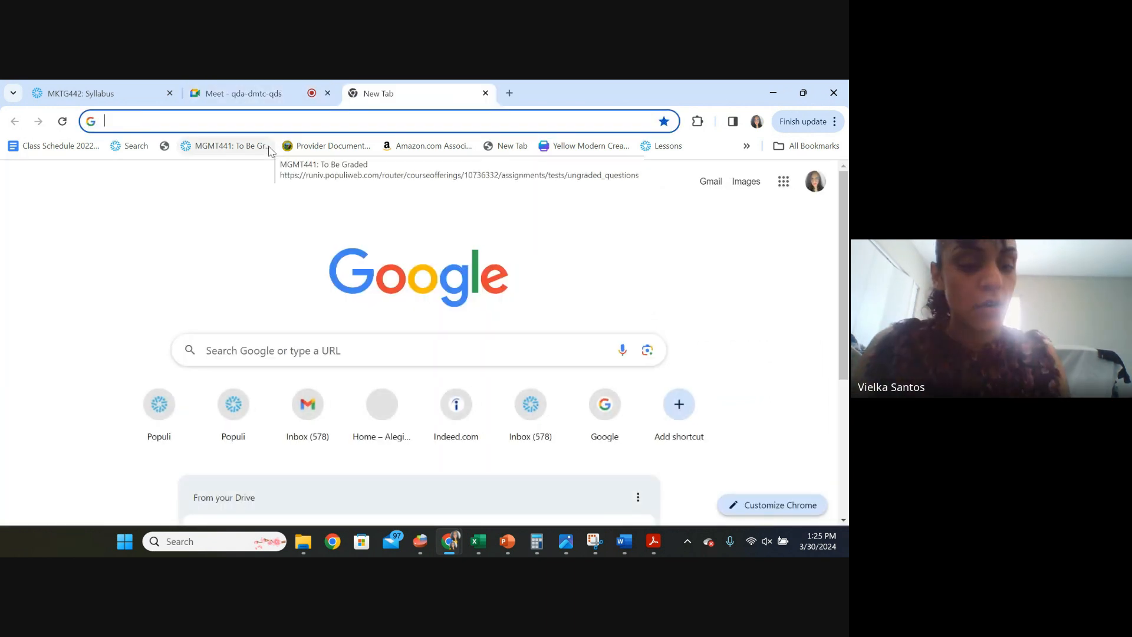
pyautogui.write('WW')
pyautogui.click(265, 88)
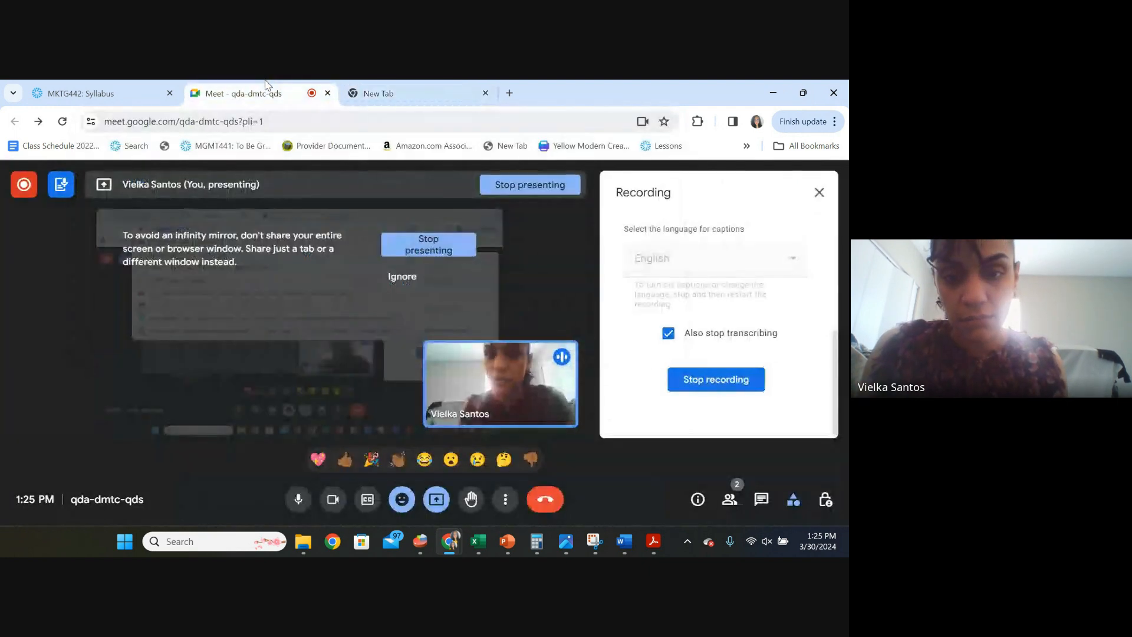
pyautogui.click(389, 95)
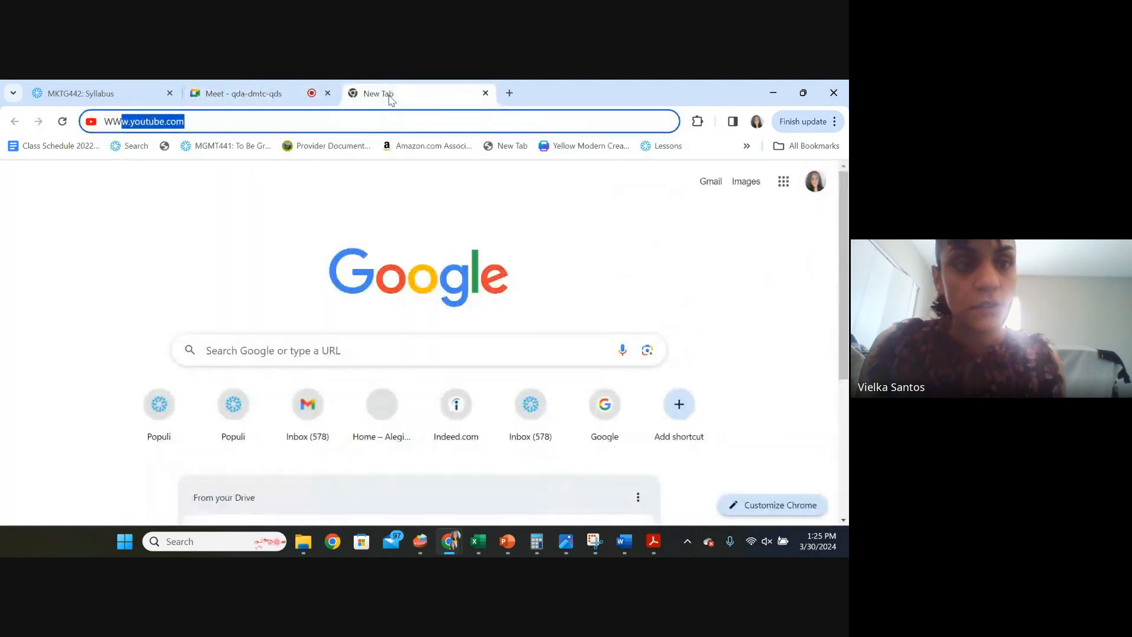
pyautogui.press('BackSpace')
pyautogui.press('BackSpace')
pyautogui.press('BackSpace')
pyautogui.write('WWW')
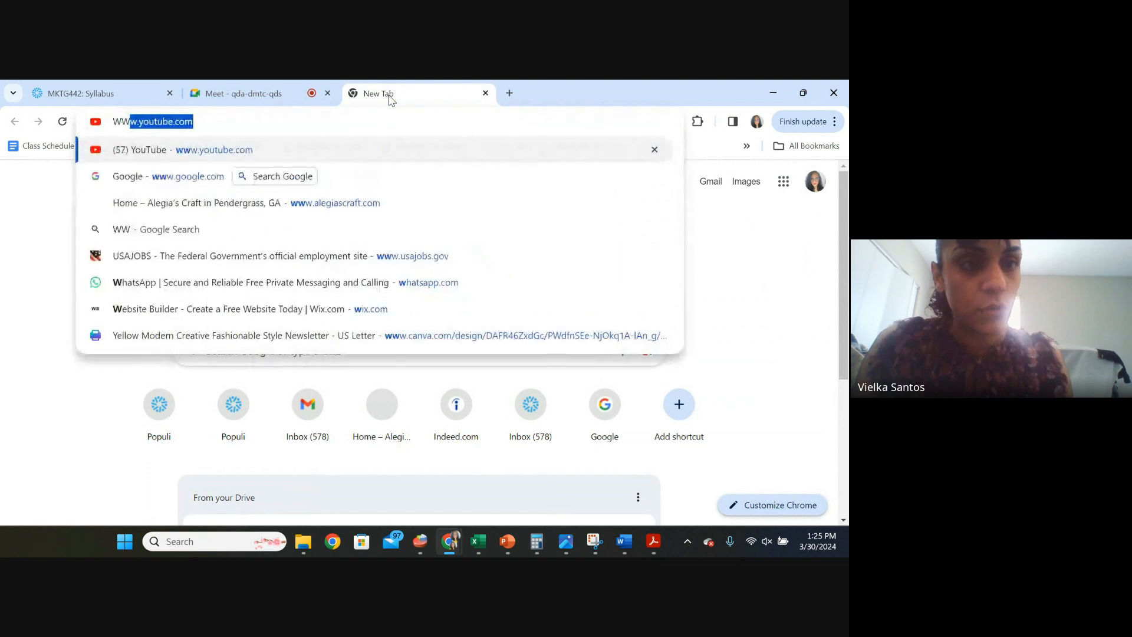
pyautogui.write('.GOOGL')
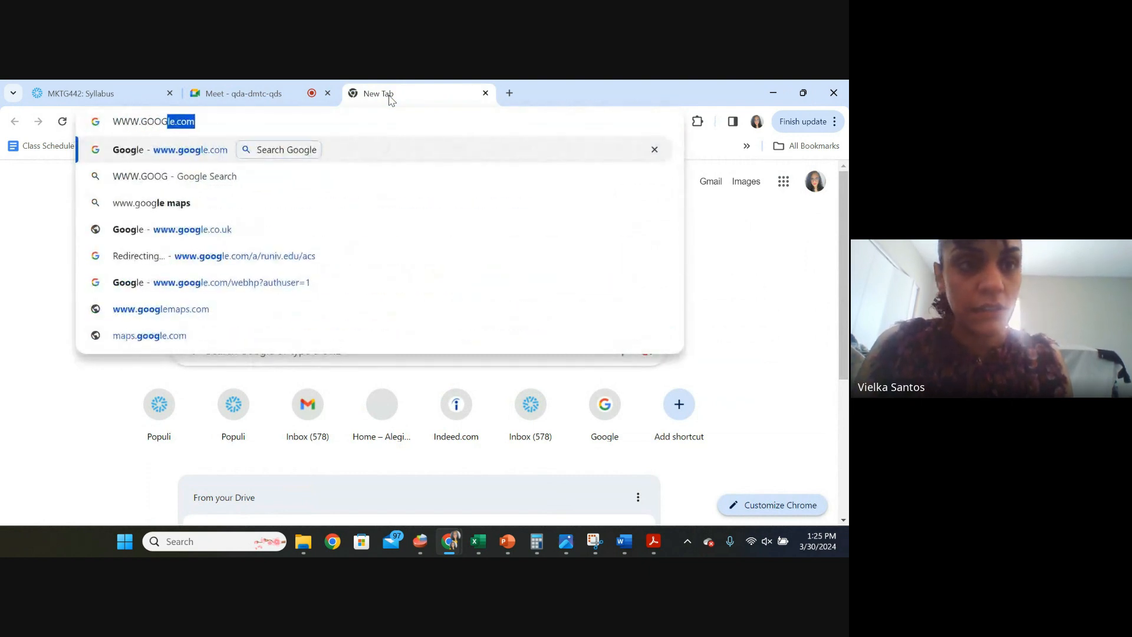
pyautogui.write('E.')
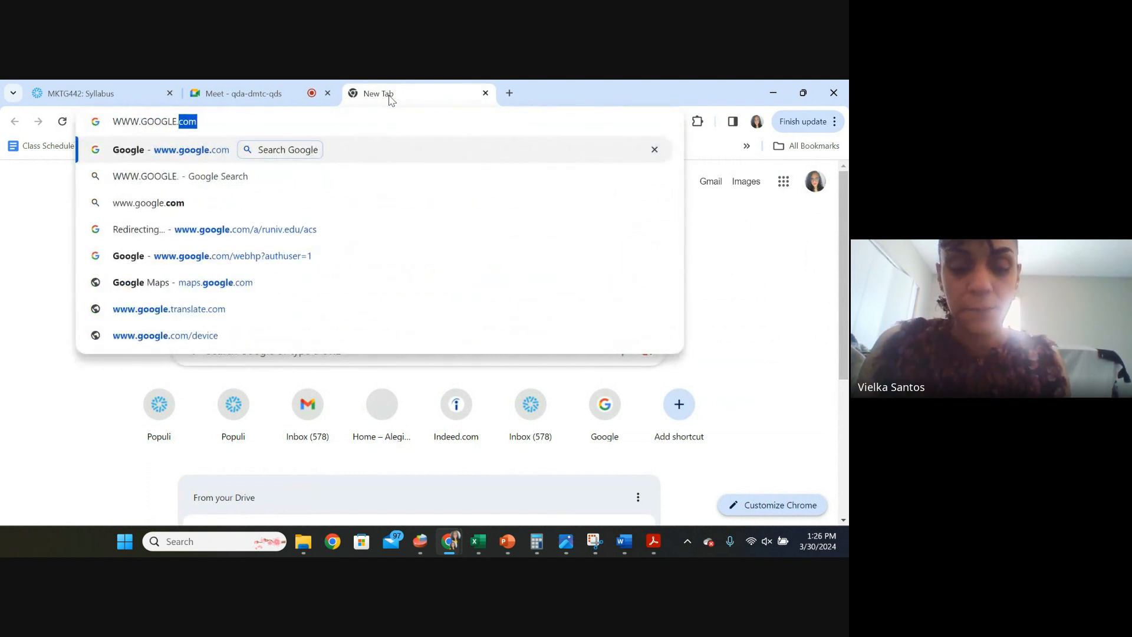
pyautogui.write('COM')
pyautogui.press('Return')
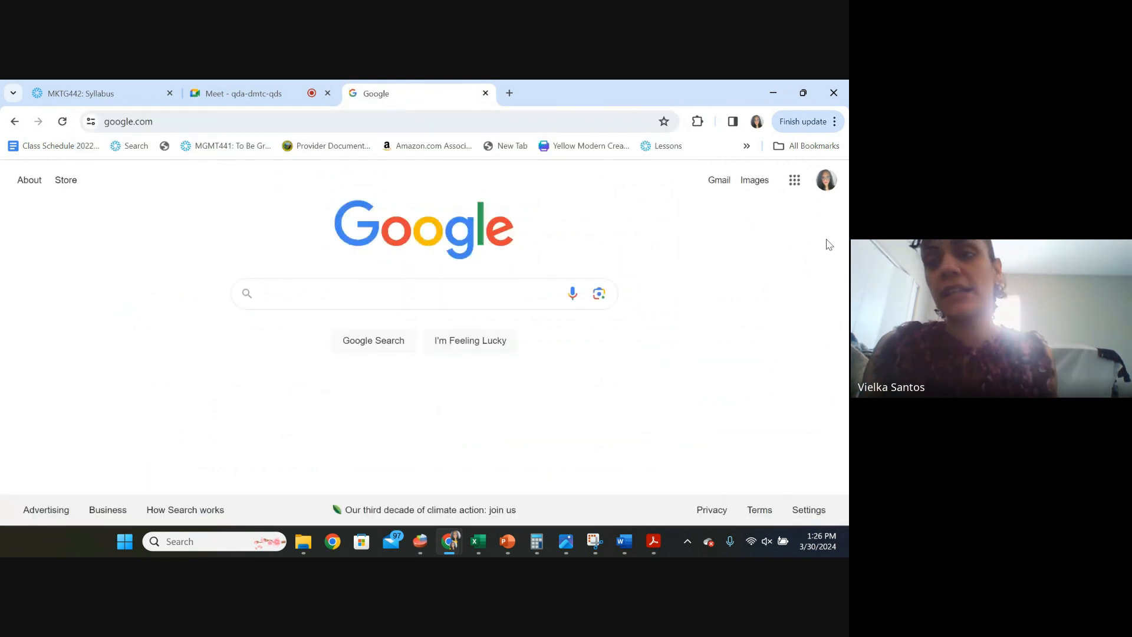
# - Switch the Google homepage from the managed school account to the first personal Gmail account among the additional accounts
pyautogui.click(825, 180)
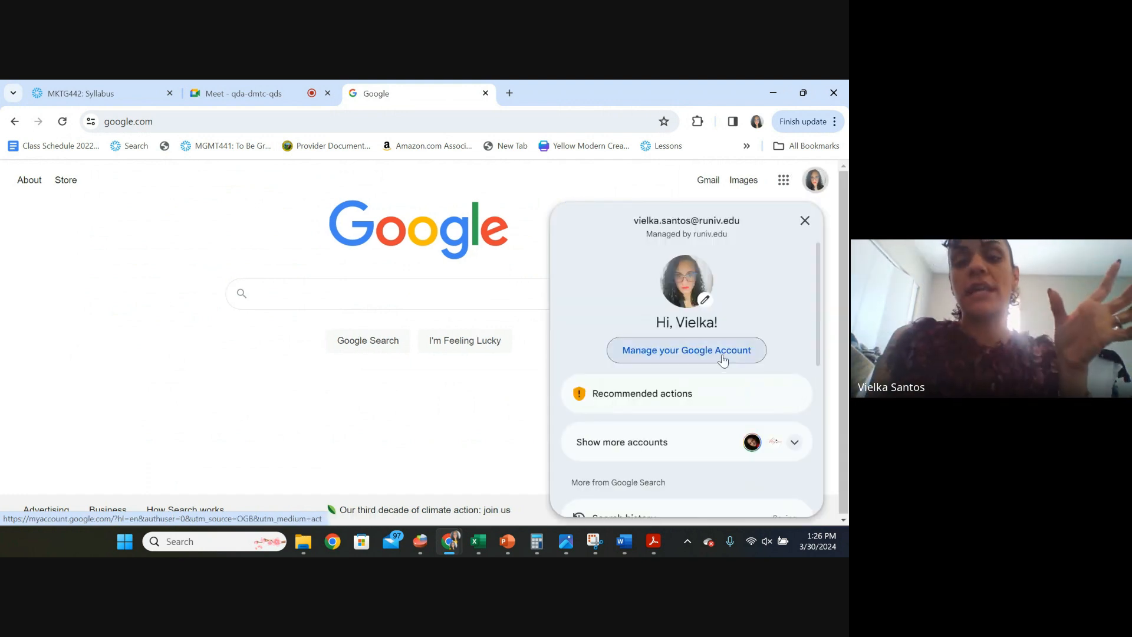
pyautogui.click(752, 447)
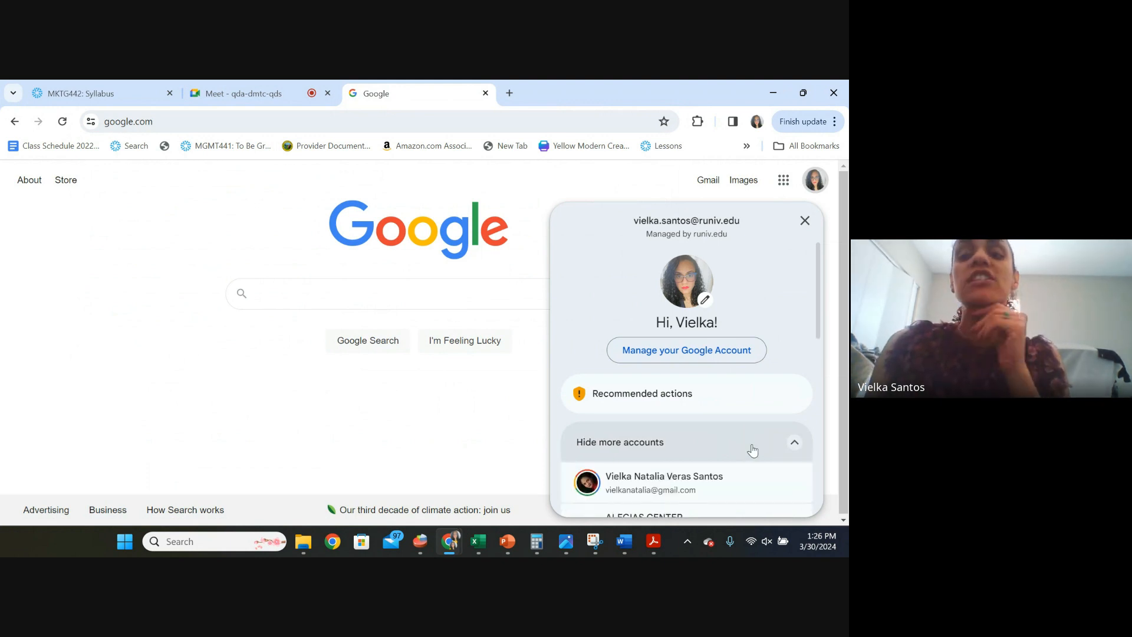
pyautogui.click(706, 421)
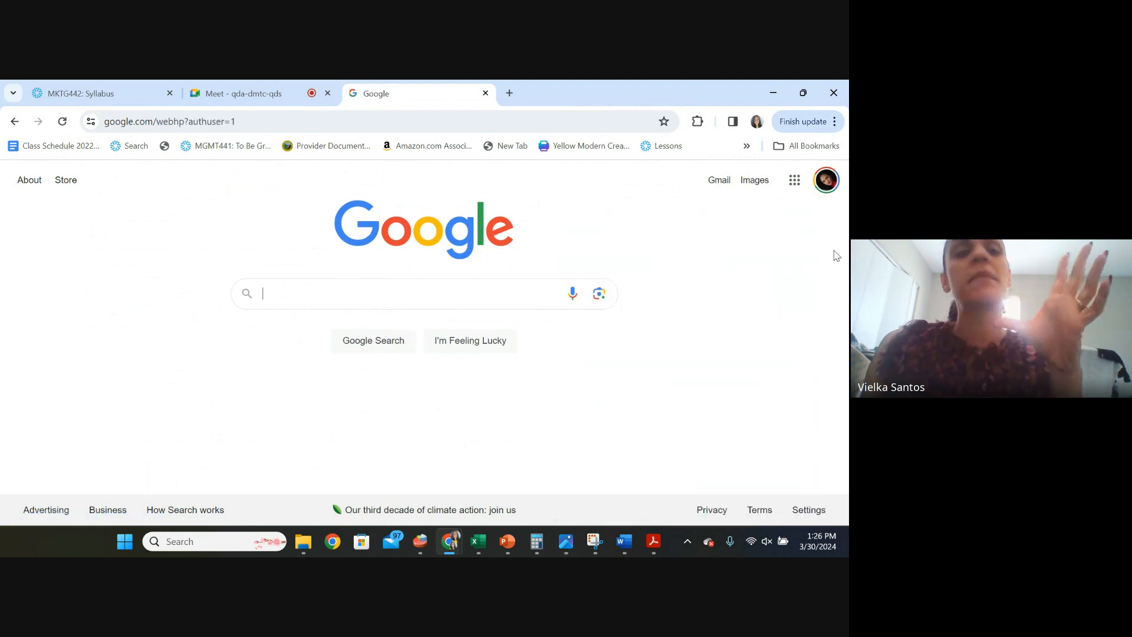
pyautogui.click(235, 89)
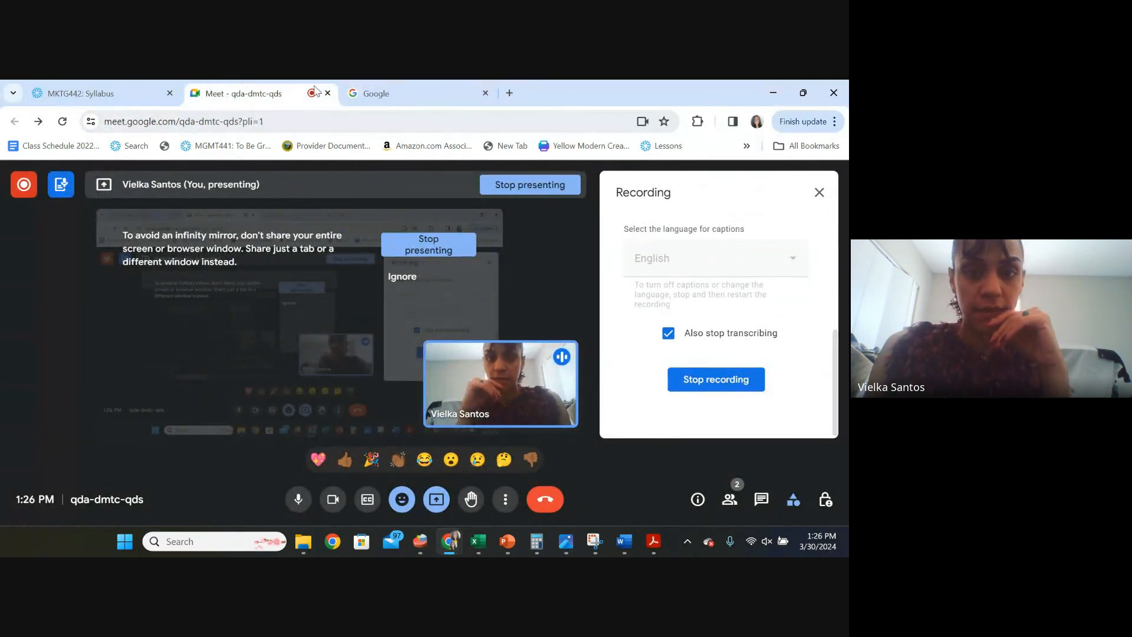
pyautogui.click(356, 102)
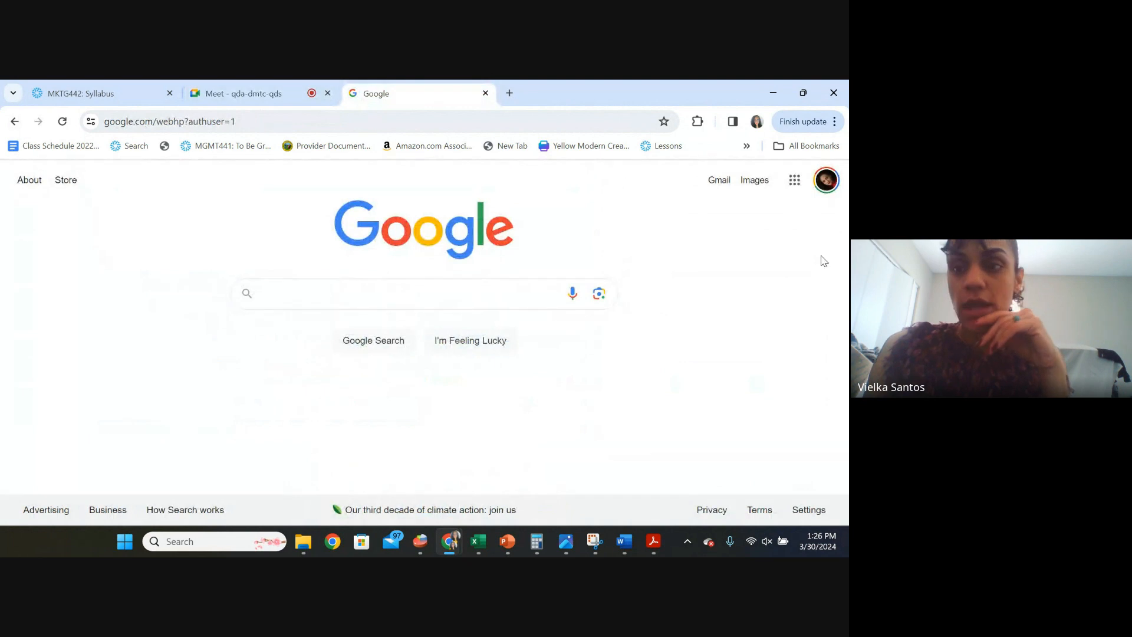
# - Open Google Forms from the Google apps and create a blank form
pyautogui.click(795, 181)
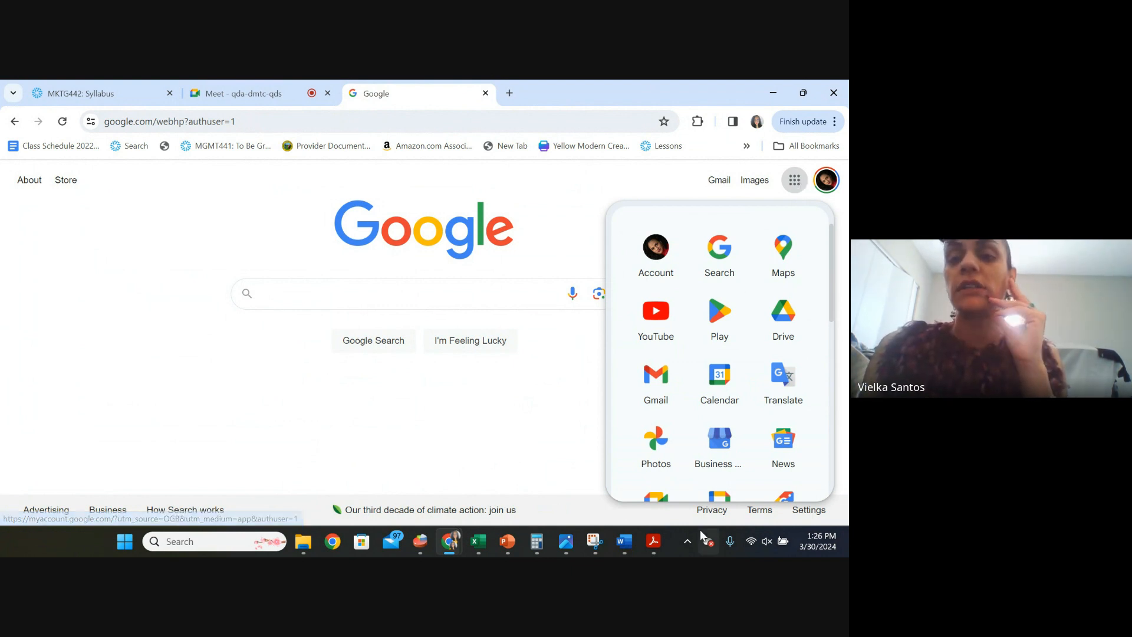
pyautogui.scroll(-10, 747, 395)
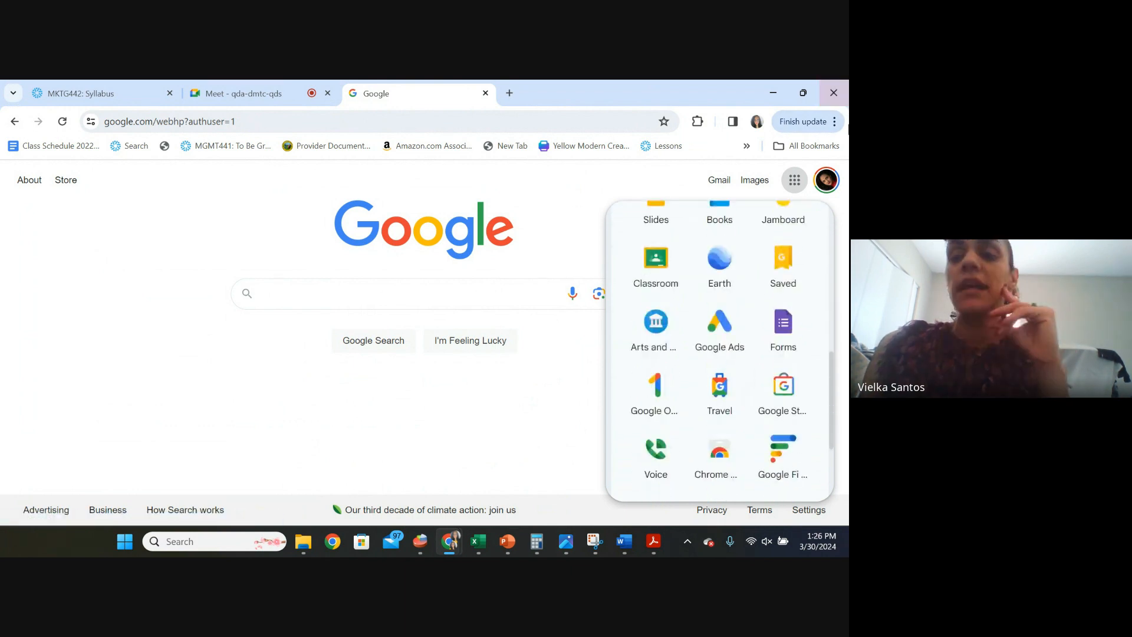
pyautogui.click(781, 339)
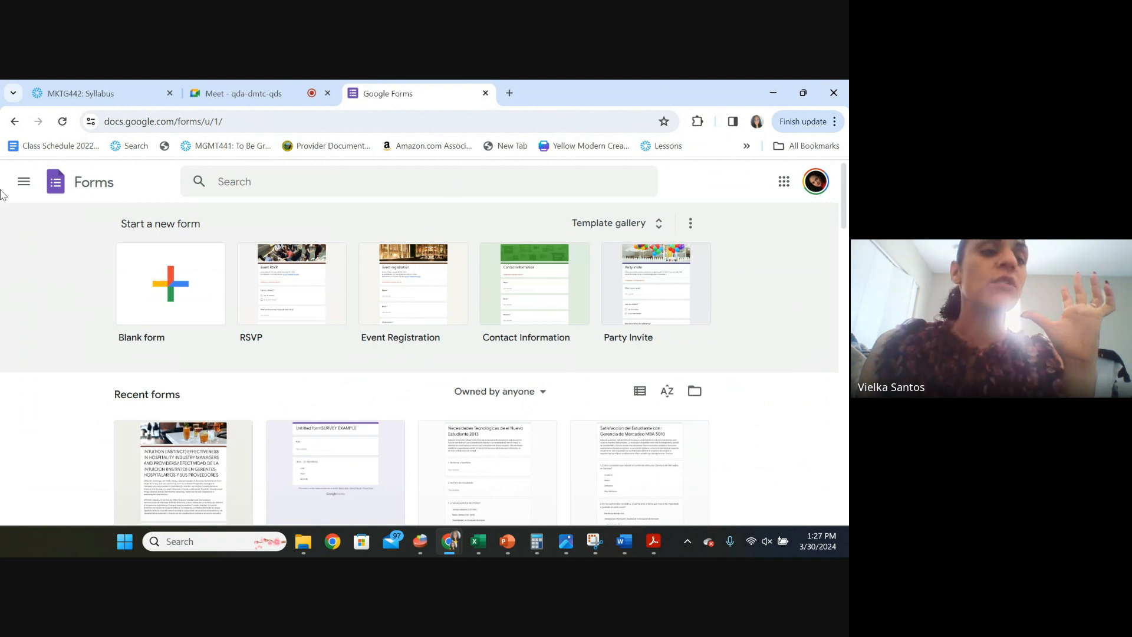
pyautogui.click(169, 312)
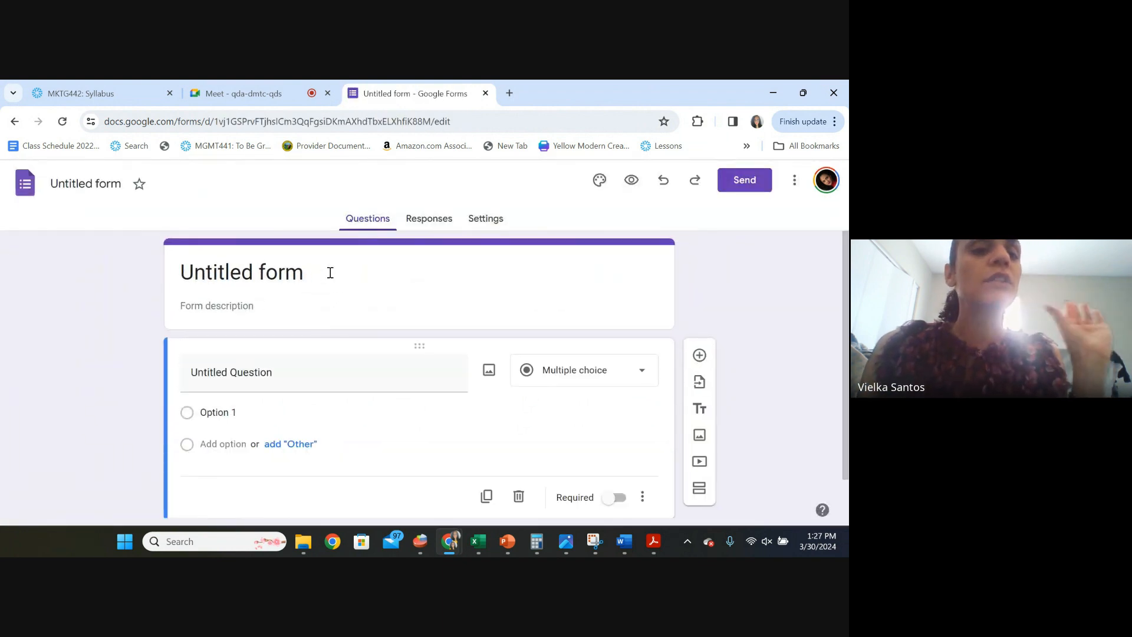
# - Replace the placeholder title in the form's header with "SOCIAL MEDIA BEHAVIOR"
pyautogui.moveTo(328, 270); pyautogui.dragTo(137, 260)
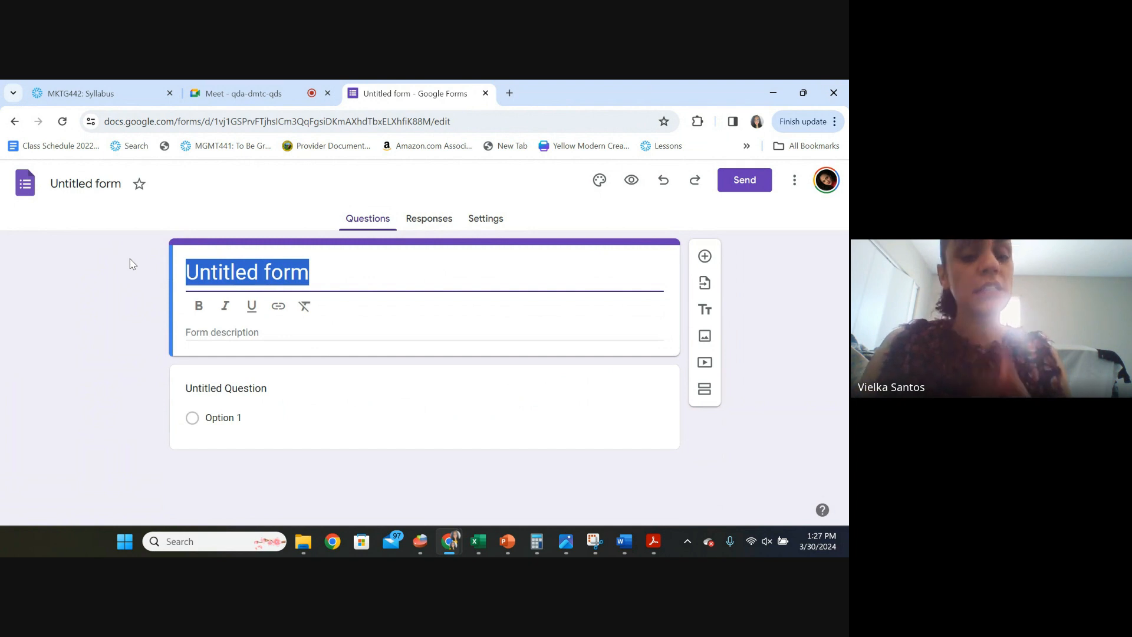
pyautogui.write('SOCIAL')
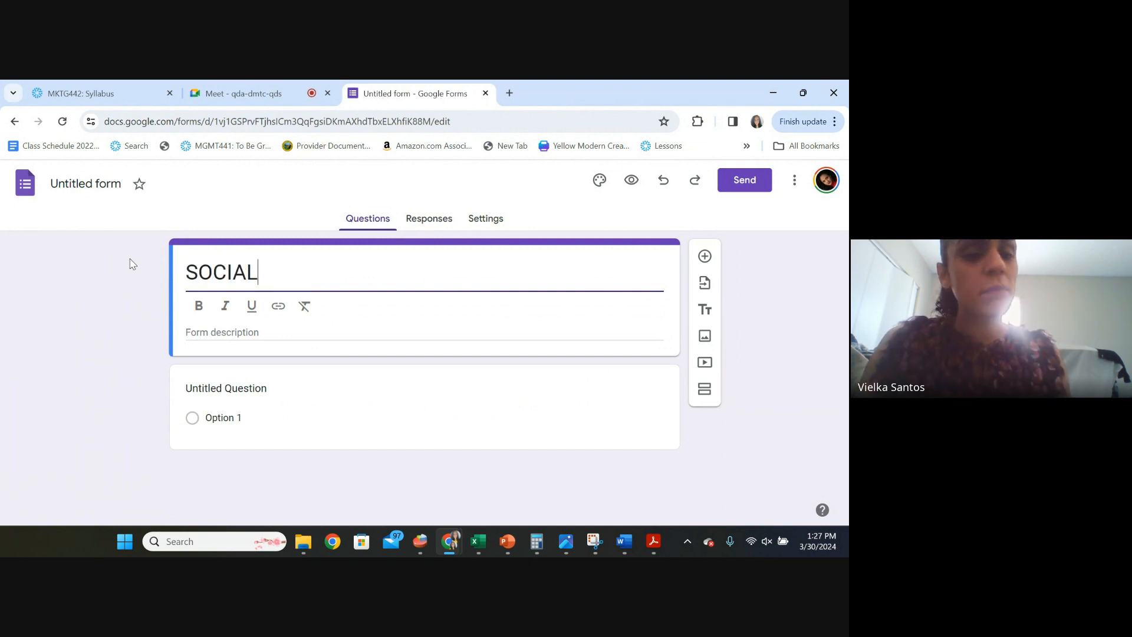
pyautogui.write(' MEDIA')
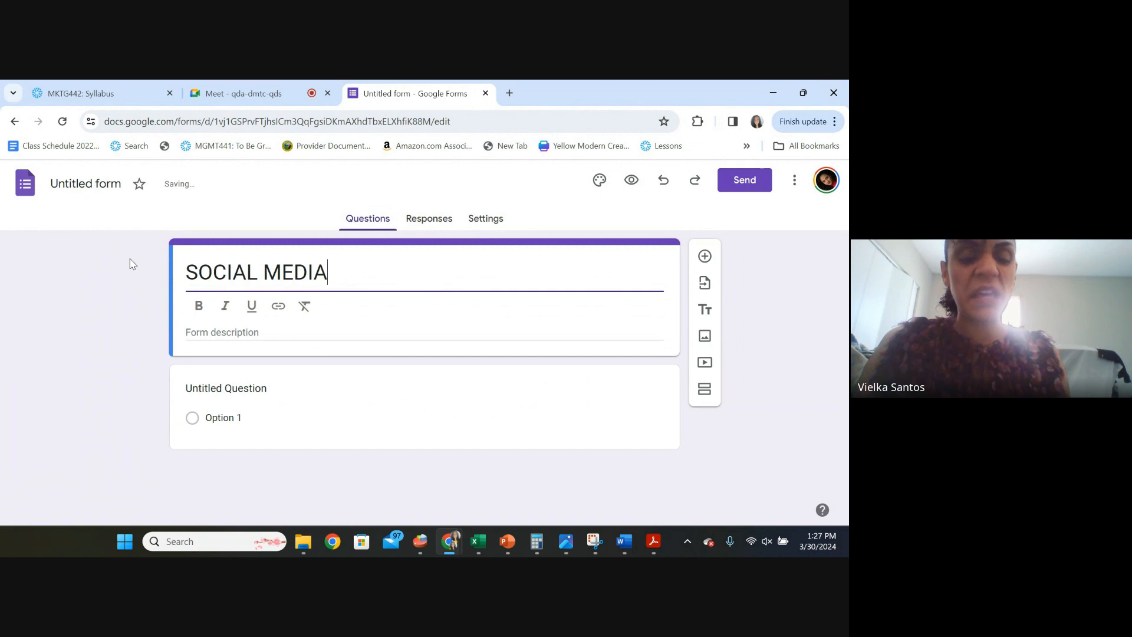
pyautogui.write(' BEHAVIOR')
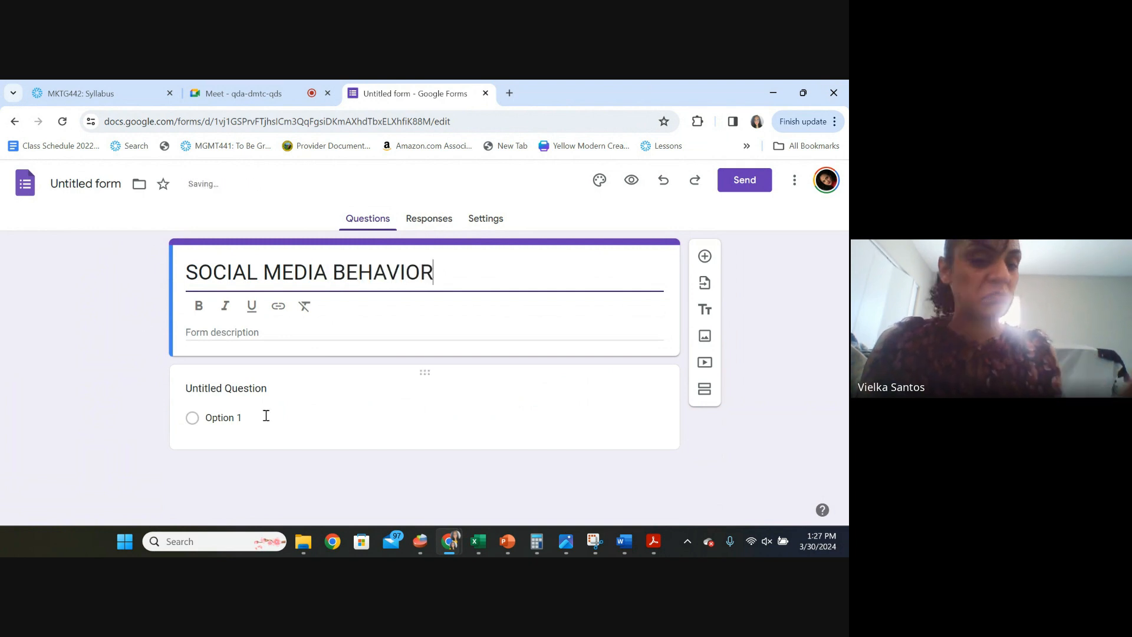
# - Enter "DO YOU SOCIAL MEDIA?" as the first question and add all suggested answers: Yes, No and Maybe
pyautogui.click(283, 391)
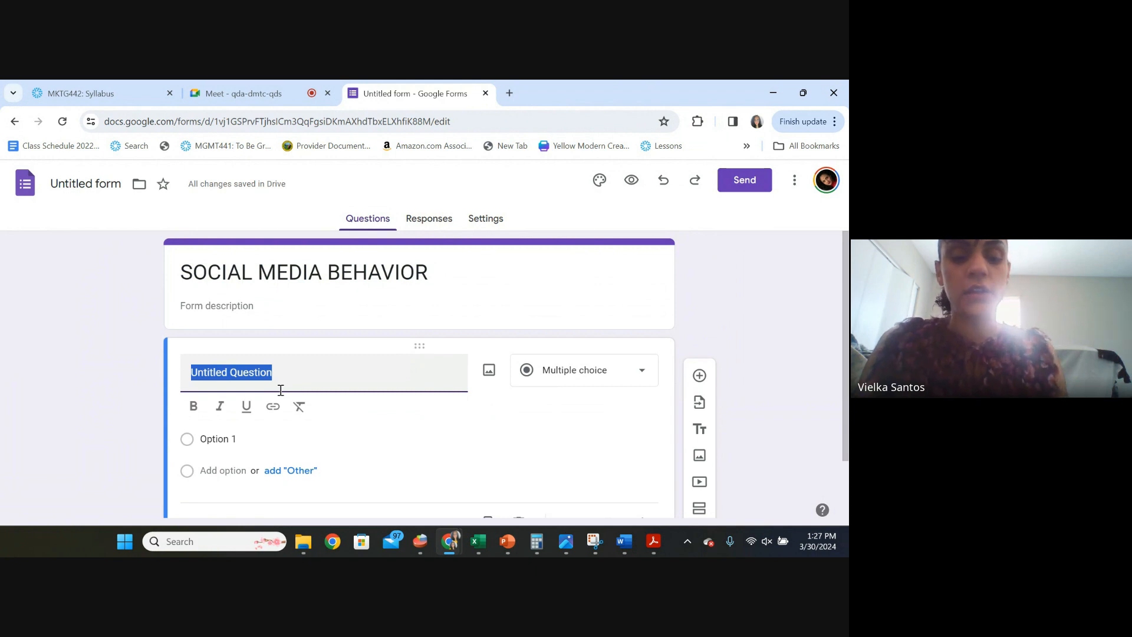
pyautogui.write('DO YOU SOCIAL')
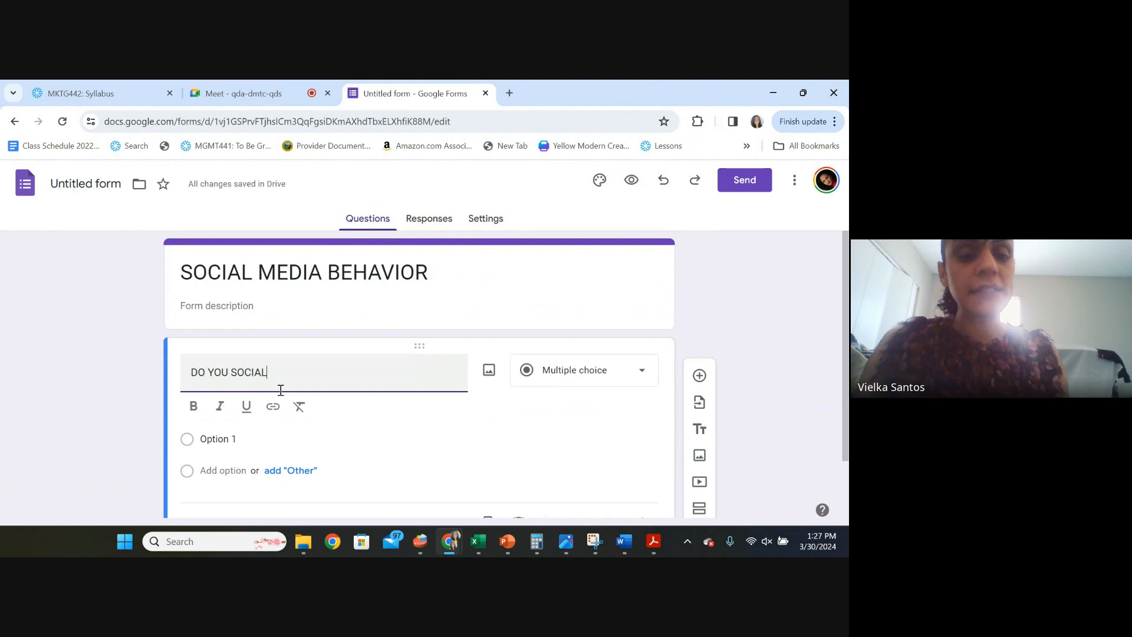
pyautogui.write(' MEDIA?')
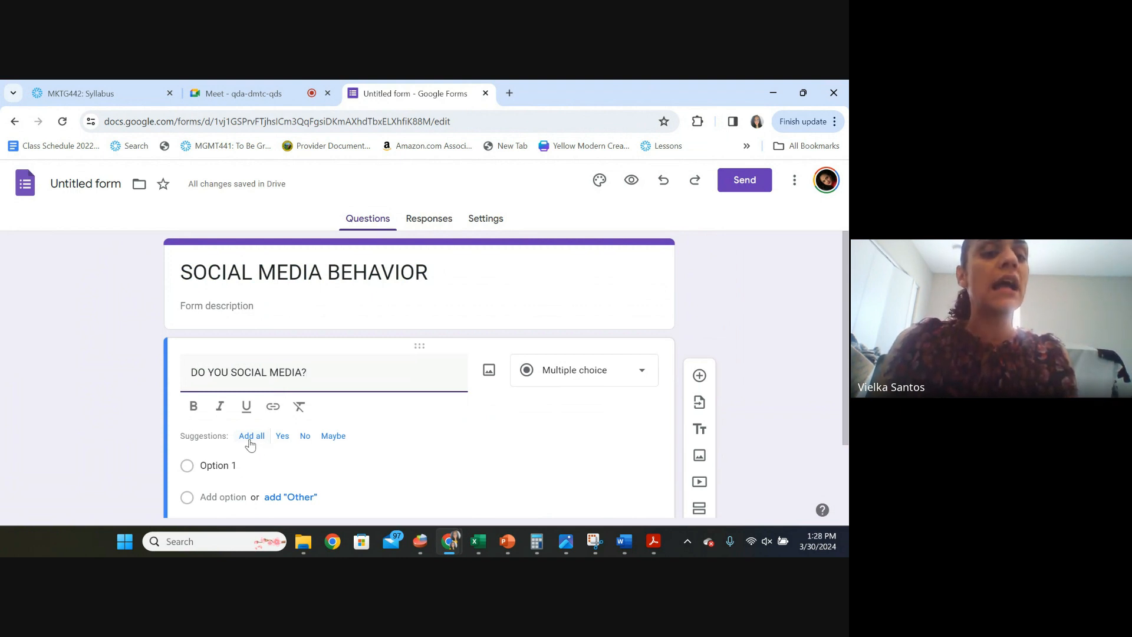
pyautogui.click(249, 440)
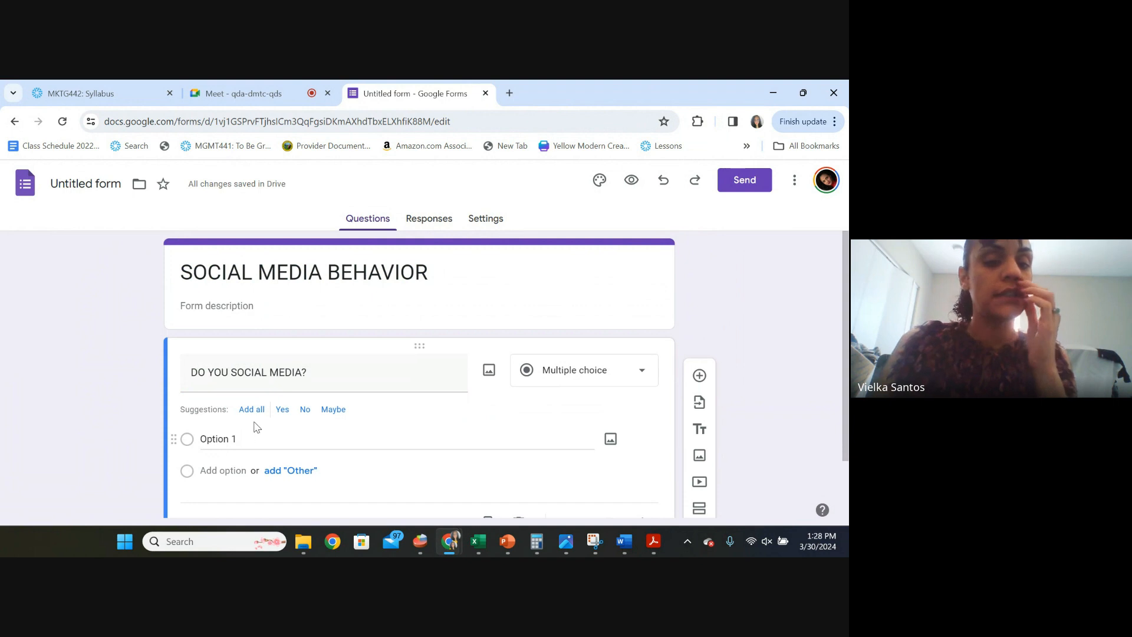
pyautogui.click(253, 410)
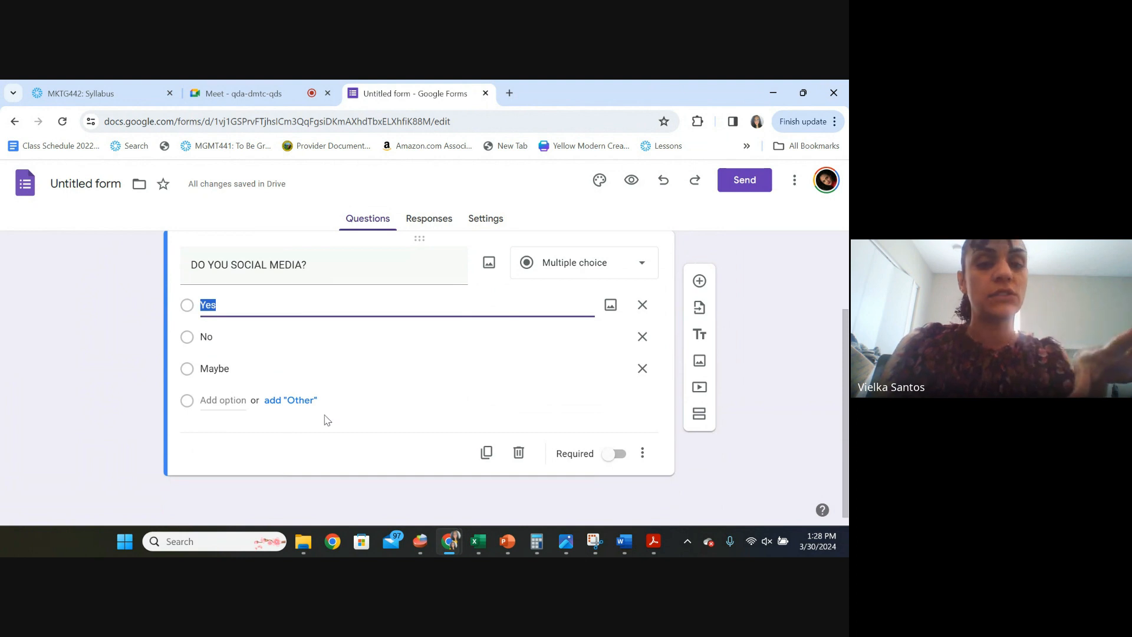
# - Add a second question below the first, and correct the first question's wording to "DO YOU USE SOCIAL MEDIA?"
pyautogui.click(703, 287)
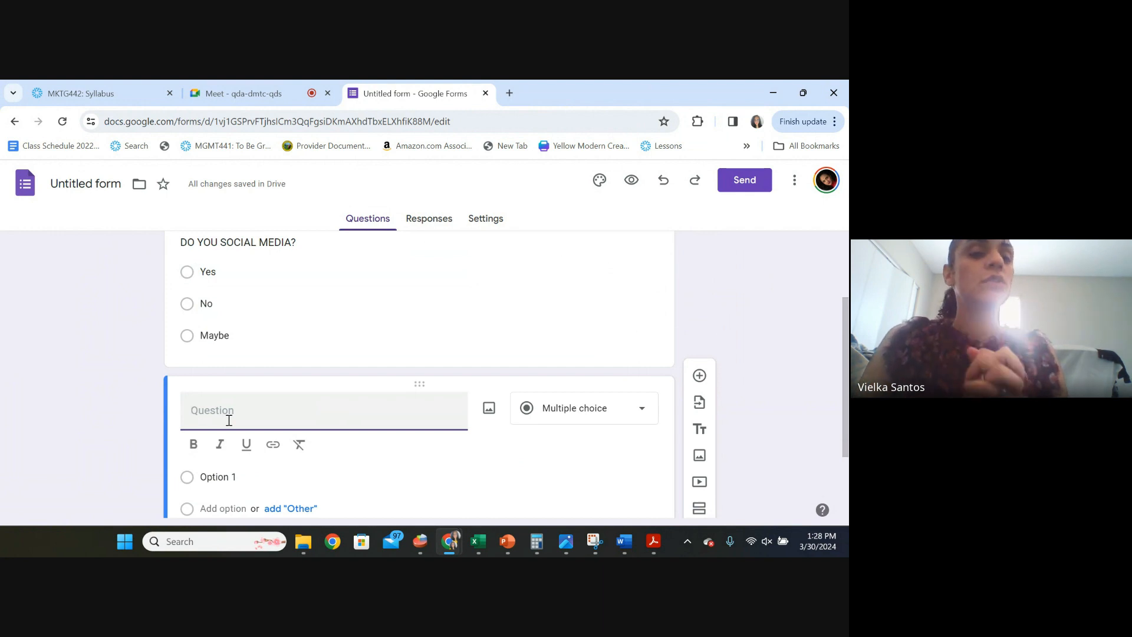
pyautogui.click(215, 240)
pyautogui.click(229, 258)
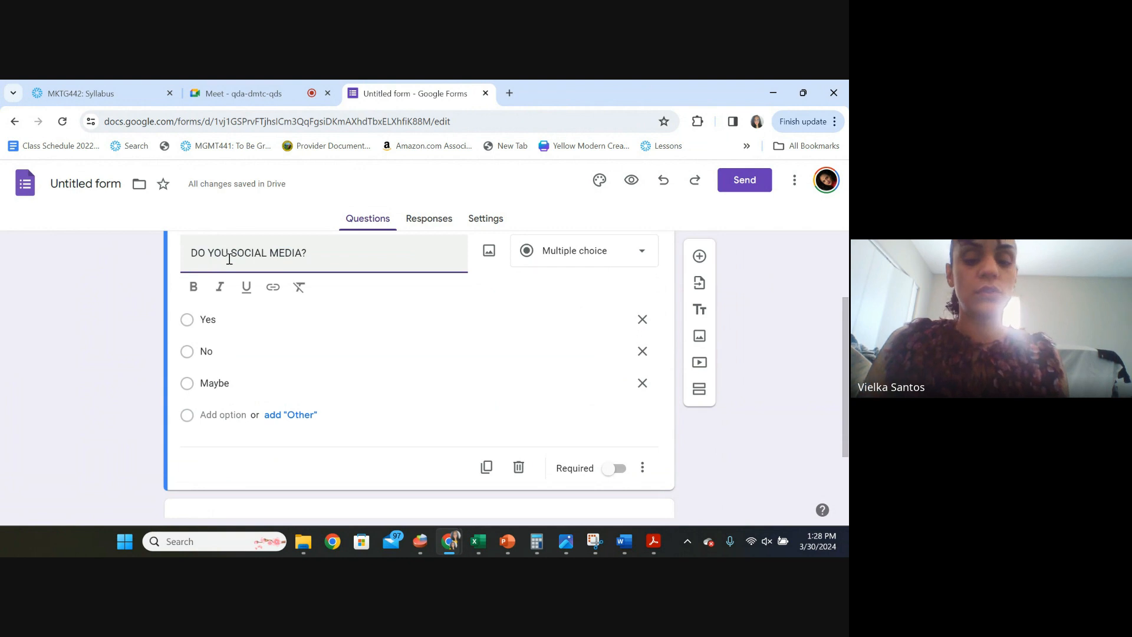
pyautogui.write('USE')
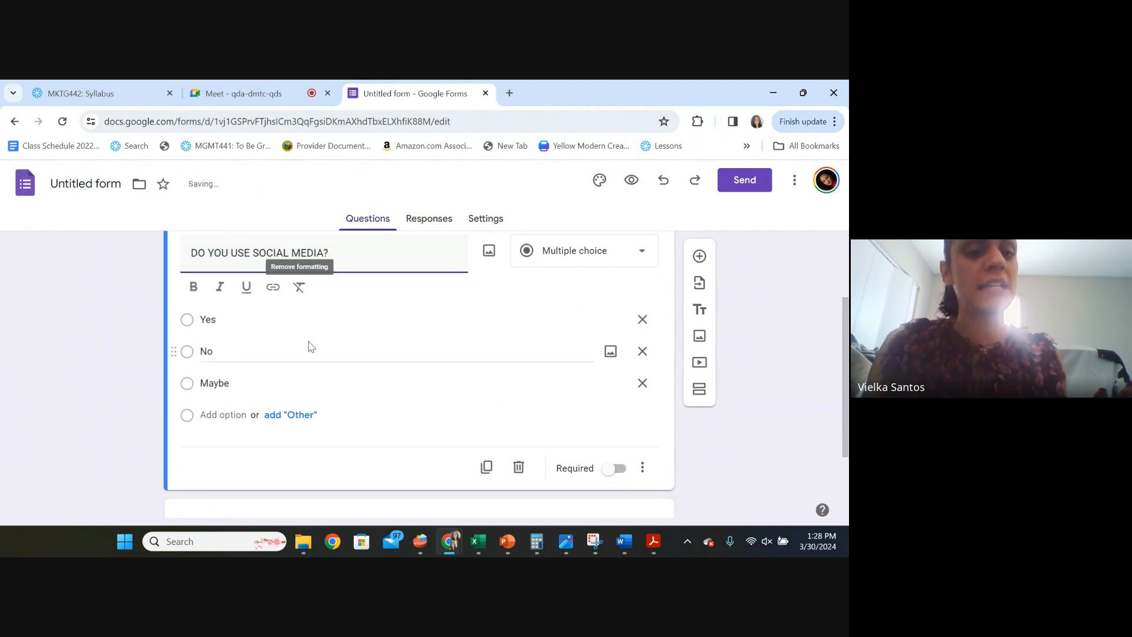
# - Enter "HOW MUCH TIME DO YOU USE IN SOCIAL MEDIA?" as the second question, correcting the spelling of "SOCIAL"
pyautogui.scroll(-1, 310, 348)
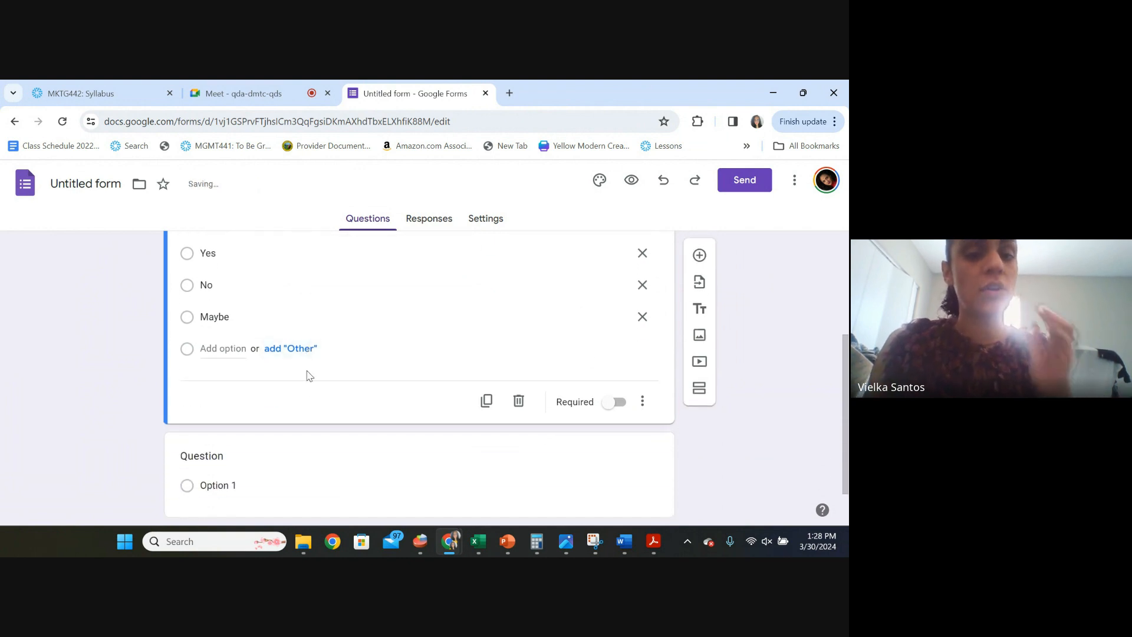
pyautogui.click(207, 469)
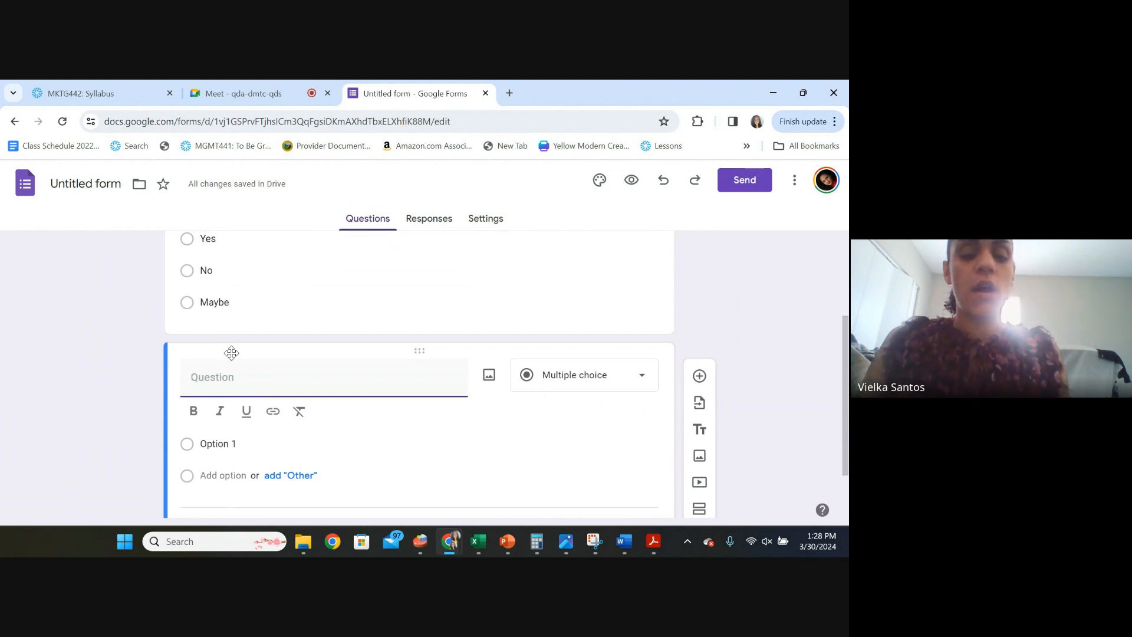
pyautogui.write('HOW MUCH')
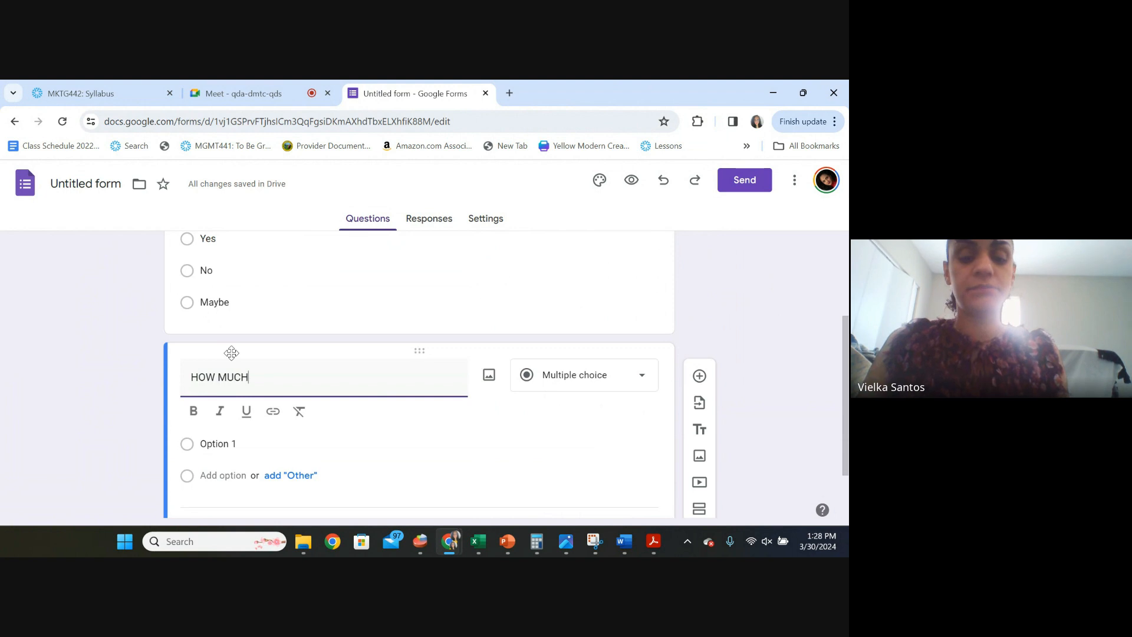
pyautogui.write(' TIME')
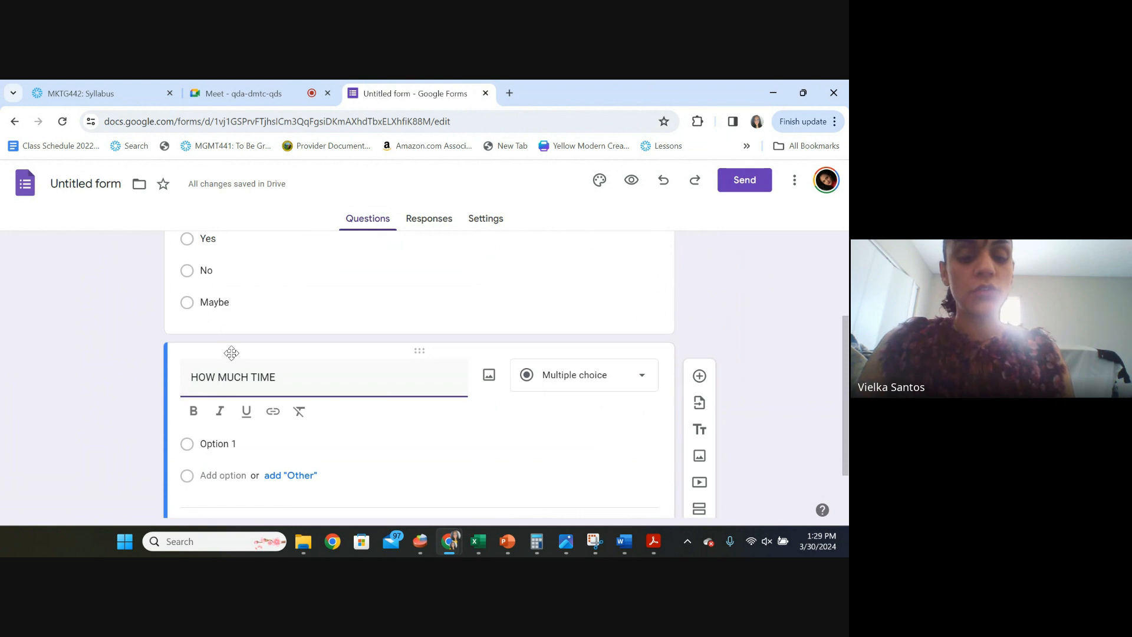
pyautogui.write('DO YOU U')
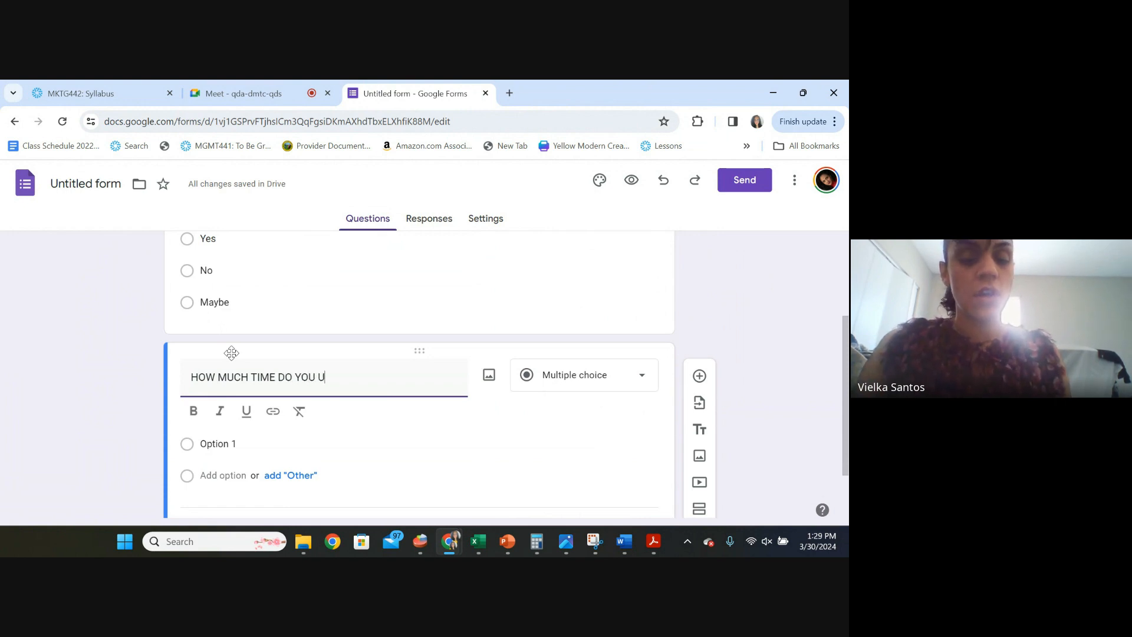
pyautogui.write('SE IN SO')
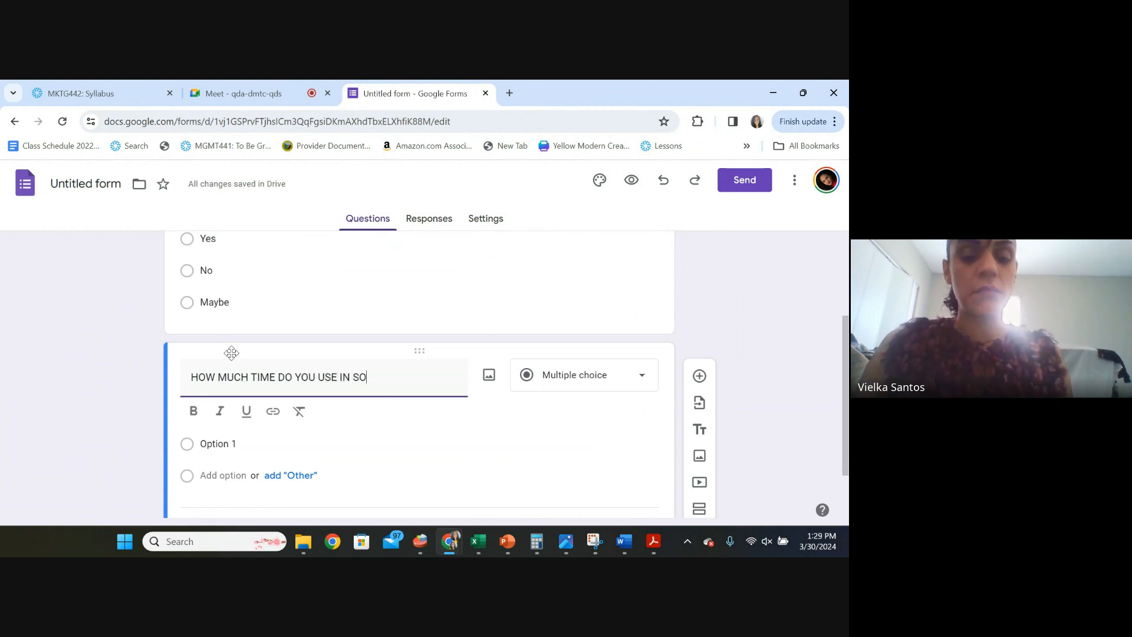
pyautogui.write('CIA MEDI')
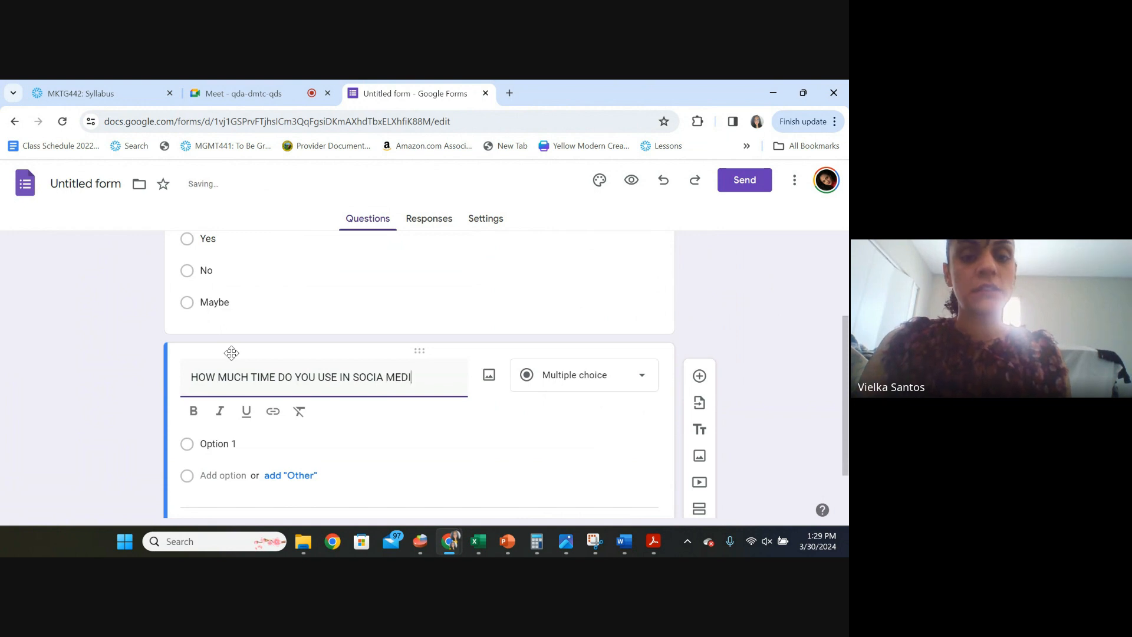
pyautogui.write('A?')
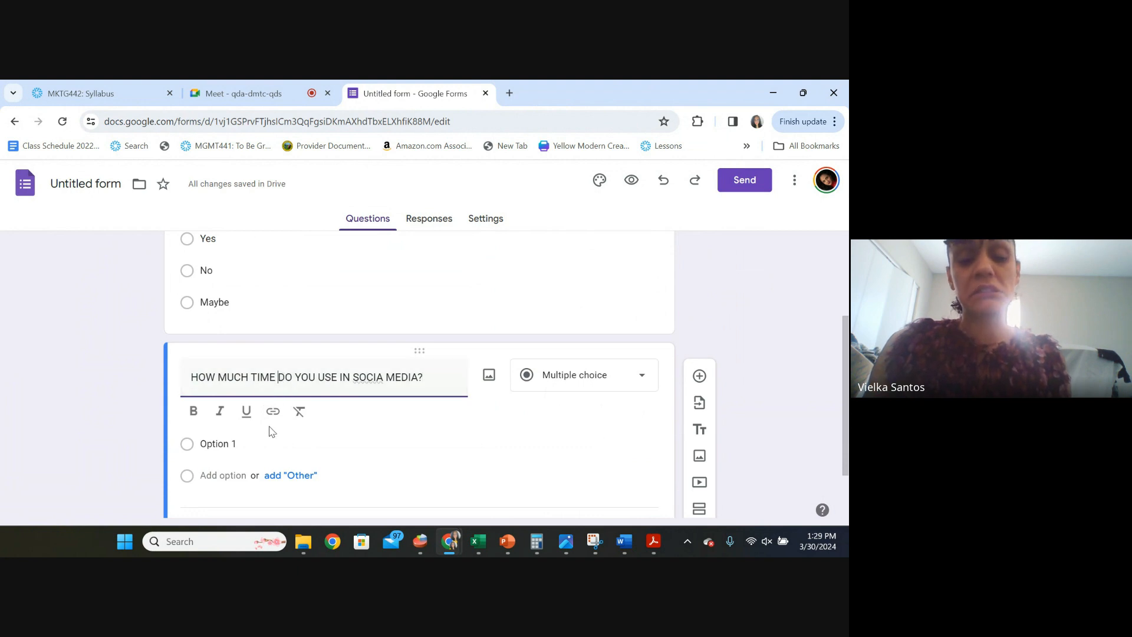
pyautogui.rightClick(379, 376)
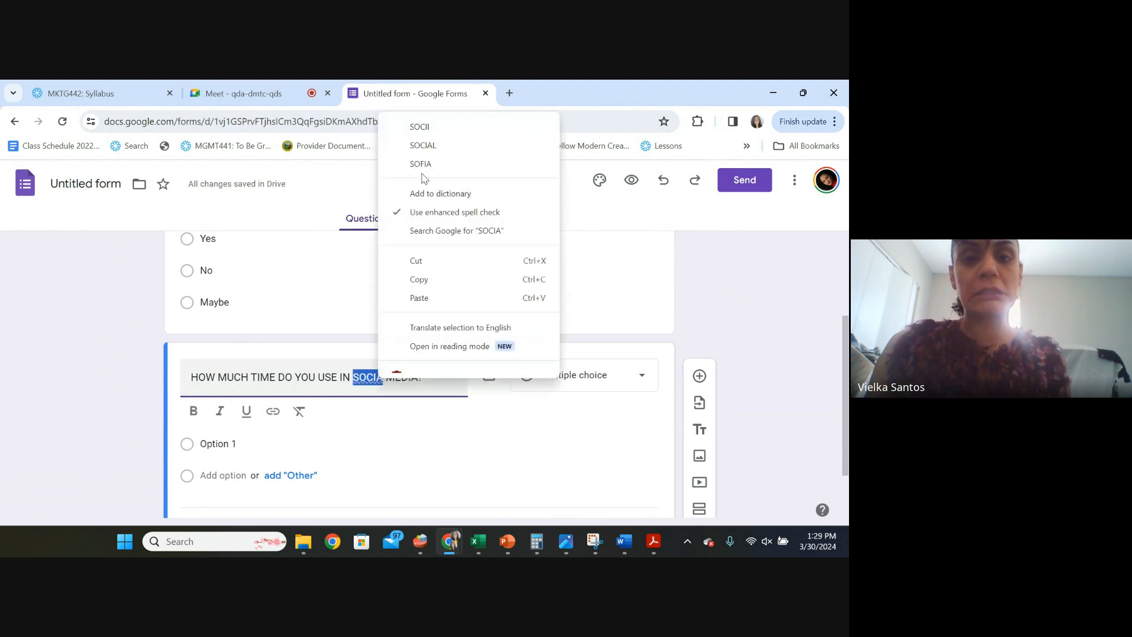
pyautogui.click(421, 145)
# - Reword the second question to "HOW FREQUENTLY DO YOU USE IN SOCIAL MEDIA?"
pyautogui.click(233, 444)
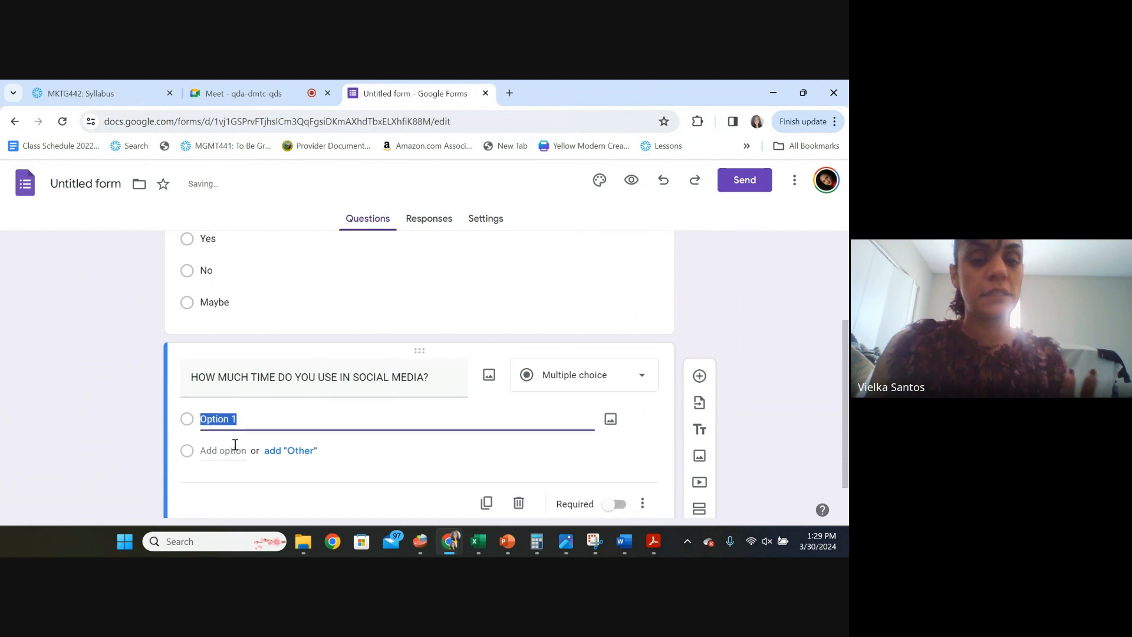
pyautogui.press('BackSpace')
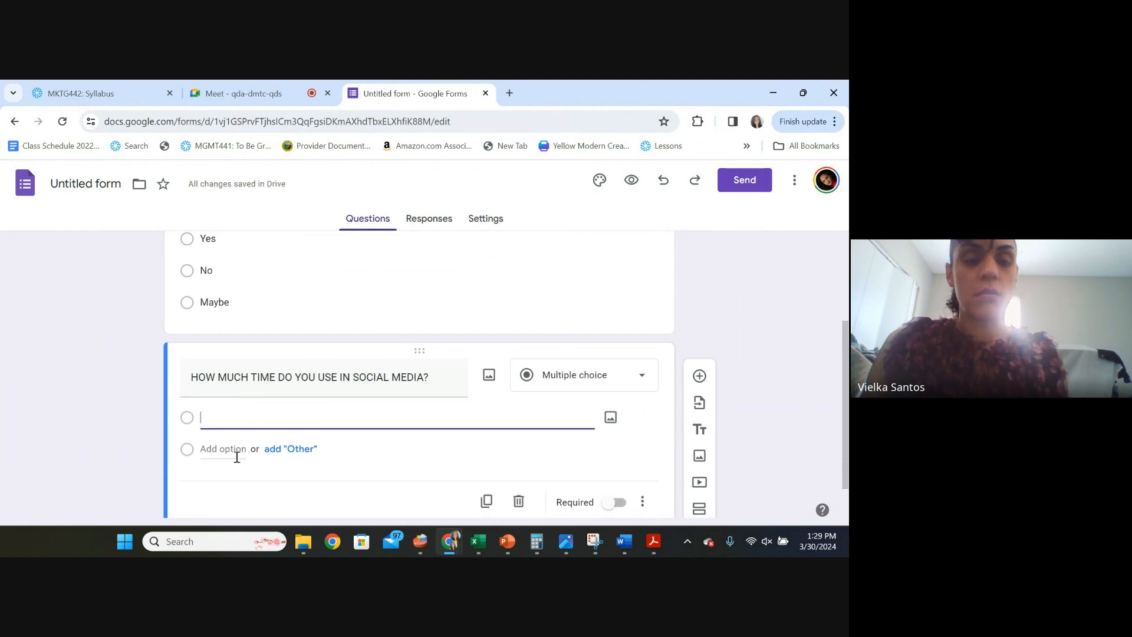
pyautogui.click(269, 379)
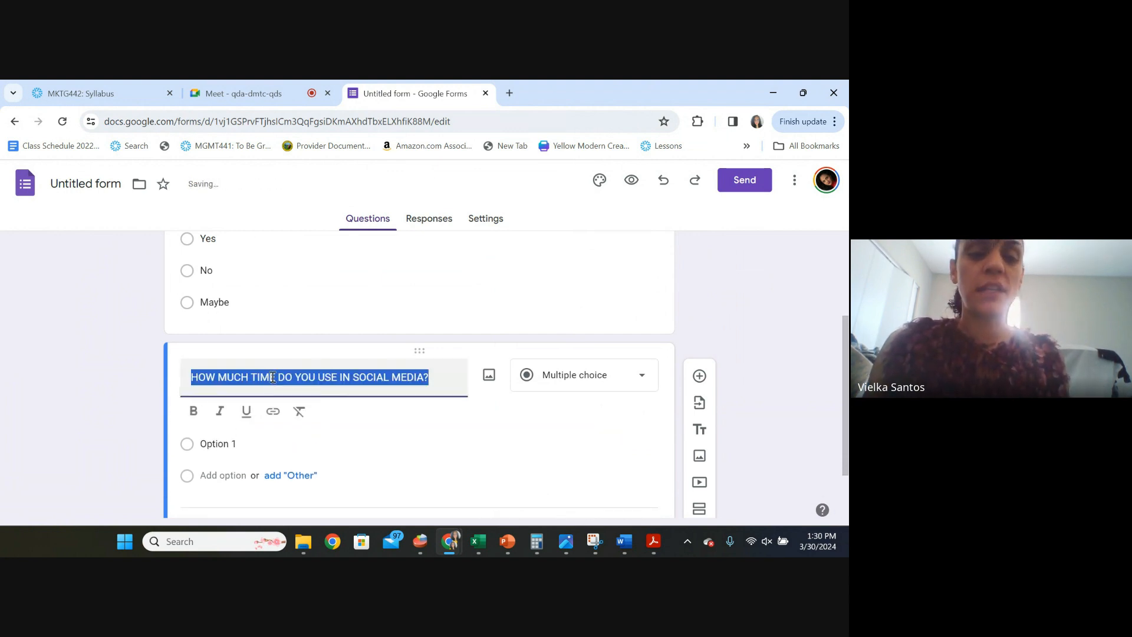
pyautogui.click(270, 377)
pyautogui.moveTo(275, 375); pyautogui.dragTo(219, 380)
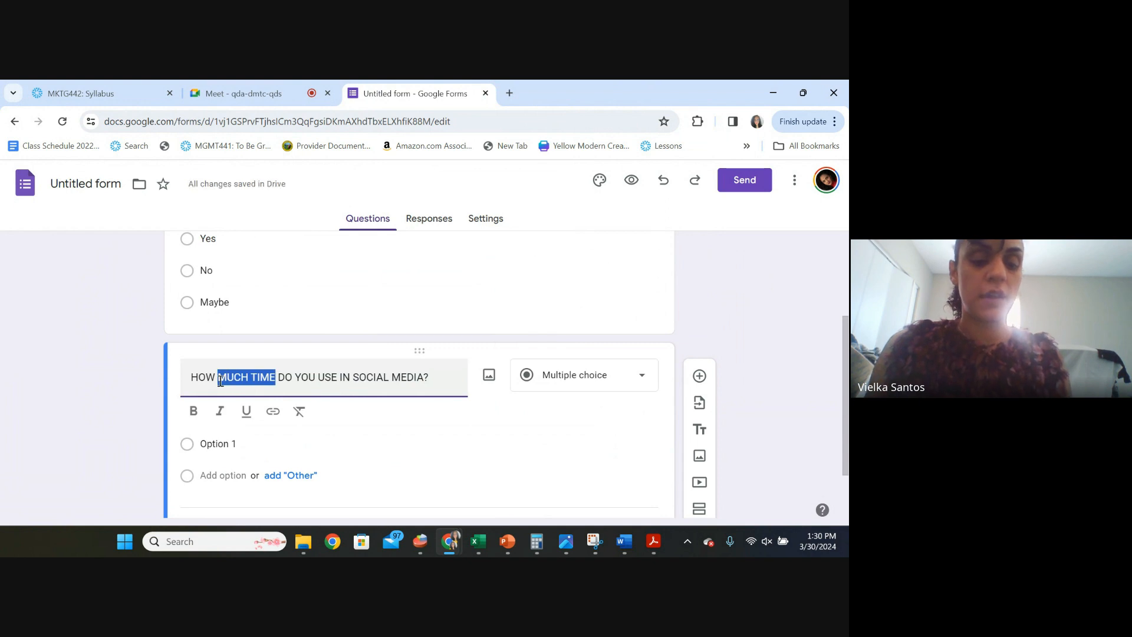
pyautogui.write('FREQUEN')
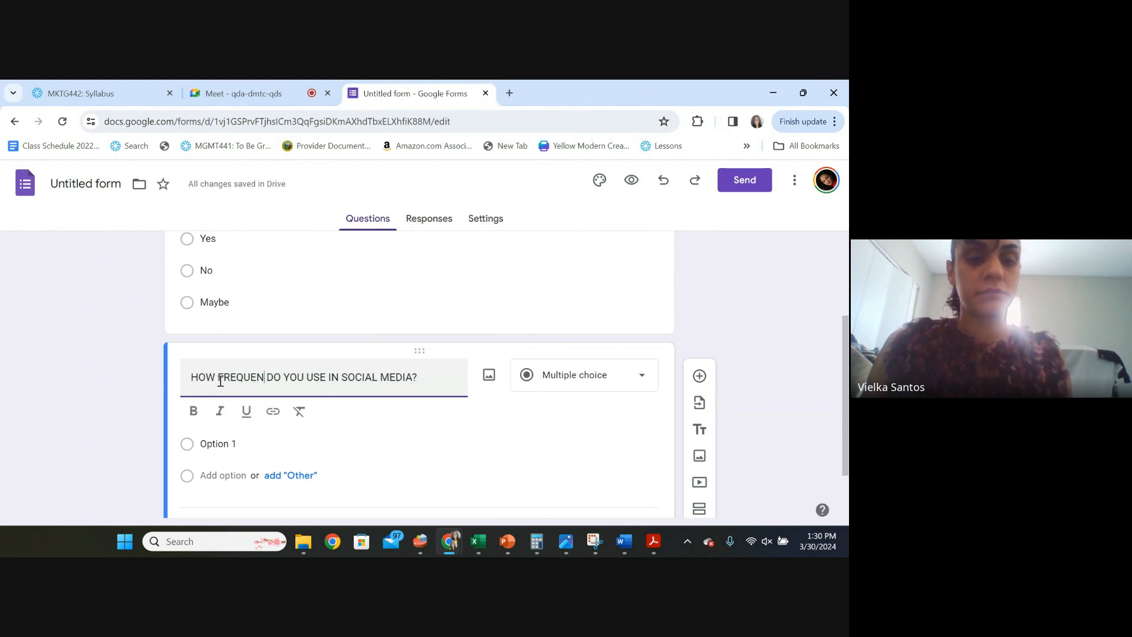
pyautogui.write('TLY')
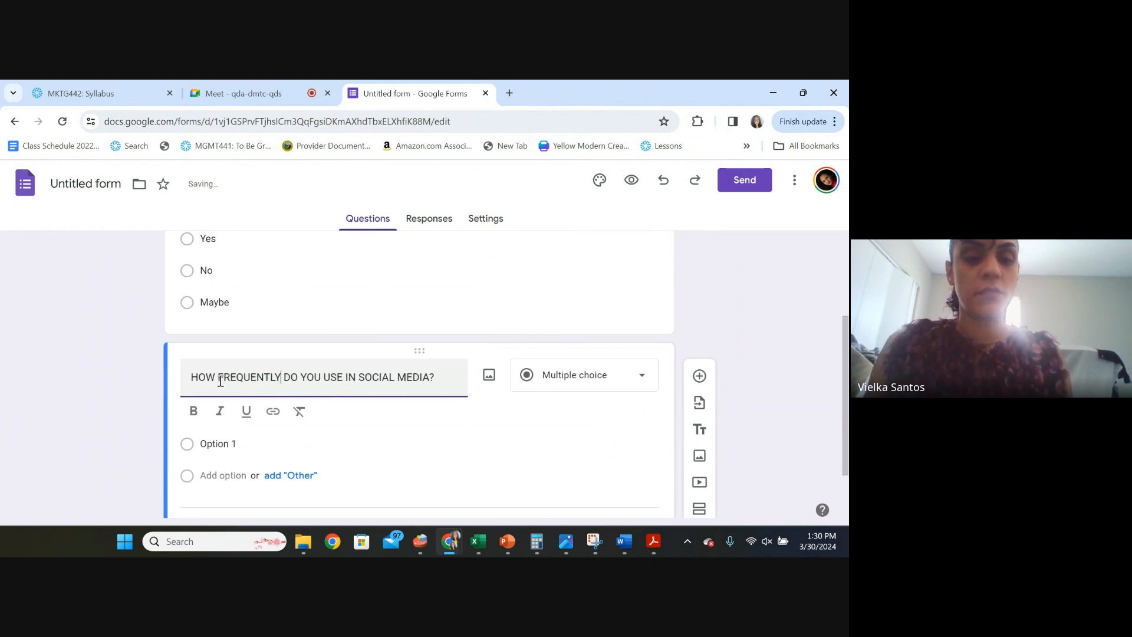
# - Set the second question's first answer option to "DAYLI" and add another option below it
pyautogui.click(251, 442)
pyautogui.write('DAYLI')
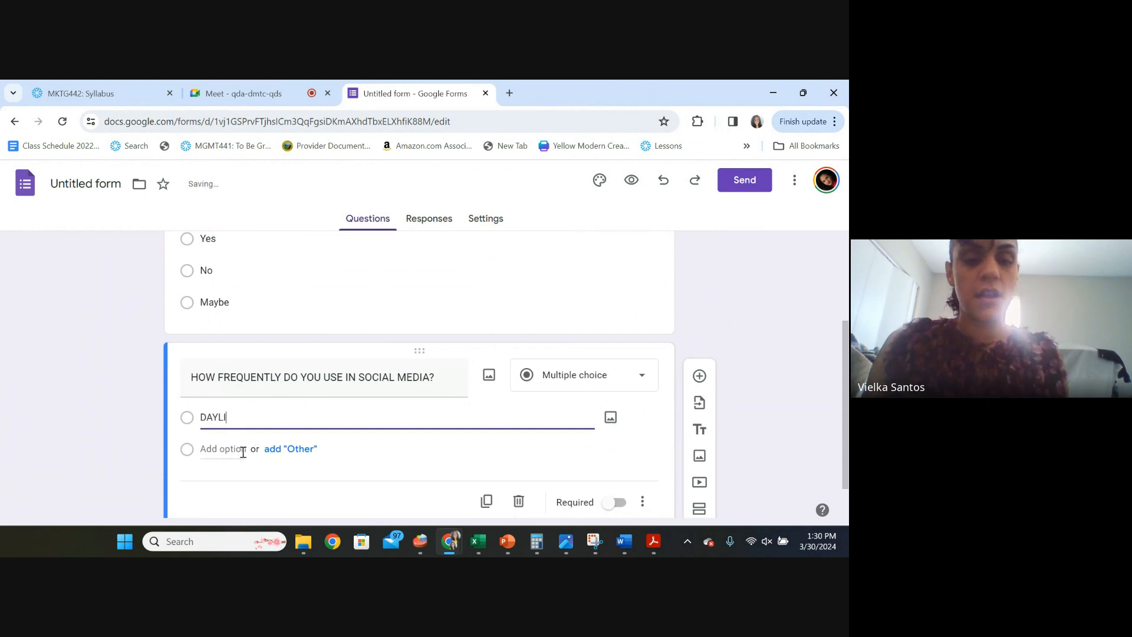
pyautogui.click(242, 450)
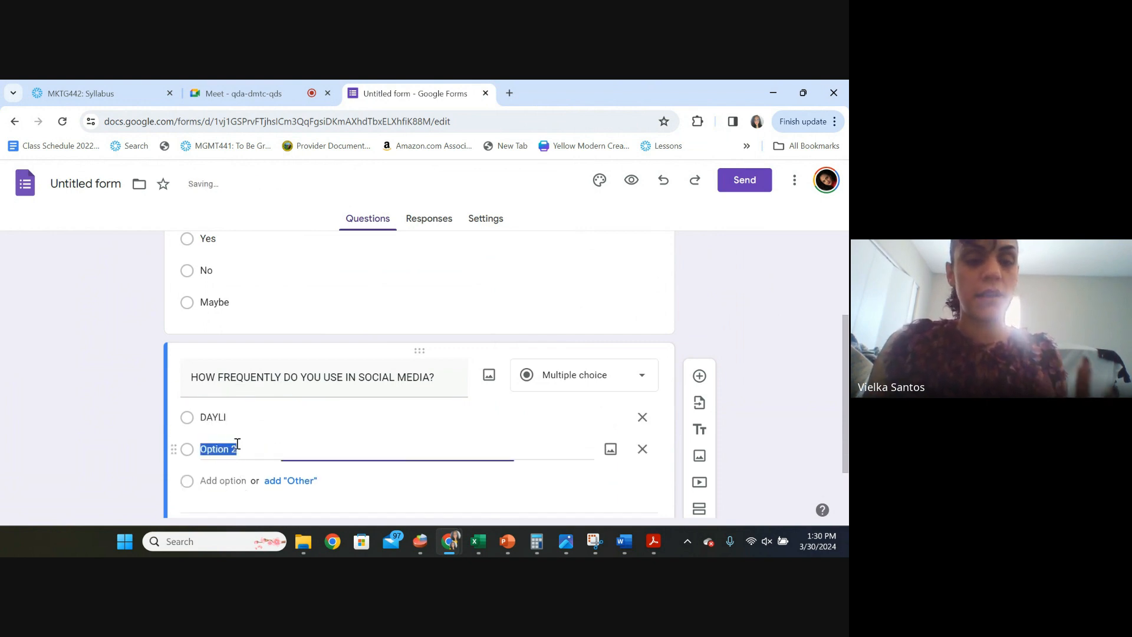
# - Clear the second question's first answer option and re-enter it as "DAYLI"
pyautogui.doubleClick(214, 416)
pyautogui.rightClick(215, 417)
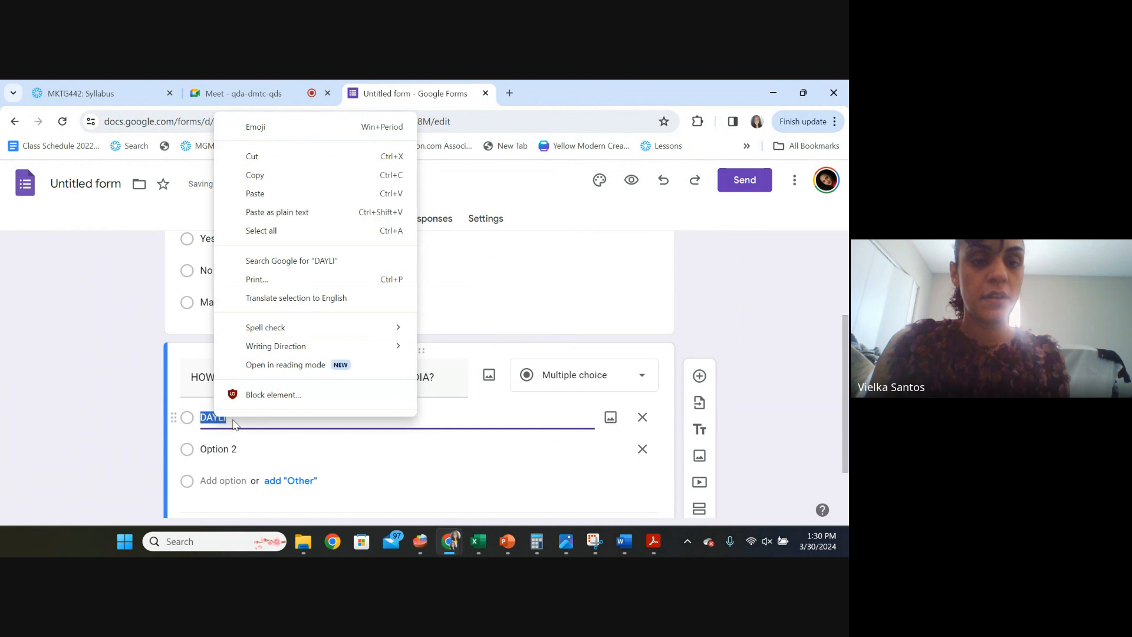
pyautogui.press('Escape')
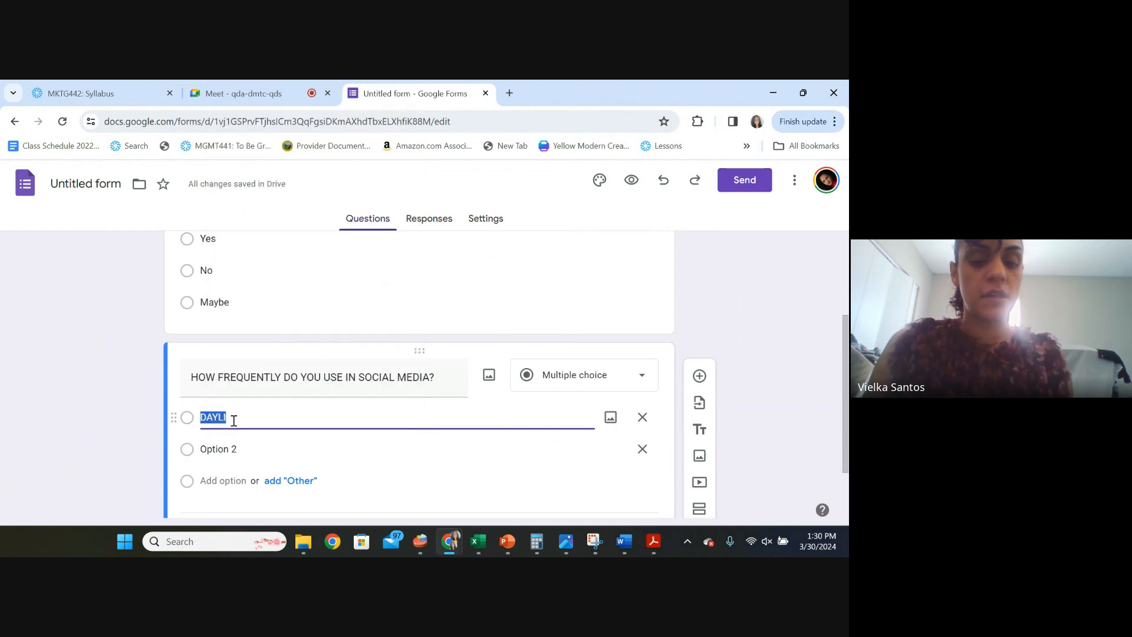
pyautogui.write('Y')
pyautogui.press('BackSpace')
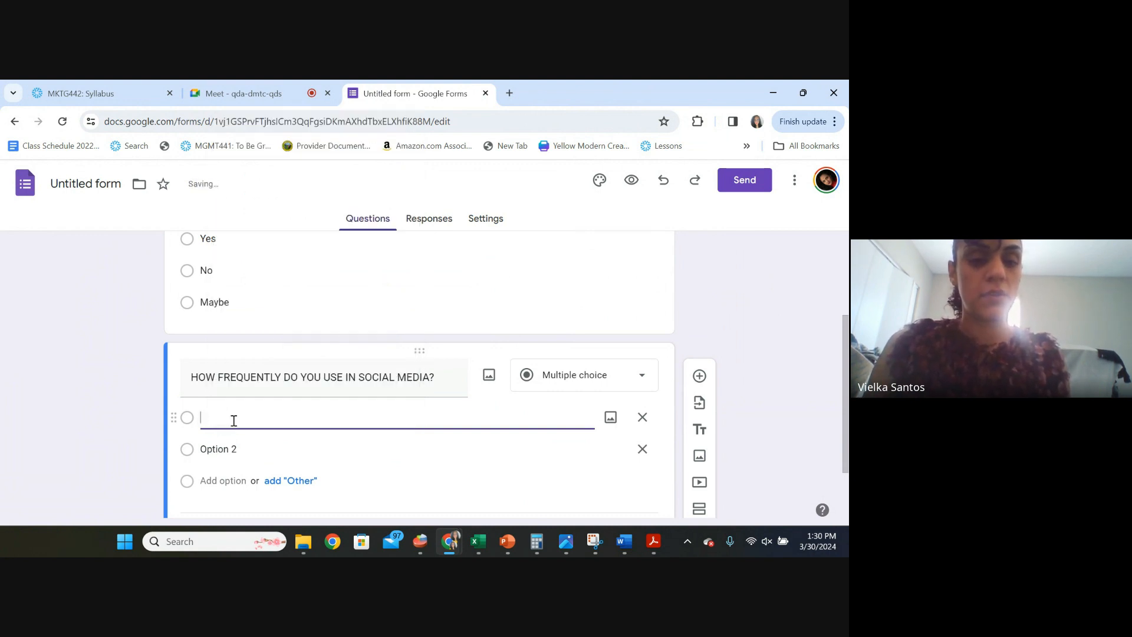
pyautogui.write('A')
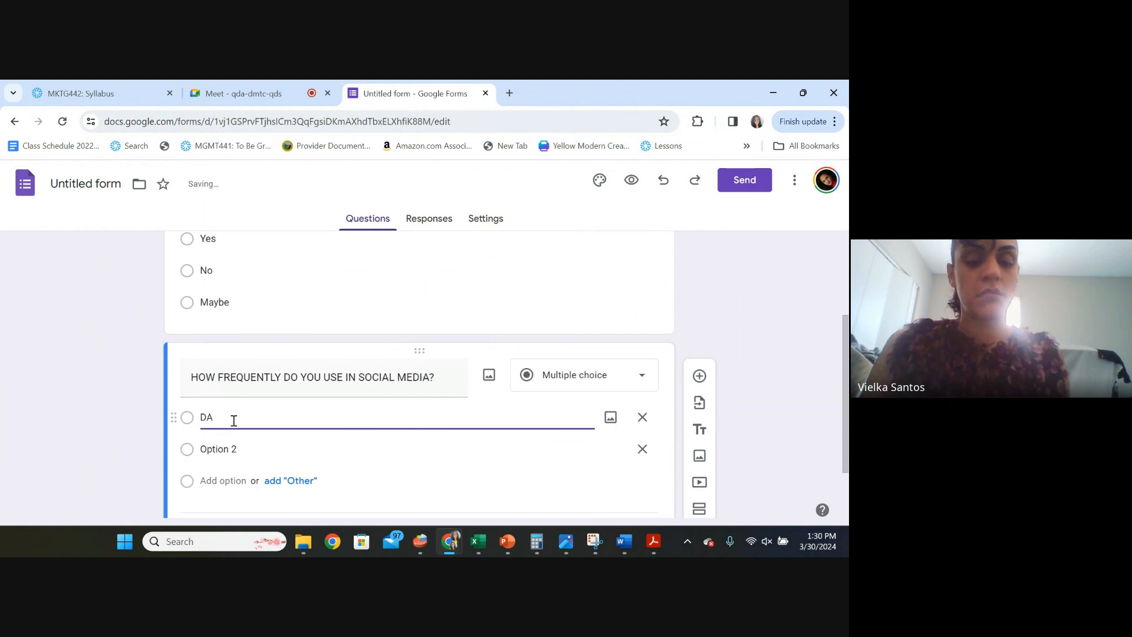
pyautogui.write('YL')
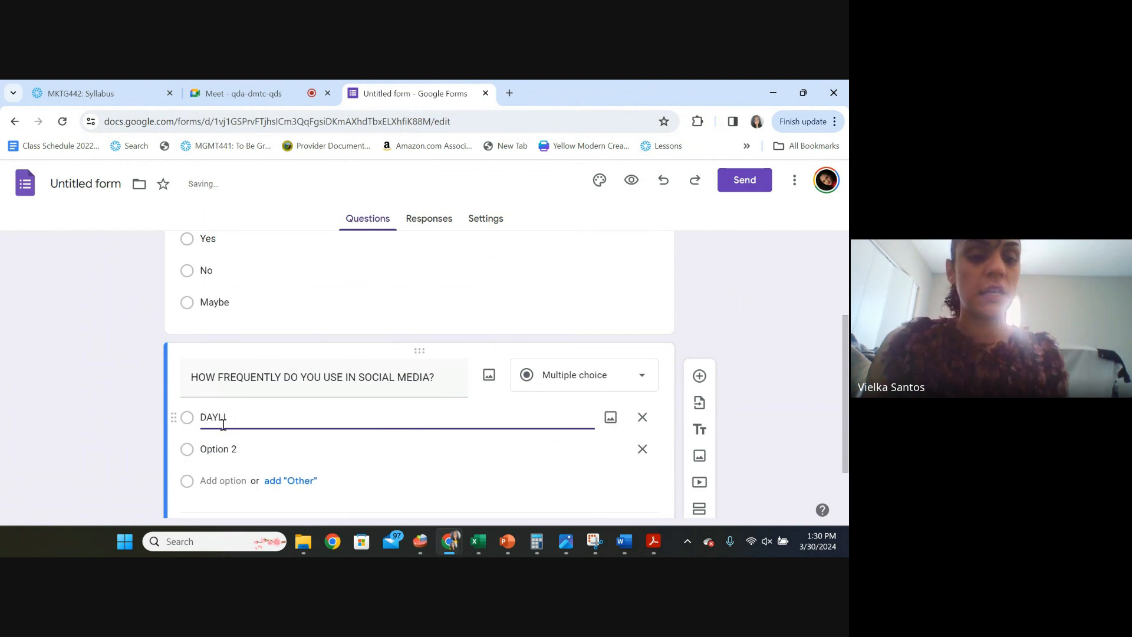
pyautogui.write('I')
# - Fill in the second question's remaining answer options as "WEEKLY", "BI-WEEKLY" and "MONTHLY"
pyautogui.click(230, 454)
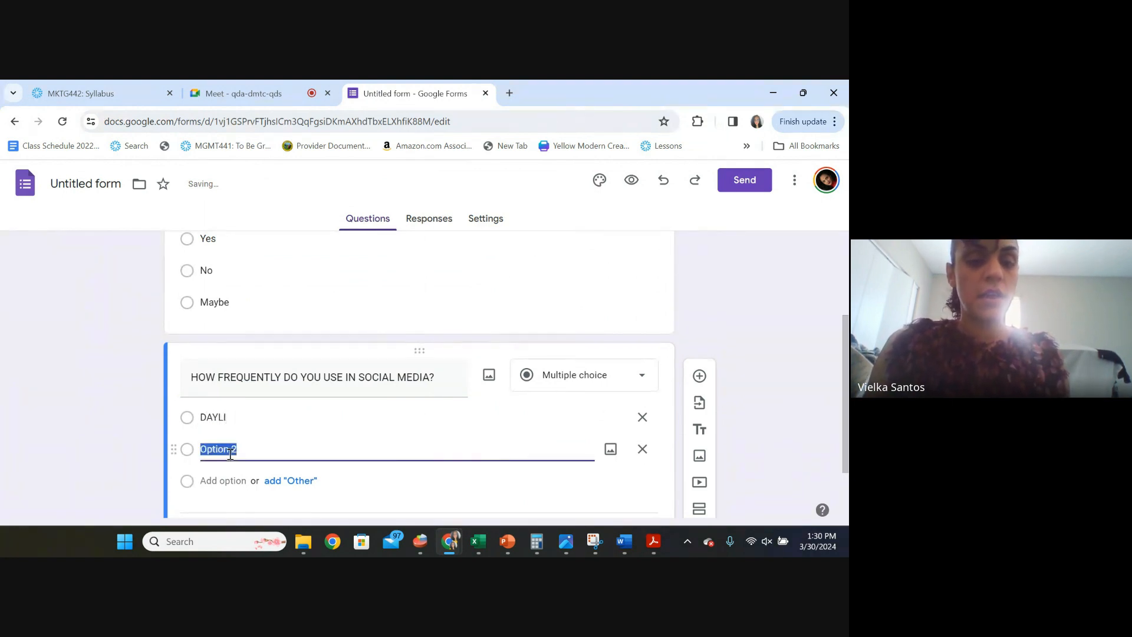
pyautogui.write('WEEK')
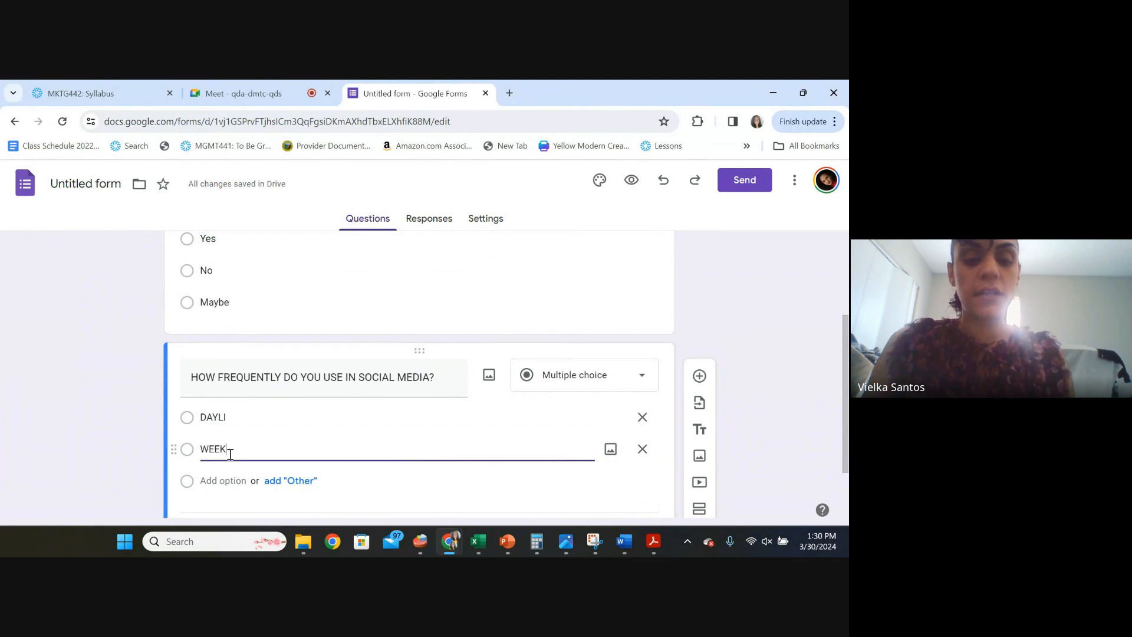
pyautogui.write('LY')
pyautogui.scroll(-1, 250, 448)
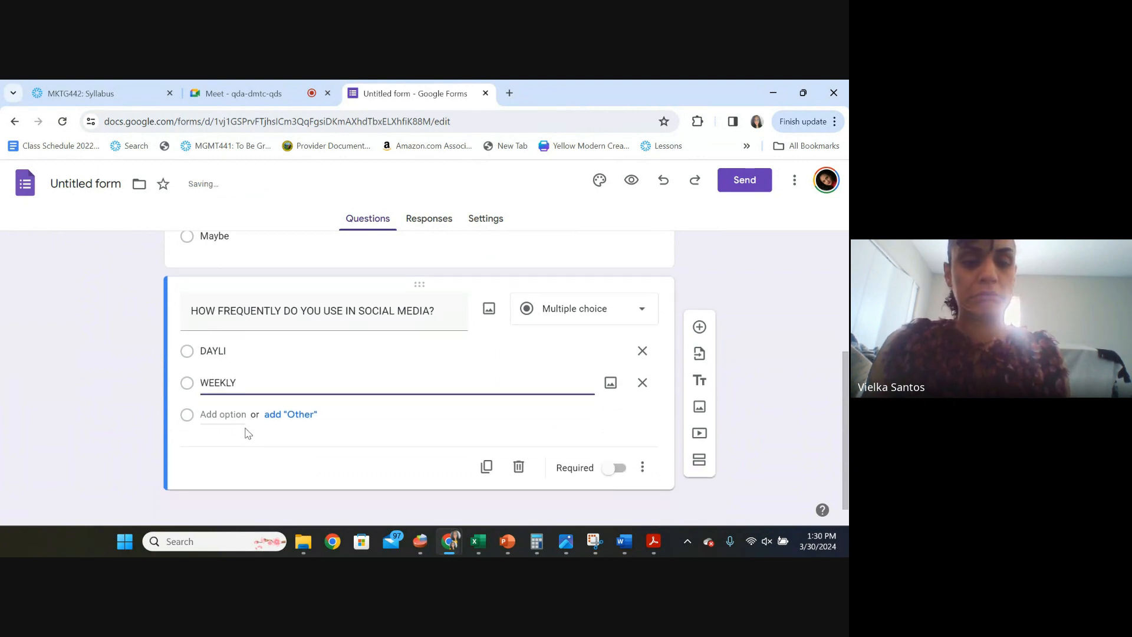
pyautogui.click(241, 419)
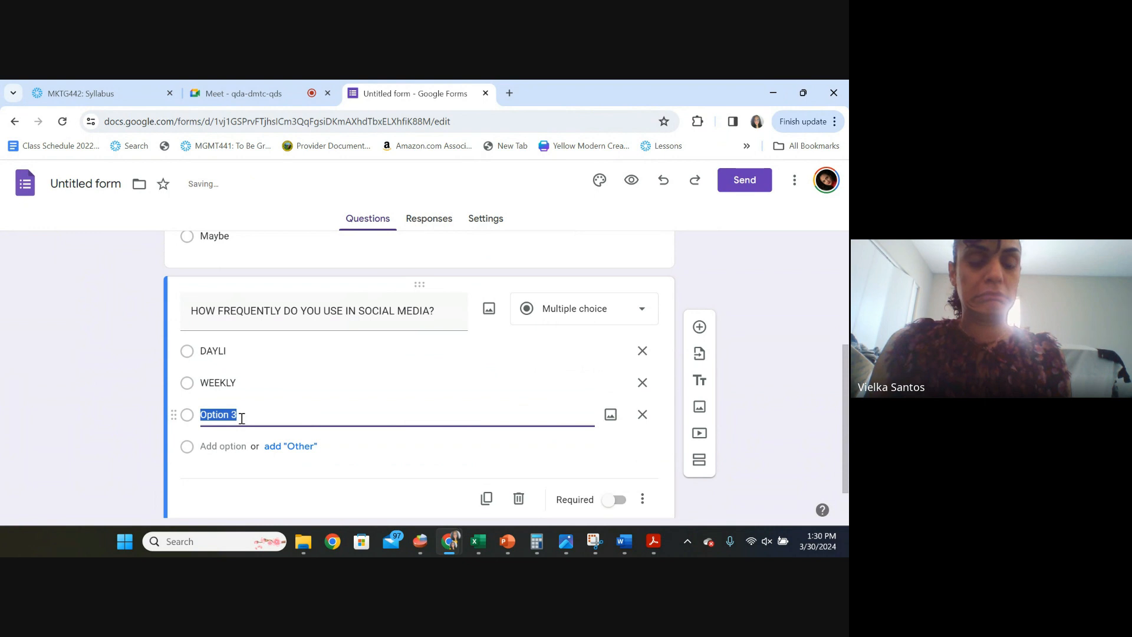
pyautogui.write('B')
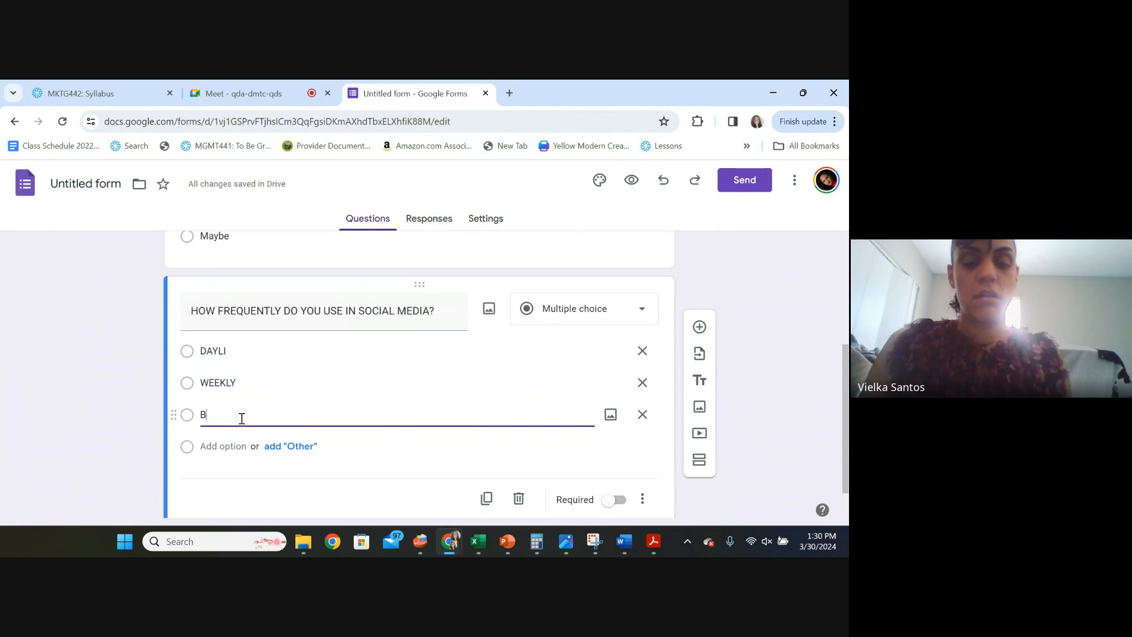
pyautogui.write('I-WEEKL')
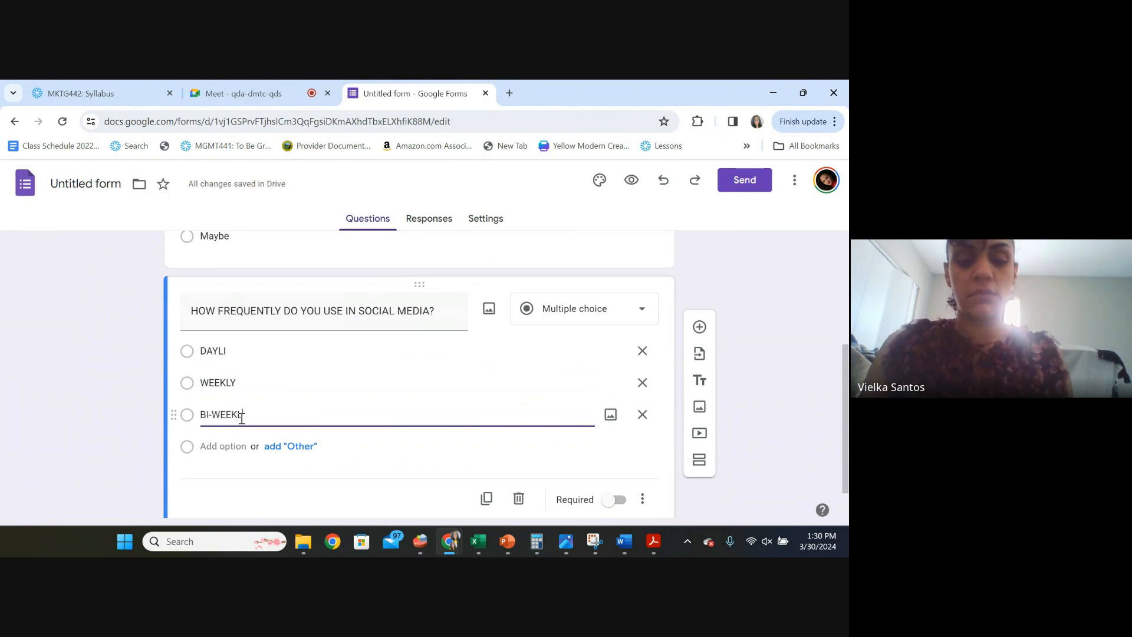
pyautogui.write('Y')
pyautogui.press('Return')
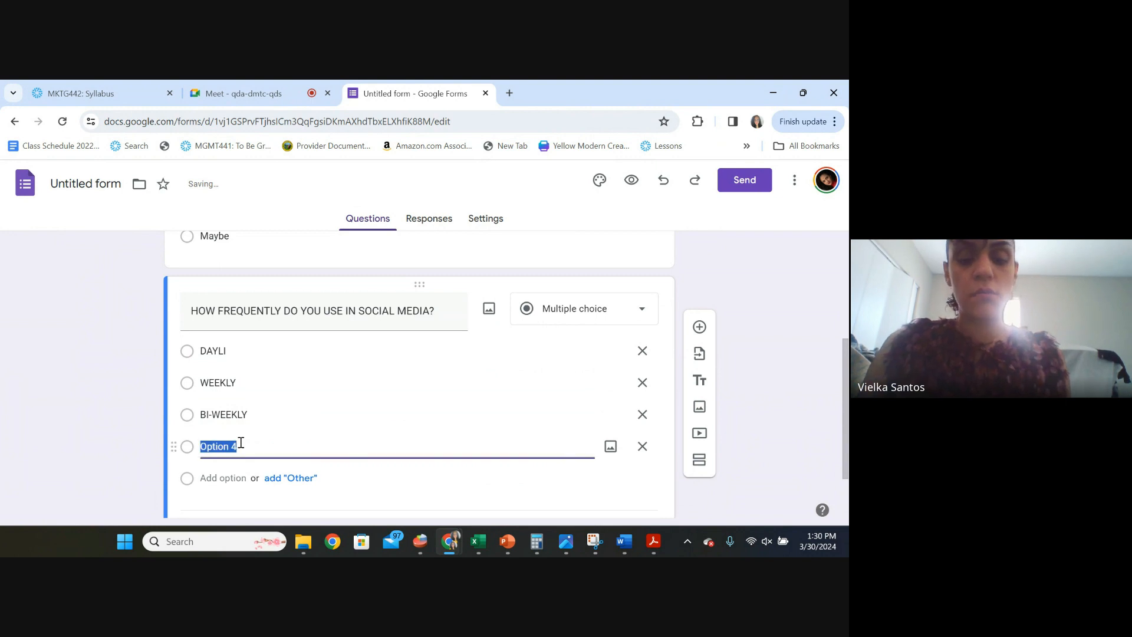
pyautogui.write('MONTHLY')
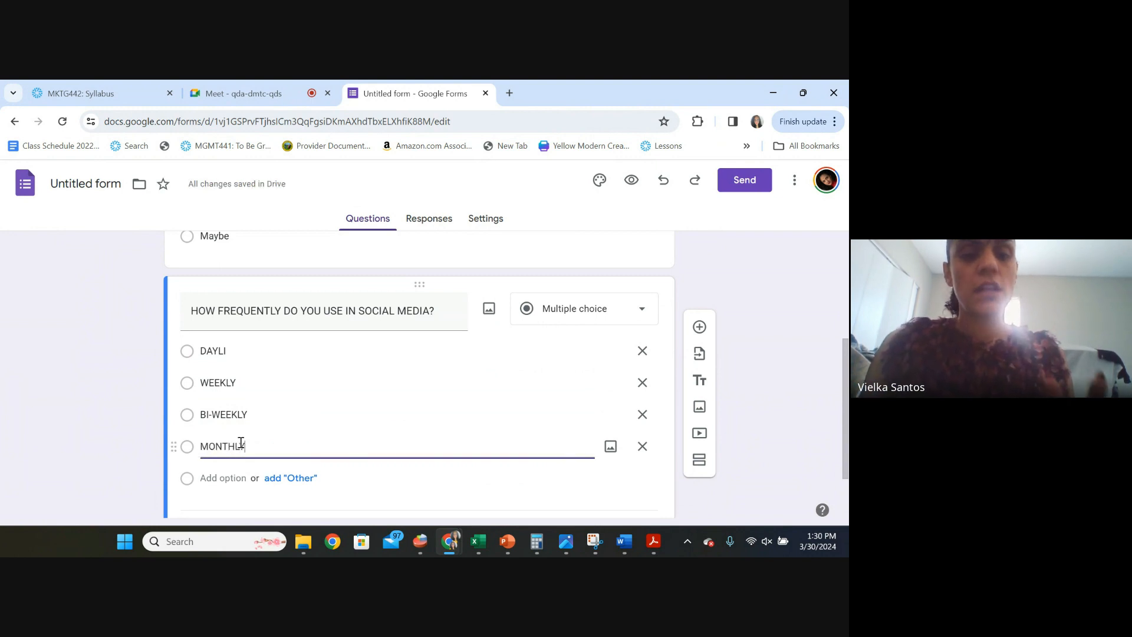
# - Add a third question reading "HOW MANY HOURS PER DAY YOU SPEND USING YOUR PHONE"
pyautogui.scroll(-1, 241, 443)
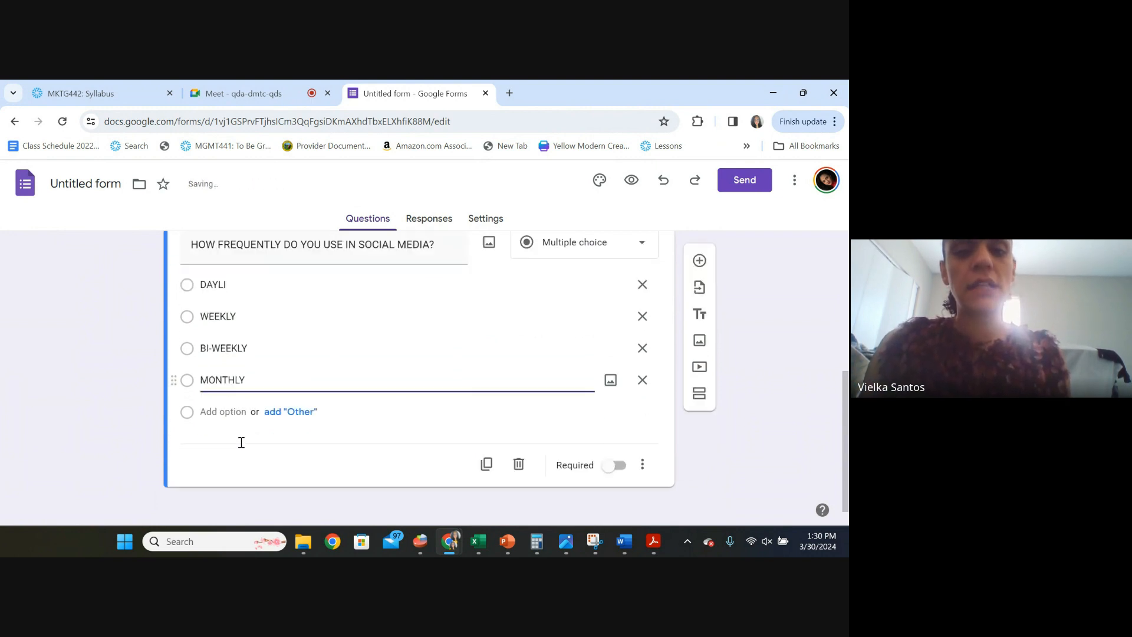
pyautogui.click(702, 263)
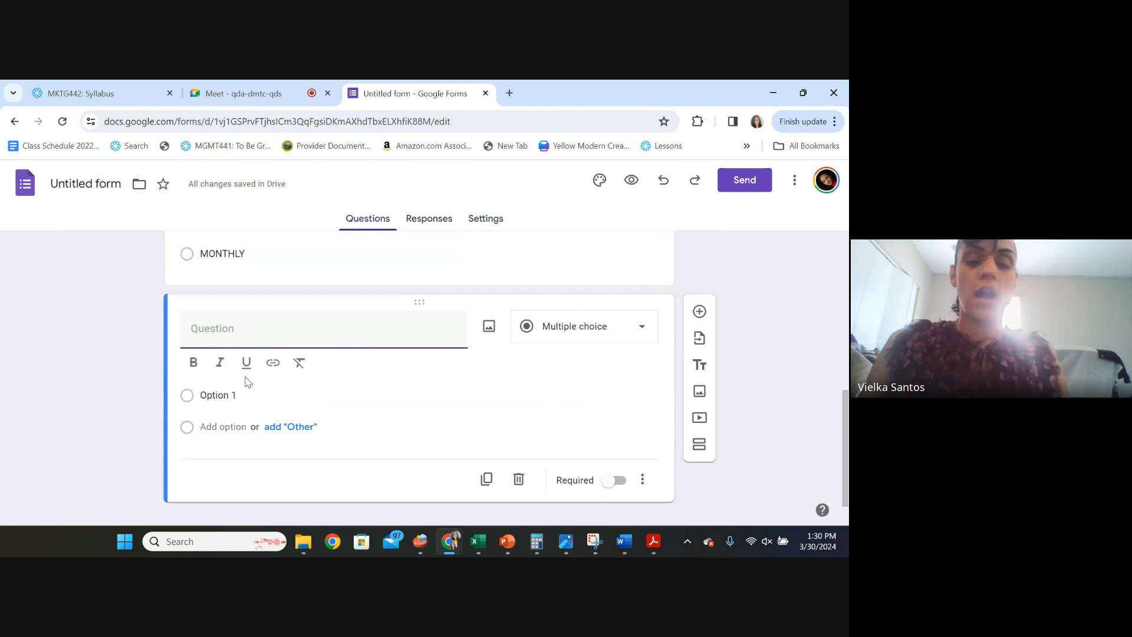
pyautogui.write('HO')
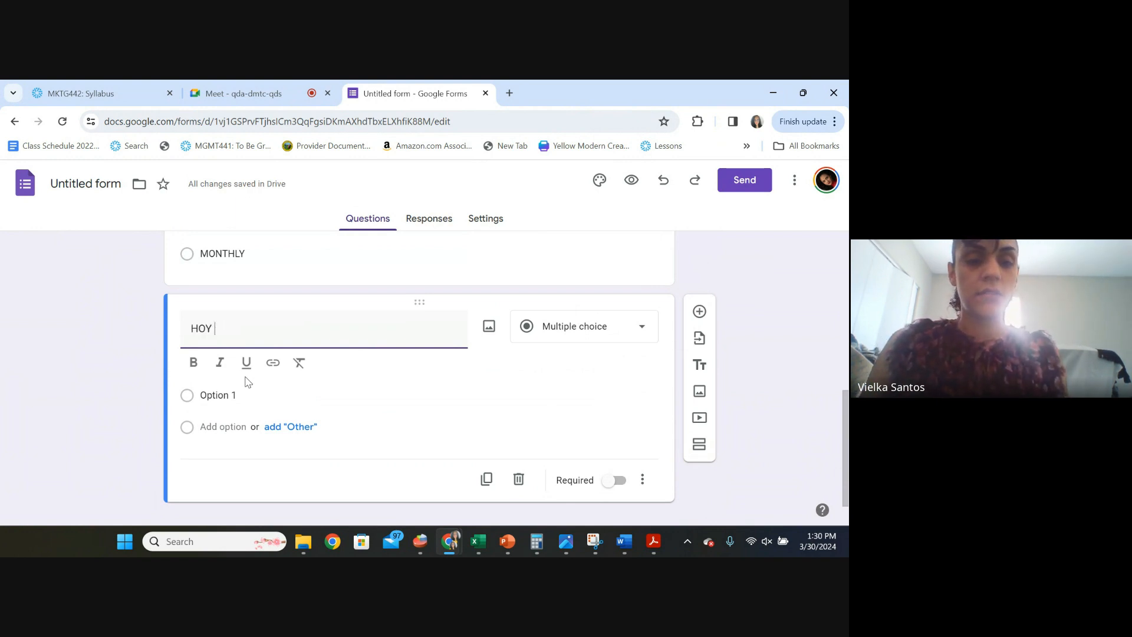
pyautogui.write('W MANY HOU')
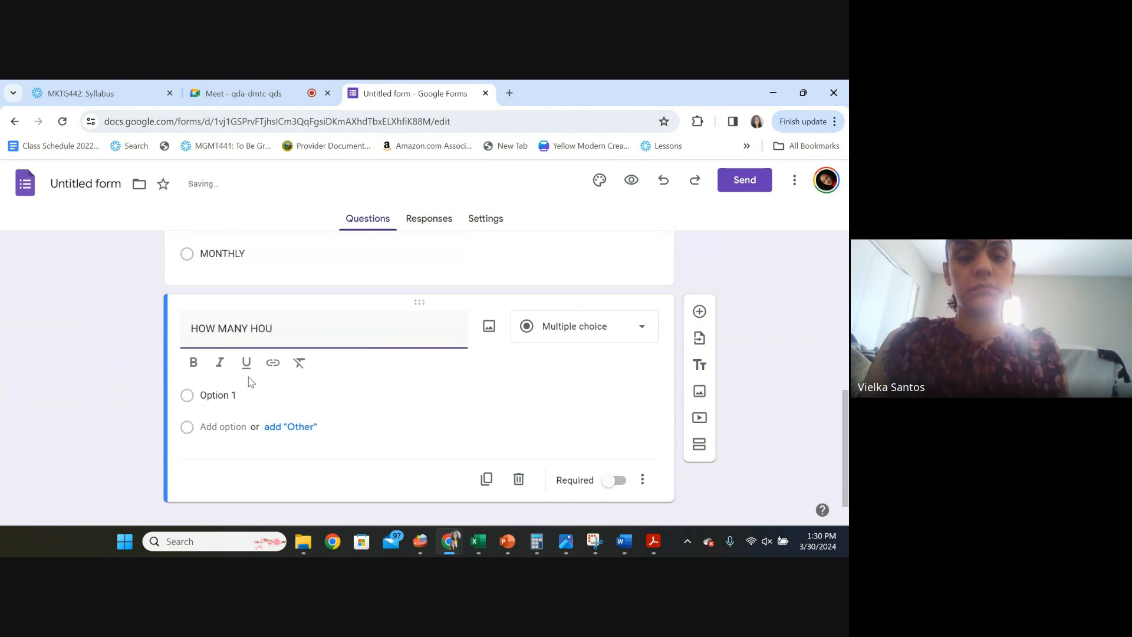
pyautogui.write('RS PER DE')
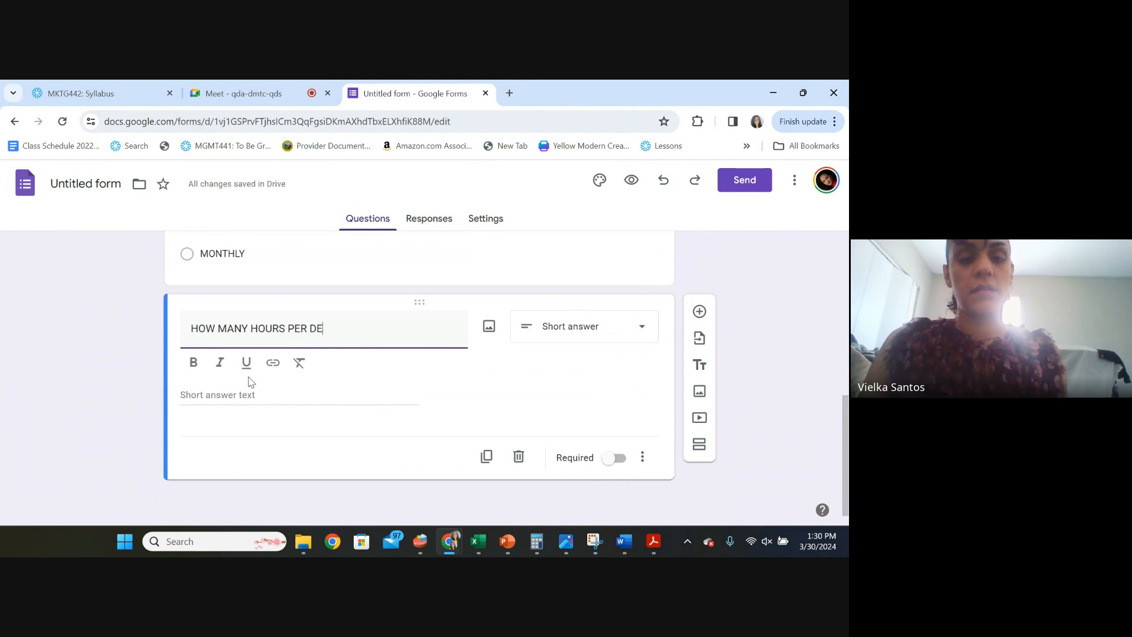
pyautogui.press('BackSpace')
pyautogui.write('AY Y')
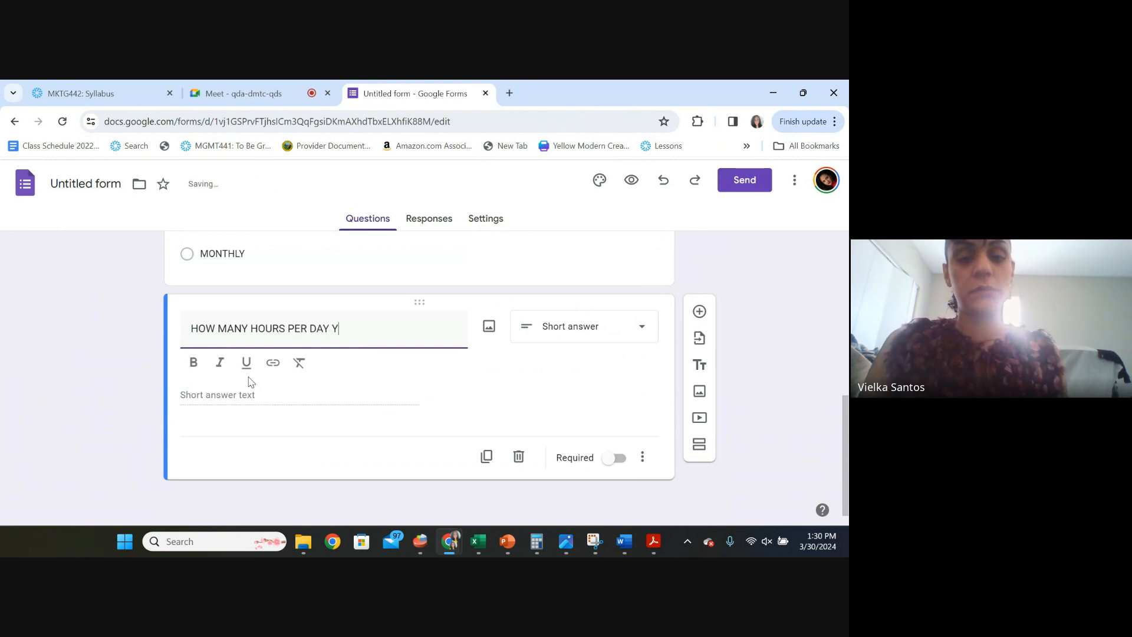
pyautogui.write('OU SPEND')
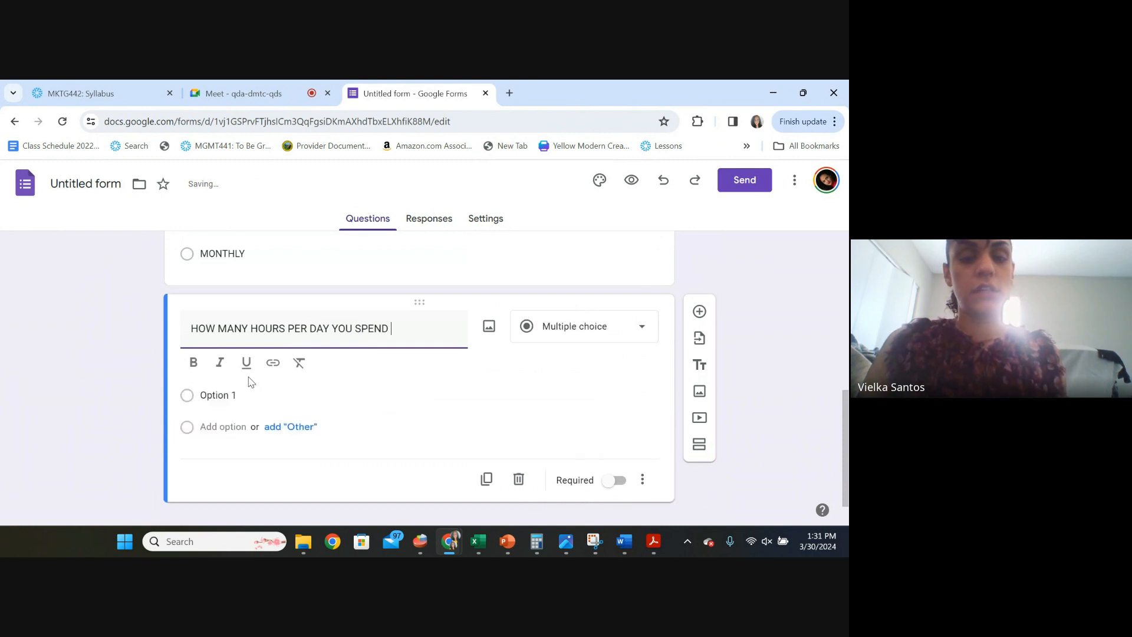
pyautogui.write(' USING ')
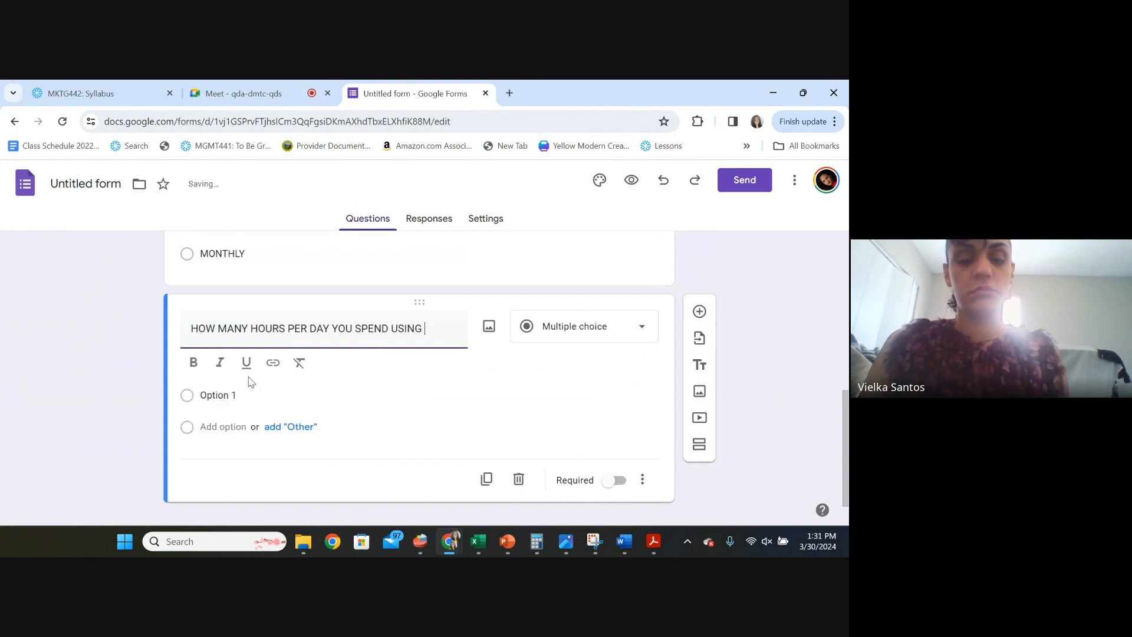
pyautogui.write('YOUR PHON')
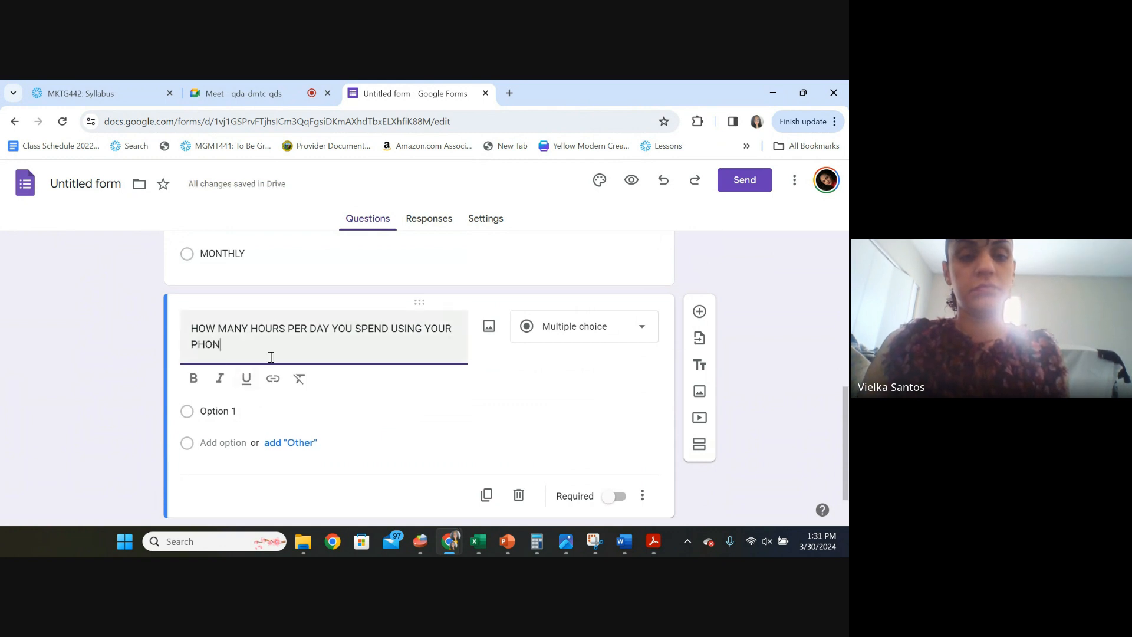
pyautogui.write('W')
pyautogui.press('BackSpace')
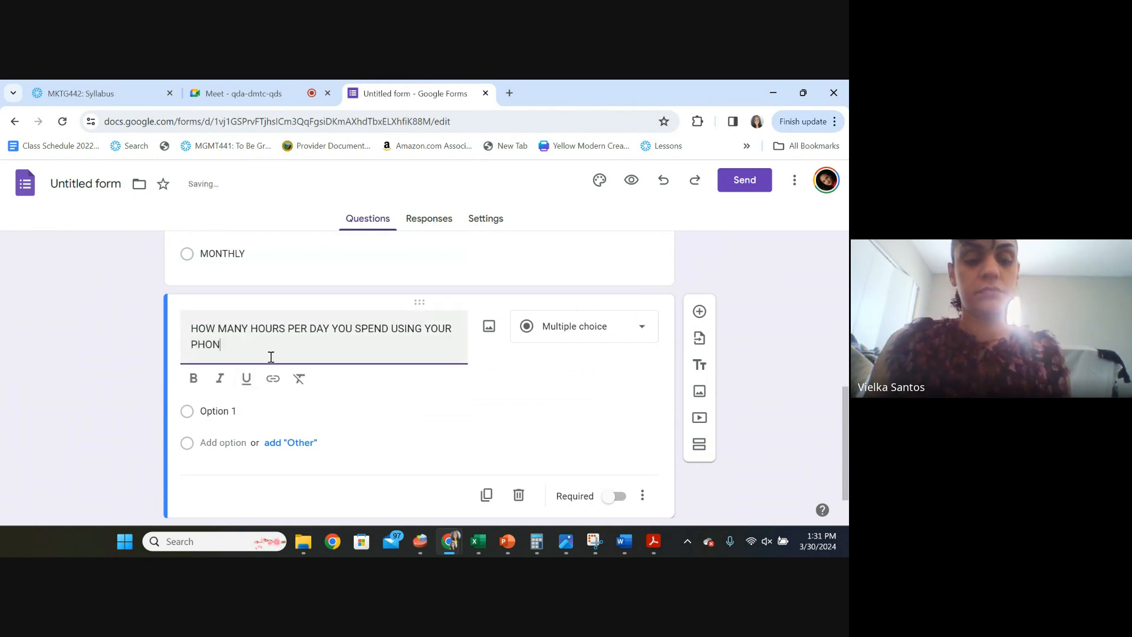
pyautogui.write('E')
# - Enter "MORE THAN 12" and "I CANNOT COUNT" as the third question's first two answer options
pyautogui.click(242, 408)
pyautogui.write('M')
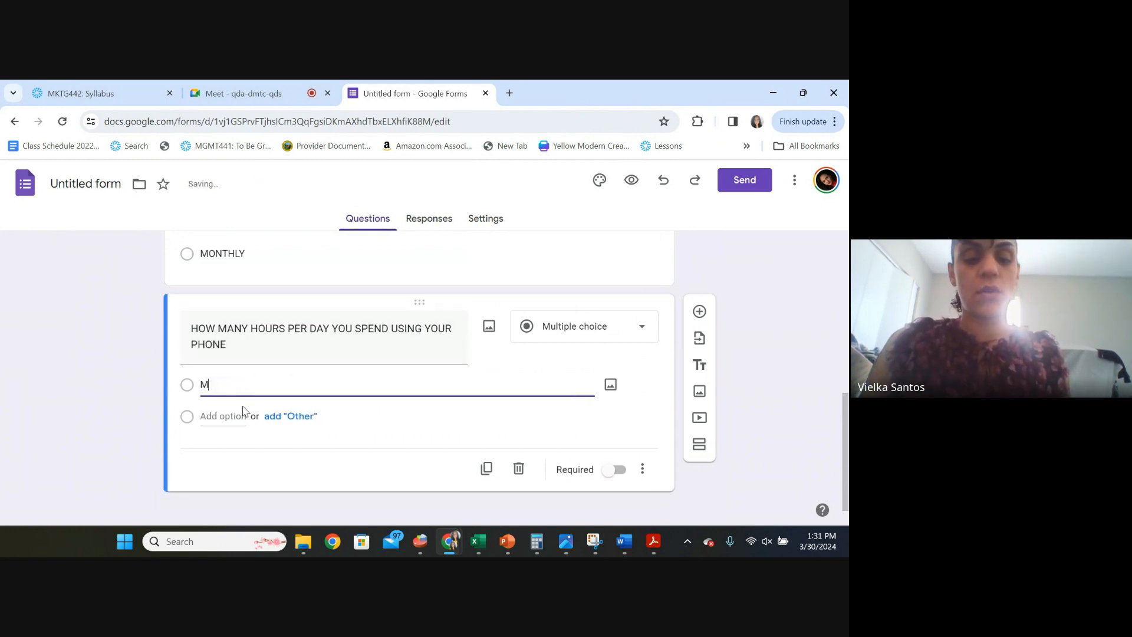
pyautogui.write('ORE THAN 12')
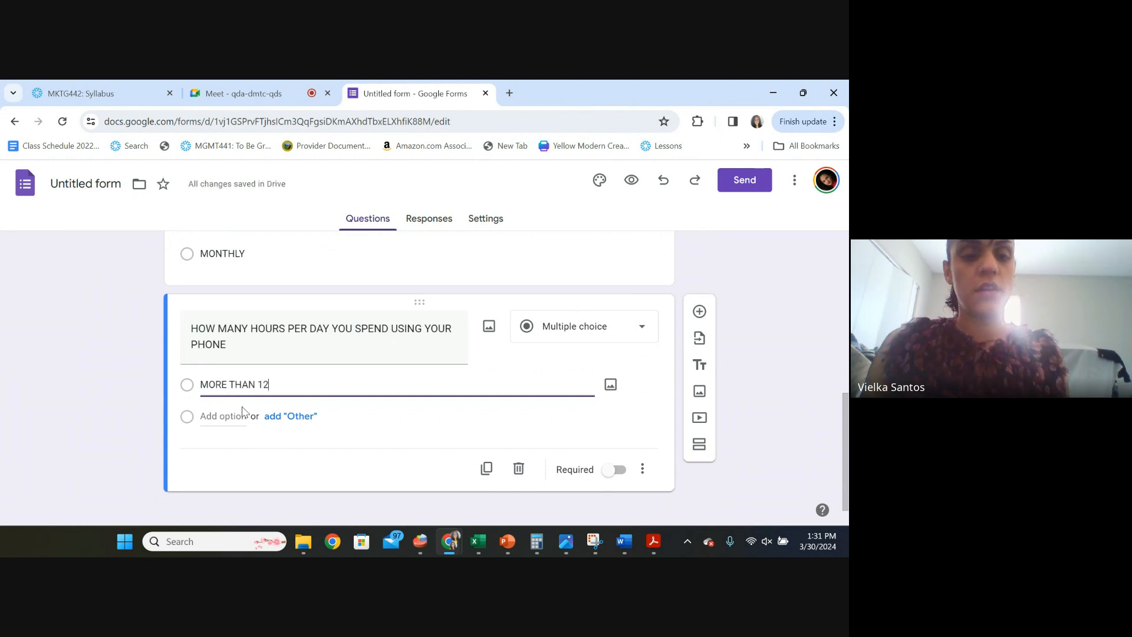
pyautogui.click(231, 417)
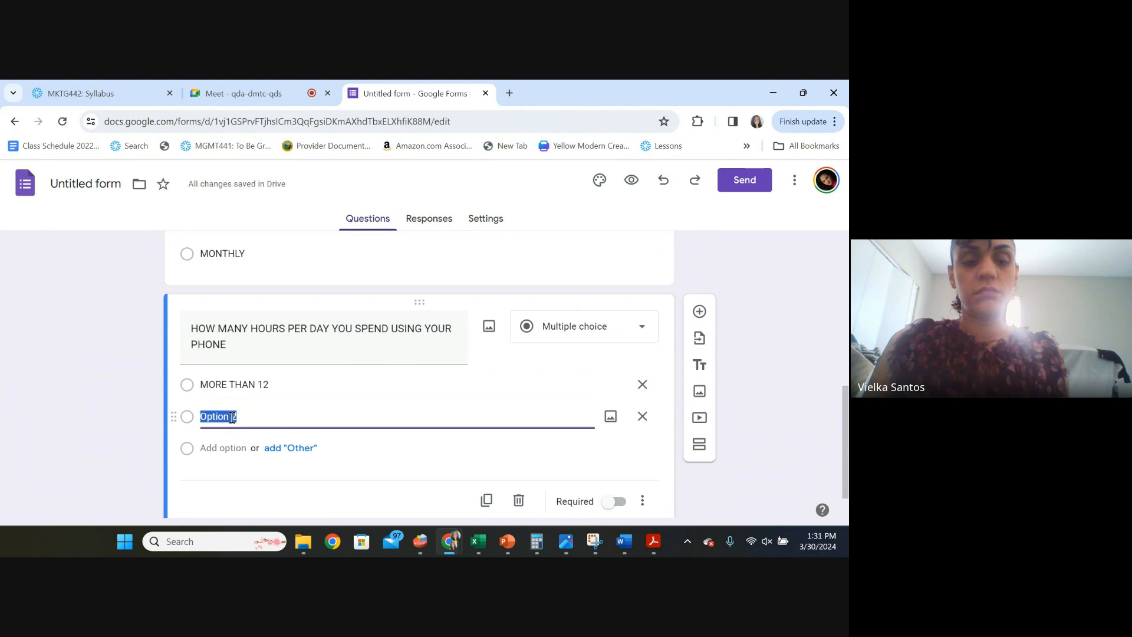
pyautogui.write('I CANNOT')
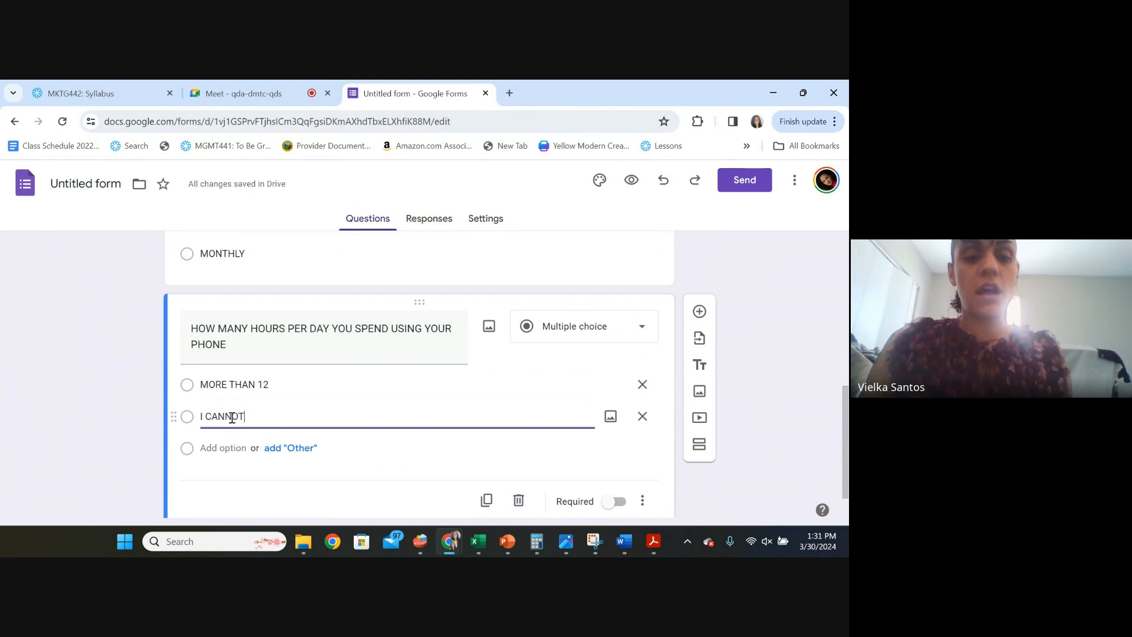
pyautogui.write(' COUNT')
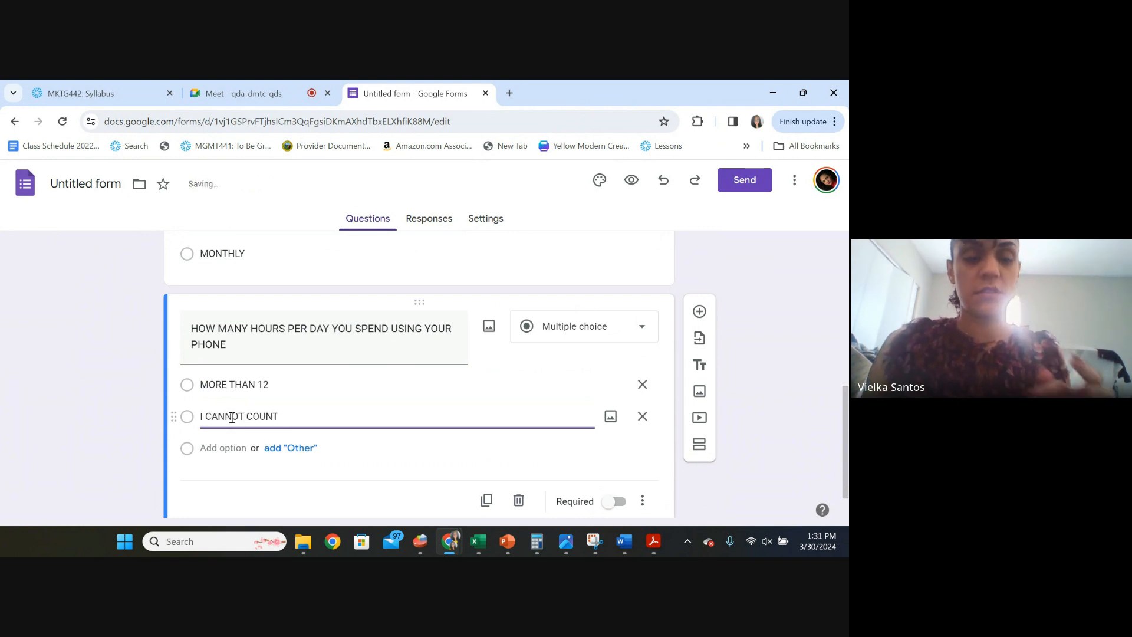
# - Add "2-3 HOURS" and "LESS THAN 2" as the third question's remaining answer options
pyautogui.click(224, 448)
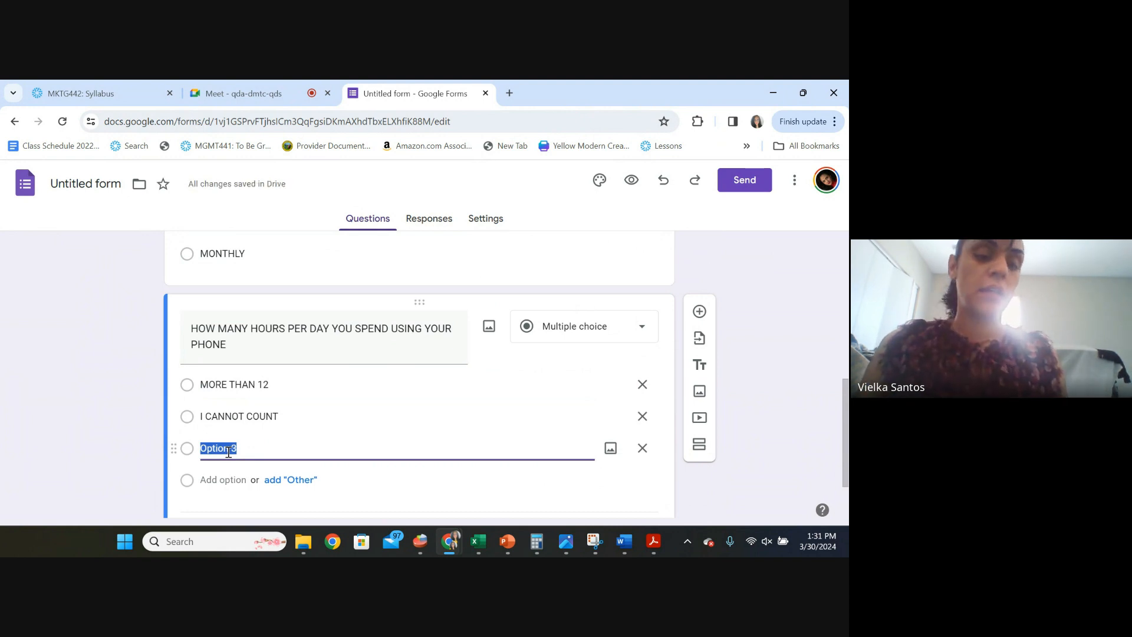
pyautogui.write('2-')
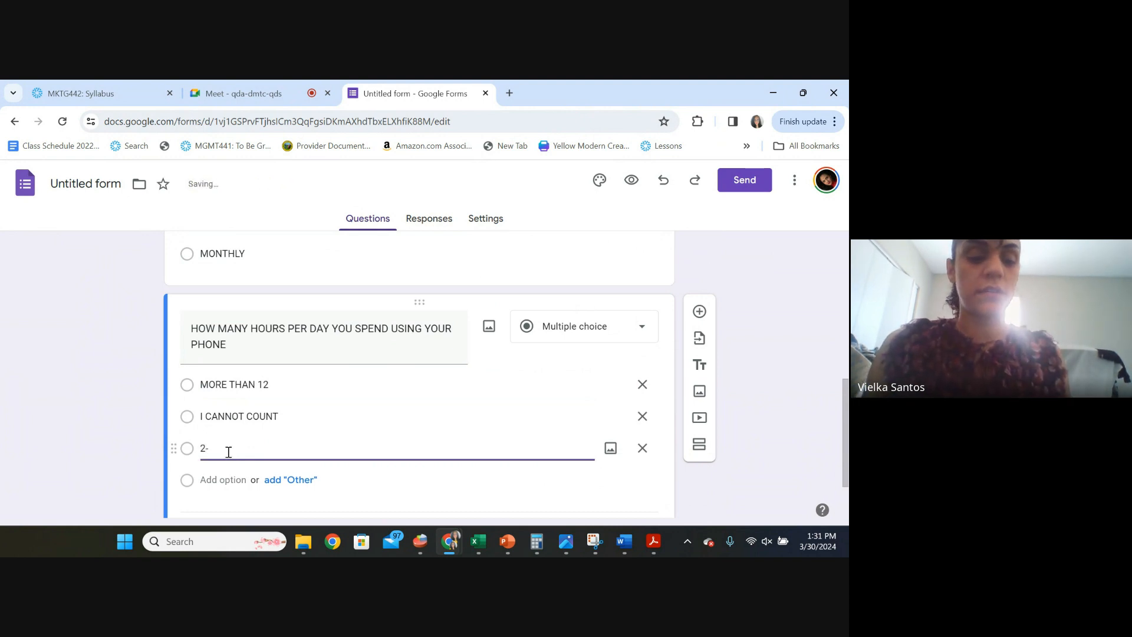
pyautogui.write('3 HOUR')
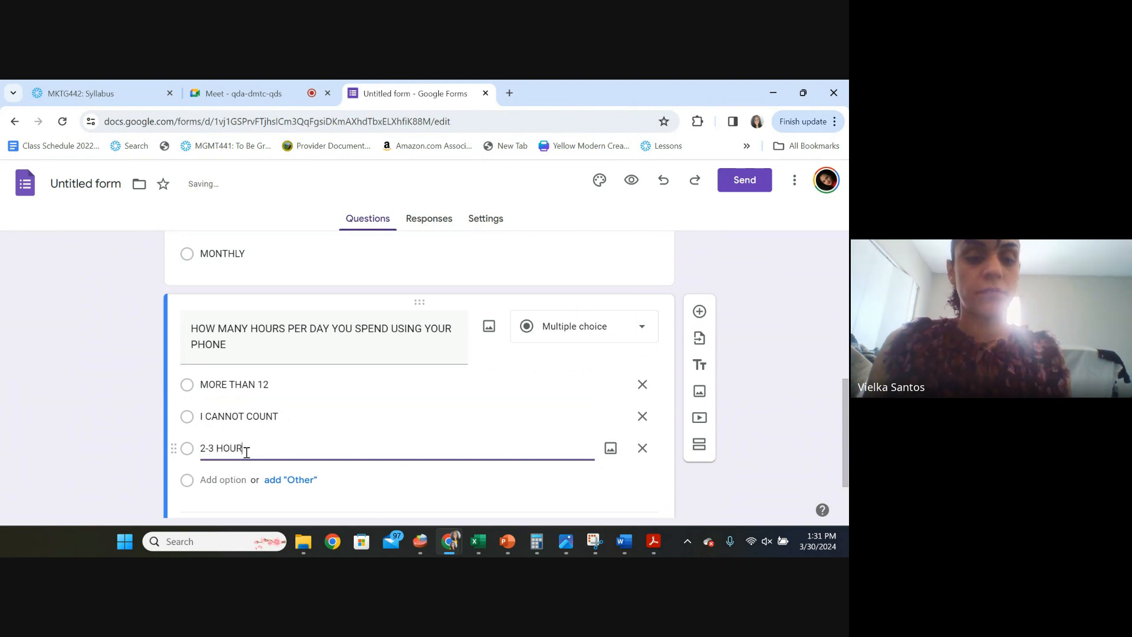
pyautogui.write('S')
pyautogui.click(226, 479)
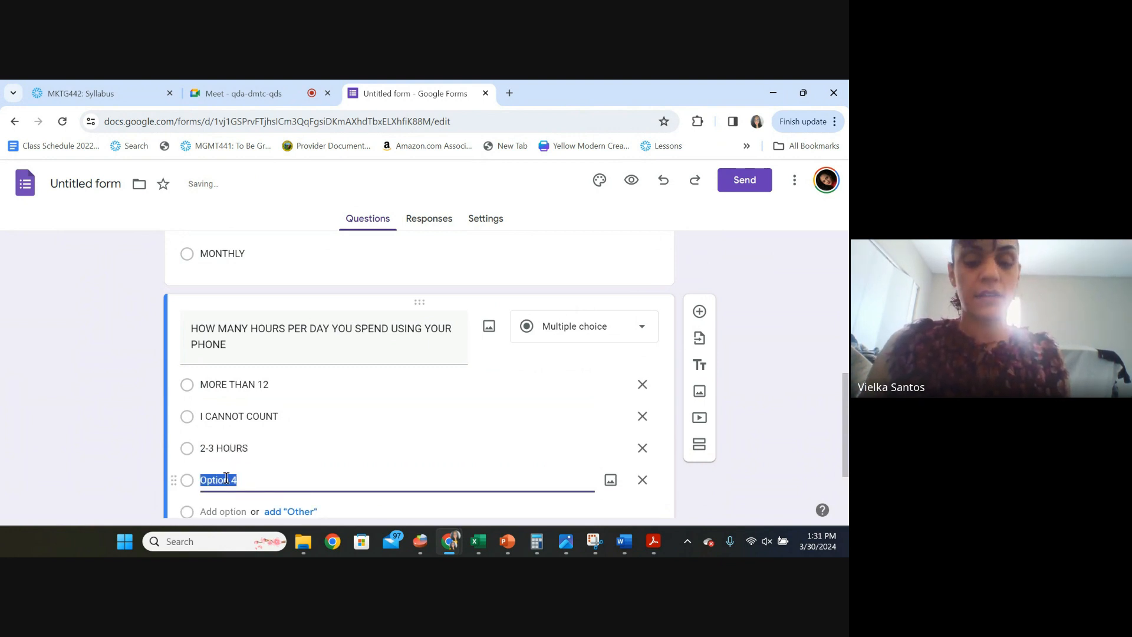
pyautogui.write('LESS THAN ')
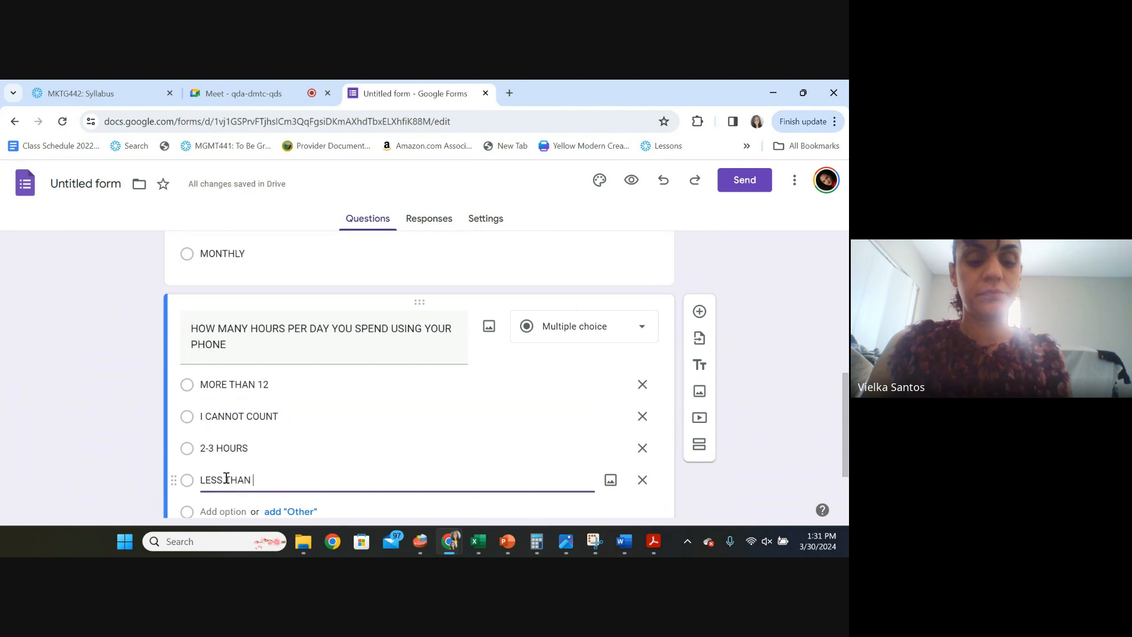
pyautogui.write('2')
# - Add a fourth question reading "WHAT IS YOUR FAVORITE PHONE PLATFORM?"
pyautogui.scroll(-2, 230, 479)
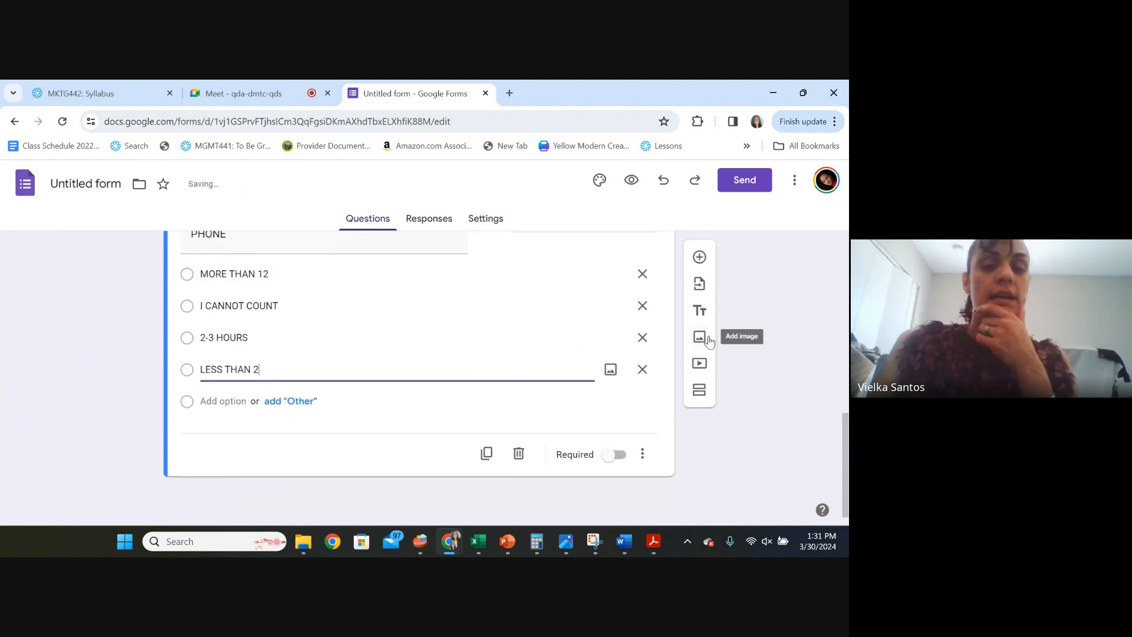
pyautogui.scroll(1, 709, 341)
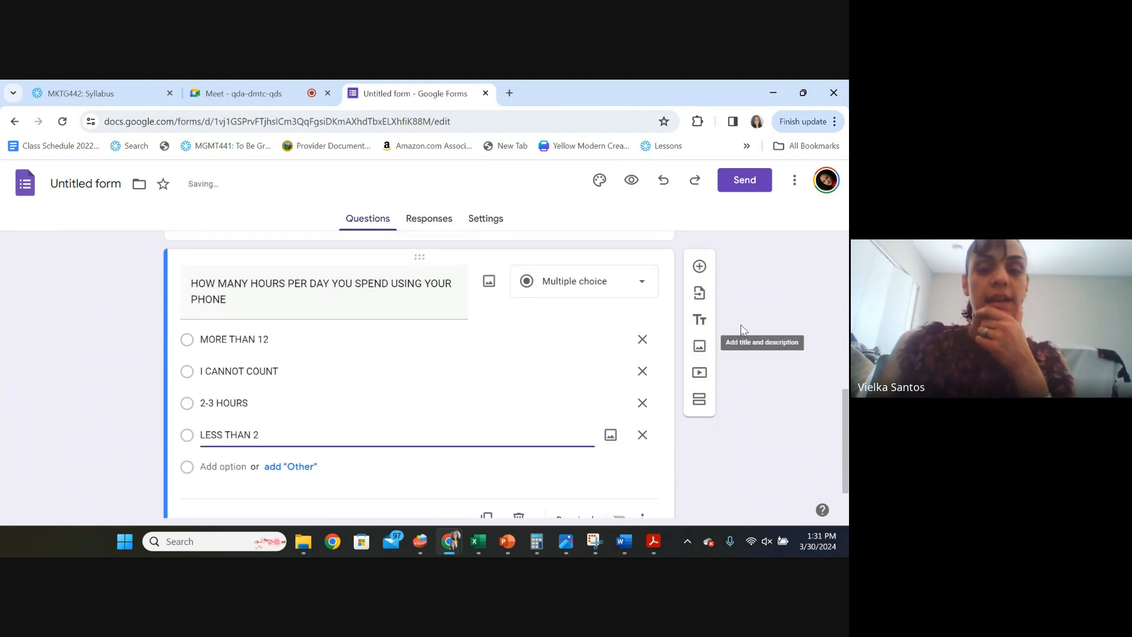
pyautogui.click(698, 270)
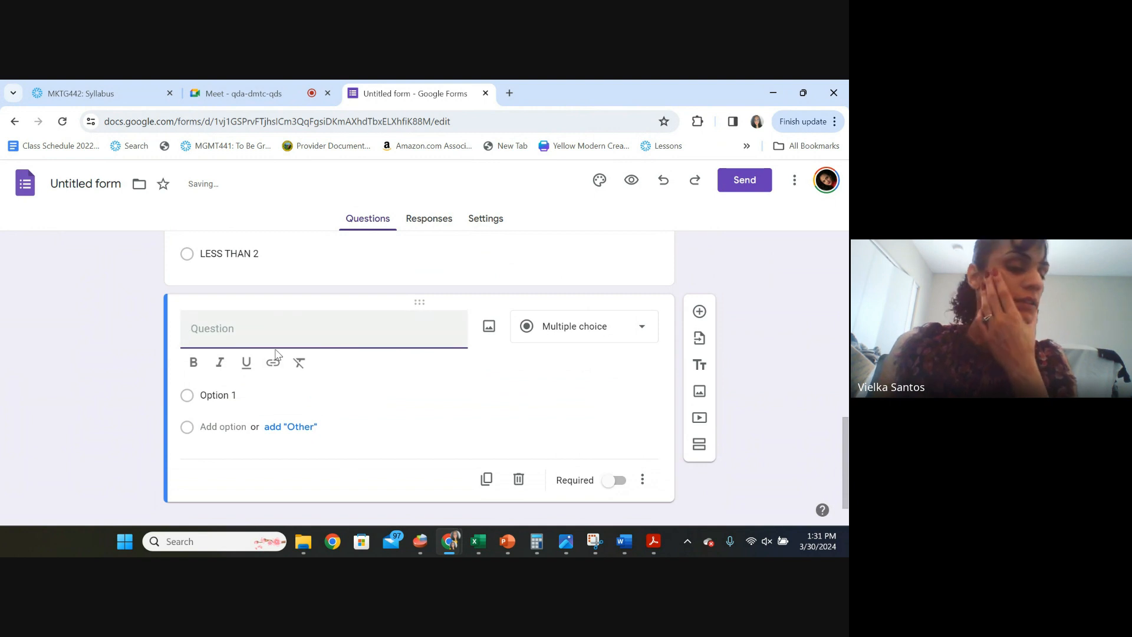
pyautogui.scroll(10, 291, 399)
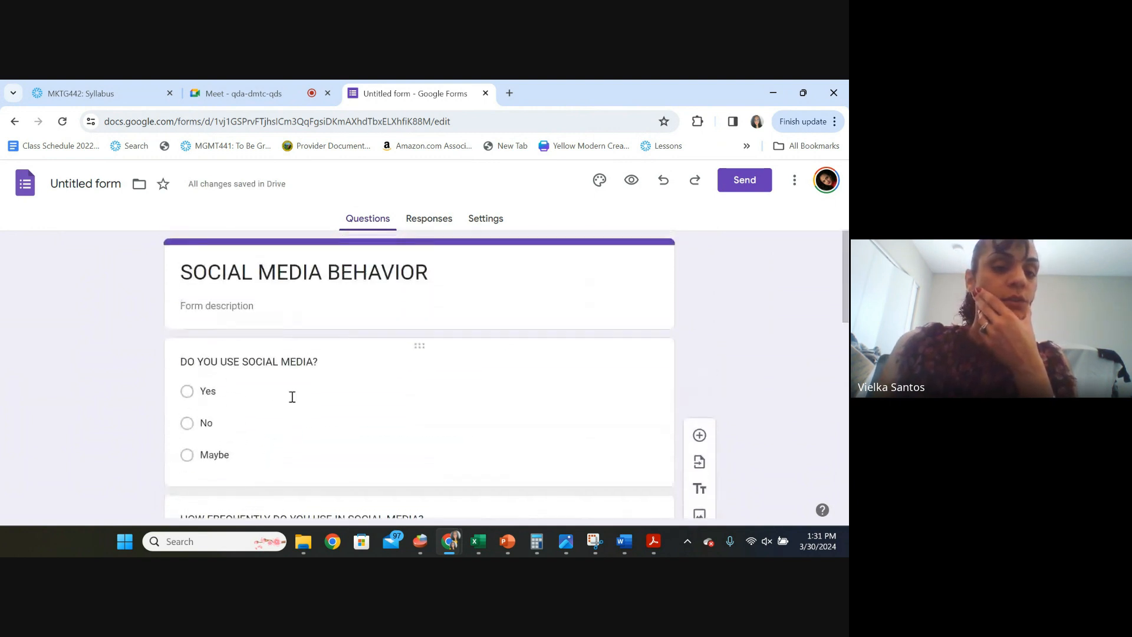
pyautogui.scroll(-10, 291, 397)
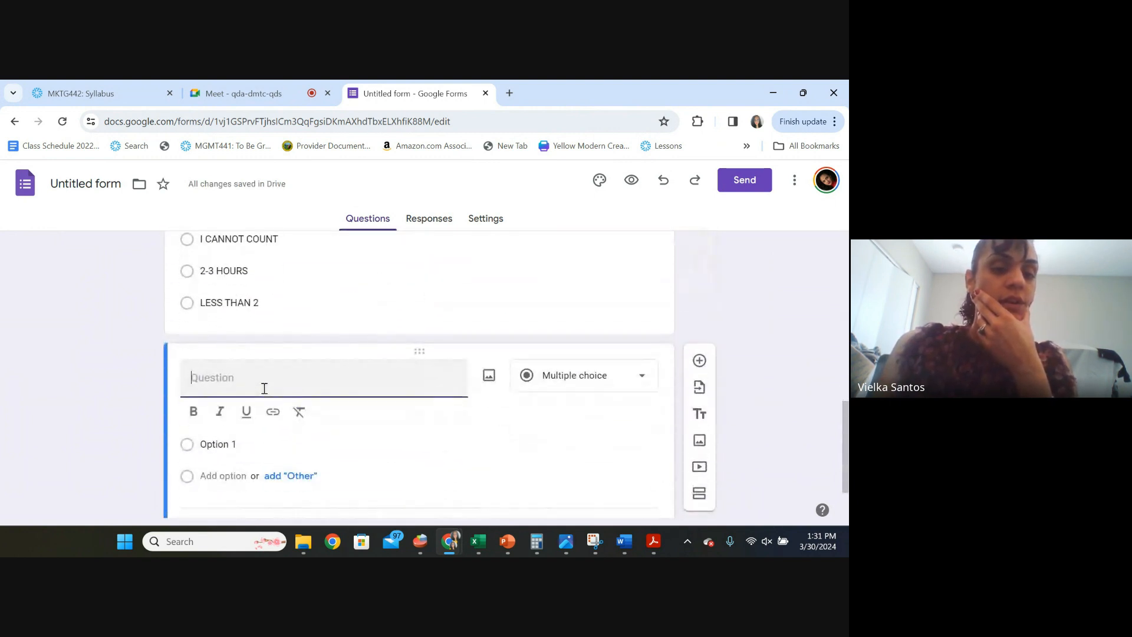
pyautogui.write('WHAT I')
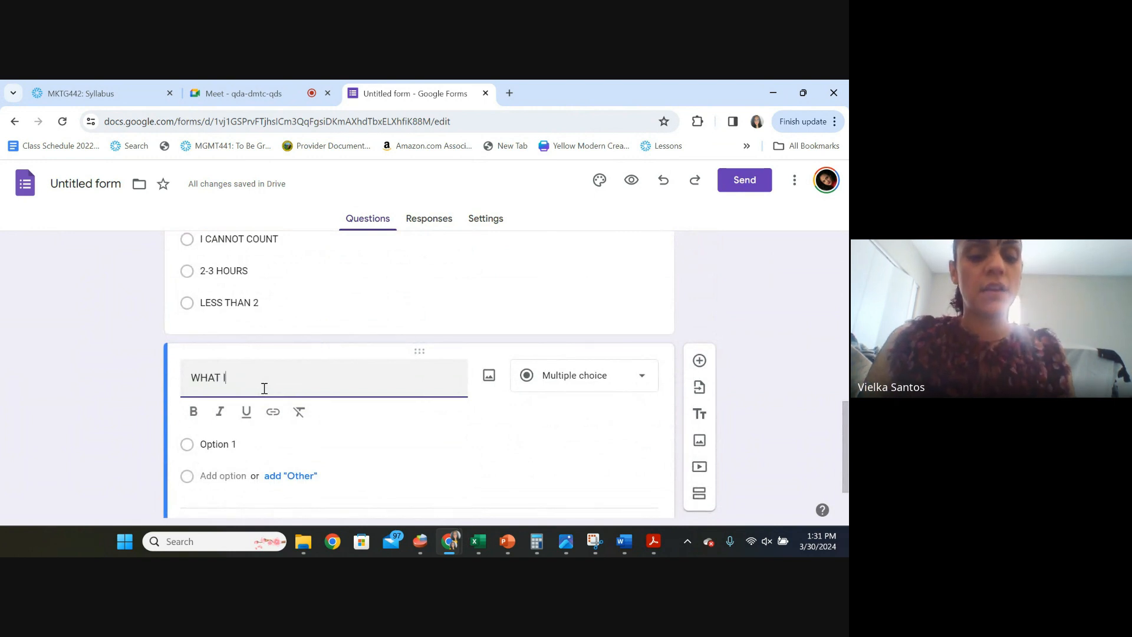
pyautogui.write('S YOUR FAV')
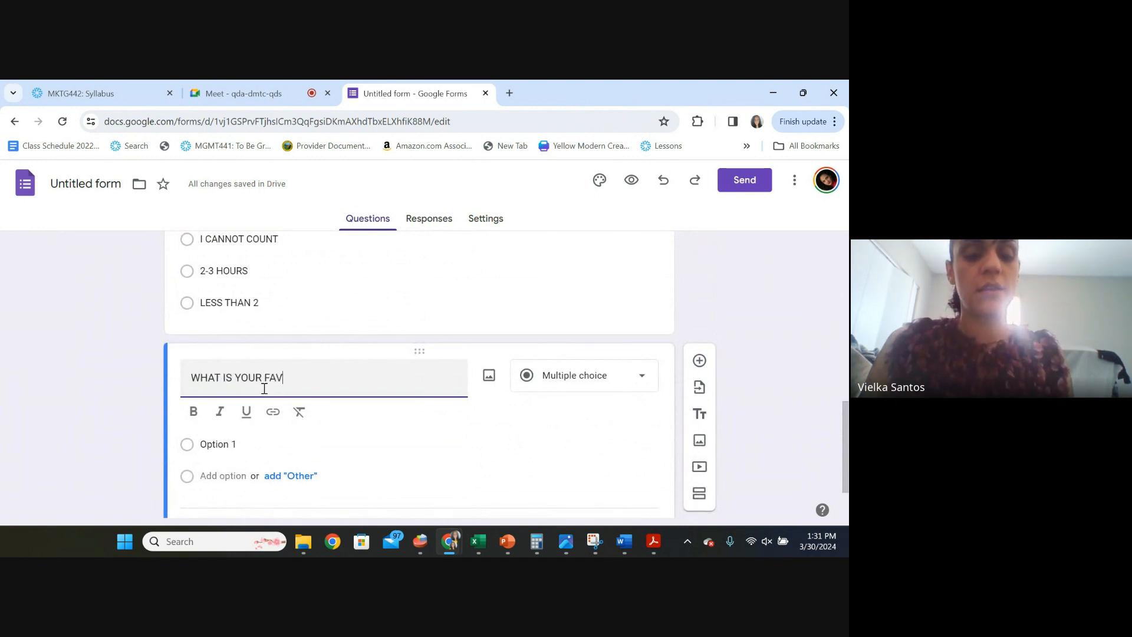
pyautogui.write('ORITE')
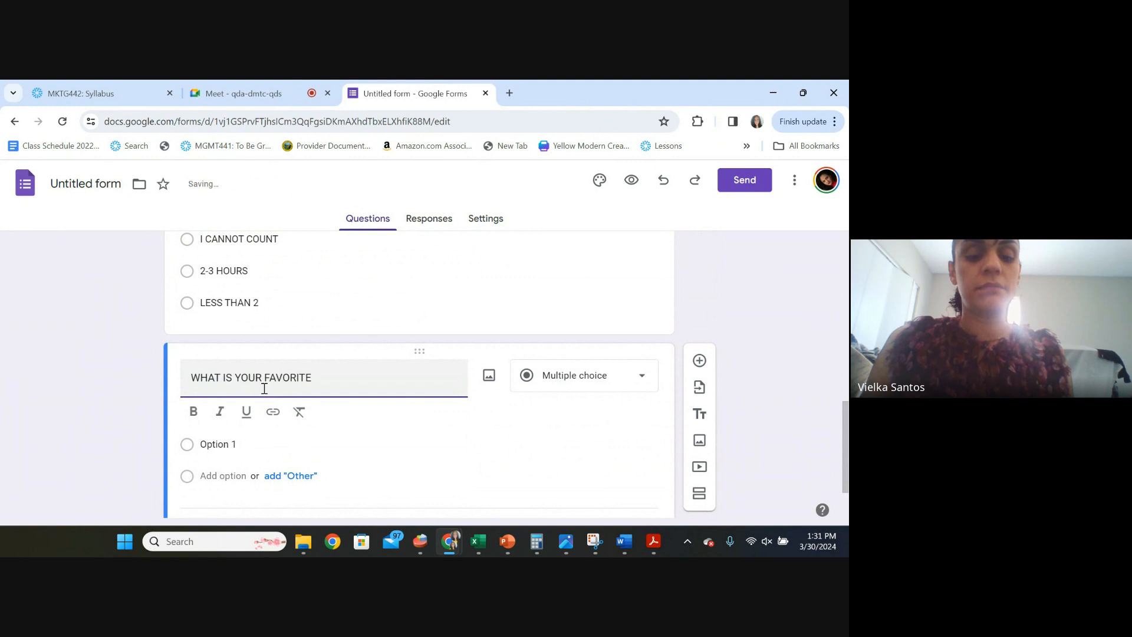
pyautogui.write(' P')
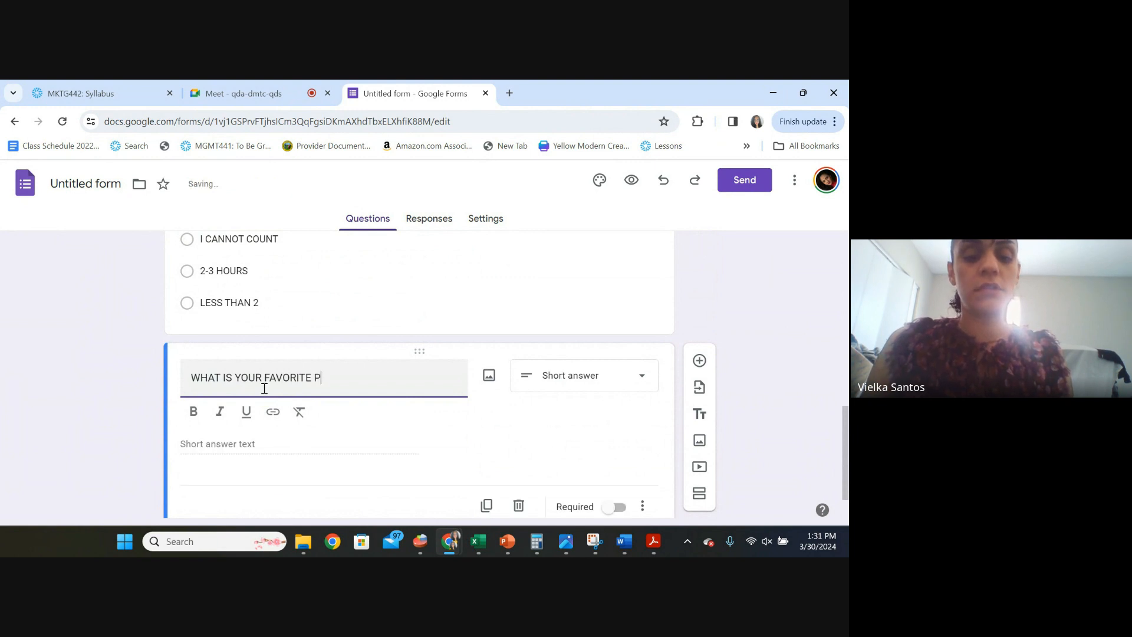
pyautogui.write('HONE PLAT')
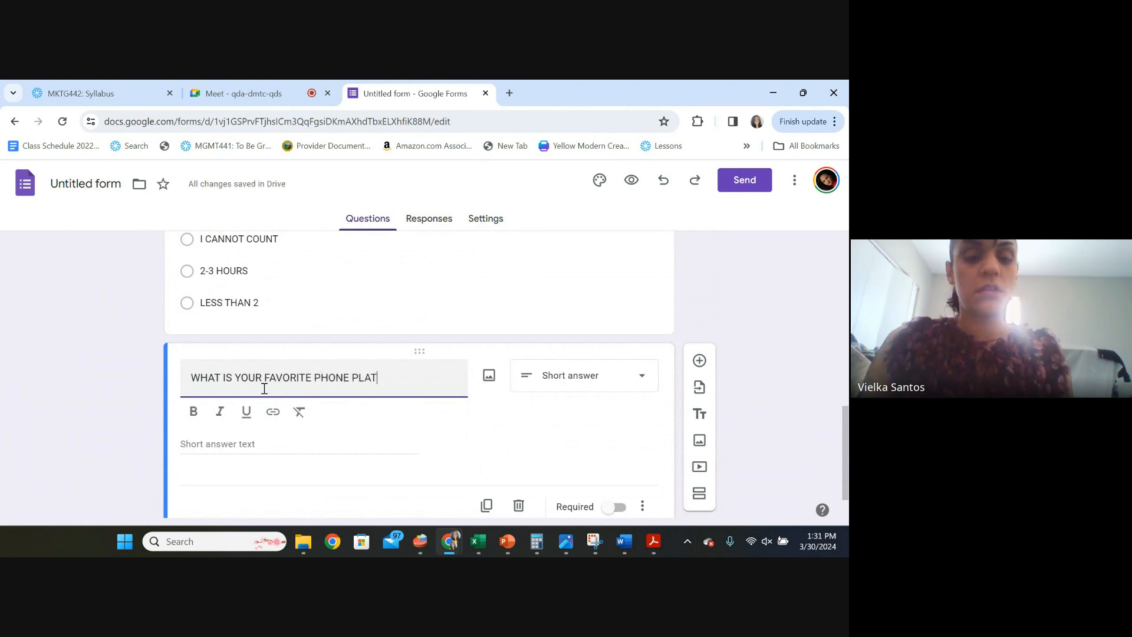
pyautogui.write('FORM')
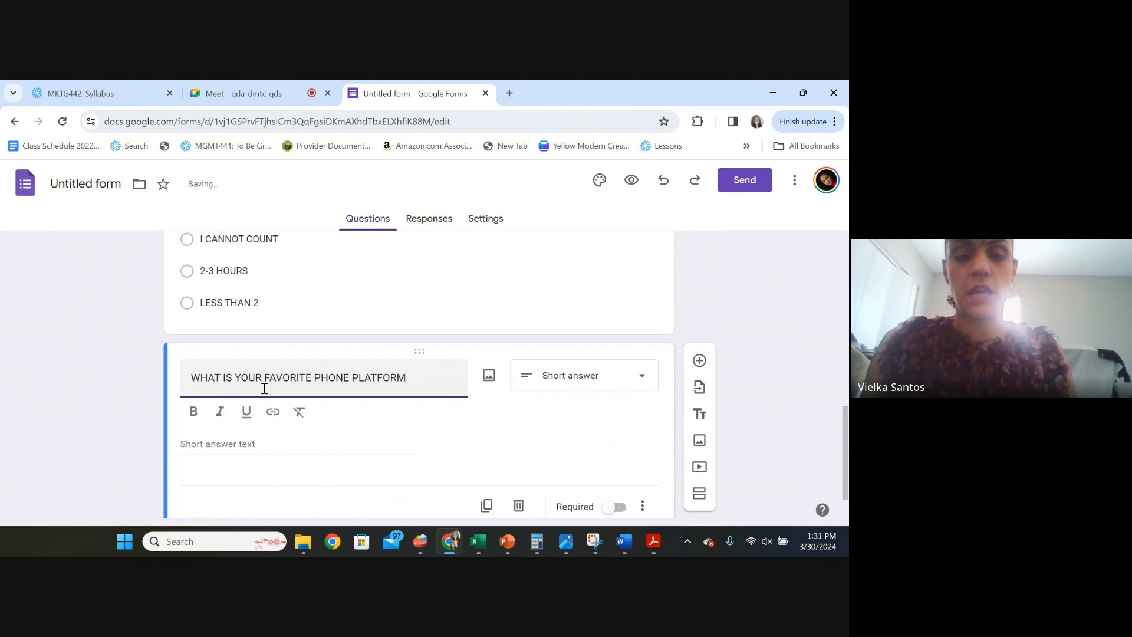
pyautogui.write('?')
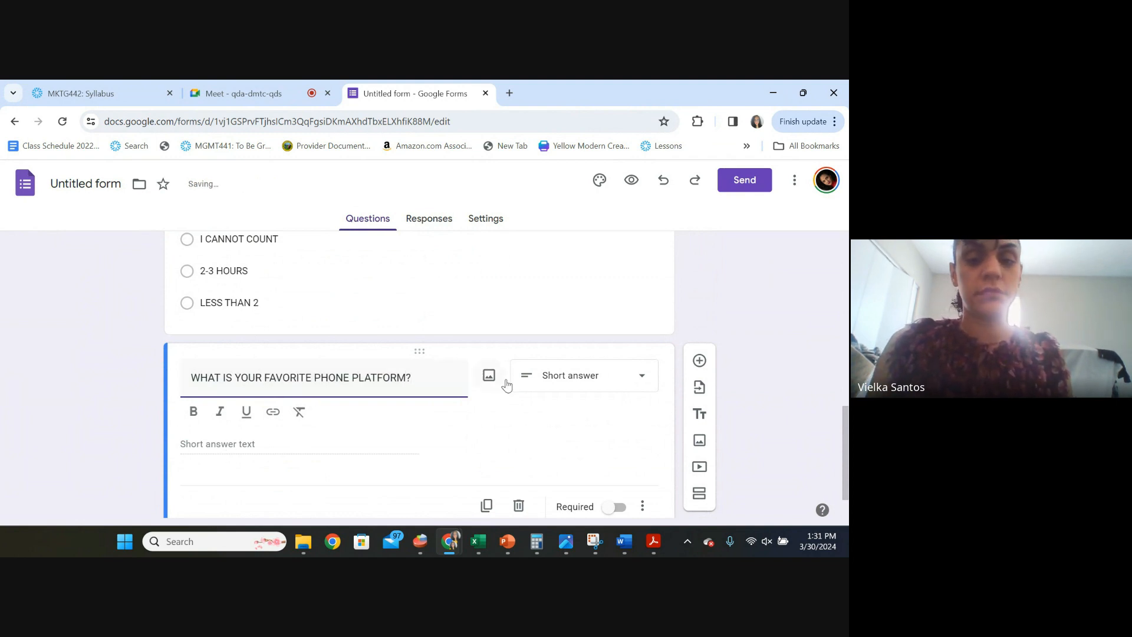
# - Change the fourth question to multiple choice and enter "ANDROID" as its first answer option
pyautogui.click(524, 388)
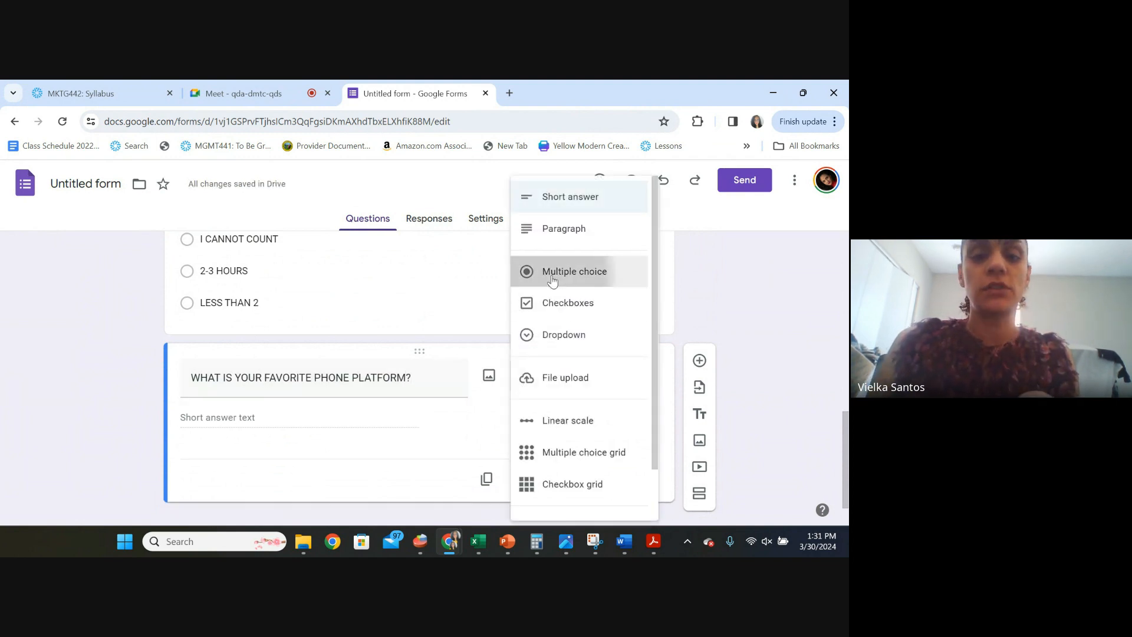
pyautogui.click(534, 271)
pyautogui.click(241, 417)
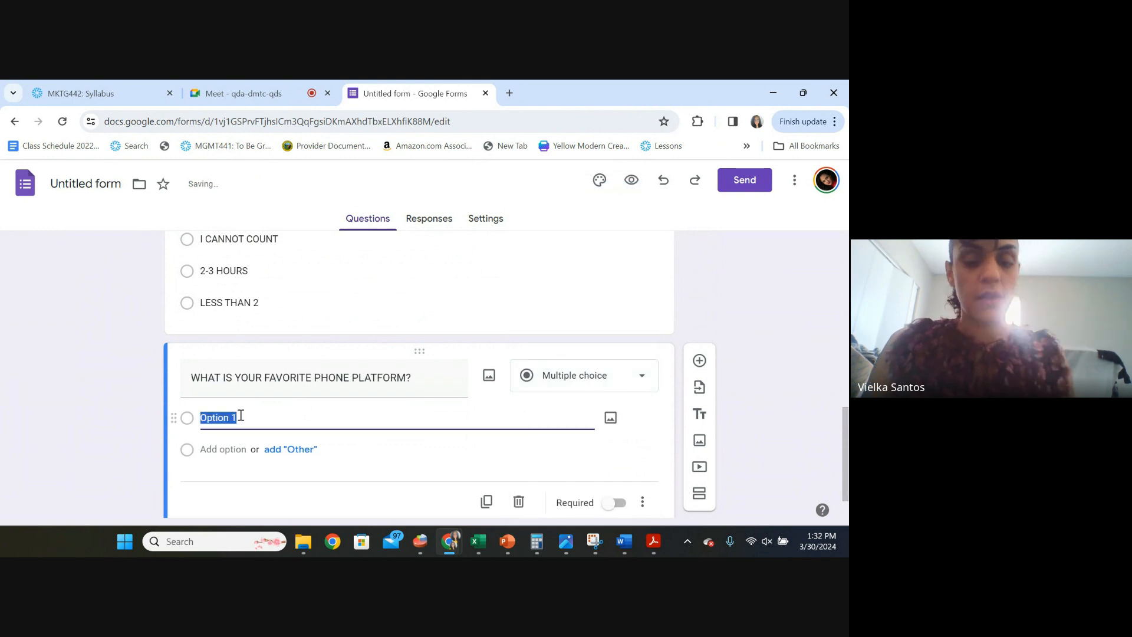
pyautogui.press('BackSpace')
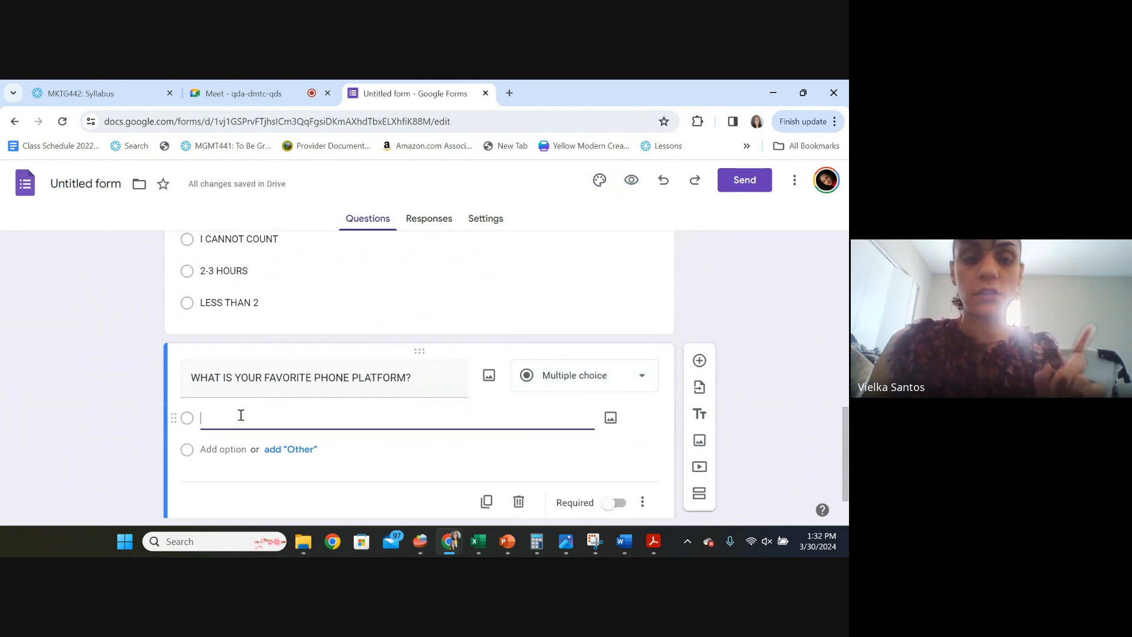
pyautogui.write('AN')
pyautogui.press('BackSpace')
pyautogui.press('BackSpace')
pyautogui.write('AN')
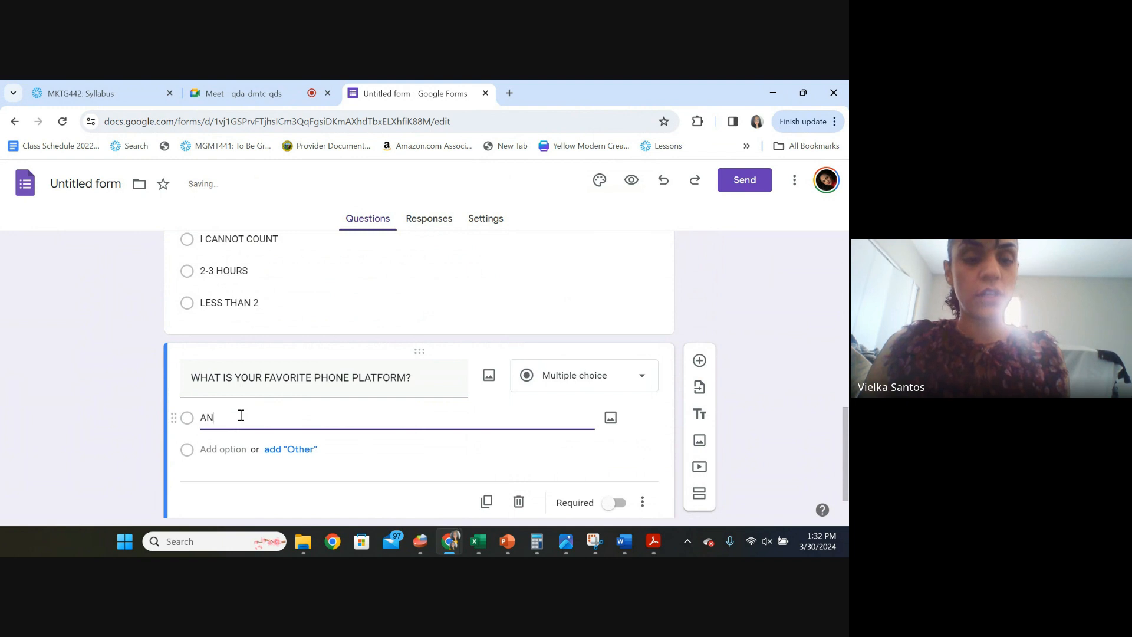
pyautogui.write('DRIO')
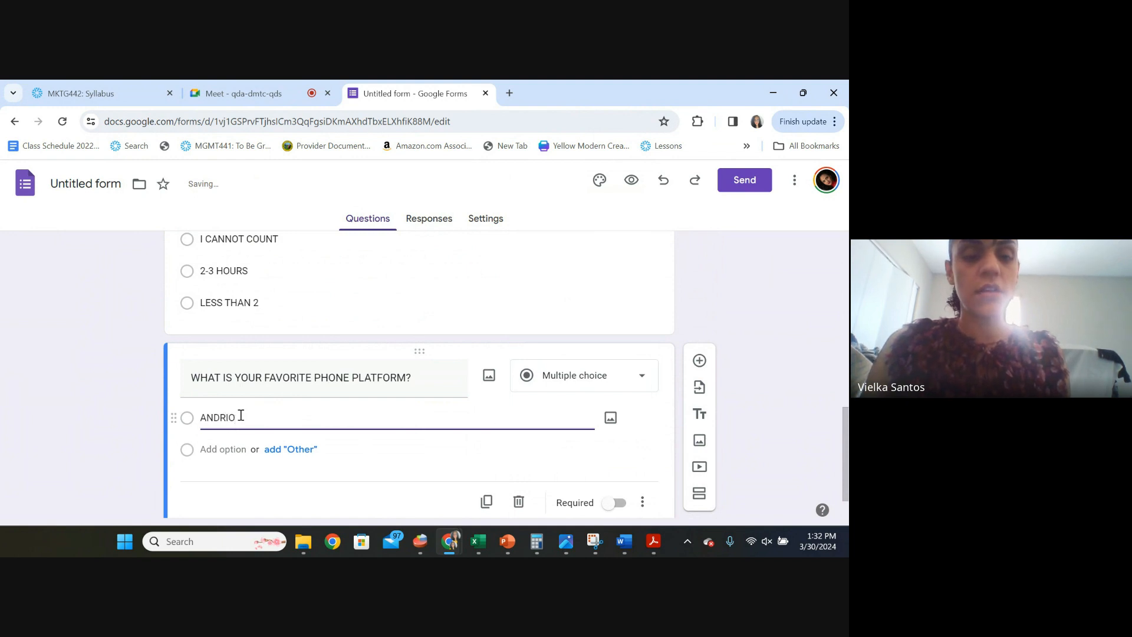
pyautogui.press('BackSpace')
pyautogui.press('BackSpace')
pyautogui.write('OID')
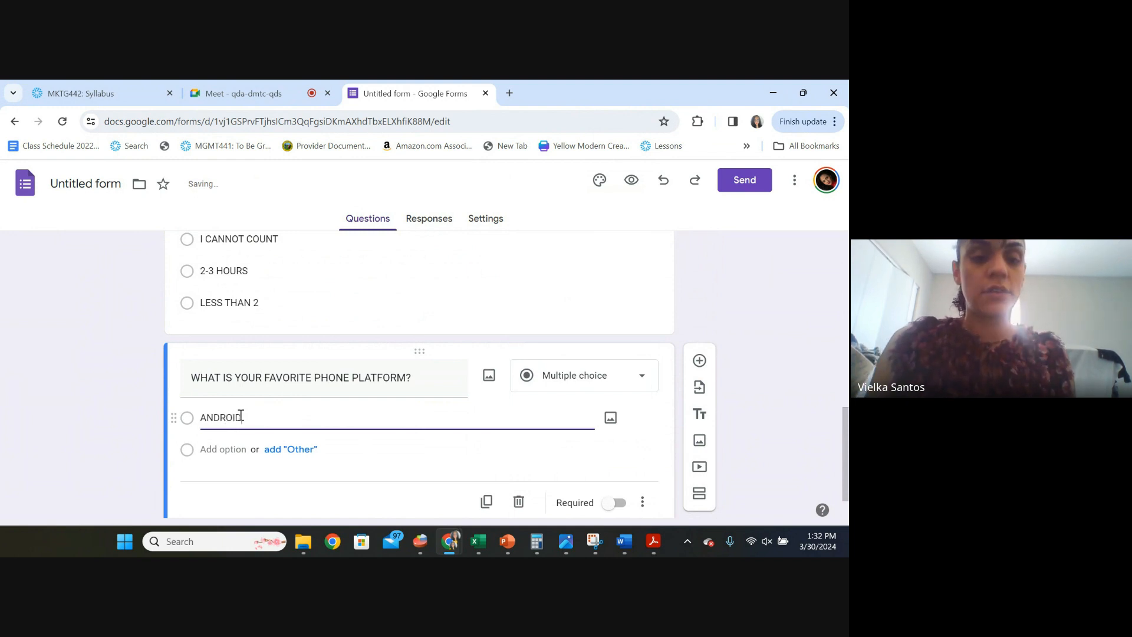
# - Add "I PHONE" and an "Other" choice as the fourth question's remaining answer options
pyautogui.click(243, 449)
pyautogui.write('I')
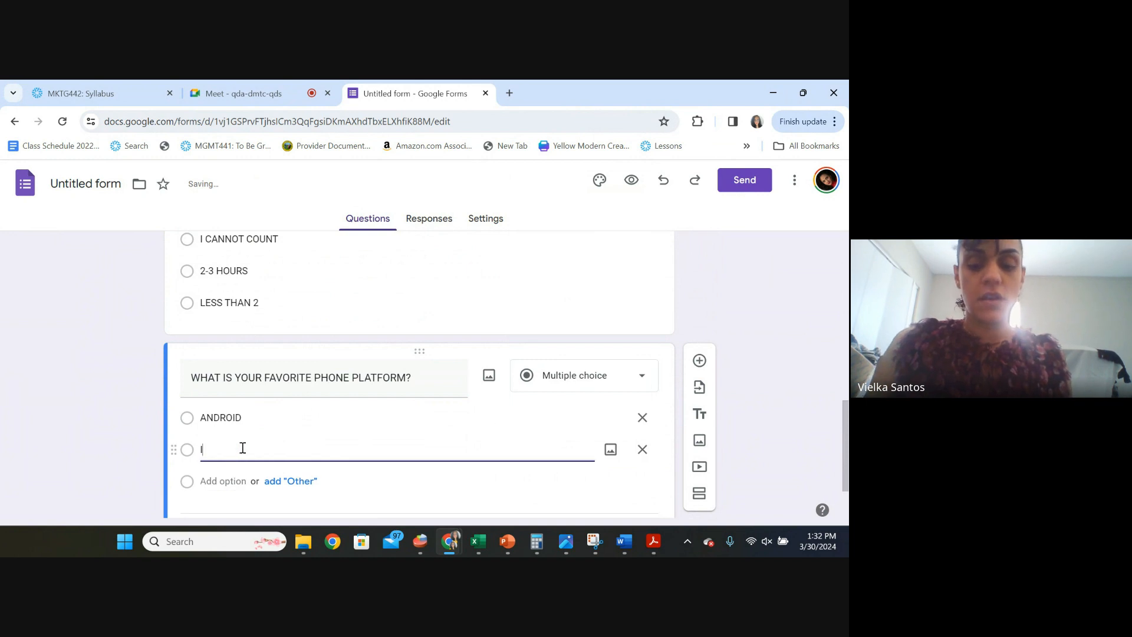
pyautogui.write(' PHONE')
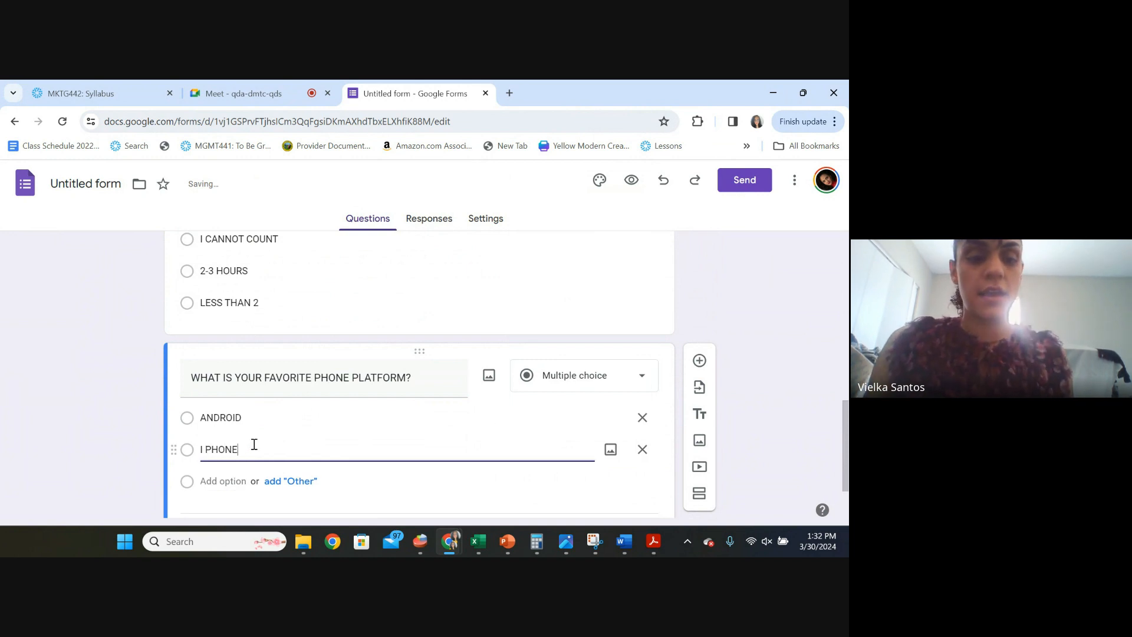
pyautogui.click(297, 482)
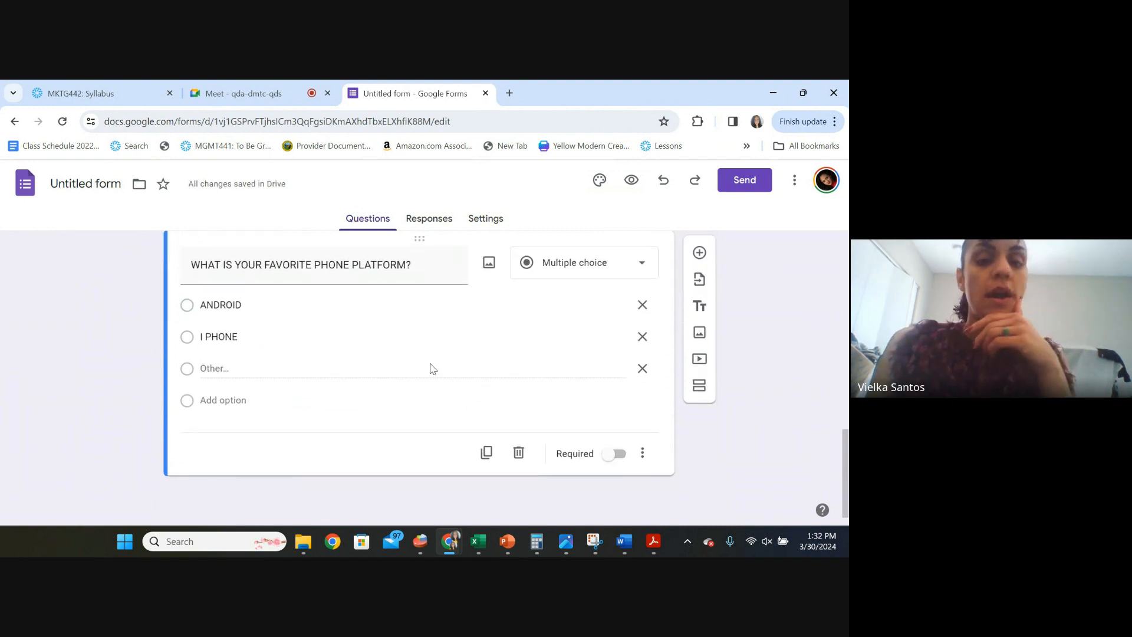
# - Add a fifth question reading "WHY YOU PREFER THE PLATFORM SELECTED" below the phone platform question
pyautogui.scroll(15, 392, 399)
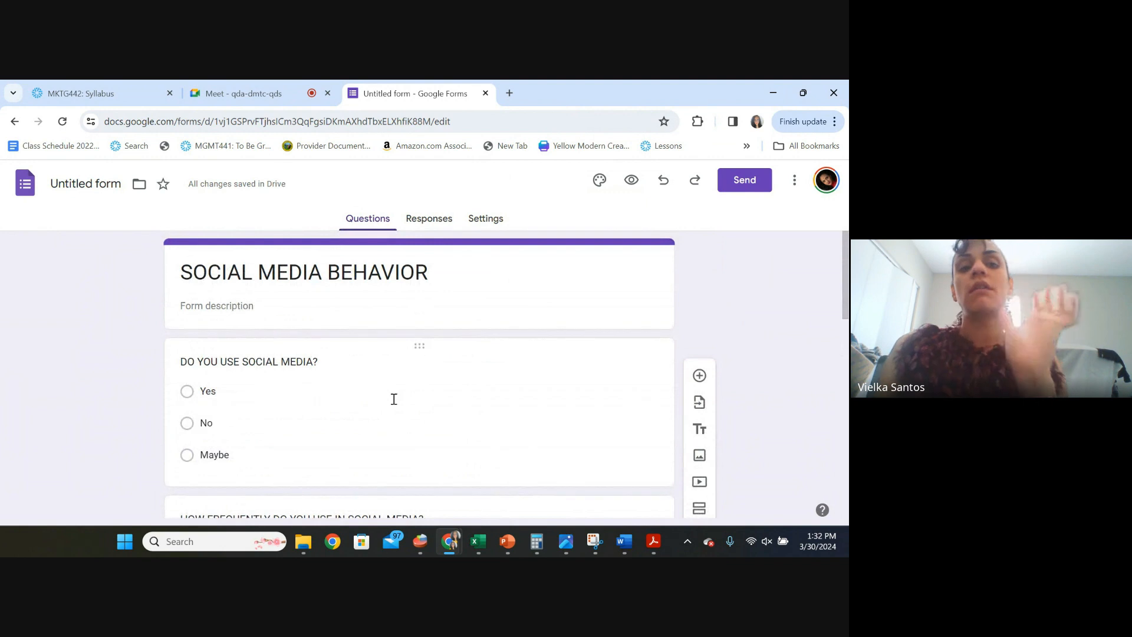
pyautogui.scroll(-2, 394, 399)
pyautogui.scroll(-3, 418, 420)
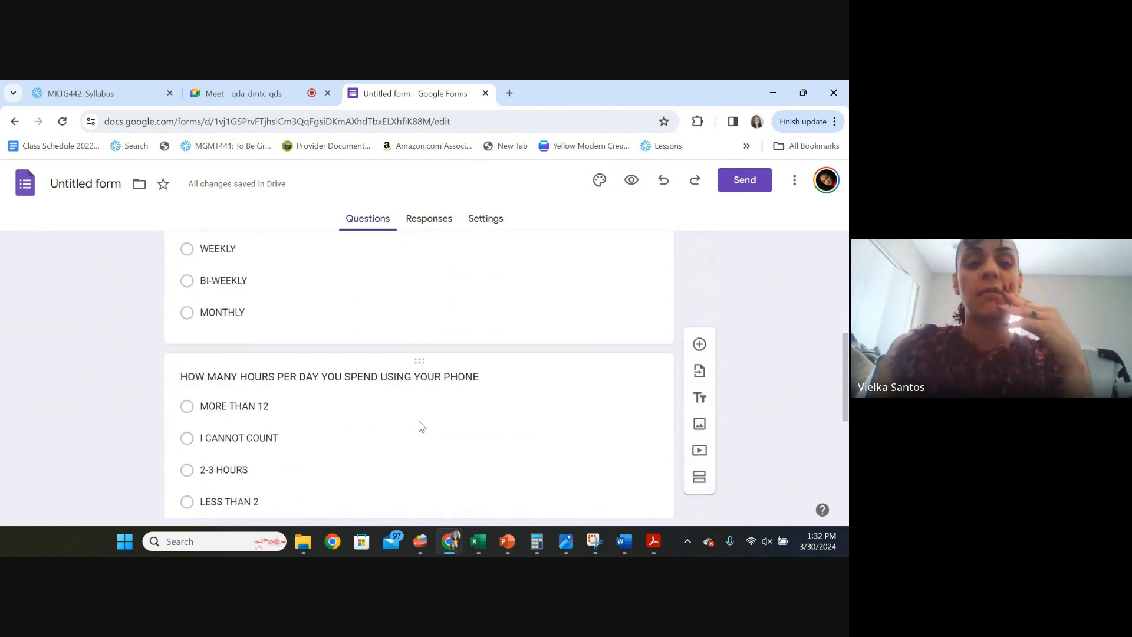
pyautogui.scroll(-5, 420, 421)
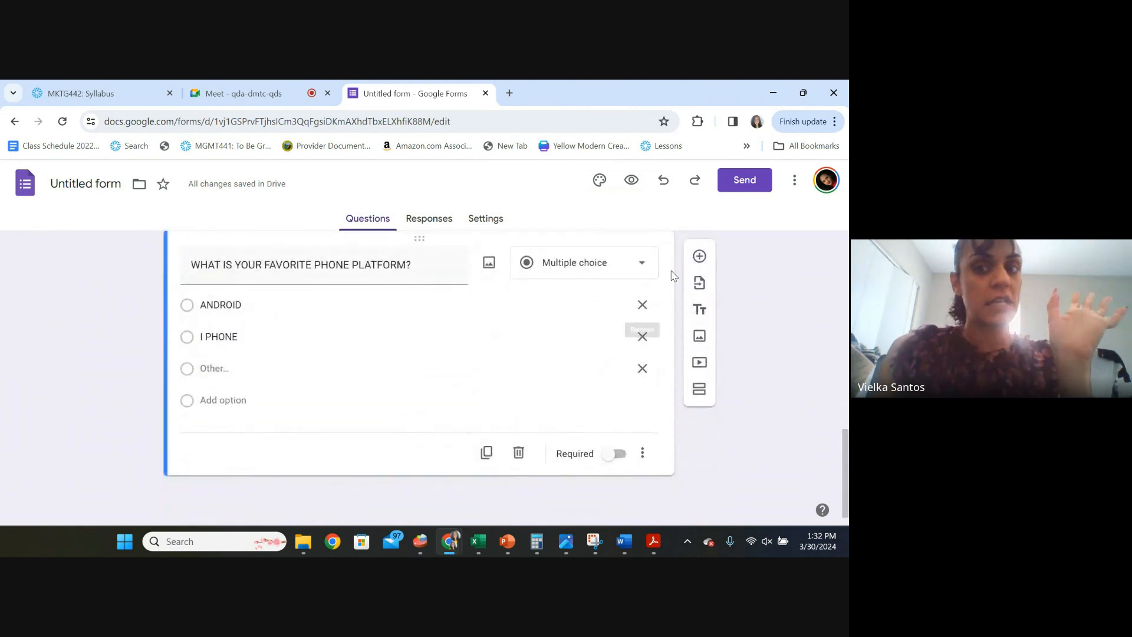
pyautogui.click(699, 256)
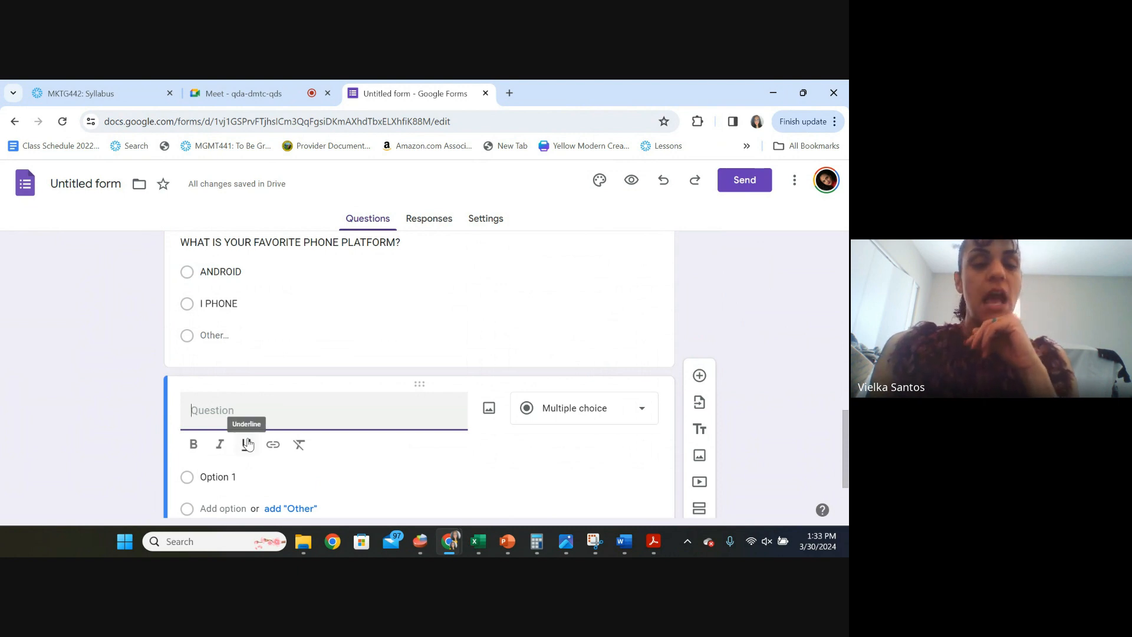
pyautogui.scroll(1, 260, 445)
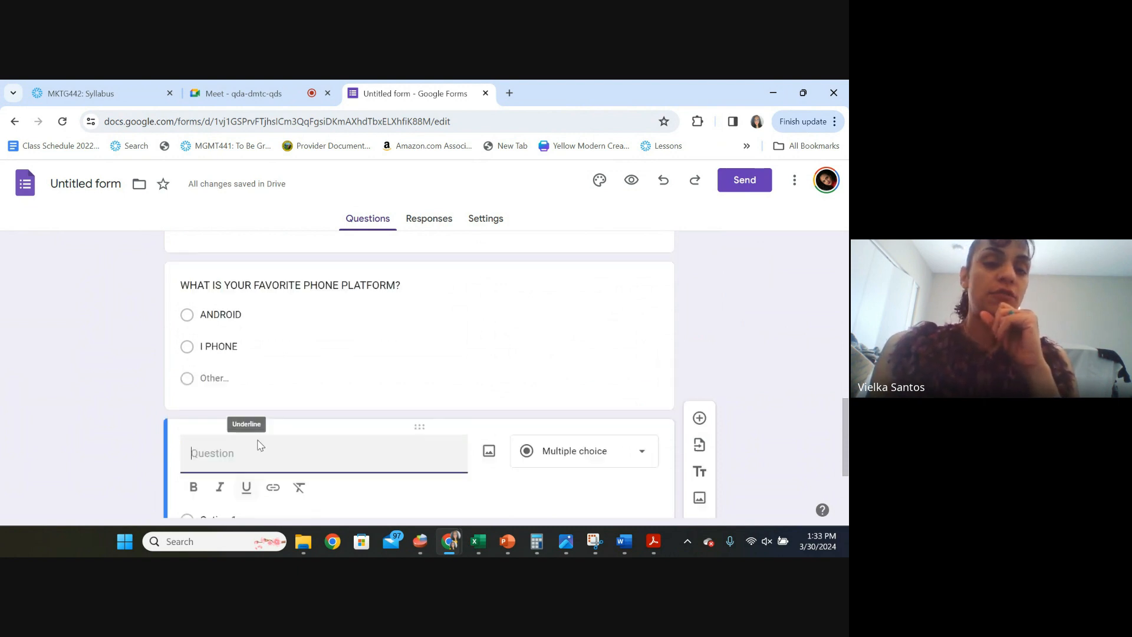
pyautogui.scroll(10, 259, 445)
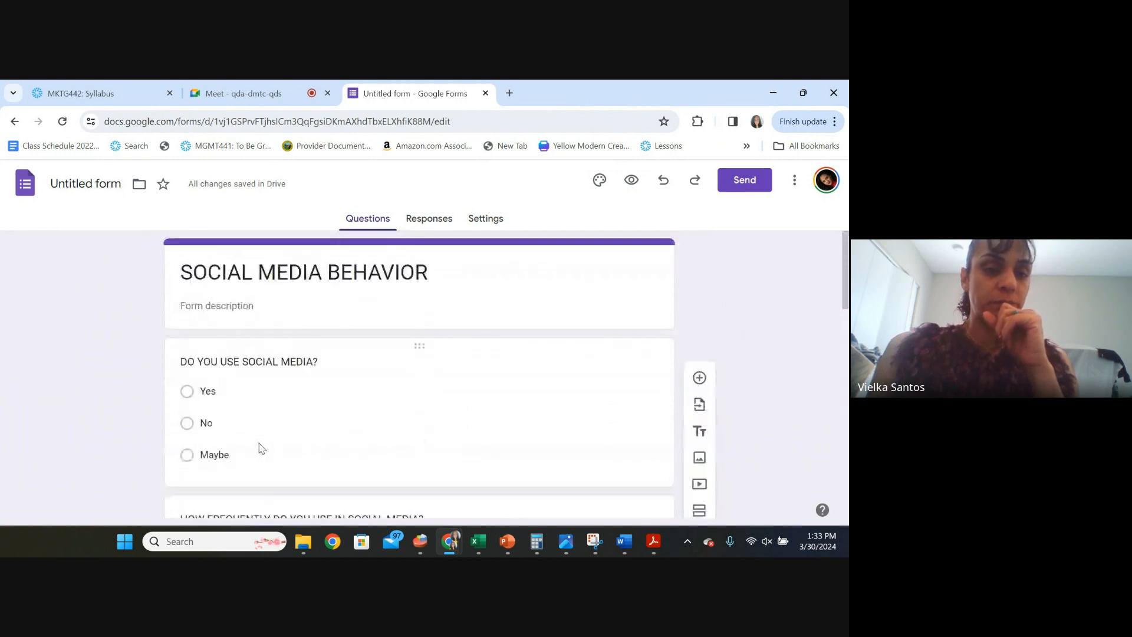
pyautogui.scroll(-10, 259, 448)
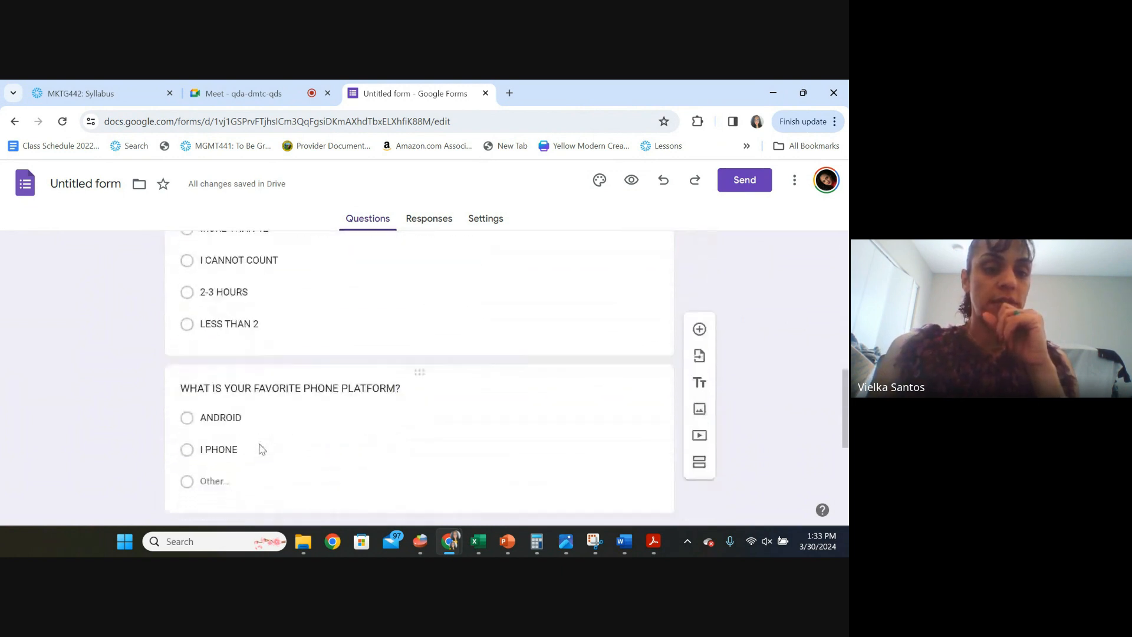
pyautogui.scroll(-3, 262, 449)
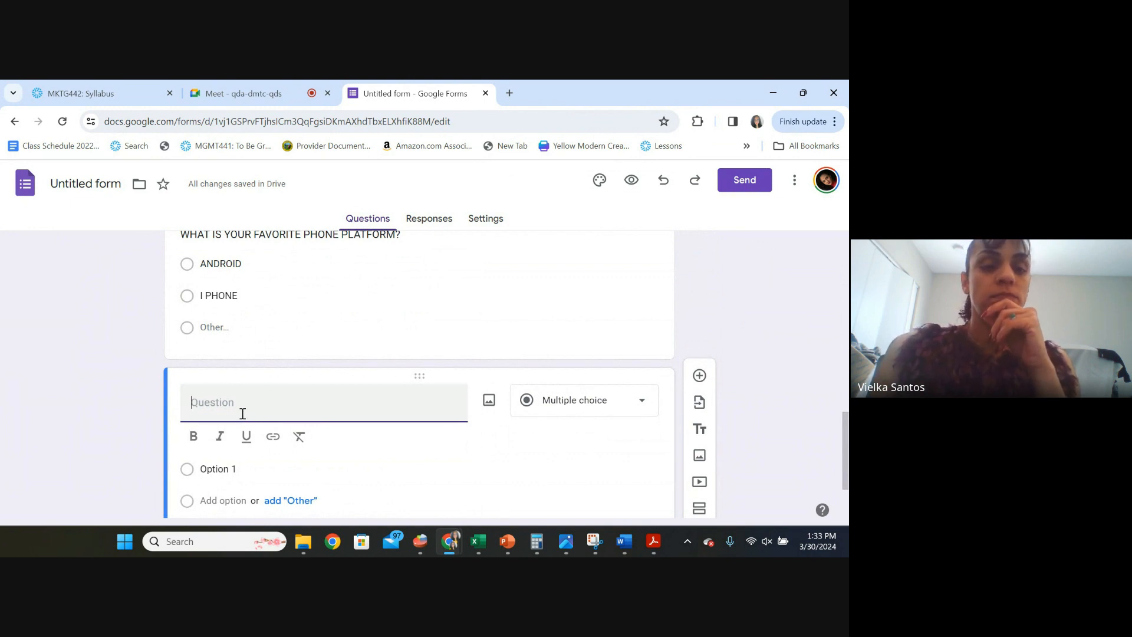
pyautogui.write('W')
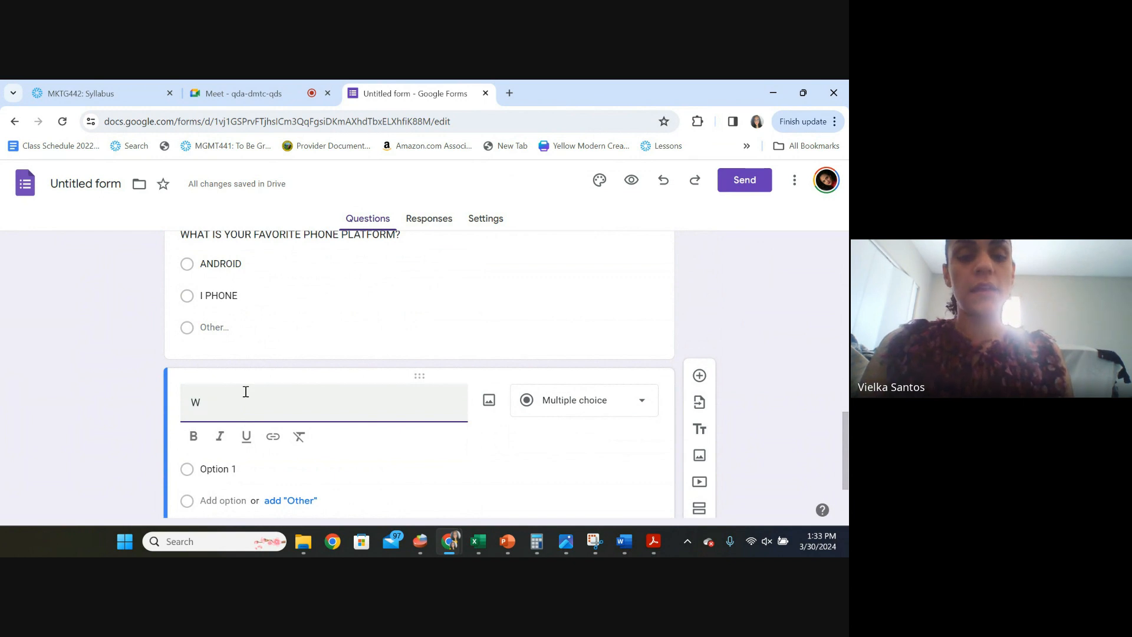
pyautogui.write('HY Y')
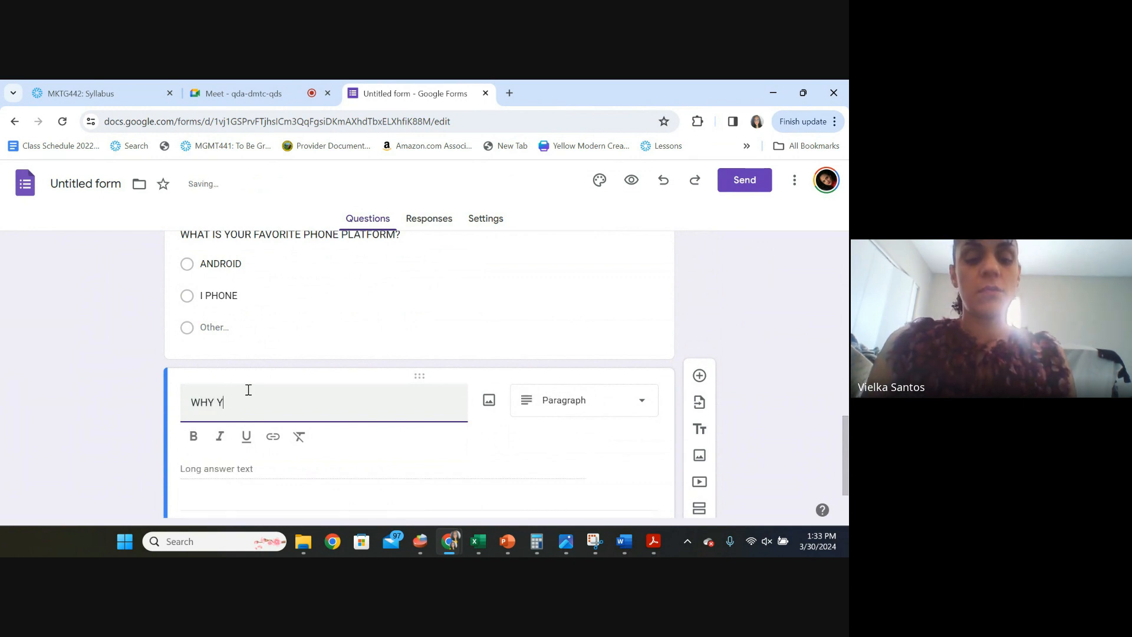
pyautogui.write('OU PRE')
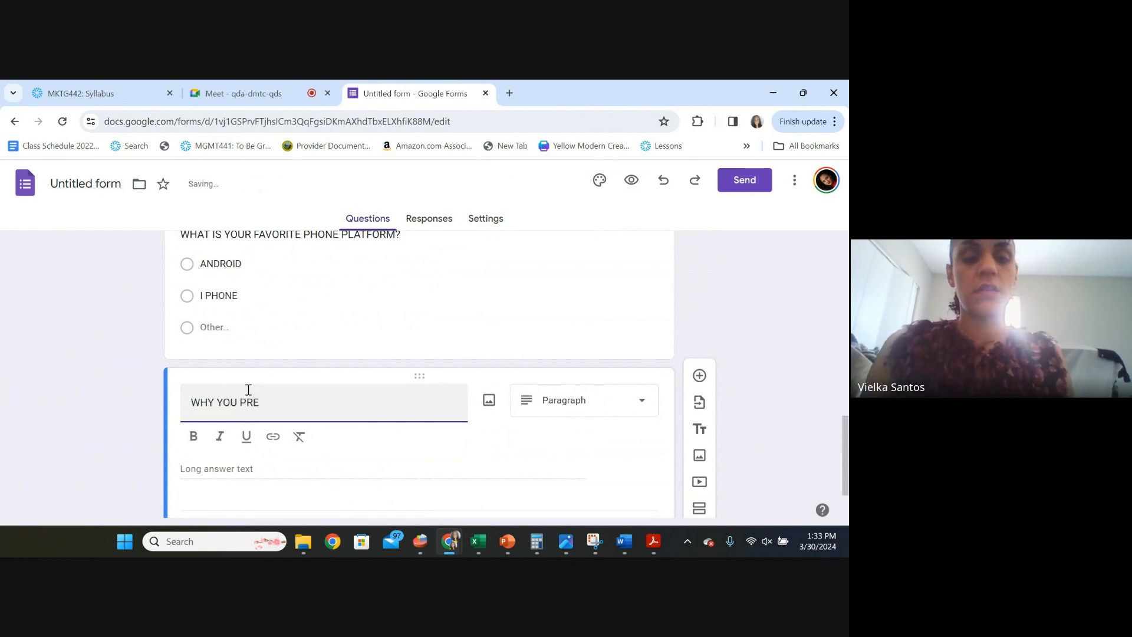
pyautogui.write('FER TH')
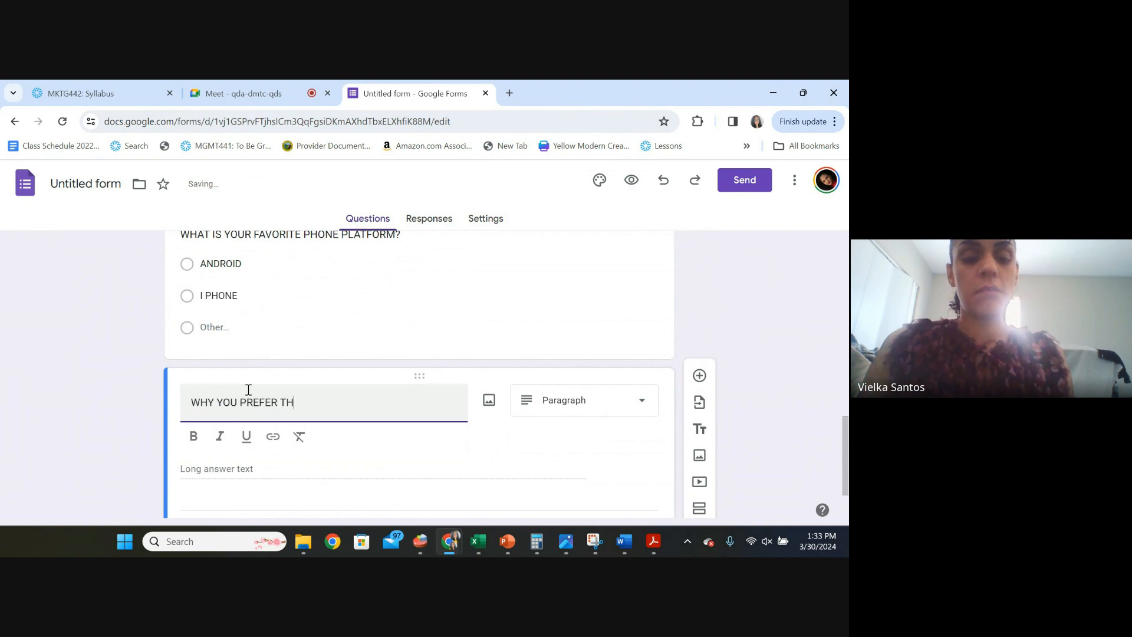
pyautogui.write('E PLATFORM')
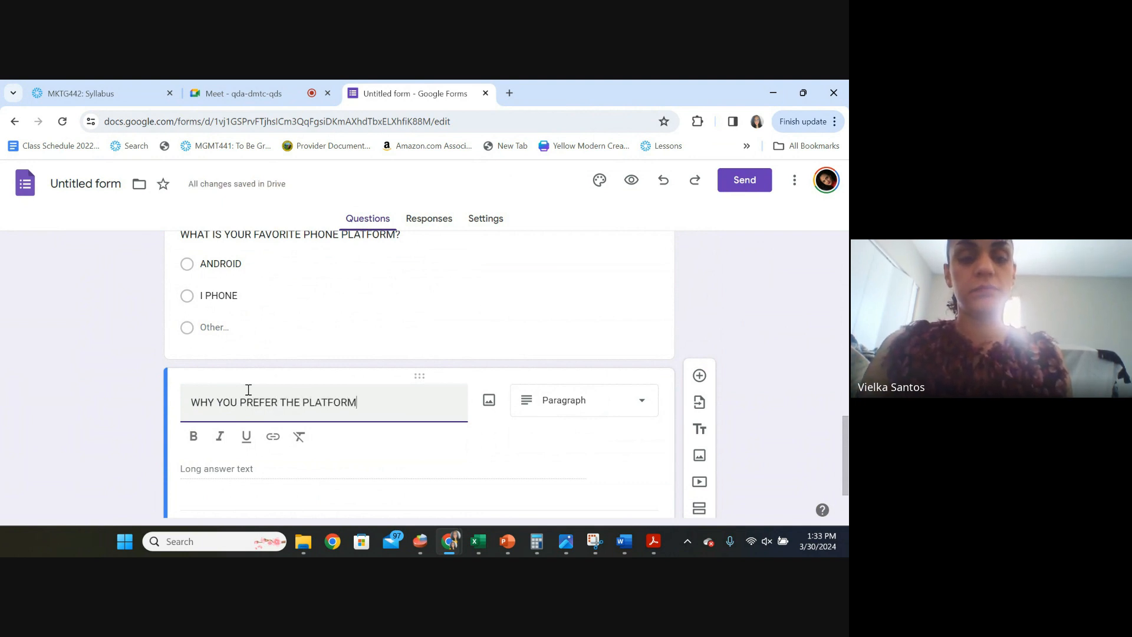
pyautogui.write(' SELECTED')
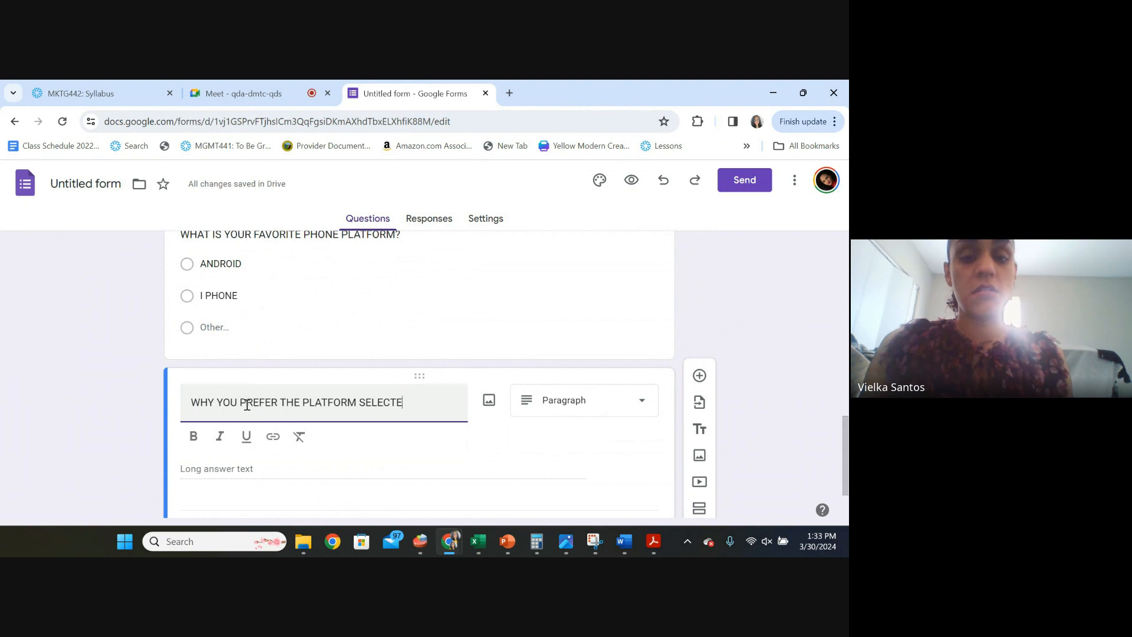
# - Make the fifth question multiple choice, with "EASY USE" and "POPULAR" as its first two answer options
pyautogui.click(629, 395)
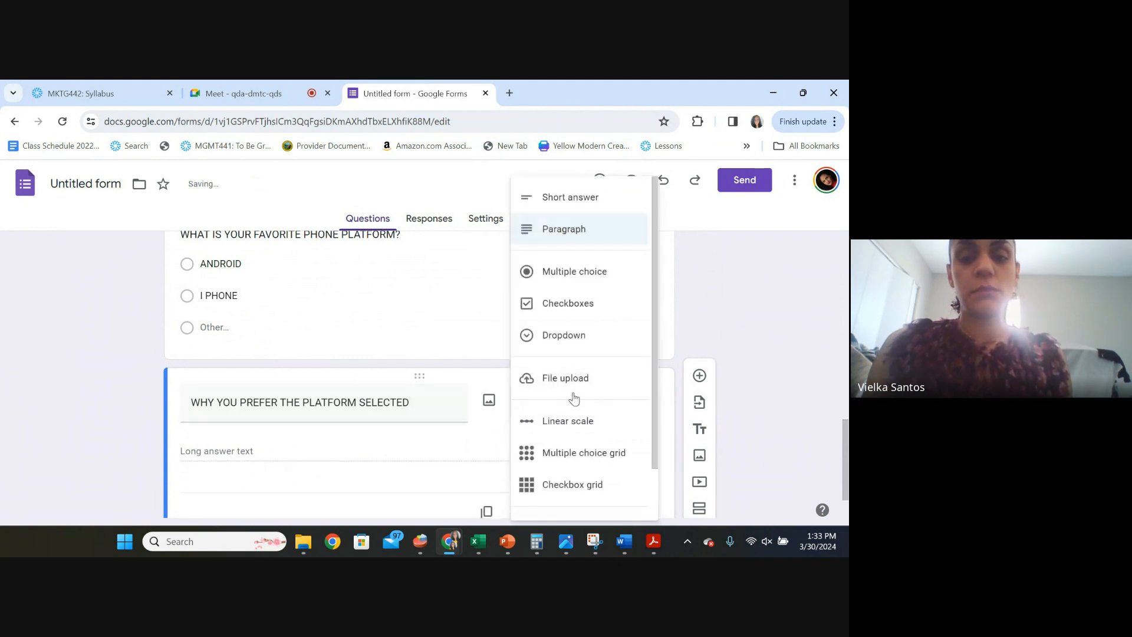
pyautogui.click(569, 272)
pyautogui.click(240, 442)
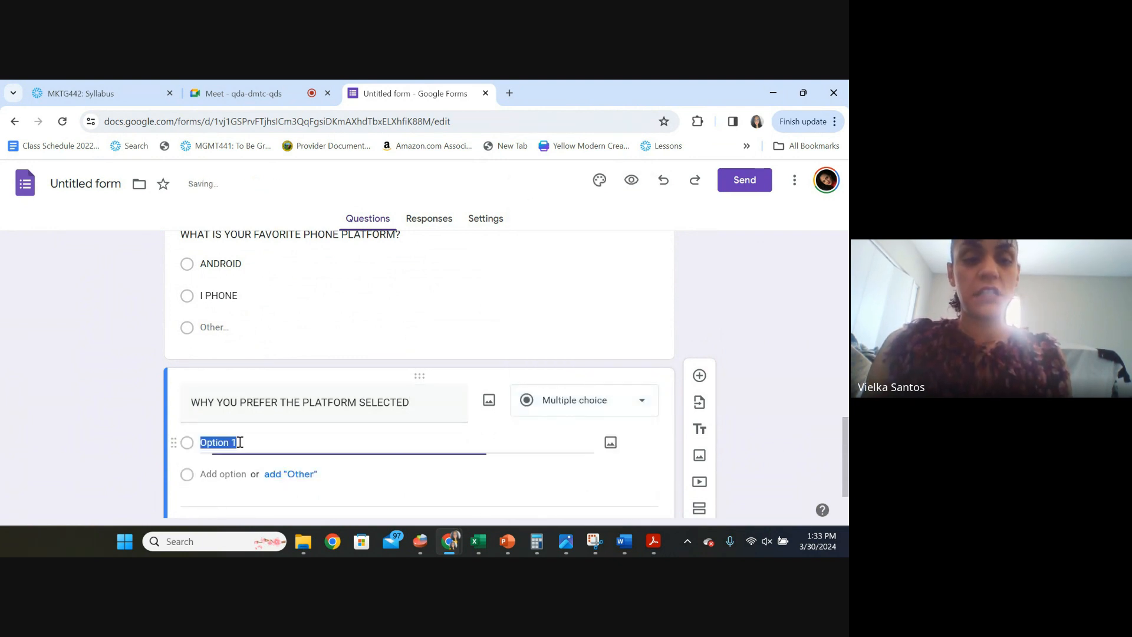
pyautogui.write('EASY US')
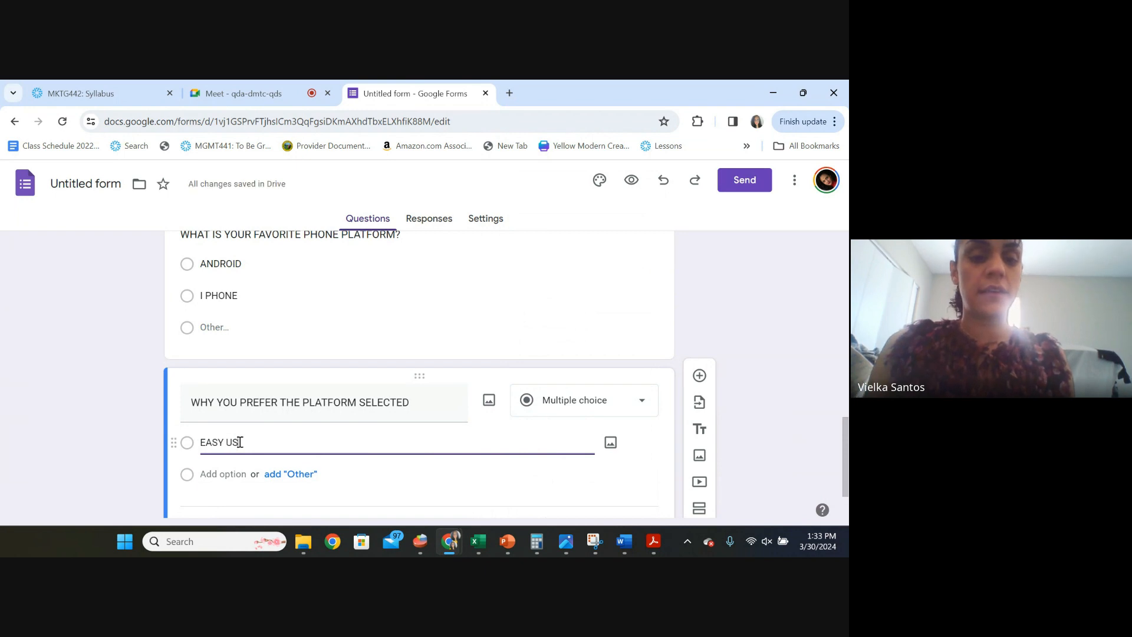
pyautogui.write('E')
pyautogui.click(223, 474)
pyautogui.write('PO')
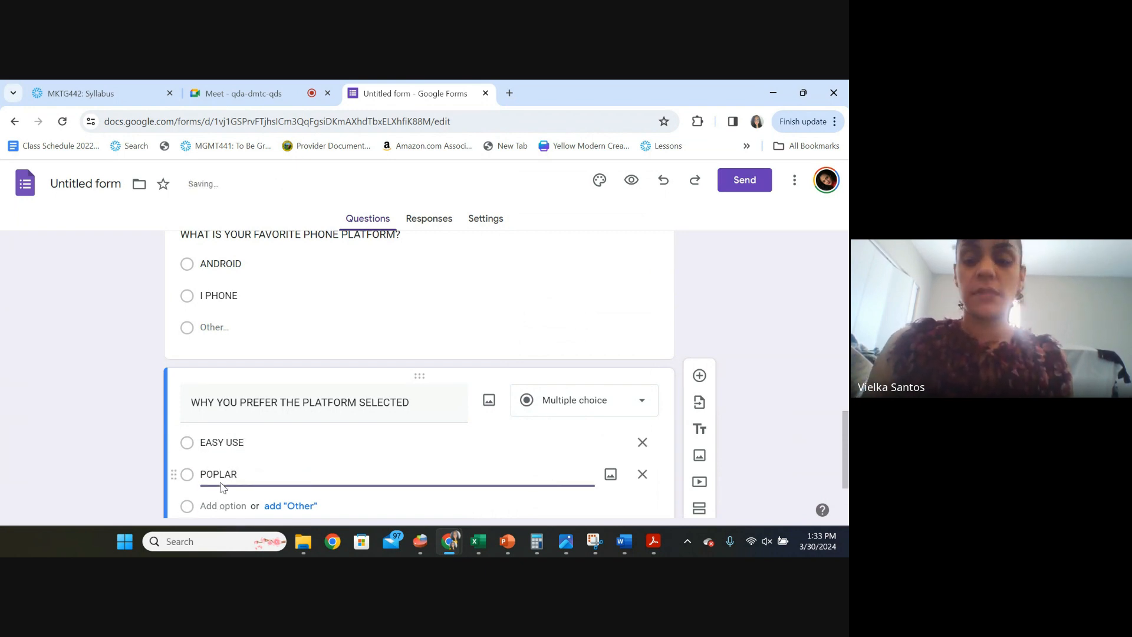
pyautogui.write('PULAR')
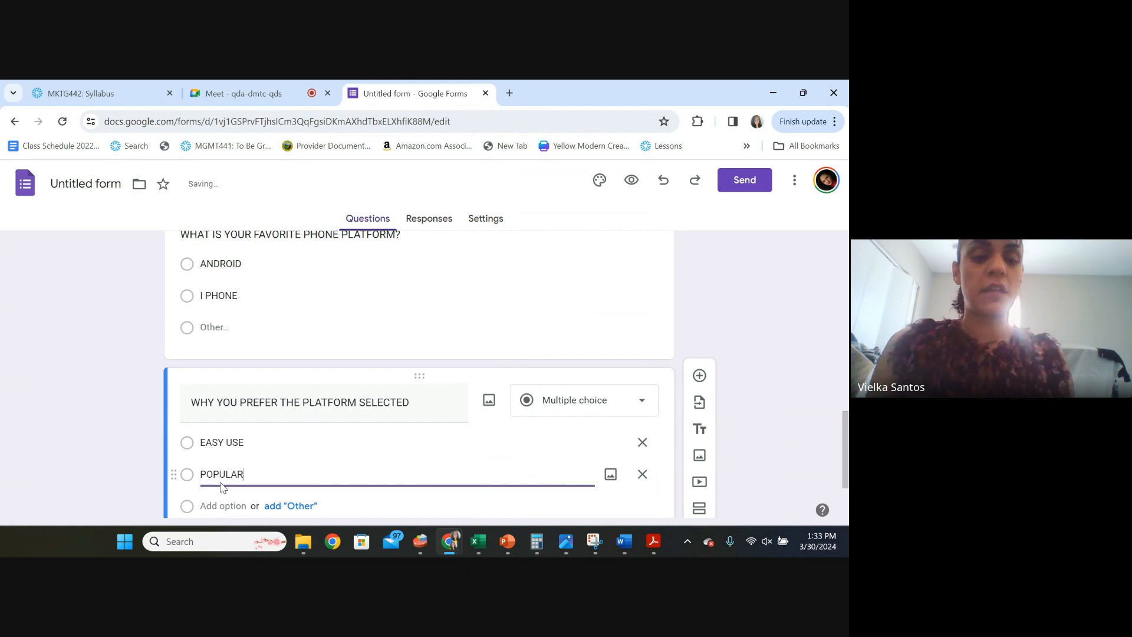
# - Add "MORE OPTIONS" and "MORE AFFORDABLE" as the fifth question's third and fourth answer options
pyautogui.scroll(-2, 240, 467)
pyautogui.click(237, 399)
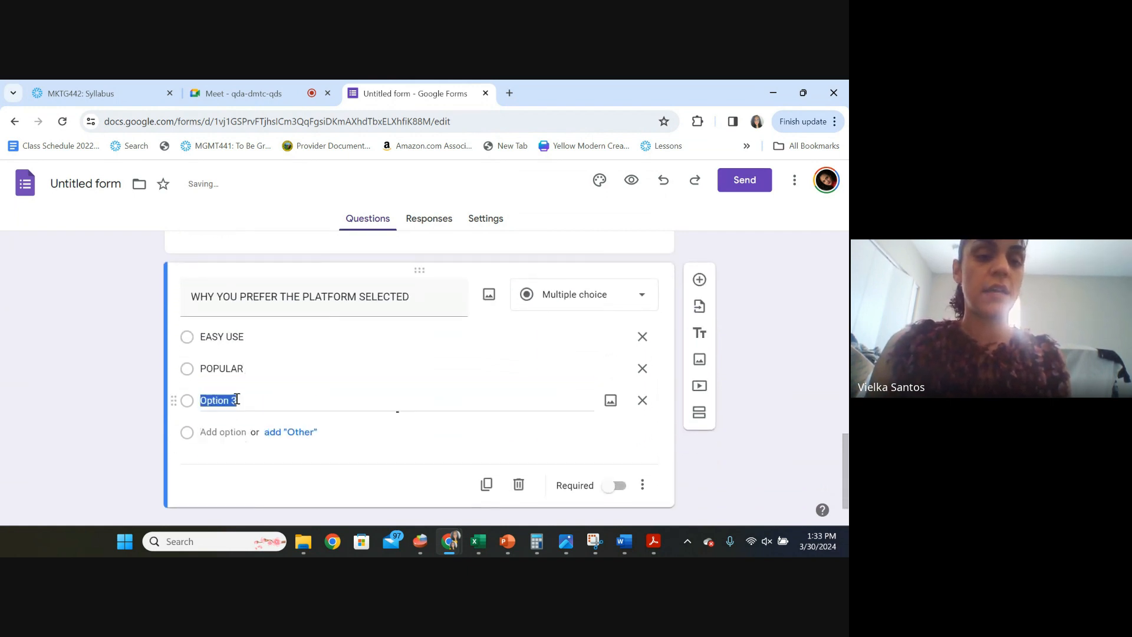
pyautogui.write('M')
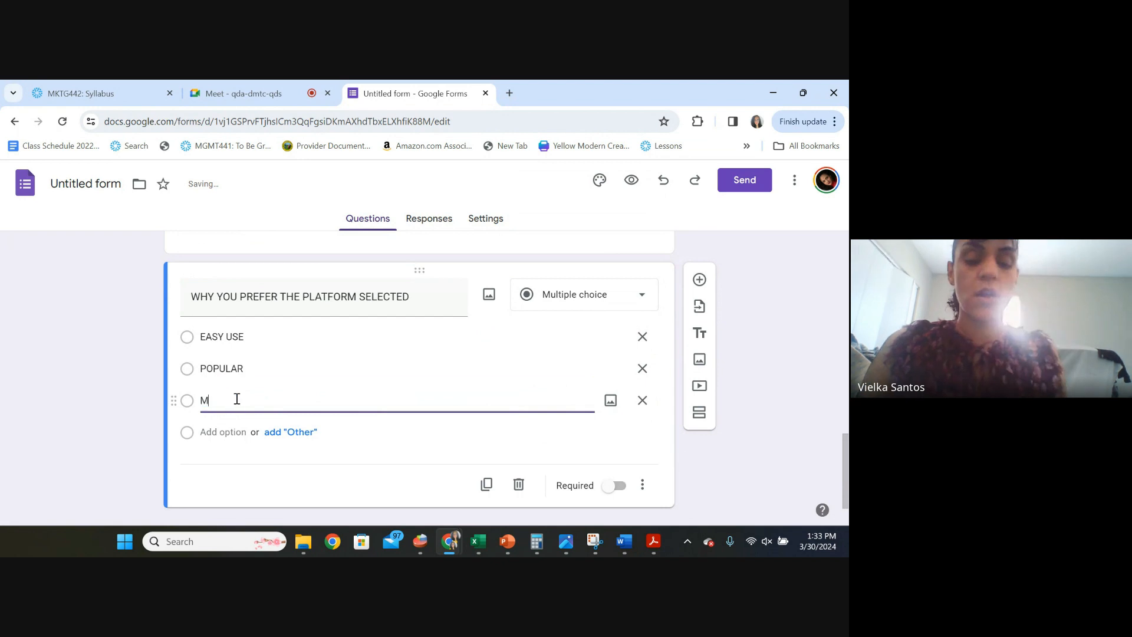
pyautogui.write('ORE QPTIO')
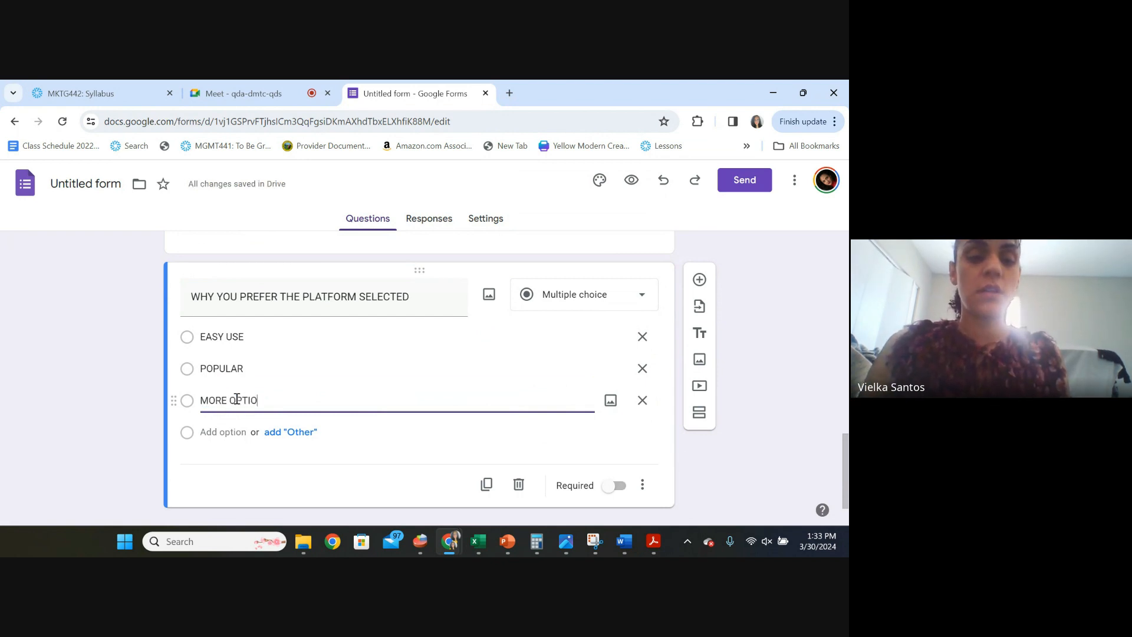
pyautogui.write('NS')
pyautogui.click(233, 431)
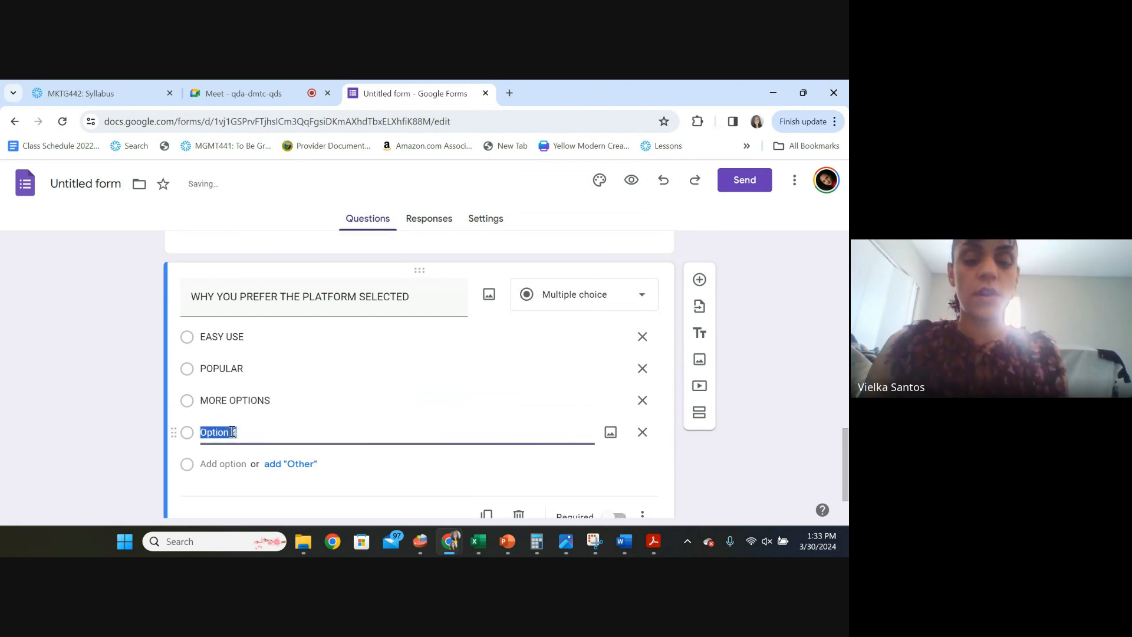
pyautogui.write('MORE AFFORD')
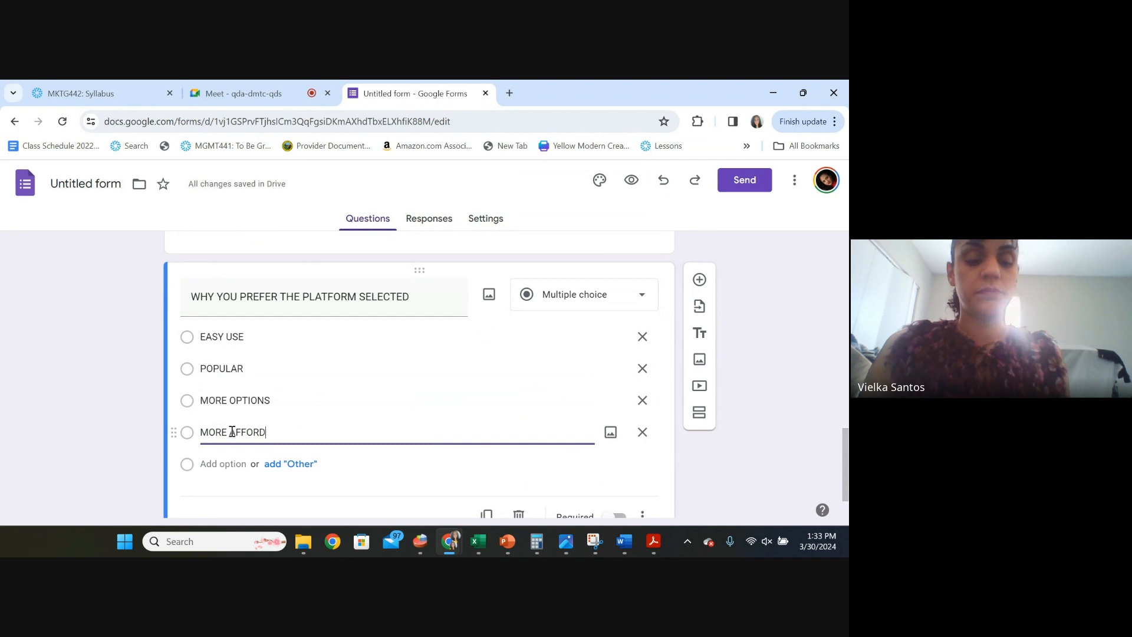
pyautogui.write('B')
pyautogui.press('BackSpace')
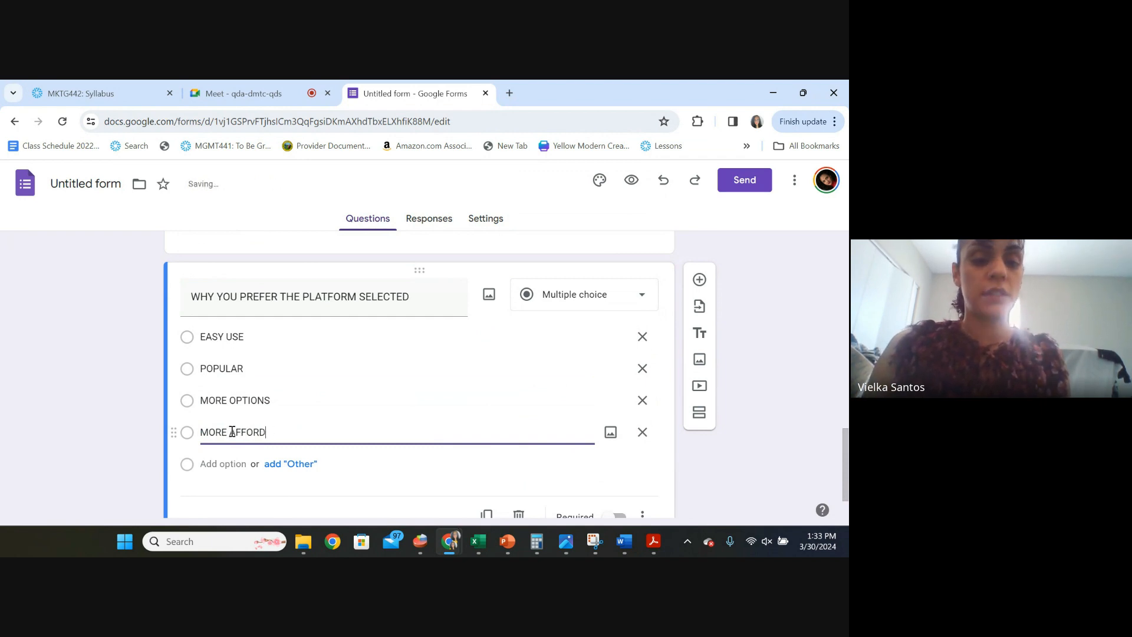
pyautogui.write('ABLE')
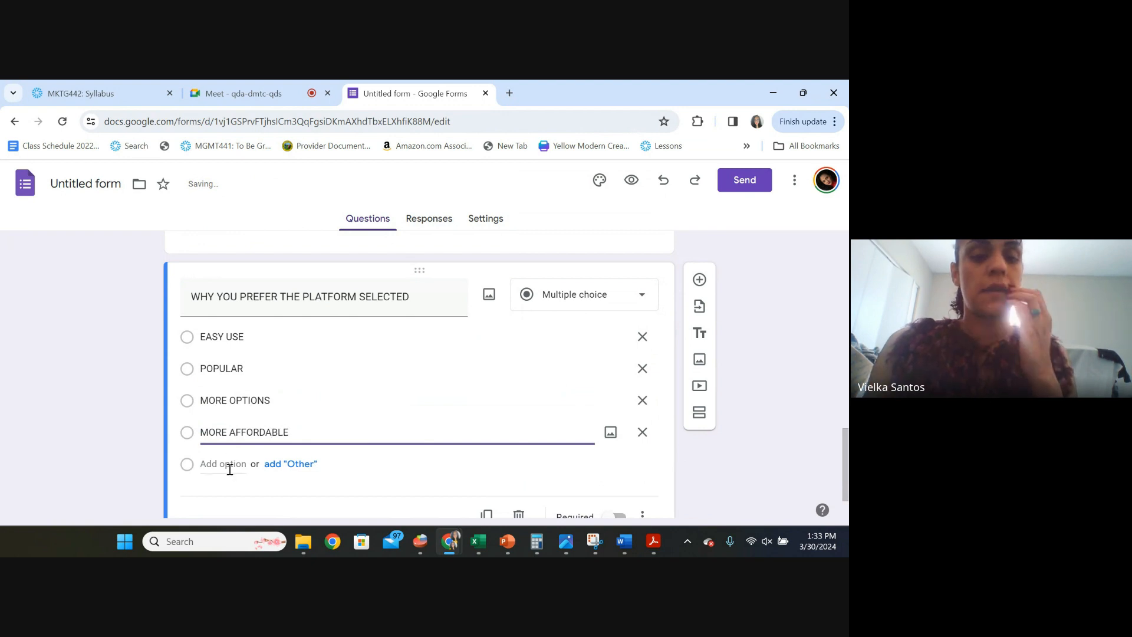
# - Add an "Other" choice to the fifth question and look back over the form's questions
pyautogui.click(292, 465)
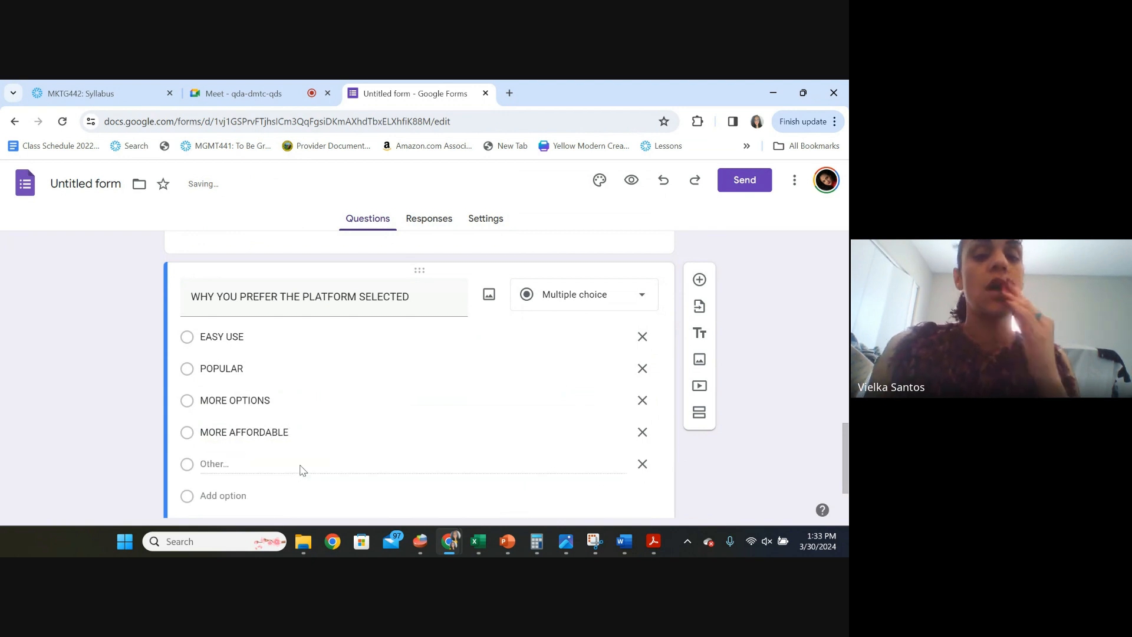
pyautogui.scroll(12, 301, 466)
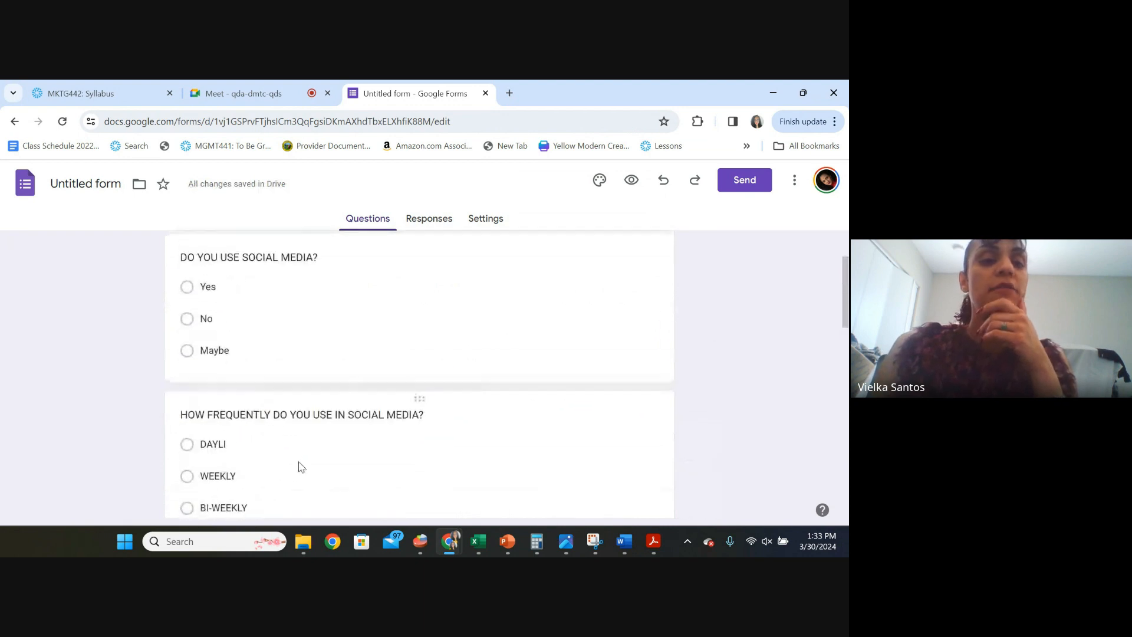
pyautogui.scroll(-3, 301, 466)
pyautogui.scroll(-12, 301, 466)
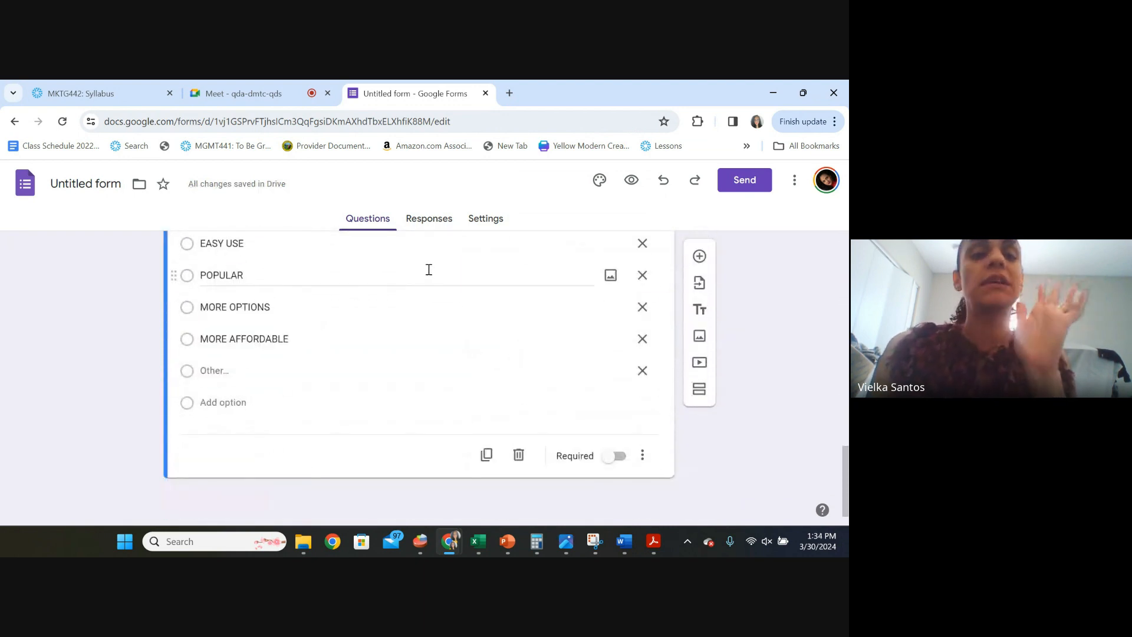
# - Generate a shortened share link for the form and open that link in a new browser tab
pyautogui.click(724, 182)
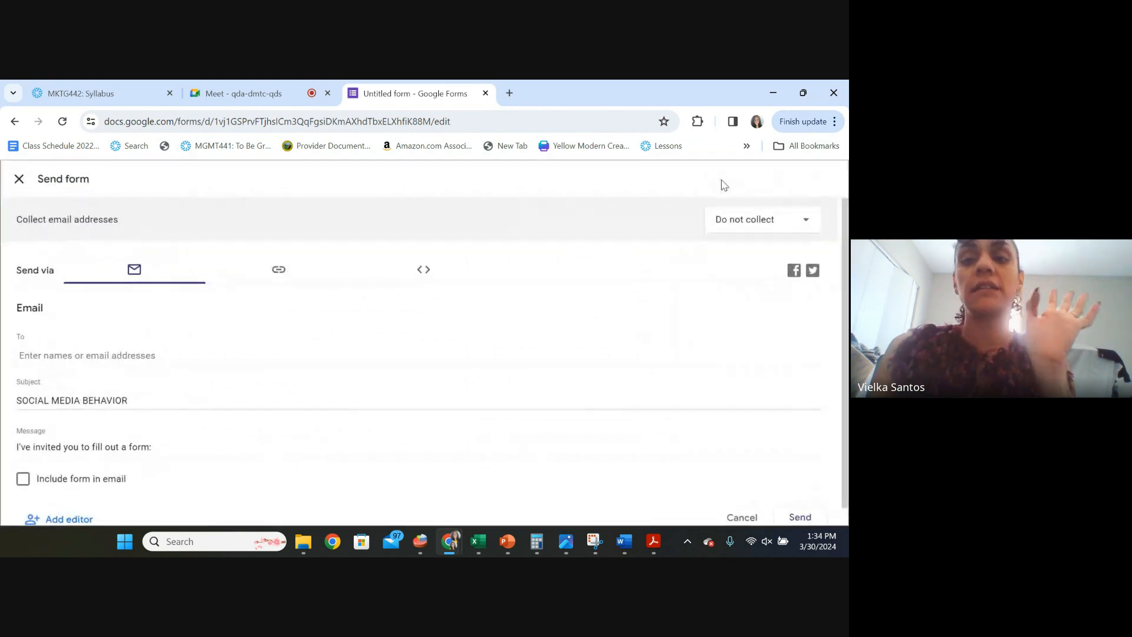
pyautogui.click(279, 274)
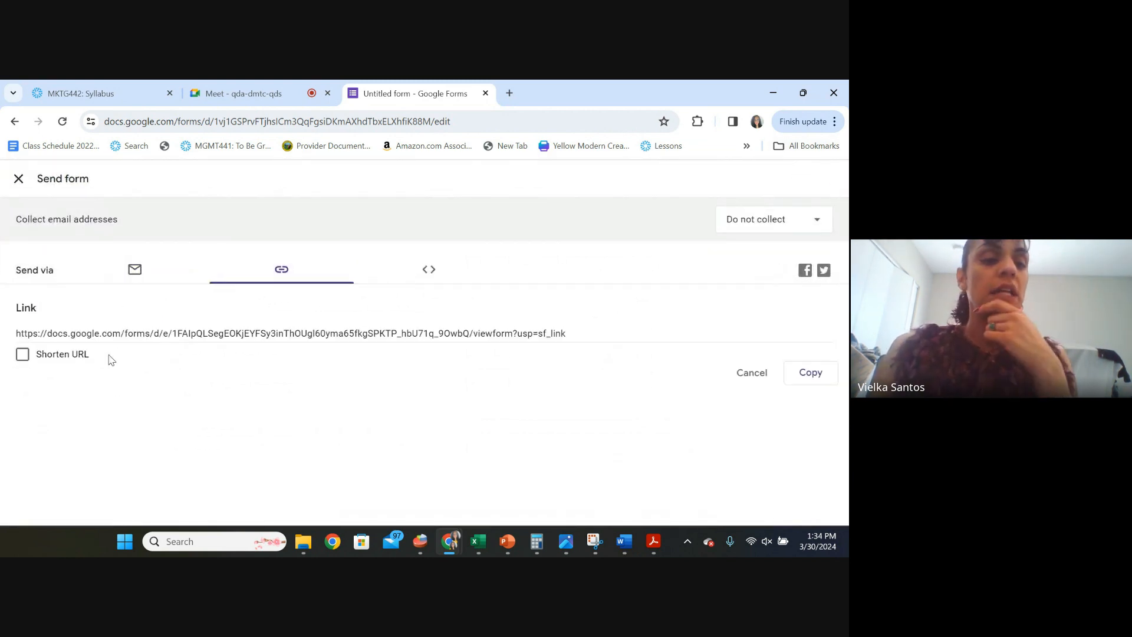
pyautogui.click(60, 356)
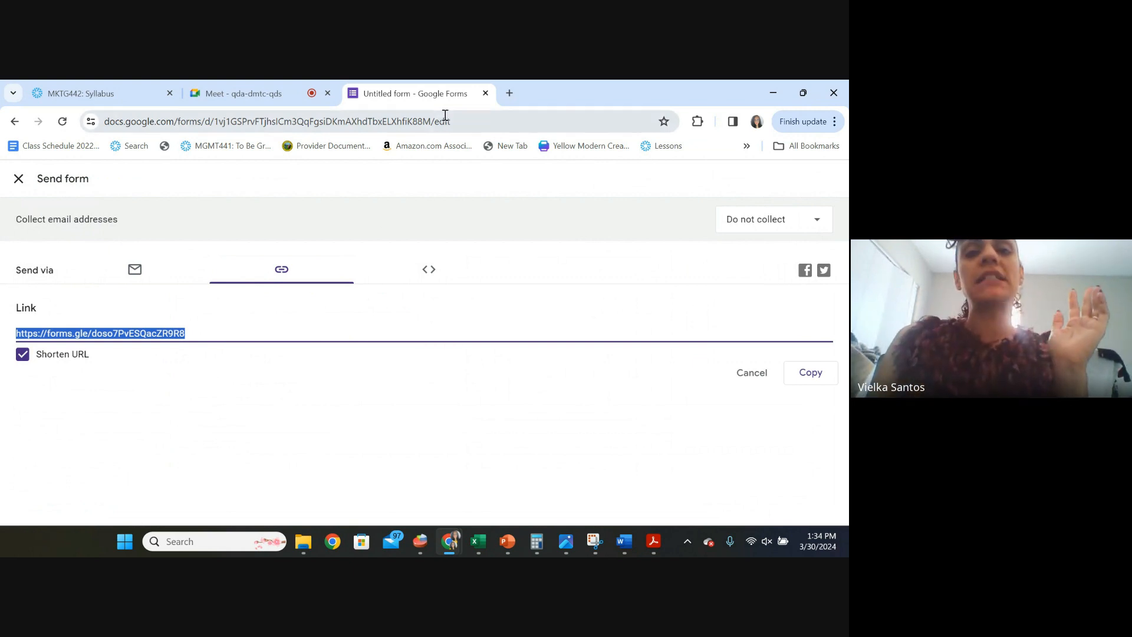
pyautogui.click(510, 93)
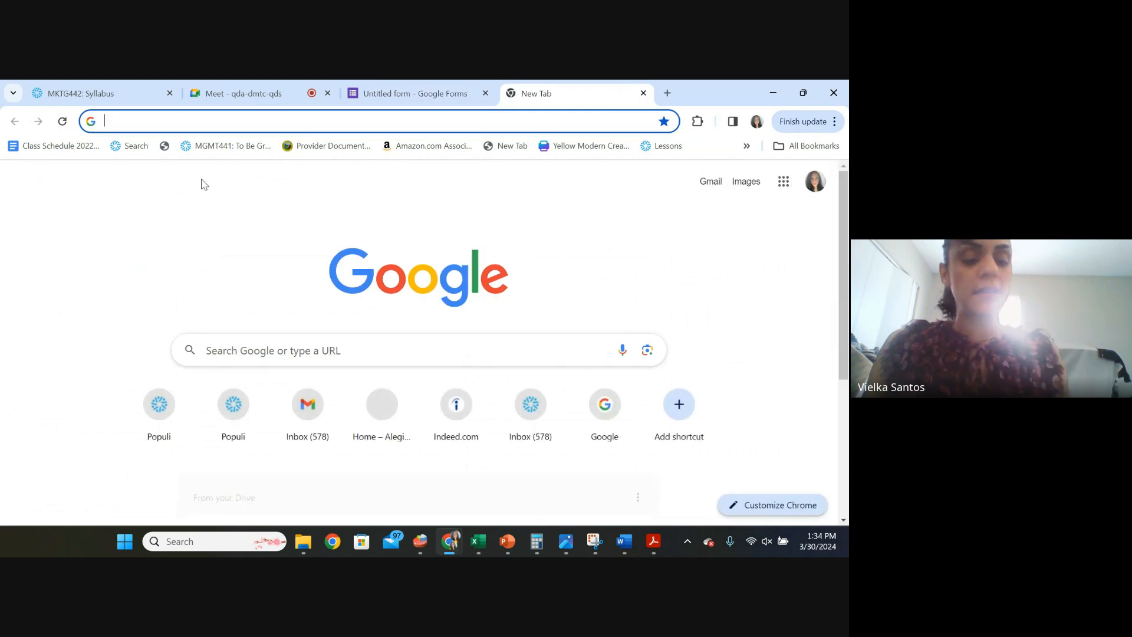
pyautogui.write('https://forms.gle/doso7PvESQacZR9R8')
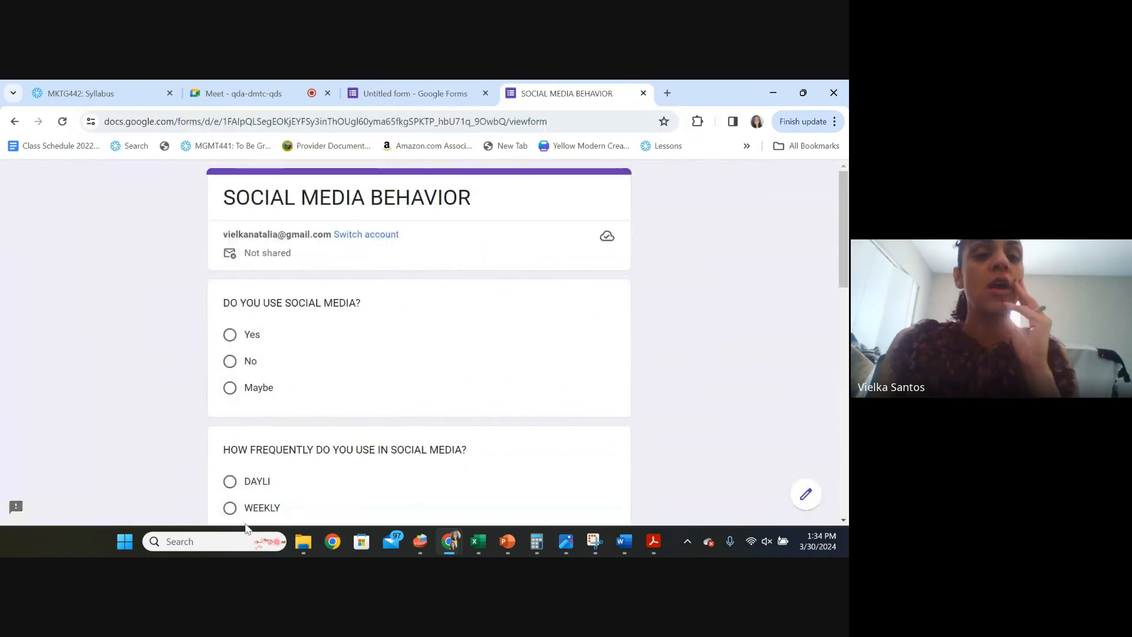
# - Fill in the live survey's first three questions with "Yes", a usage frequency, and "I CANNOT COUNT" for daily phone hours
pyautogui.click(235, 337)
pyautogui.scroll(-3, 233, 412)
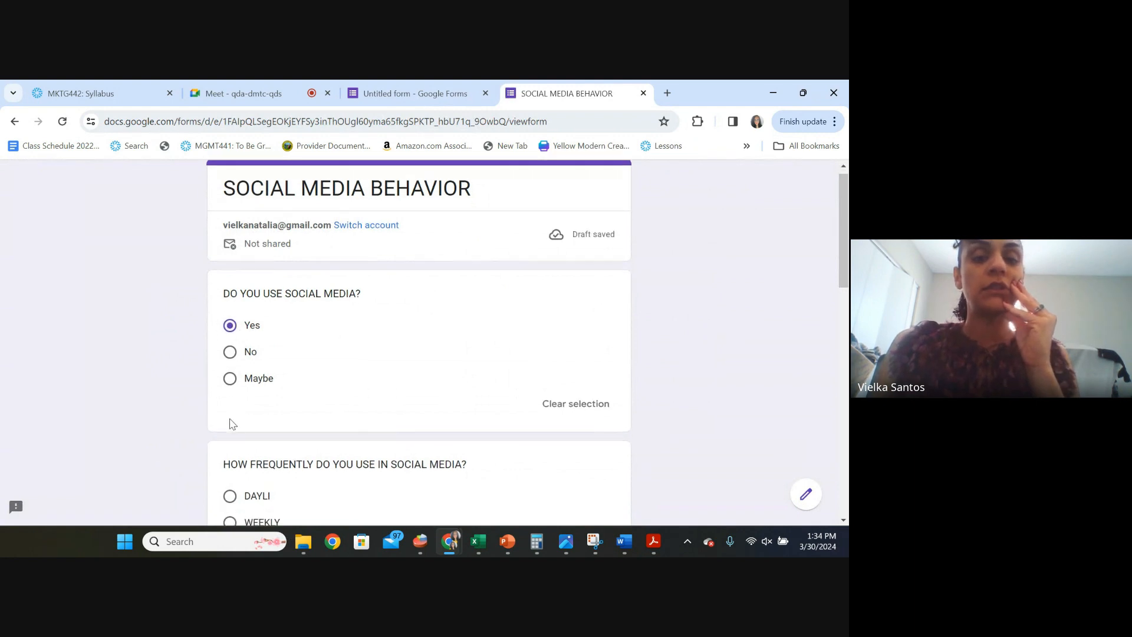
pyautogui.click(233, 405)
pyautogui.scroll(-5, 273, 465)
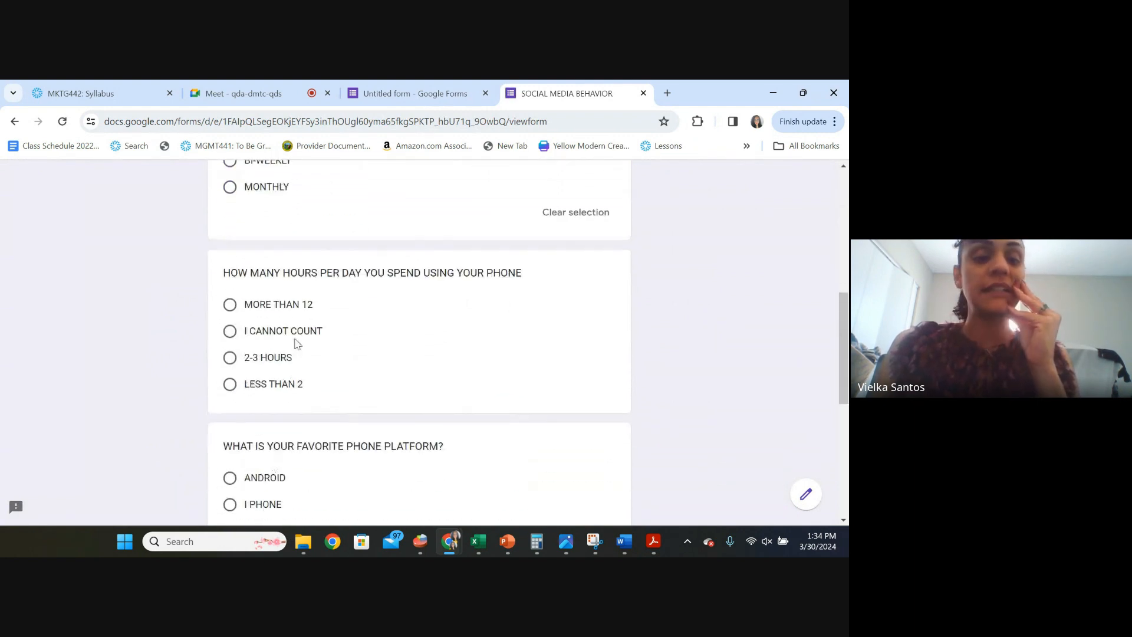
pyautogui.click(289, 328)
pyautogui.scroll(-3, 273, 383)
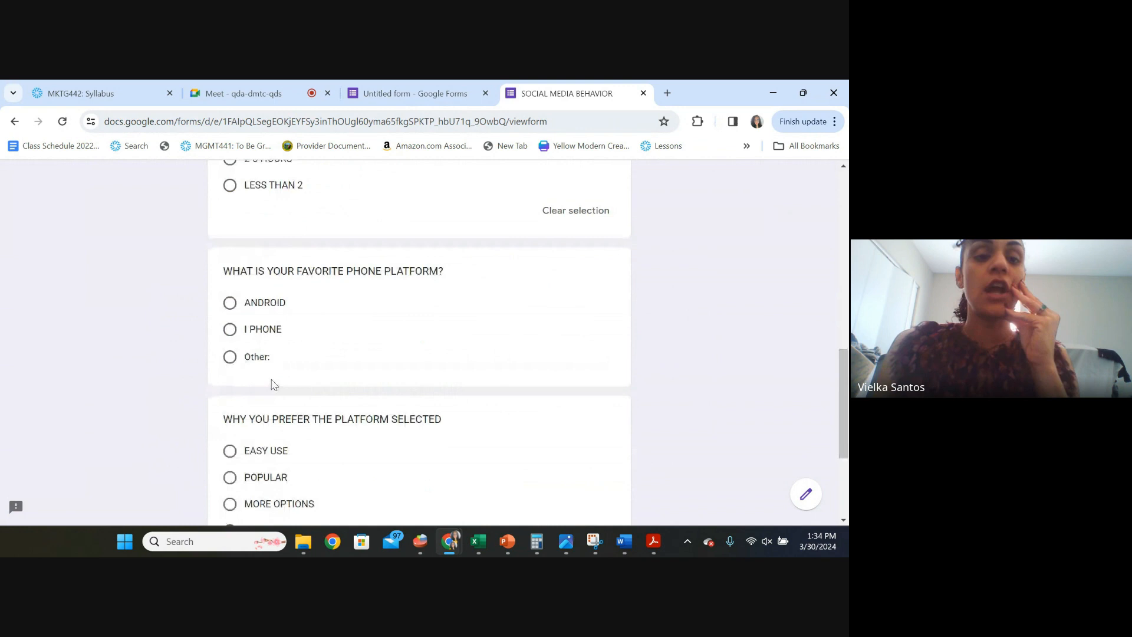
# - Choose "I PHONE" as favorite platform and "MORE OPTIONS" as the reason, and submit the first response
pyautogui.click(241, 332)
pyautogui.scroll(-3, 266, 354)
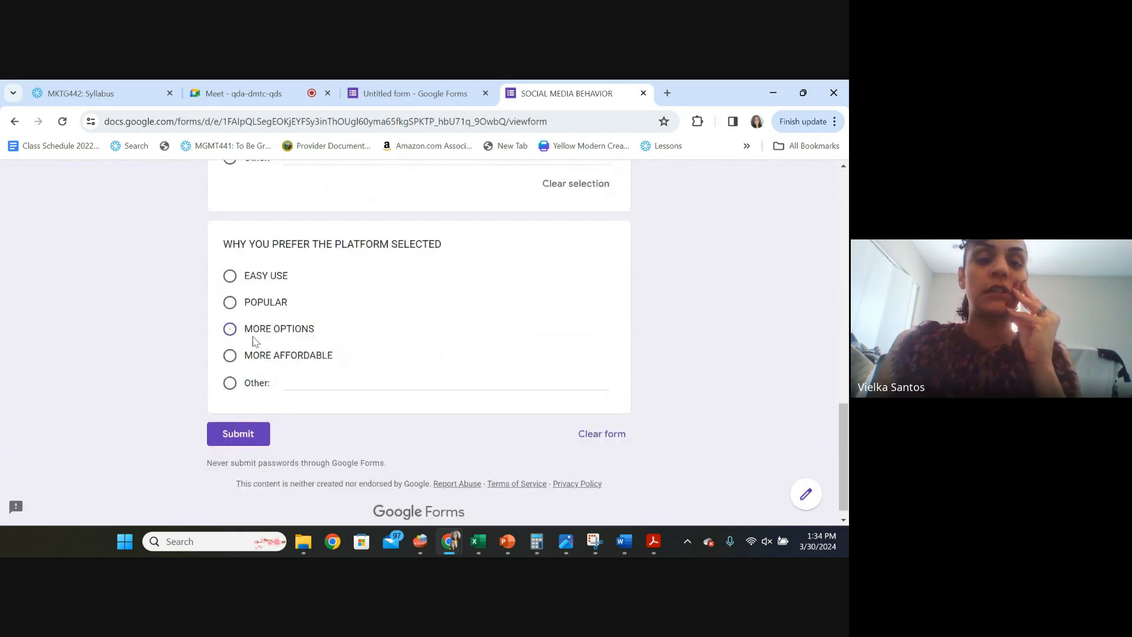
pyautogui.click(255, 331)
pyautogui.click(240, 459)
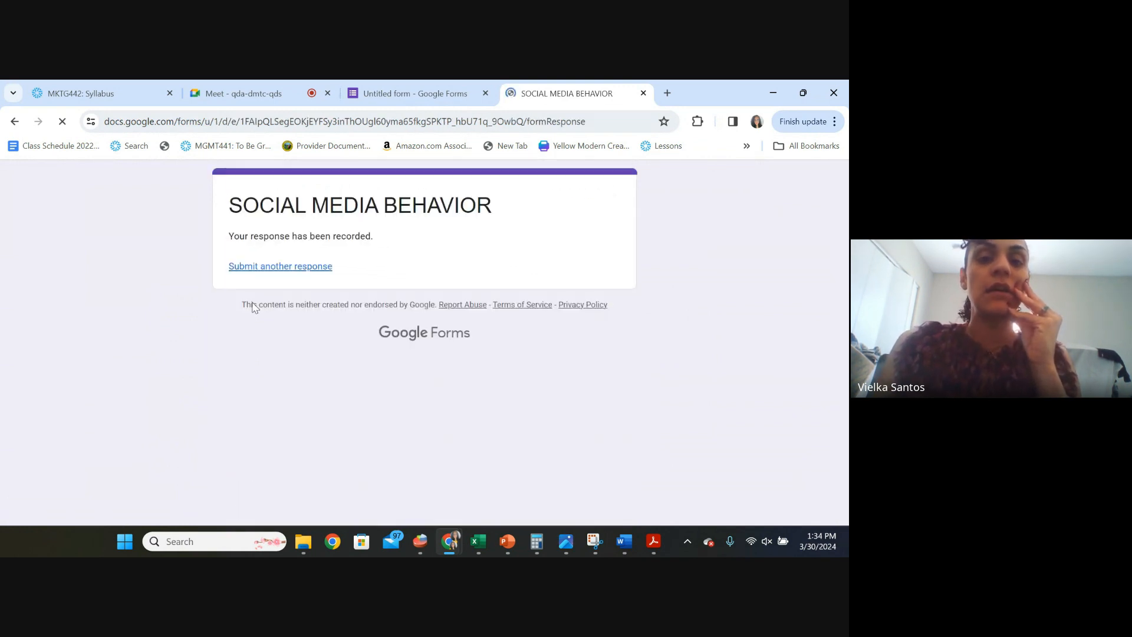
# - Start a second response, answering "No" to social media use, "BI-WEEKLY" for frequency and "I CANNOT COUNT" for phone hours
pyautogui.click(296, 268)
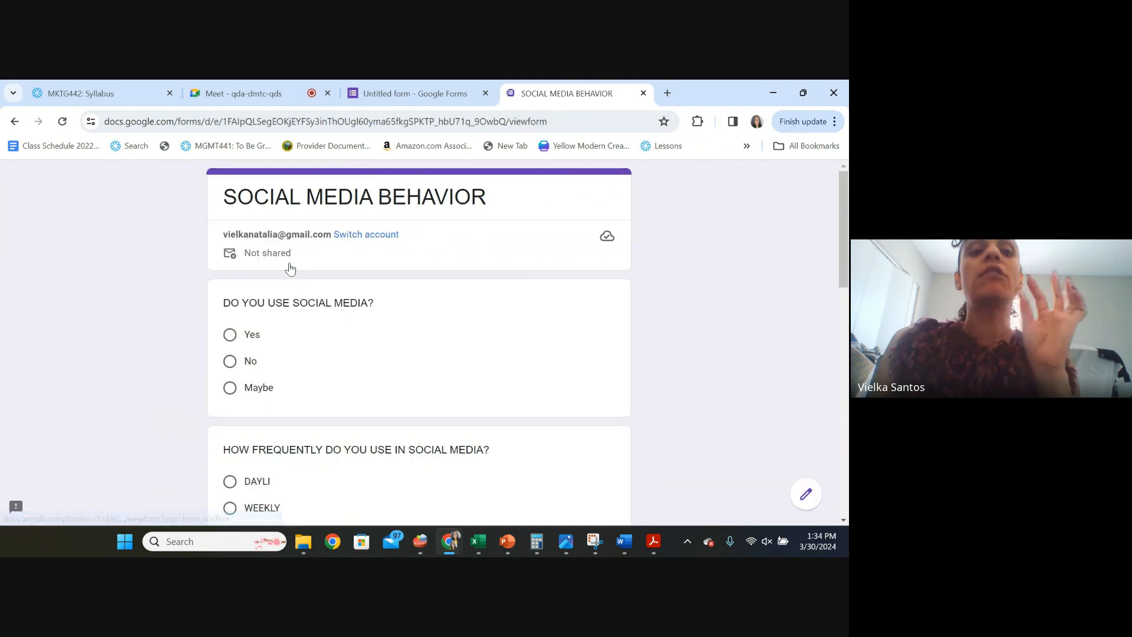
pyautogui.click(244, 362)
pyautogui.scroll(-2, 244, 364)
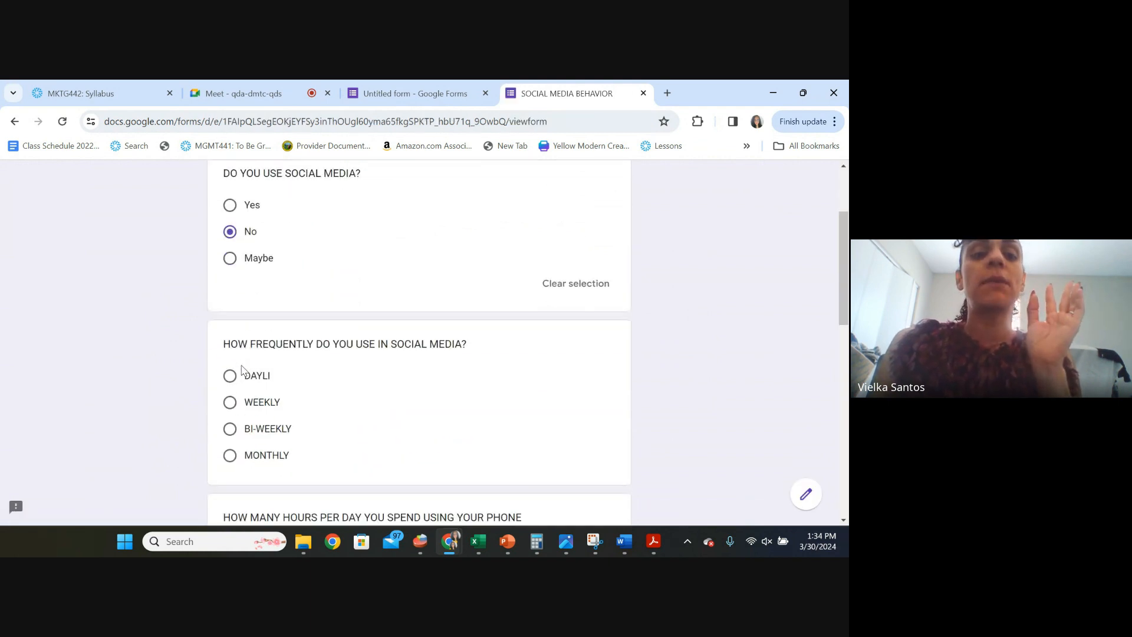
pyautogui.click(253, 400)
pyautogui.click(257, 433)
pyautogui.scroll(-3, 256, 431)
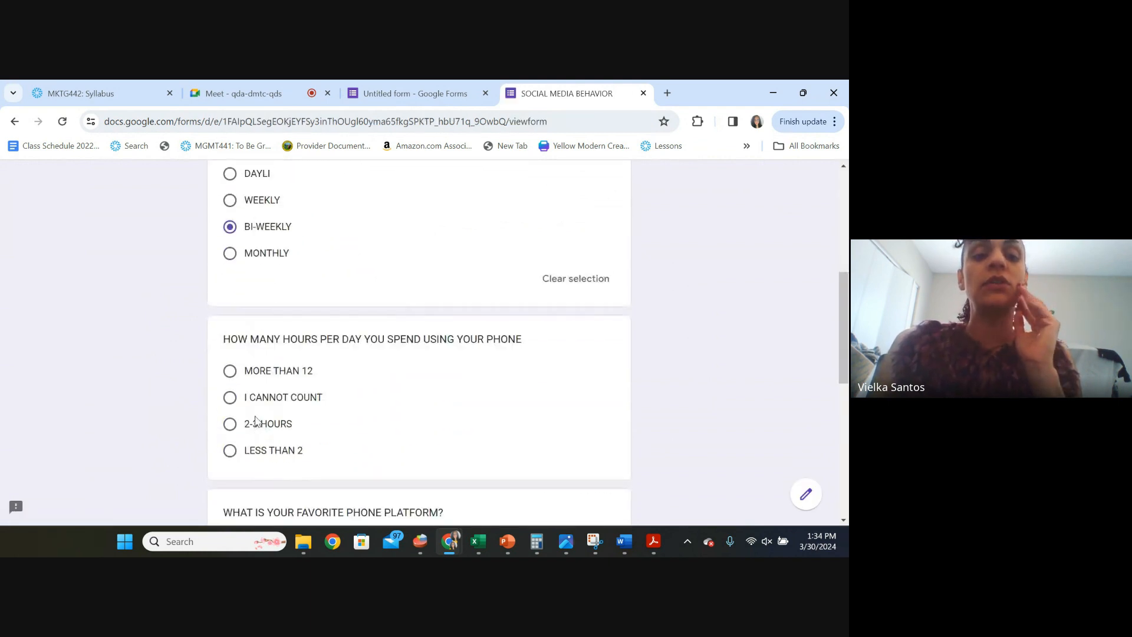
pyautogui.click(251, 401)
pyautogui.scroll(-3, 252, 410)
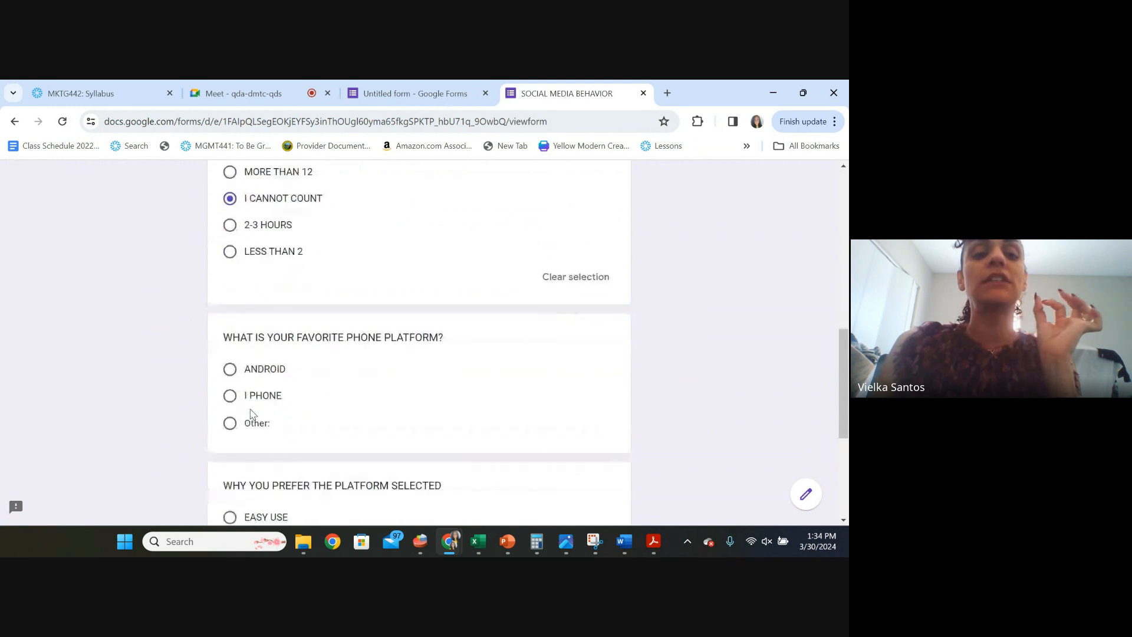
# - Choose "ANDROID" as favorite platform and "EASY USE" as the reason, and submit the second response
pyautogui.click(248, 362)
pyautogui.scroll(-3, 286, 407)
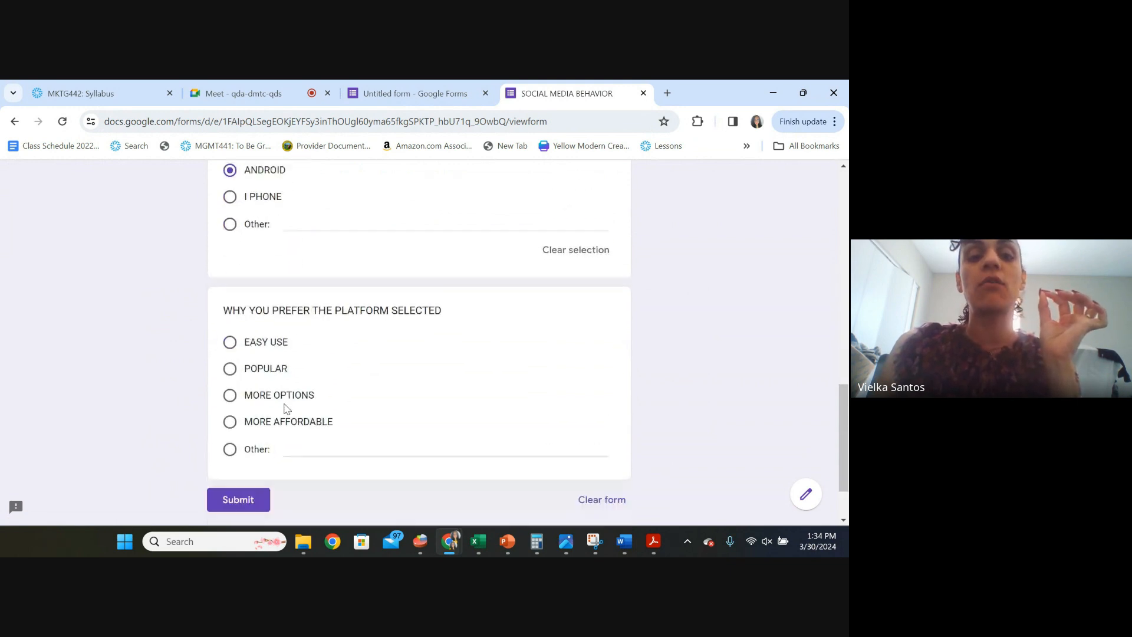
pyautogui.click(255, 343)
pyautogui.scroll(-2, 283, 429)
pyautogui.click(245, 418)
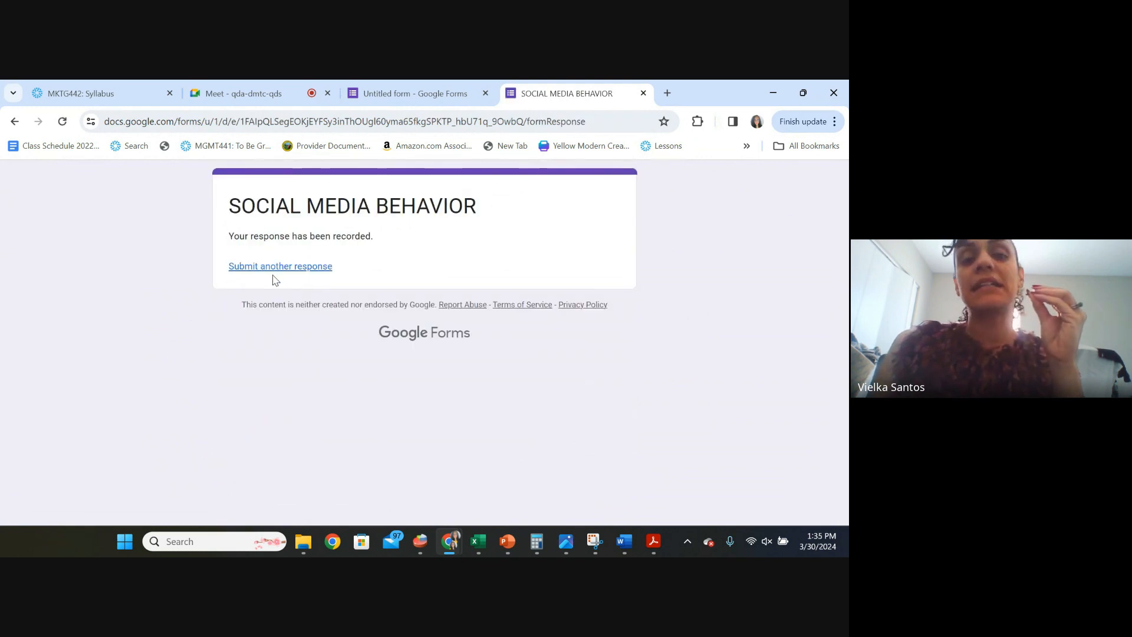
# - Start a third response, answering "Maybe" to social media use, "BI-WEEKLY" for frequency and "LESS THAN 2" for phone hours
pyautogui.click(274, 267)
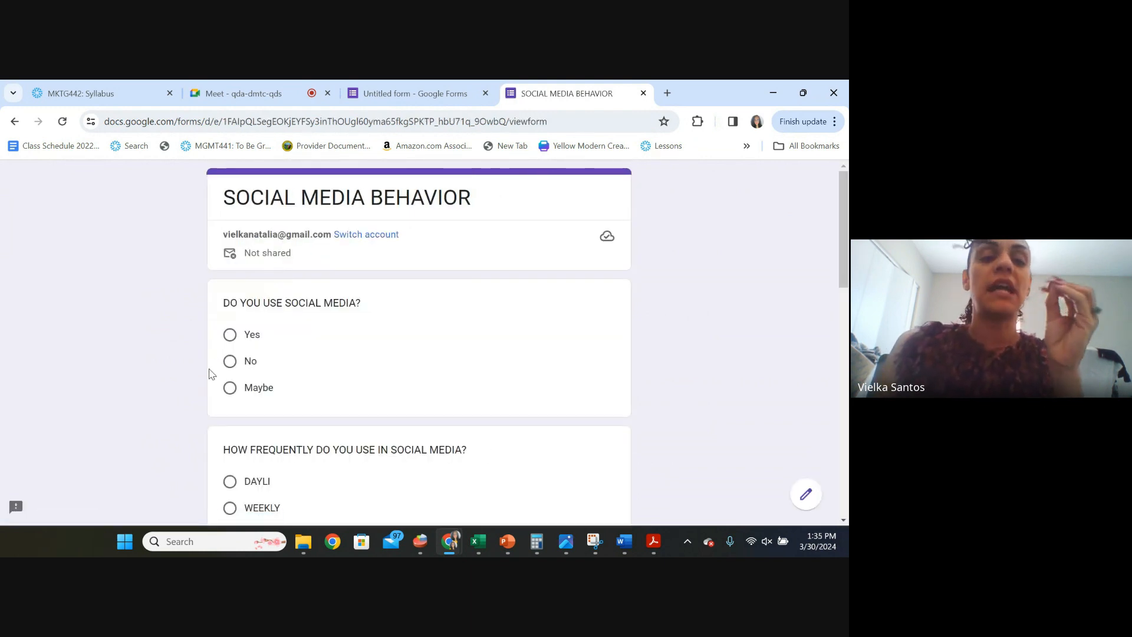
pyautogui.click(231, 390)
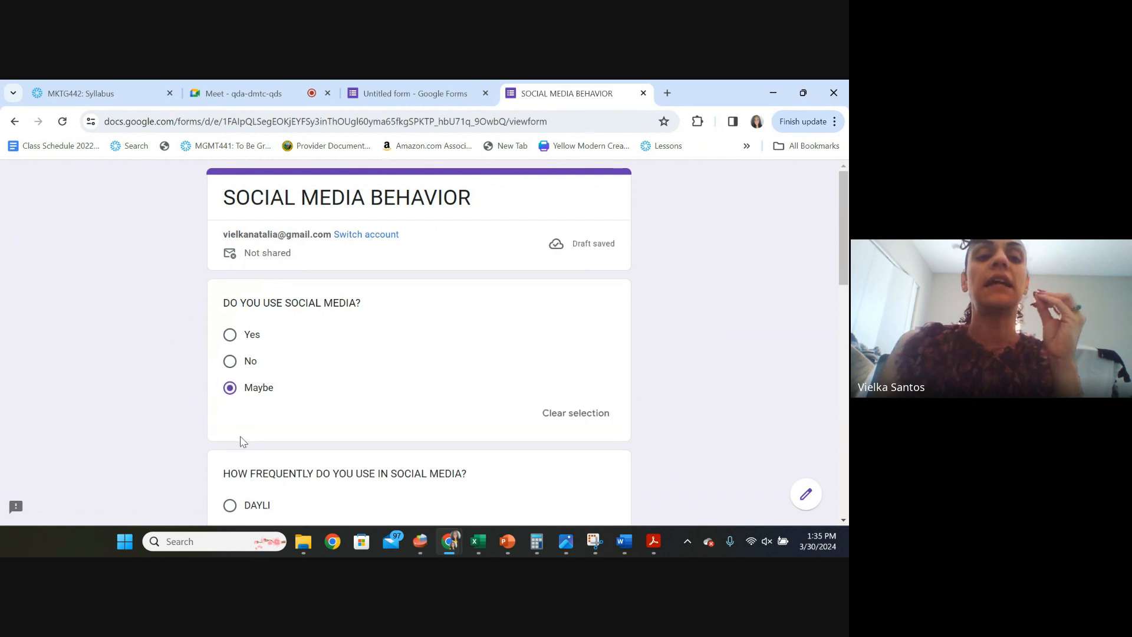
pyautogui.scroll(-3, 240, 442)
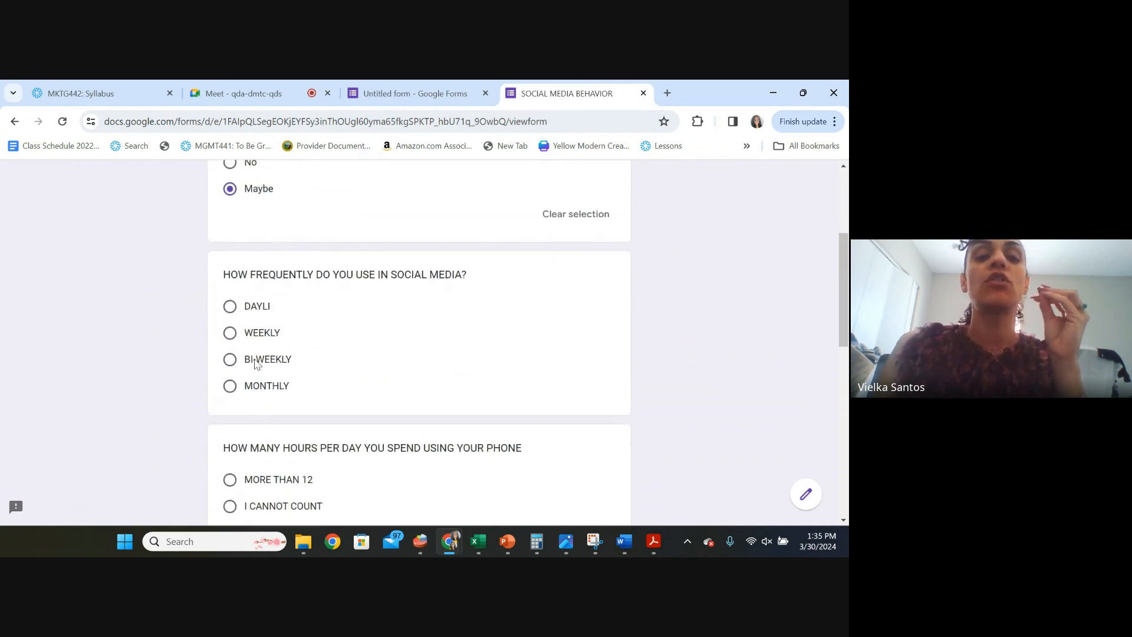
pyautogui.click(255, 364)
pyautogui.scroll(-3, 259, 412)
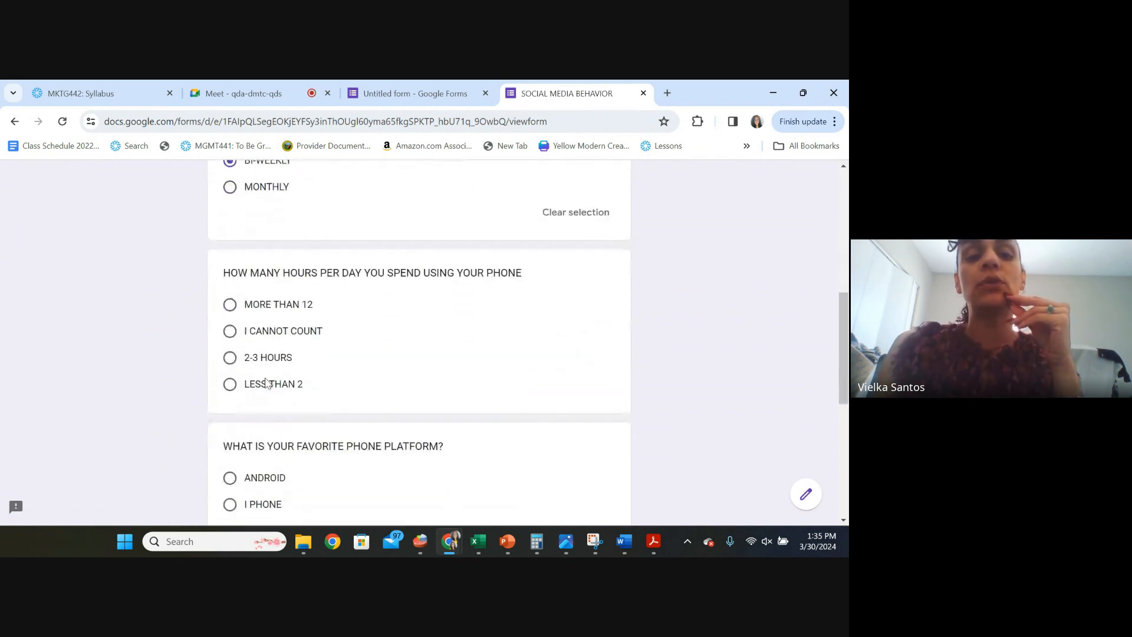
pyautogui.click(266, 384)
pyautogui.scroll(-3, 265, 391)
# - Choose "ANDROID" as favorite platform and "MORE OPTIONS" as the reason, and submit the third response
pyautogui.click(261, 333)
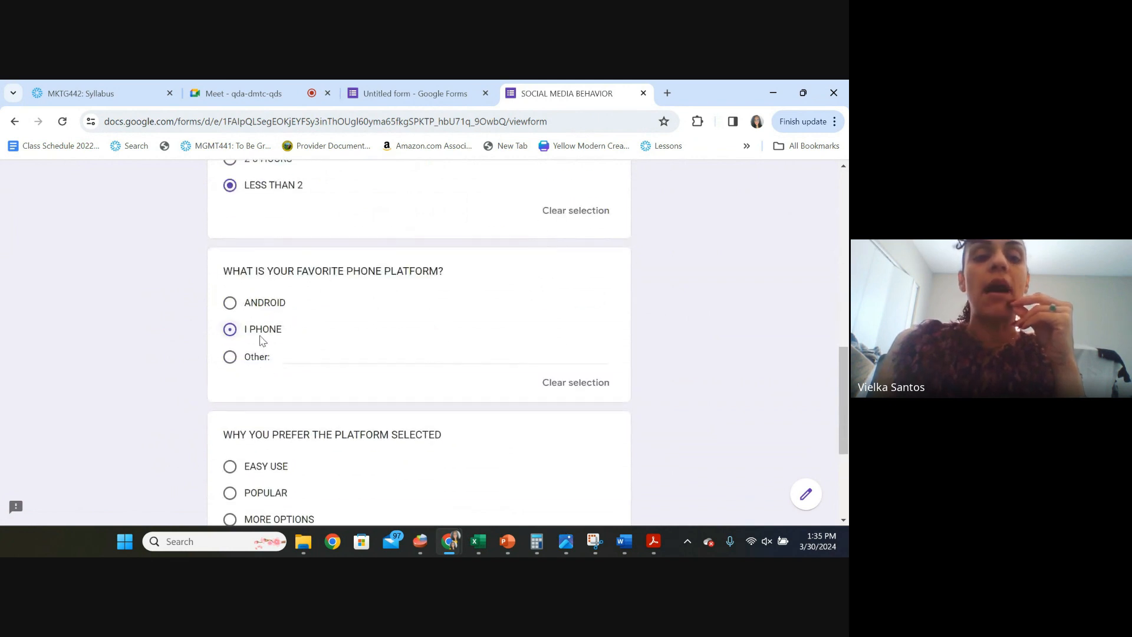
pyautogui.click(247, 302)
pyautogui.scroll(-3, 243, 339)
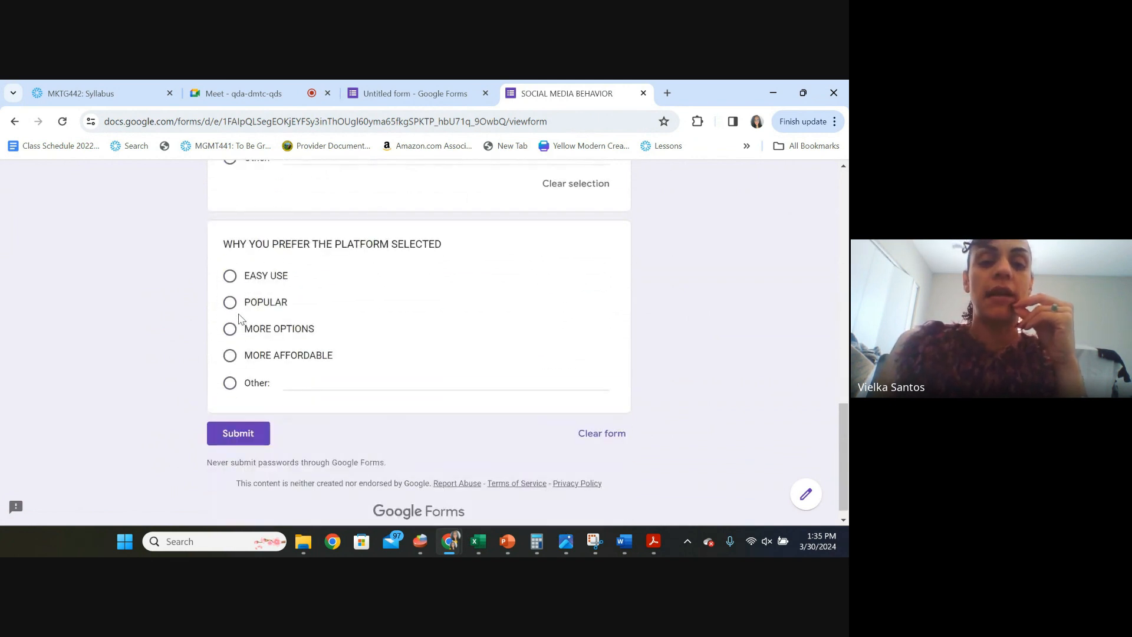
pyautogui.click(239, 335)
pyautogui.click(242, 461)
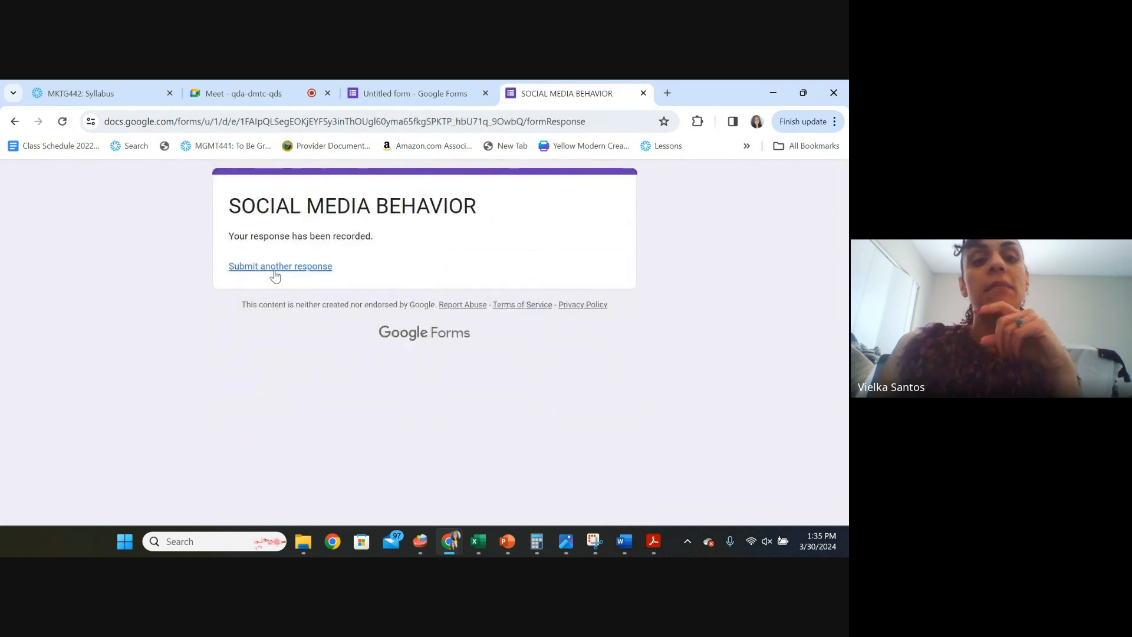
# - Start a fourth response, answering "Maybe" to social media use, "BI-WEEKLY" for frequency and "2-3 HOURS" for phone hours
pyautogui.click(274, 268)
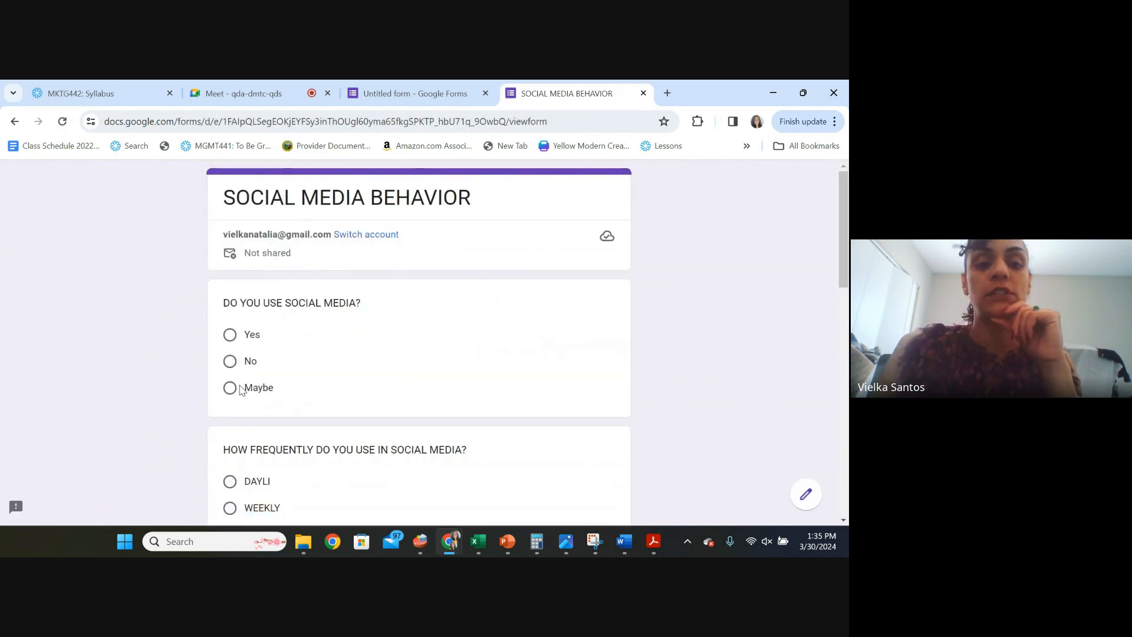
pyautogui.click(230, 388)
pyautogui.scroll(-3, 242, 389)
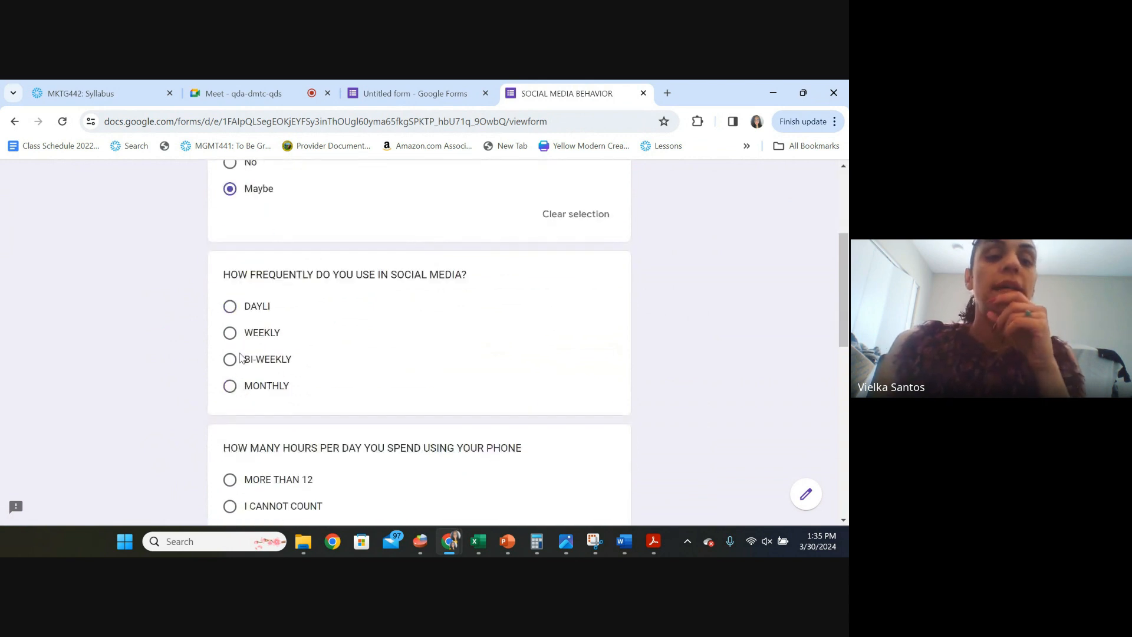
pyautogui.click(239, 363)
pyautogui.scroll(-3, 276, 361)
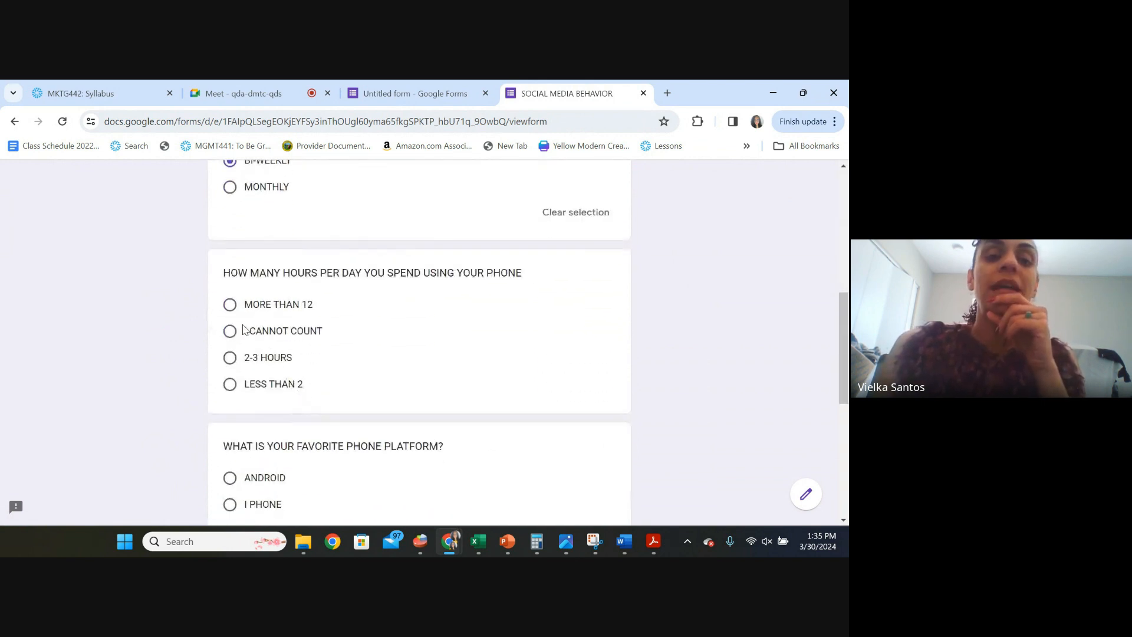
pyautogui.click(240, 362)
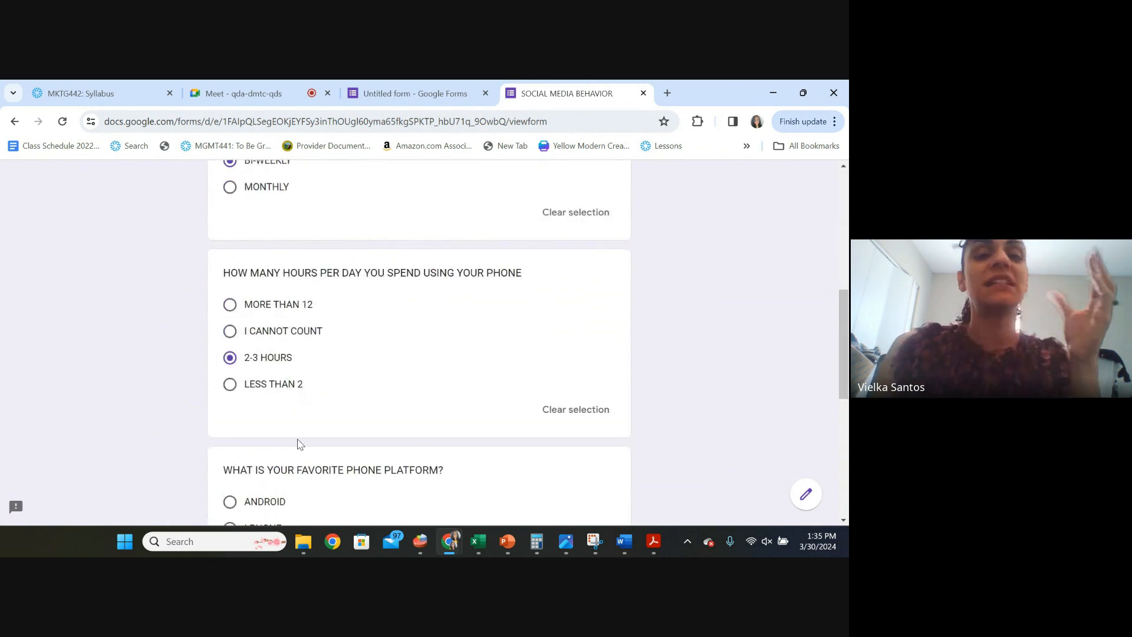
pyautogui.scroll(-1, 298, 426)
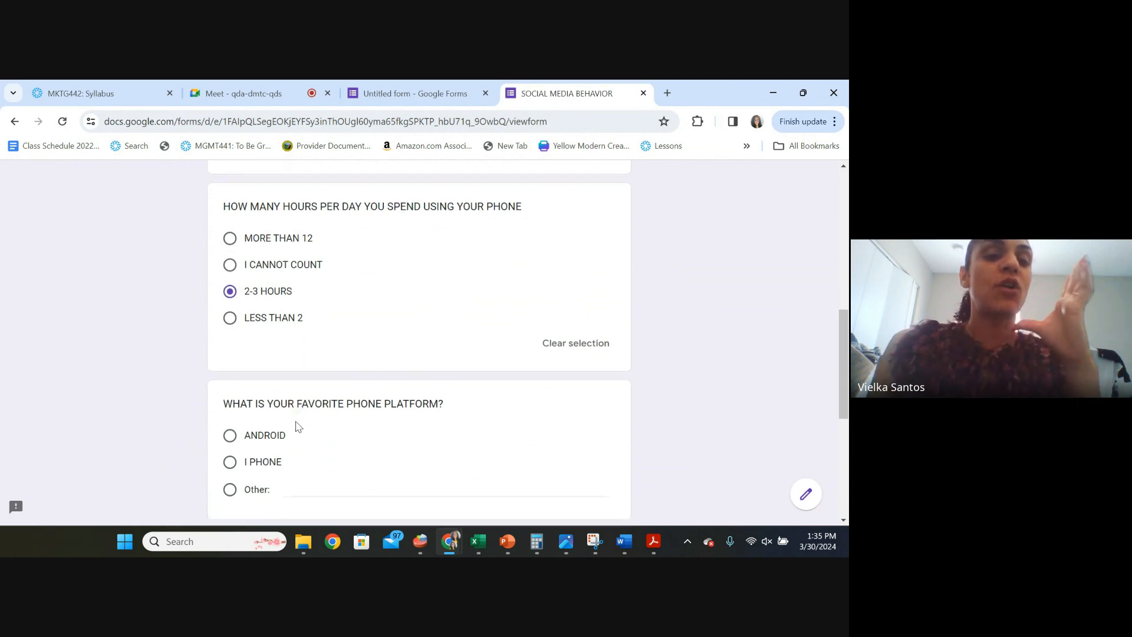
# - Choose "I PHONE" as favorite platform and "POPULAR" as the reason, and submit the fourth response
pyautogui.scroll(-1, 275, 414)
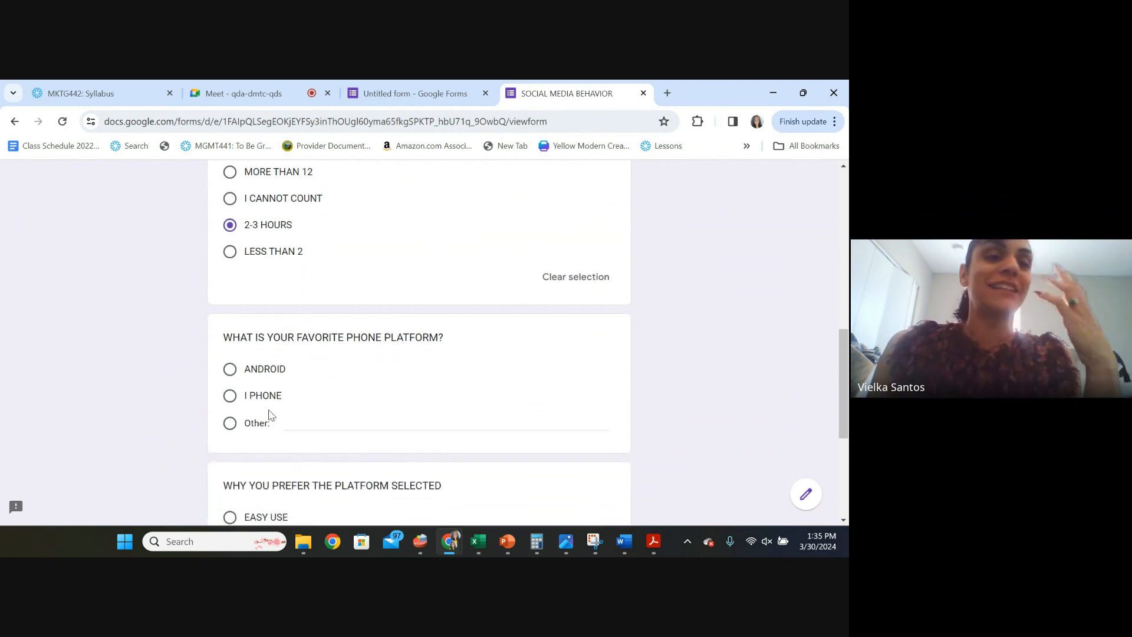
pyautogui.click(230, 395)
pyautogui.scroll(-3, 271, 426)
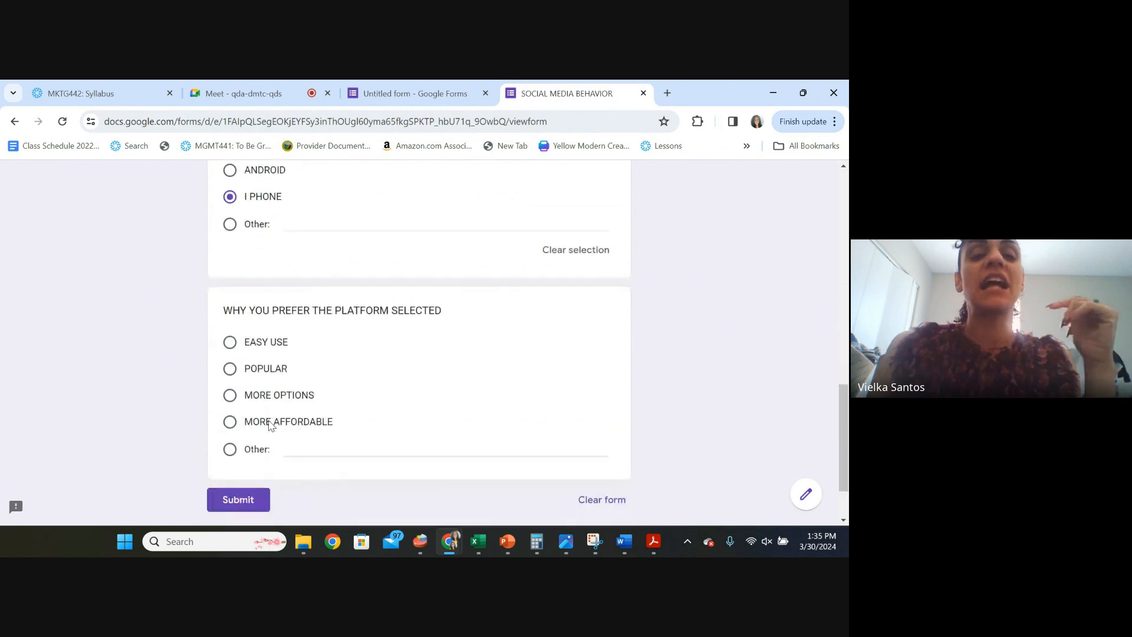
pyautogui.click(258, 371)
pyautogui.scroll(-2, 255, 404)
pyautogui.click(253, 415)
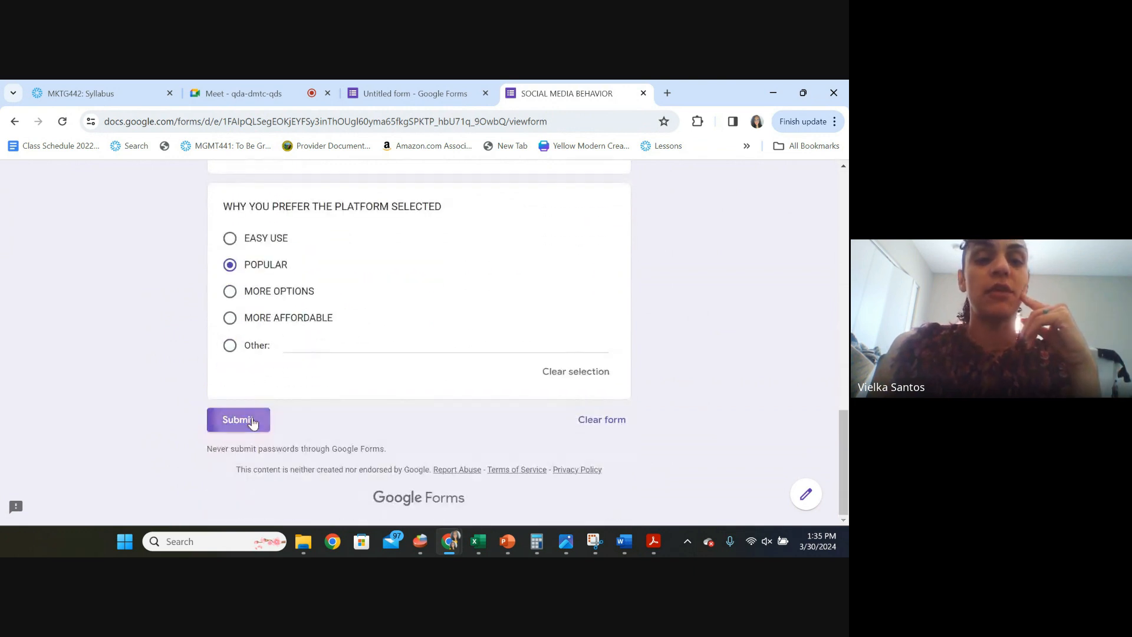
# - Start a fifth response, answering "Yes" to social media use, "WEEKLY" for frequency and "2-3 HOURS" for phone hours
pyautogui.click(281, 265)
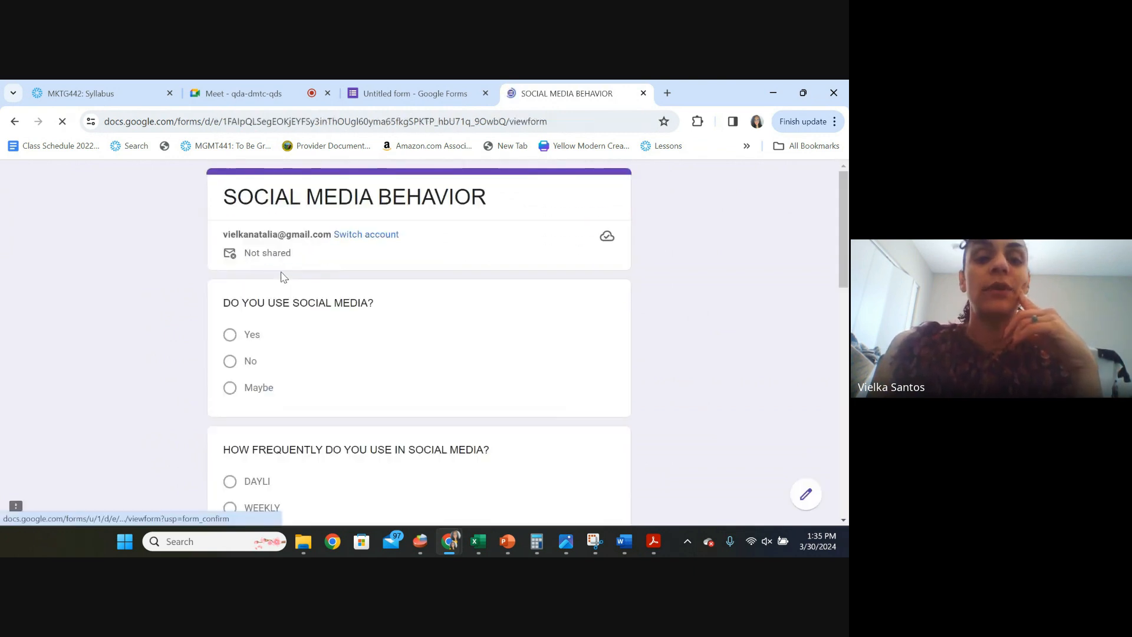
pyautogui.click(251, 363)
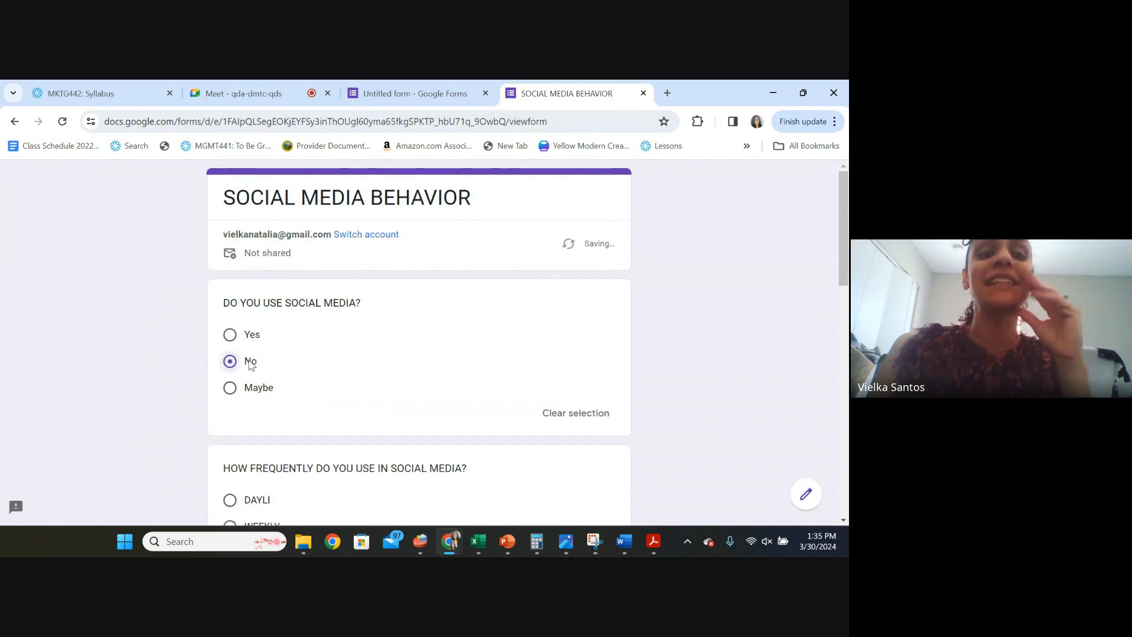
pyautogui.click(252, 337)
pyautogui.scroll(-3, 235, 354)
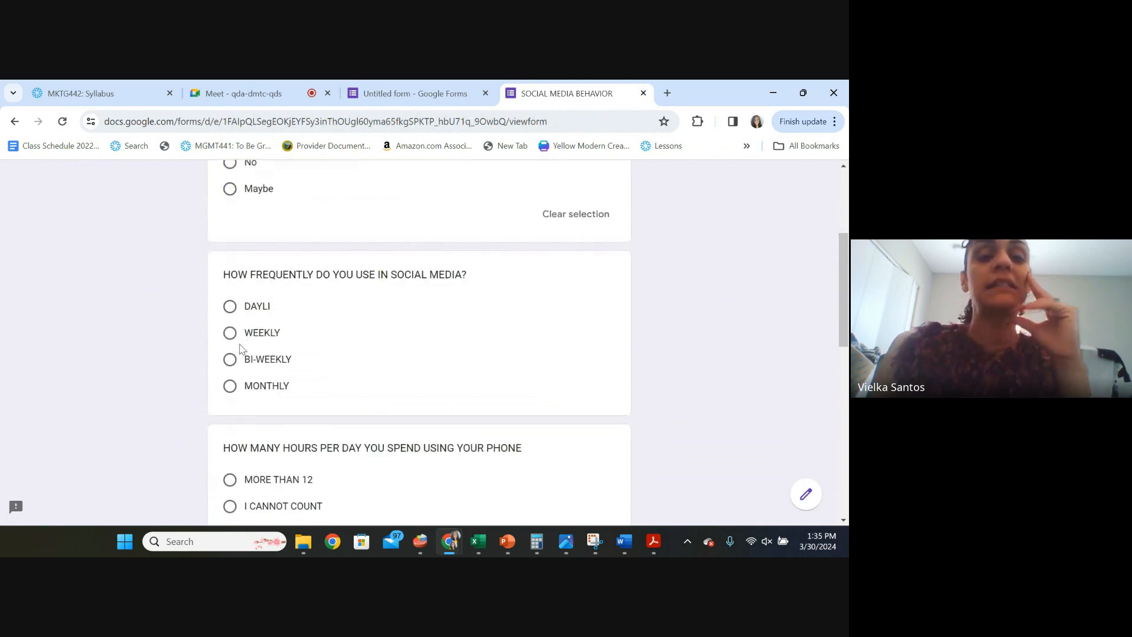
pyautogui.click(250, 332)
pyautogui.scroll(-3, 247, 352)
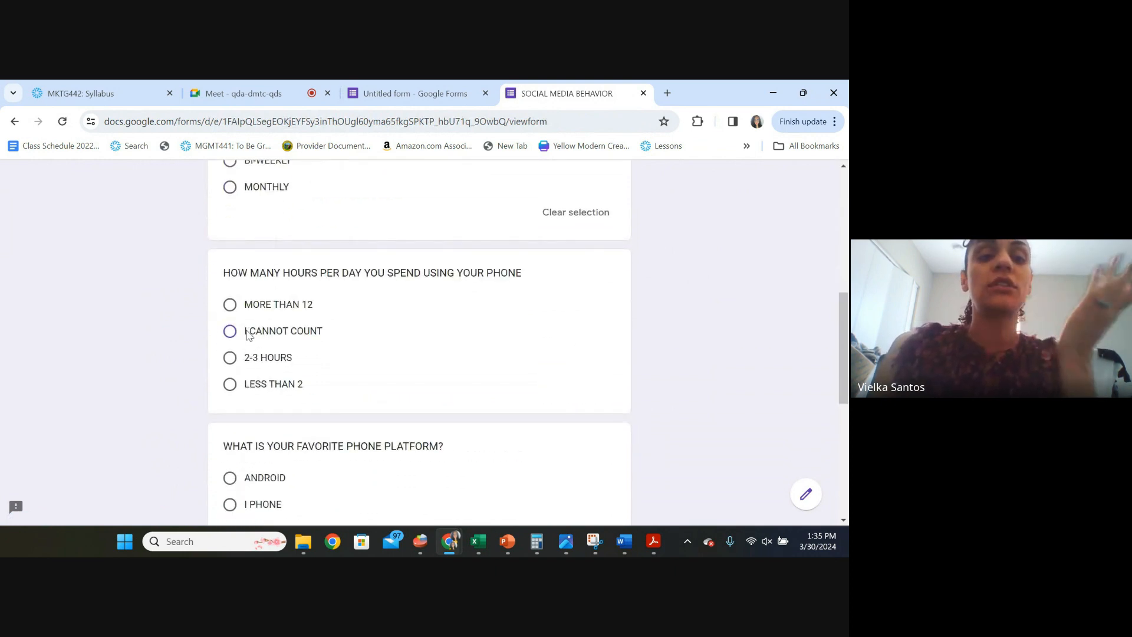
pyautogui.click(250, 332)
pyautogui.click(250, 307)
pyautogui.click(255, 361)
# - Choose "I PHONE" as favorite platform and "MORE OPTIONS" as the reason, and submit the fifth response
pyautogui.scroll(-4, 256, 362)
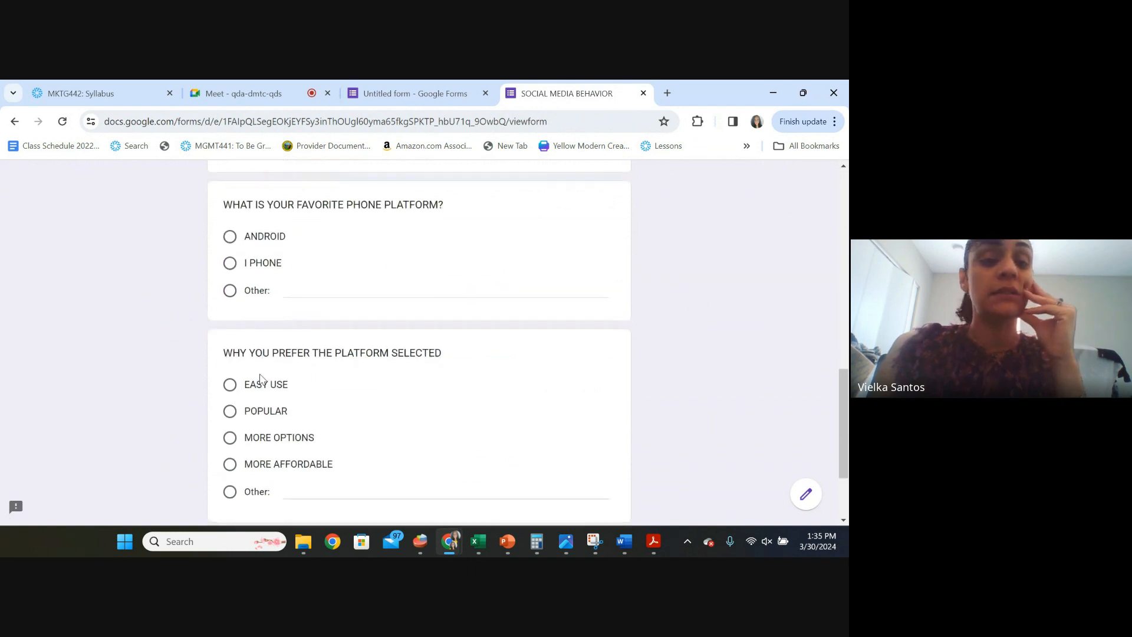
pyautogui.click(263, 265)
pyautogui.scroll(-2, 258, 283)
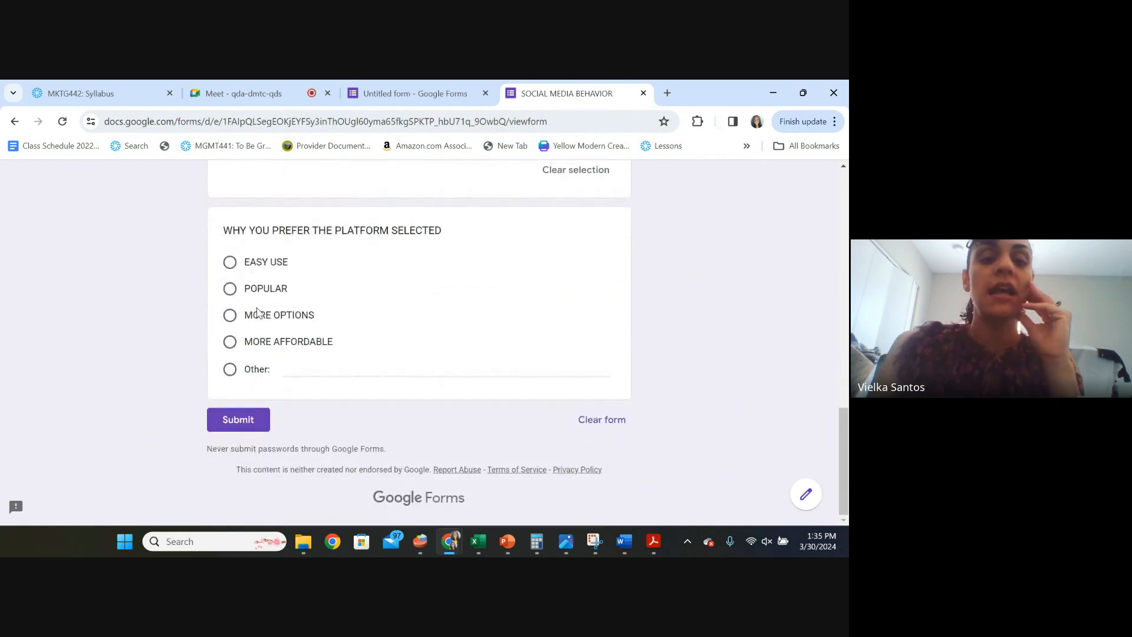
pyautogui.click(257, 313)
pyautogui.click(252, 436)
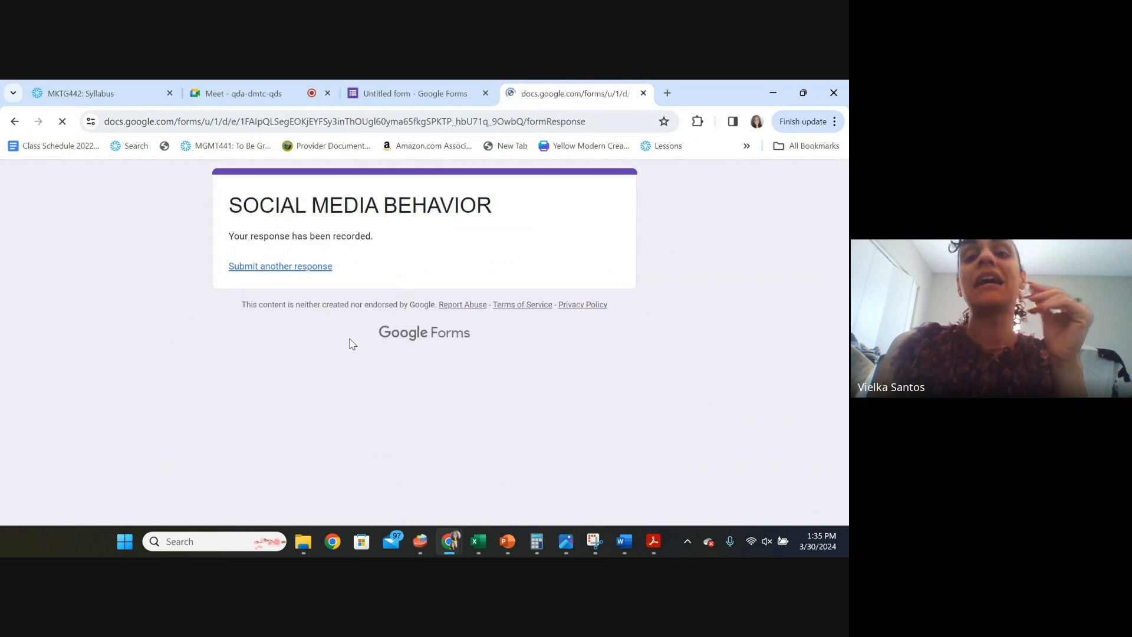
pyautogui.click(257, 94)
pyautogui.click(486, 436)
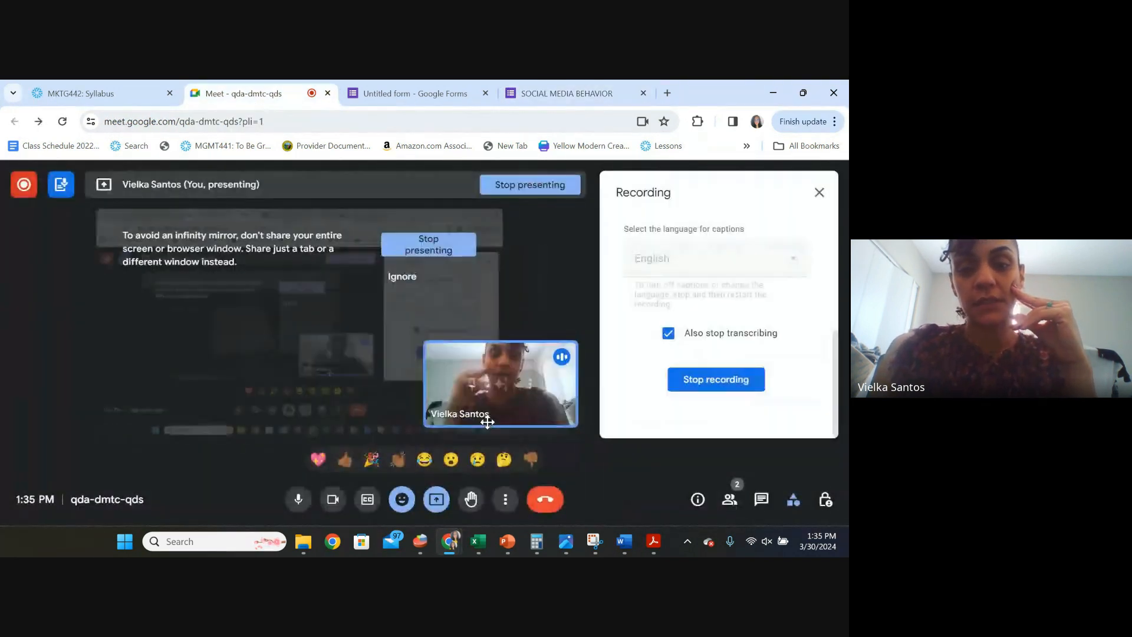
pyautogui.click(529, 90)
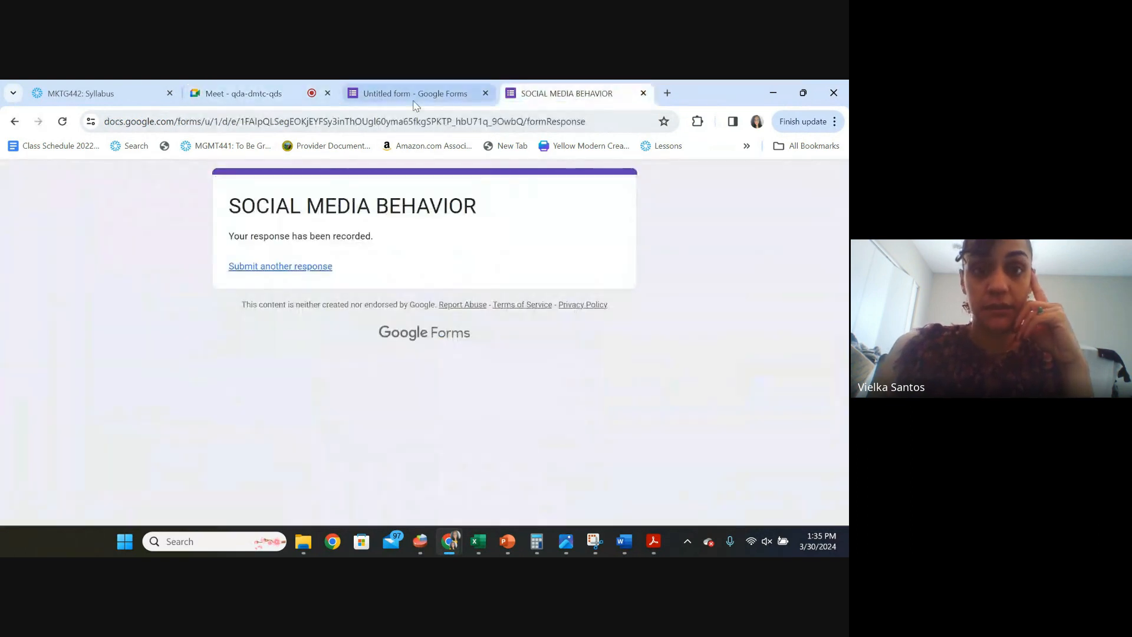
pyautogui.click(436, 94)
pyautogui.click(582, 83)
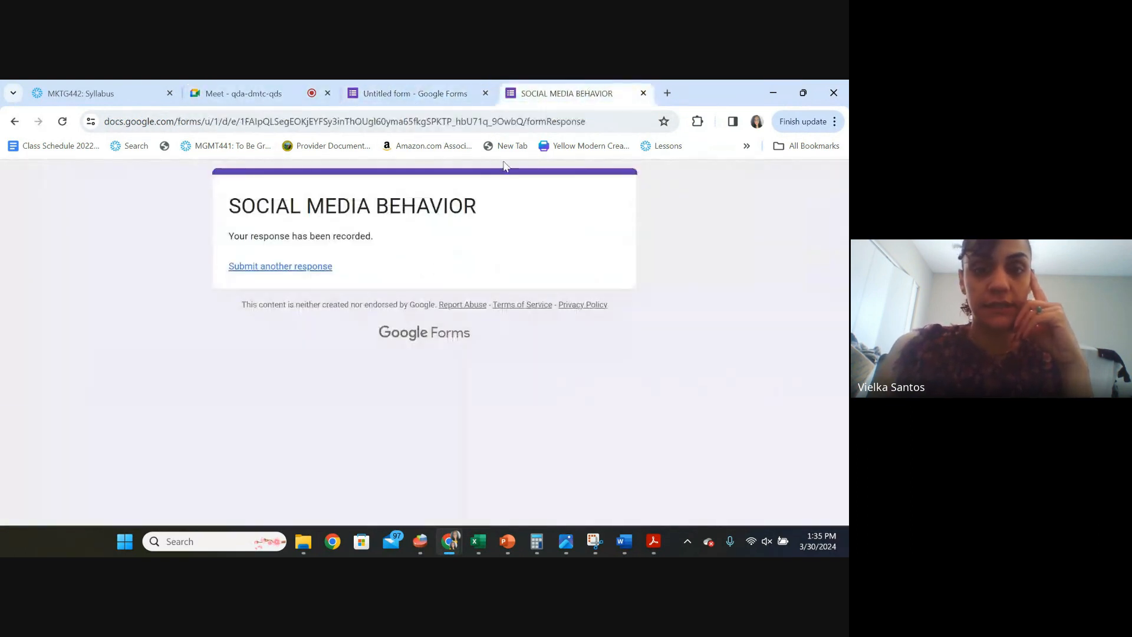
# - Start a sixth response, answering "No" to social media use, "BI-WEEKLY" for frequency and "2-3 HOURS" for phone hours
pyautogui.click(292, 268)
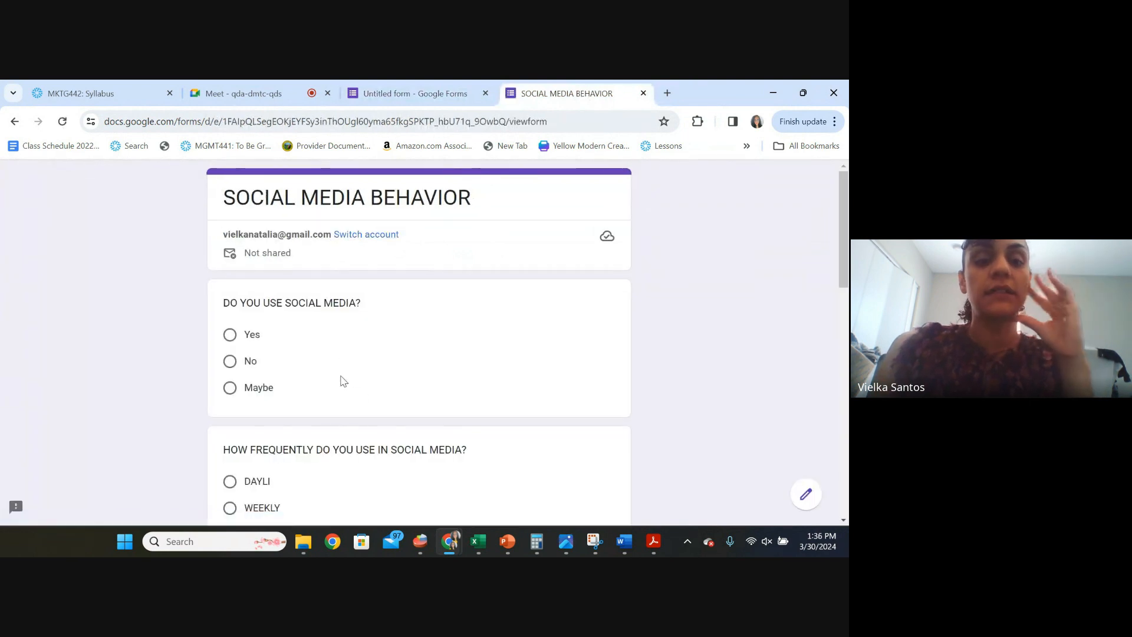
pyautogui.click(264, 365)
pyautogui.scroll(-3, 277, 412)
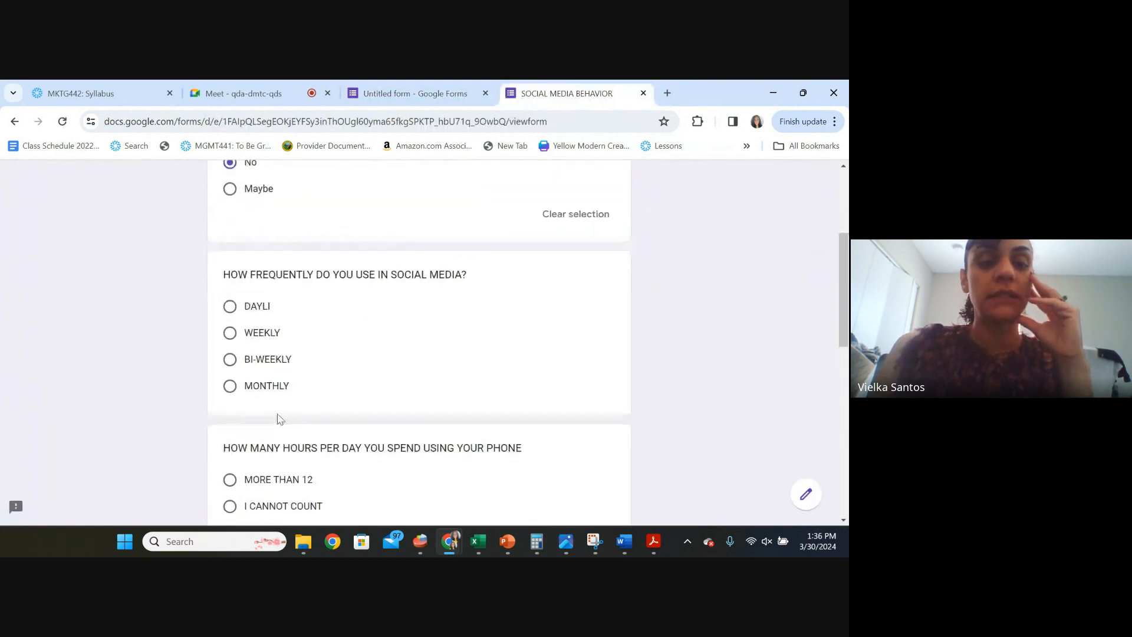
pyautogui.click(268, 361)
pyautogui.scroll(-3, 270, 366)
pyautogui.click(270, 357)
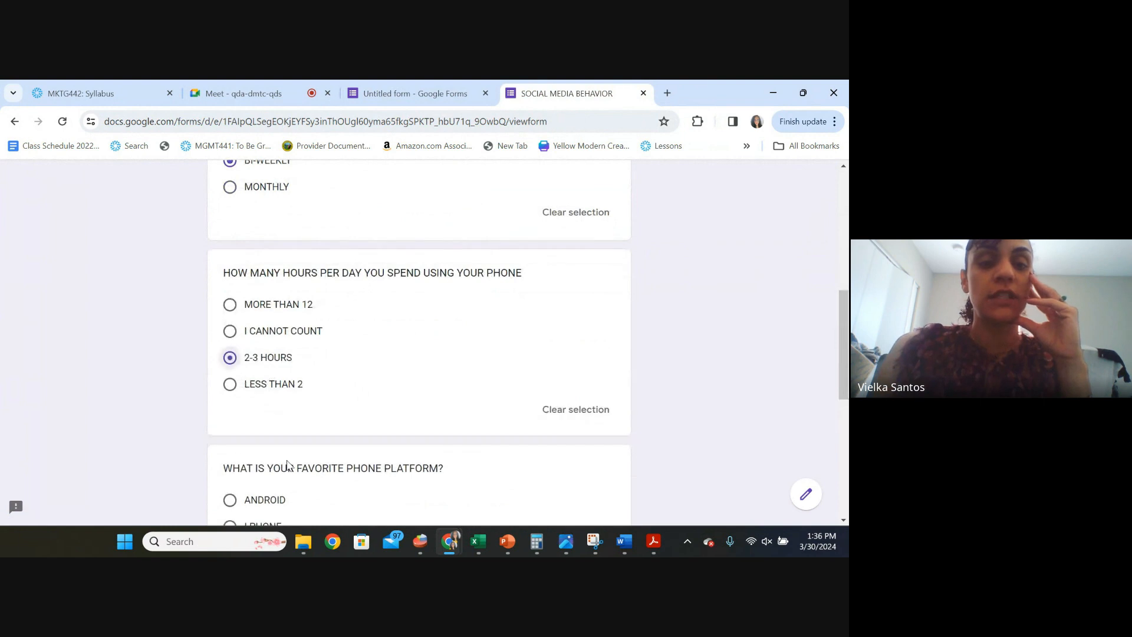
# - Choose "I PHONE" as favorite platform and "POPULAR" as the reason, and submit the sixth response
pyautogui.scroll(-2, 271, 377)
pyautogui.click(264, 396)
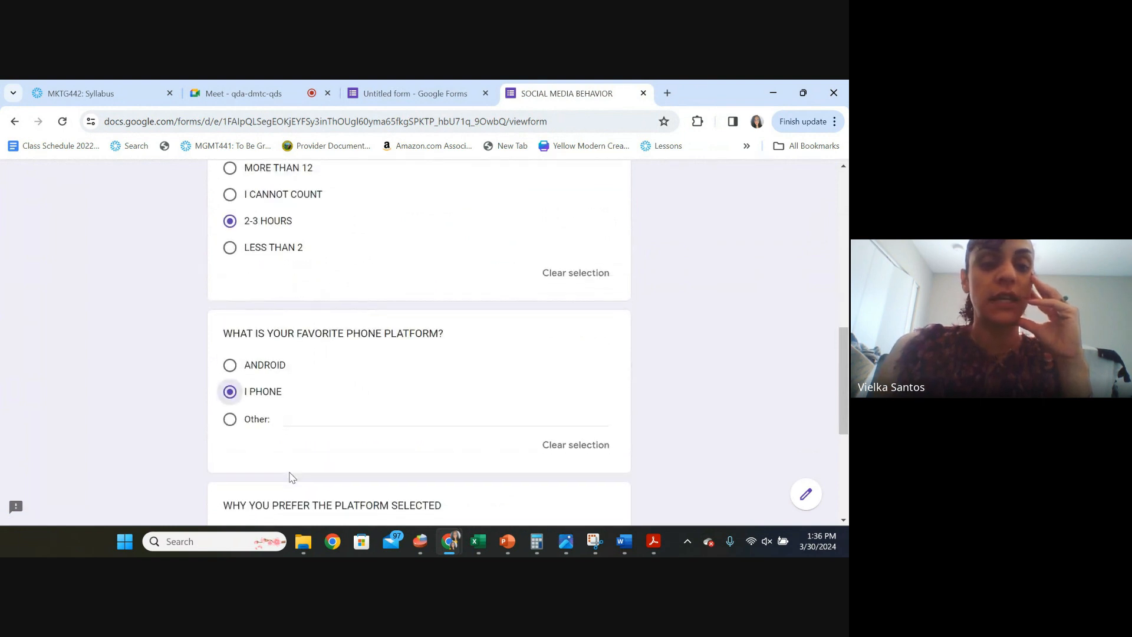
pyautogui.scroll(-3, 283, 466)
pyautogui.click(255, 370)
pyautogui.scroll(-2, 270, 487)
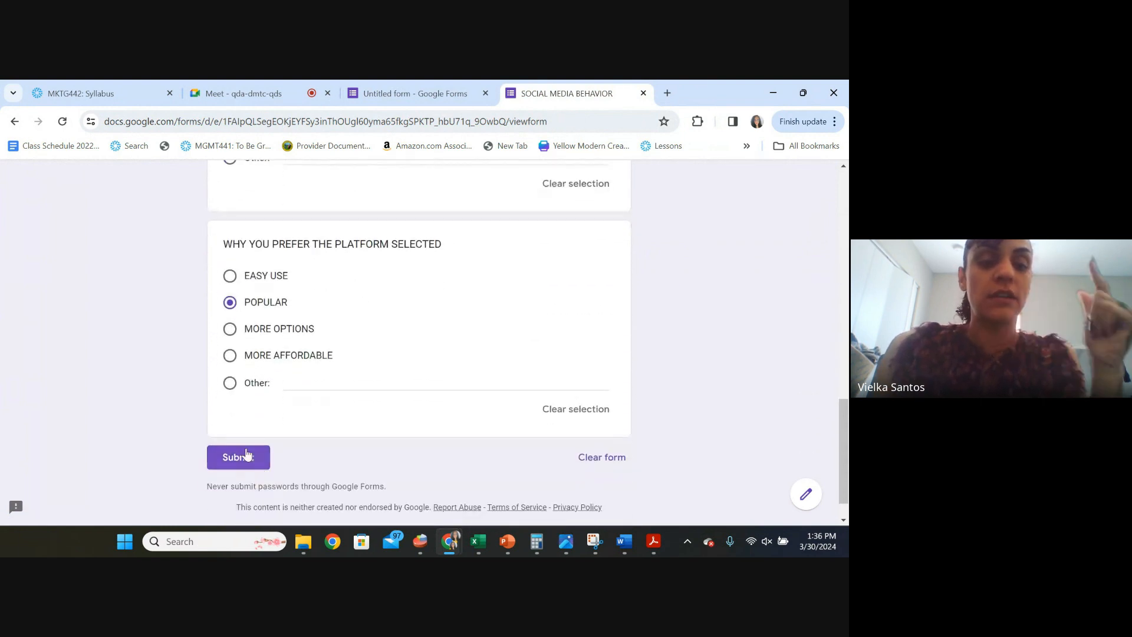
pyautogui.click(248, 460)
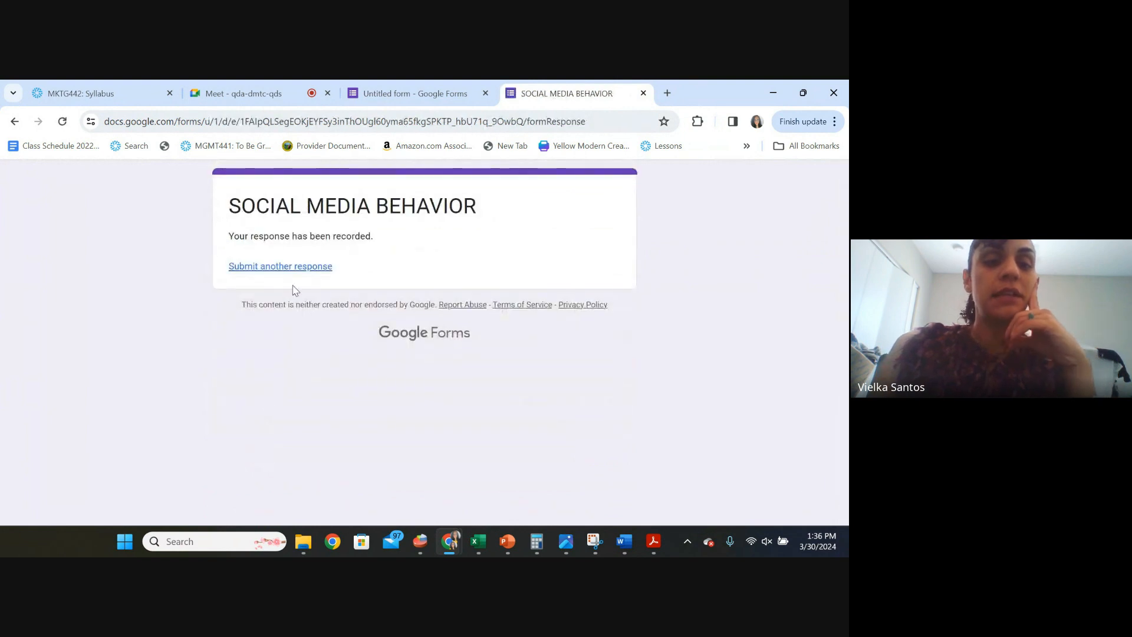
# - Start a seventh response, answering "No" to social media use, "MONTHLY" for frequency and "2-3 HOURS" for phone hours
pyautogui.click(295, 267)
pyautogui.click(272, 390)
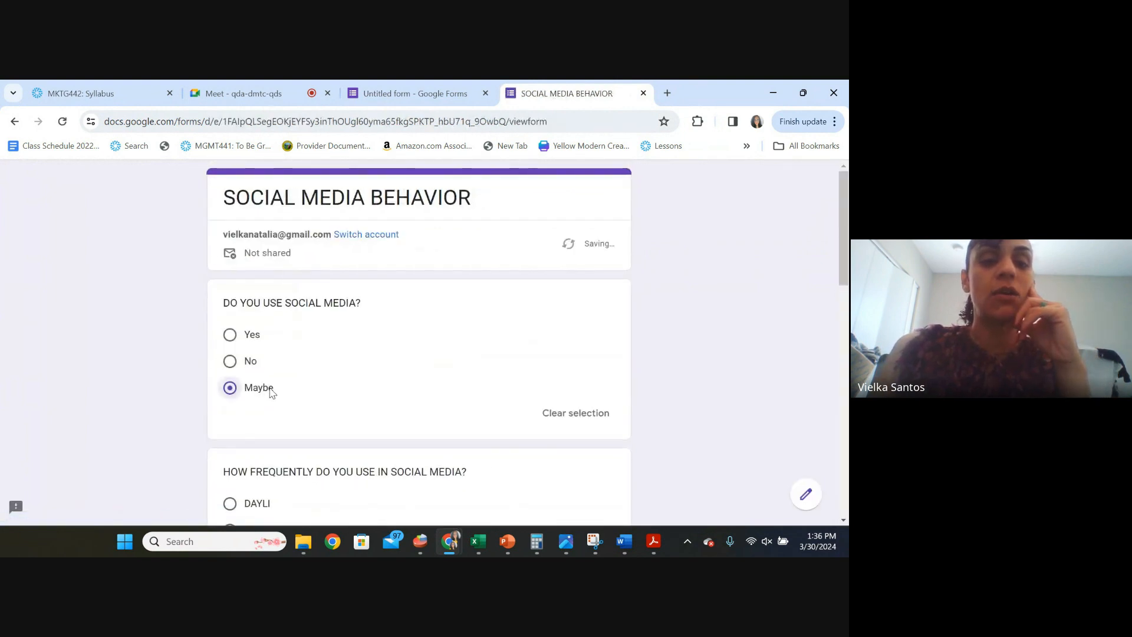
pyautogui.scroll(-2, 267, 237)
pyautogui.click(254, 231)
pyautogui.scroll(-1, 248, 373)
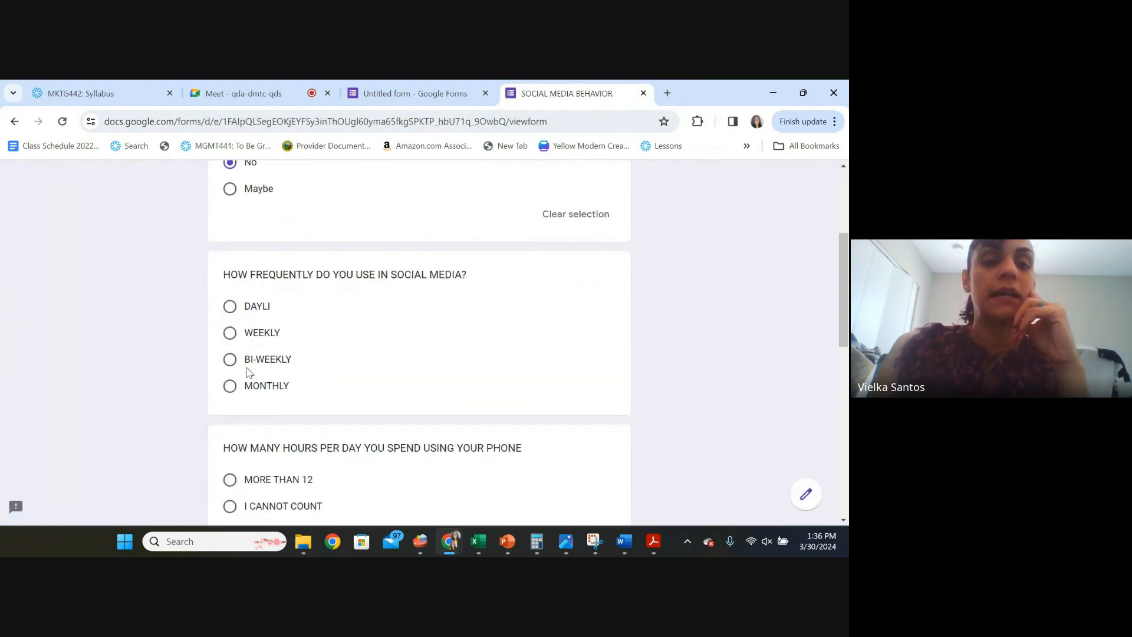
pyautogui.click(248, 330)
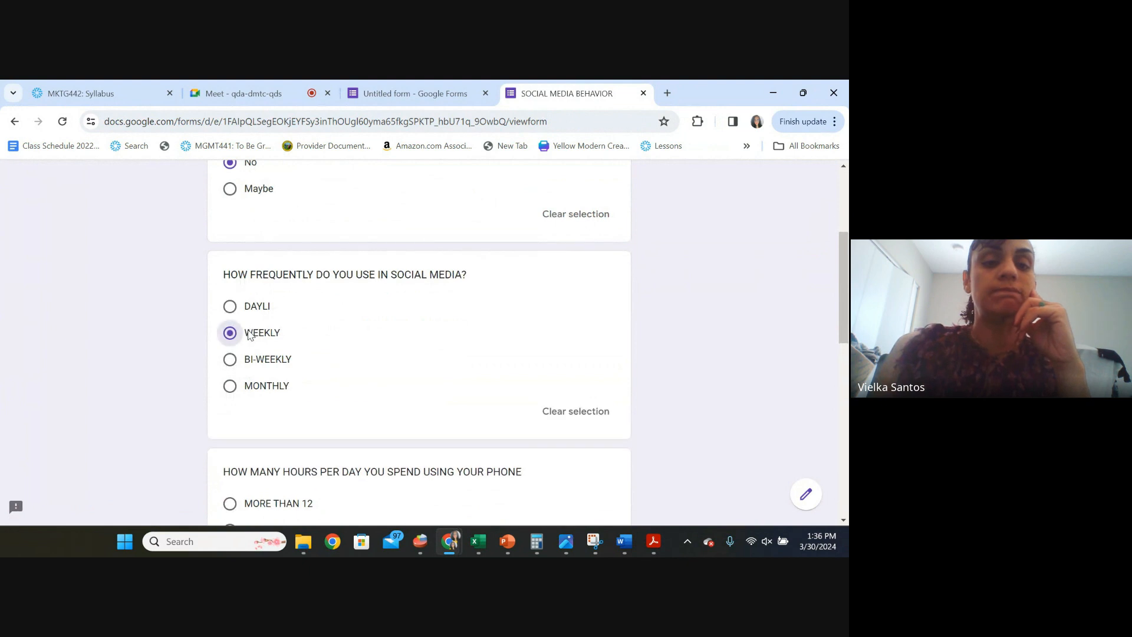
pyautogui.click(260, 387)
pyautogui.scroll(-3, 263, 405)
pyautogui.click(262, 364)
# - Choose "I PHONE" as favorite platform and "MORE OPTIONS" as the reason, and submit the seventh response
pyautogui.scroll(-3, 259, 369)
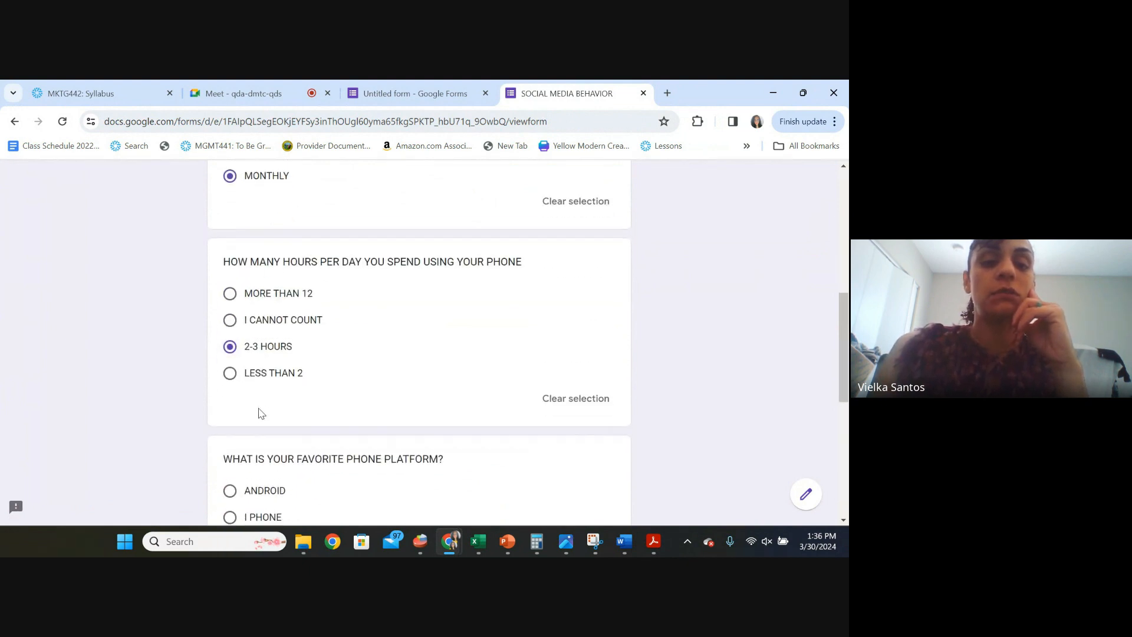
pyautogui.click(258, 334)
pyautogui.scroll(-3, 281, 417)
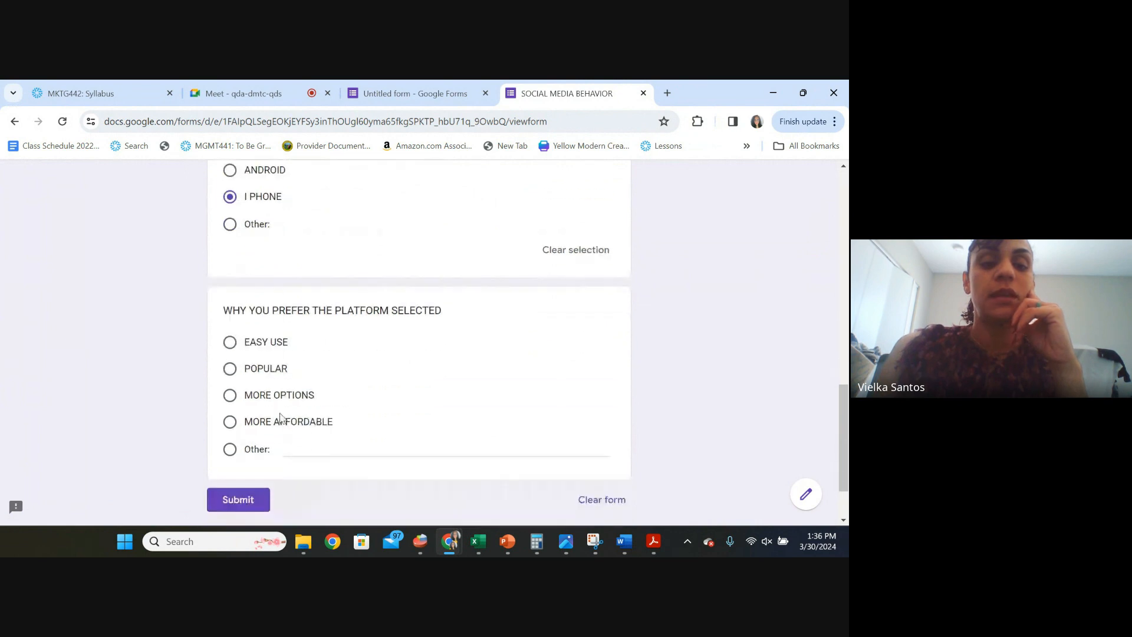
pyautogui.click(279, 404)
pyautogui.scroll(-2, 275, 458)
pyautogui.click(241, 416)
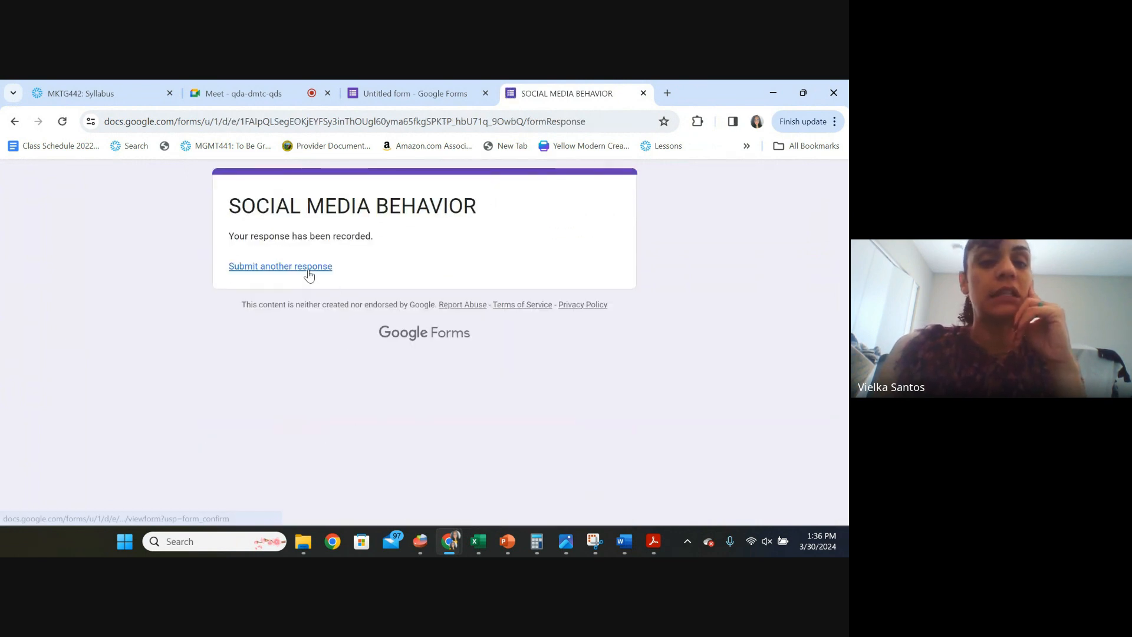
# - Start an eighth response, answering "No" to social media use and "BI-WEEKLY" for frequency
pyautogui.click(309, 269)
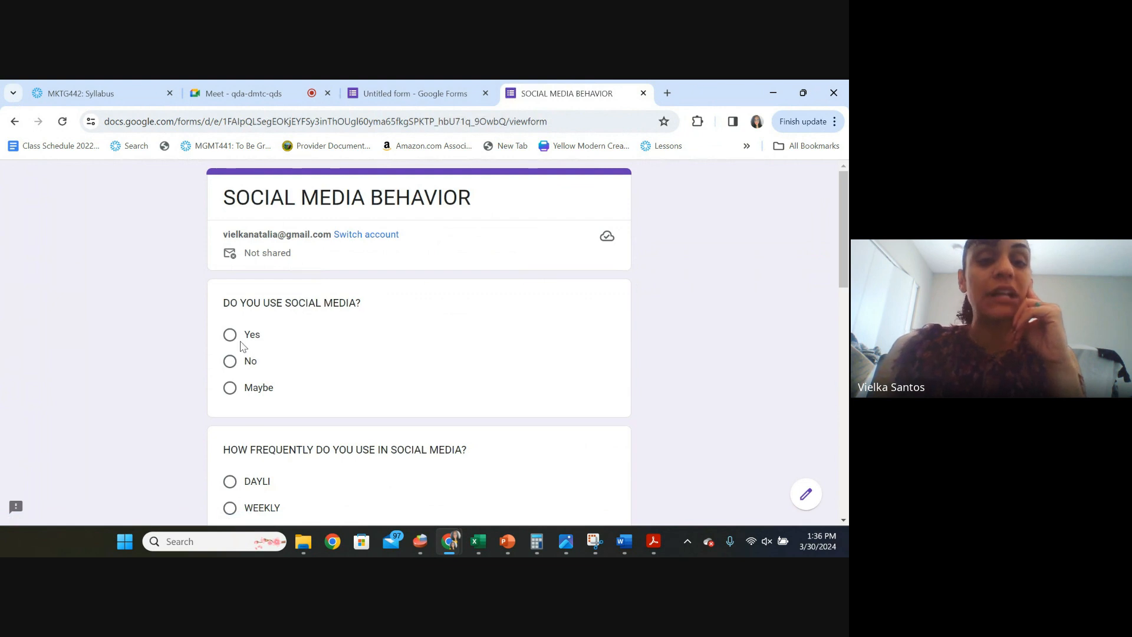
pyautogui.click(237, 365)
pyautogui.scroll(-3, 235, 378)
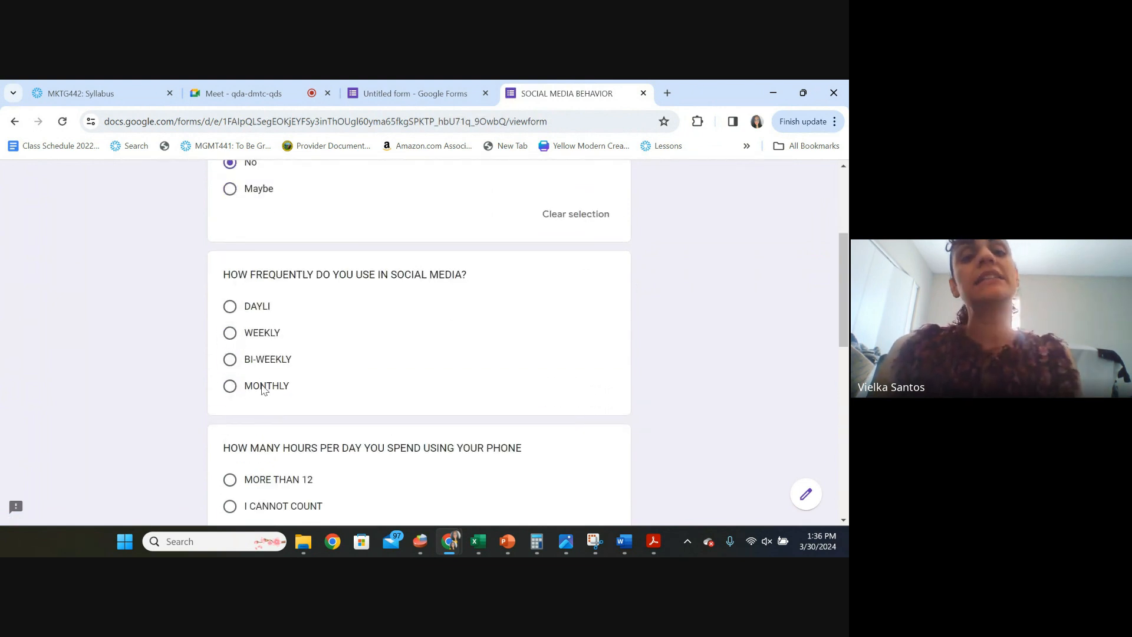
pyautogui.scroll(2, 292, 414)
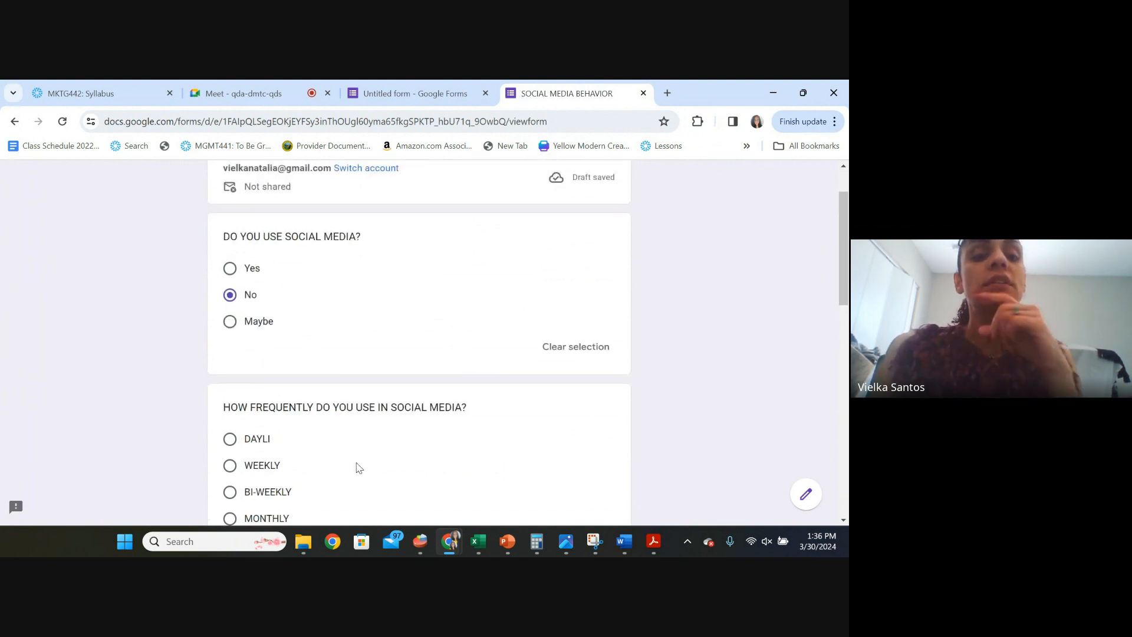
pyautogui.scroll(-2, 359, 468)
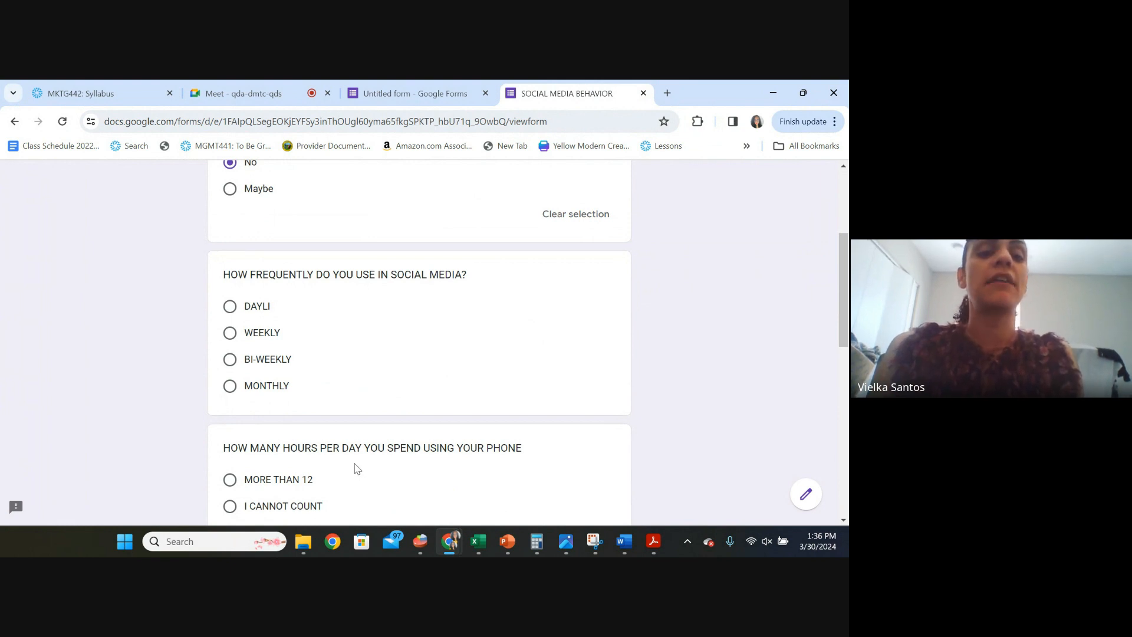
pyautogui.scroll(-2, 357, 469)
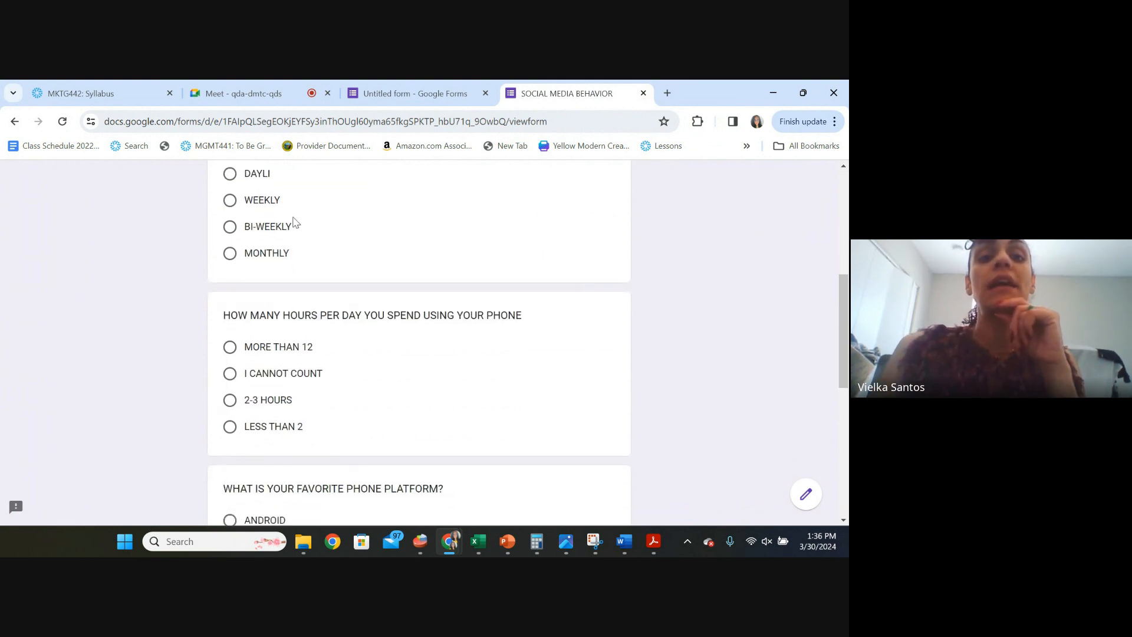
pyautogui.click(283, 227)
# - Change the social media use answer to "Yes" and select "I CANNOT COUNT" for daily phone hours
pyautogui.scroll(3, 247, 462)
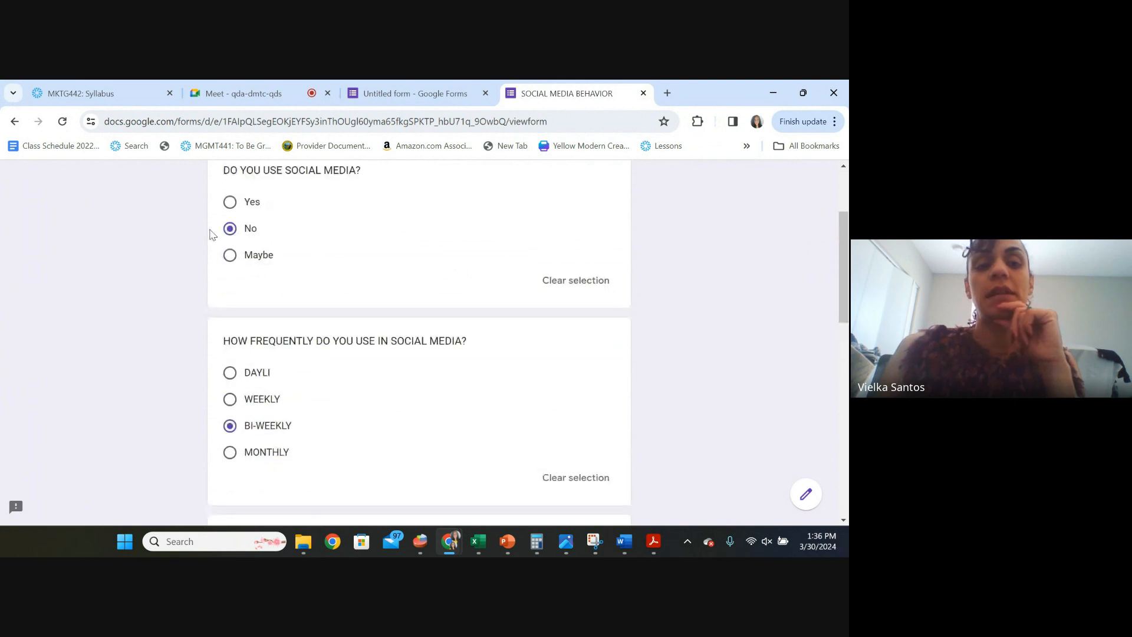
pyautogui.click(238, 203)
pyautogui.scroll(-2, 283, 323)
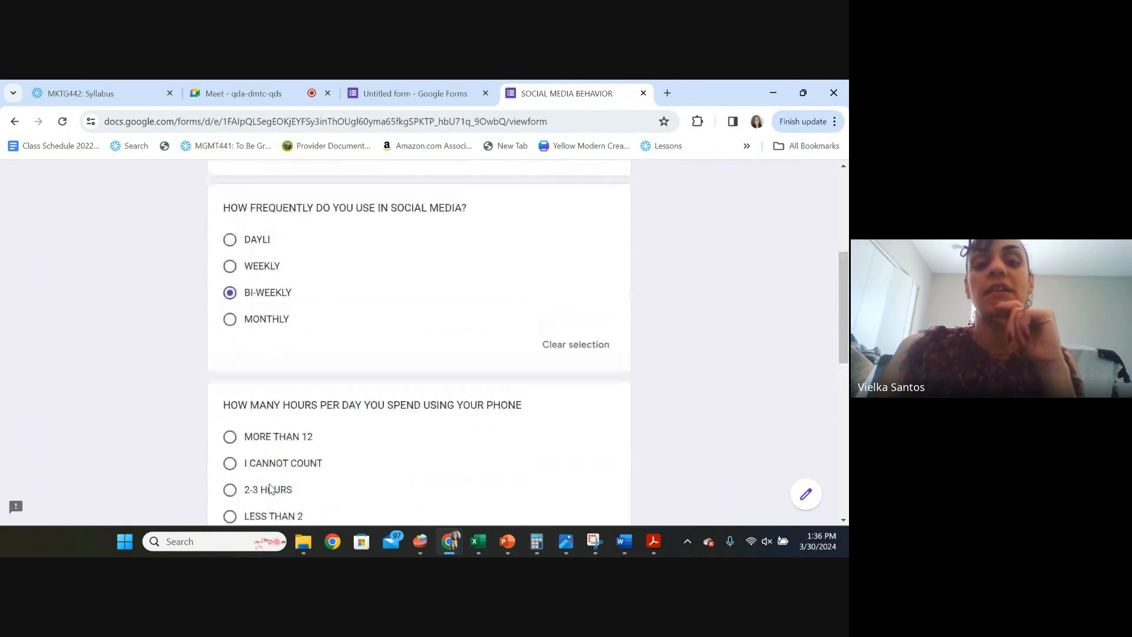
pyautogui.scroll(-1, 271, 488)
pyautogui.click(231, 398)
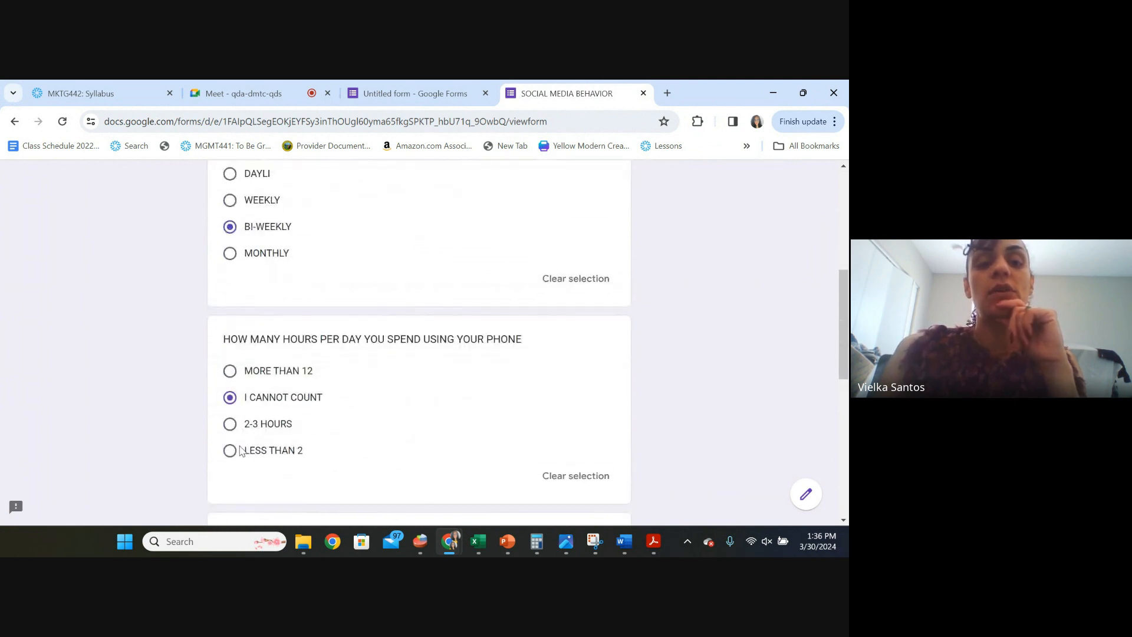
# - Choose "I PHONE" as favorite platform and "POPULAR" as the reason, and submit the eighth response
pyautogui.scroll(-3, 275, 387)
pyautogui.click(272, 394)
pyautogui.scroll(-2, 274, 407)
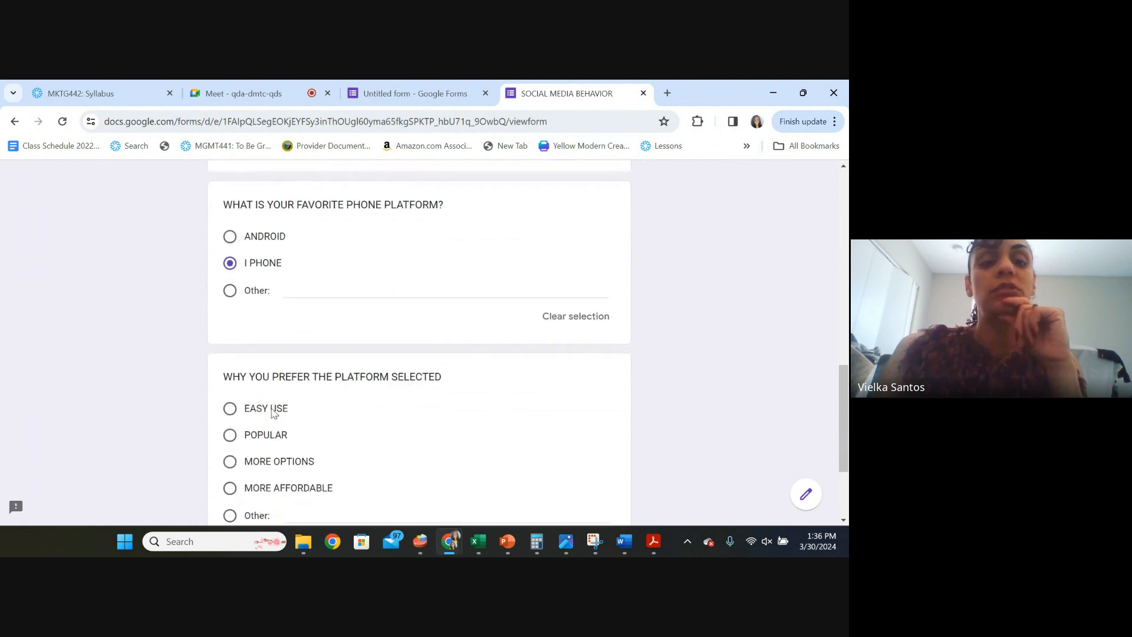
pyautogui.click(268, 436)
pyautogui.scroll(-3, 289, 469)
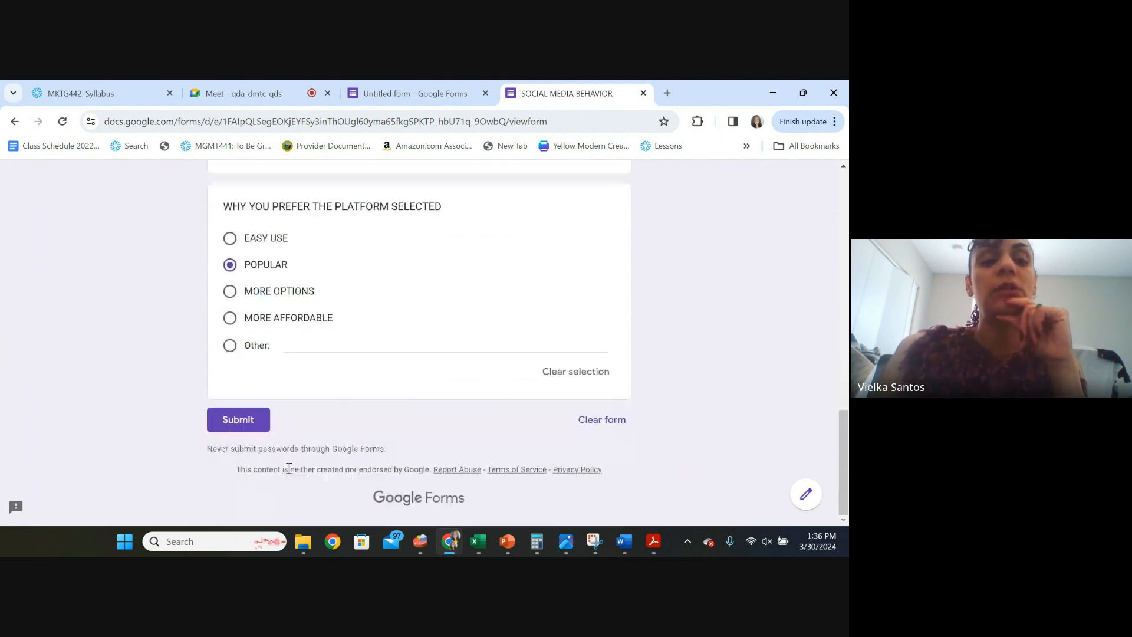
pyautogui.click(239, 420)
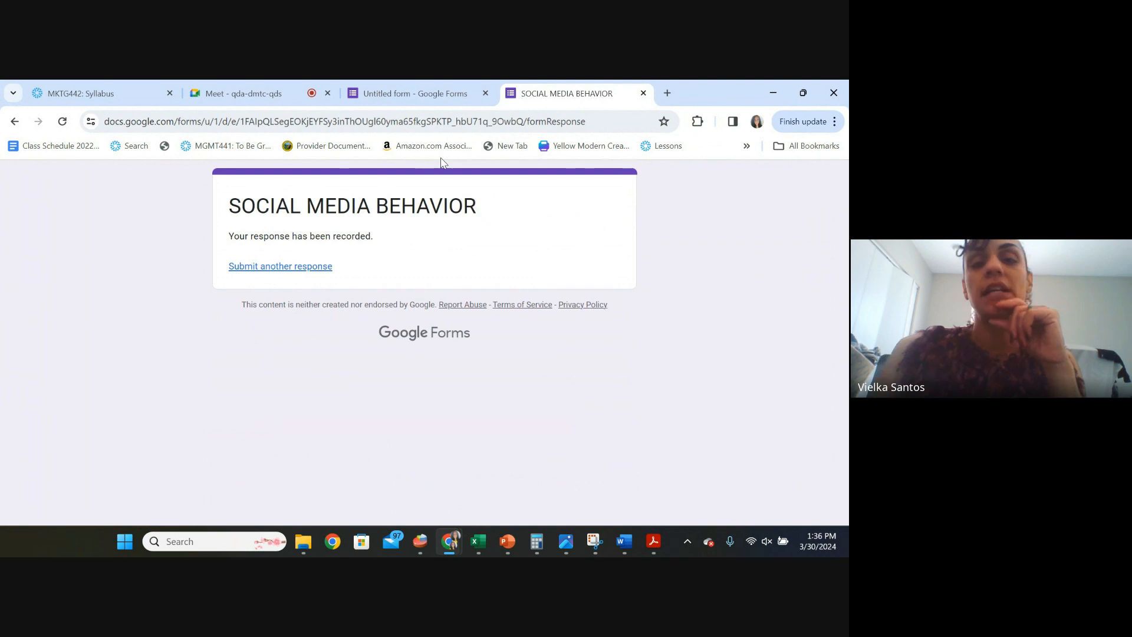
# - Start a ninth response, answering "No" to social media use, "WEEKLY" for frequency and "MORE THAN 12" for daily phone hours
pyautogui.click(283, 266)
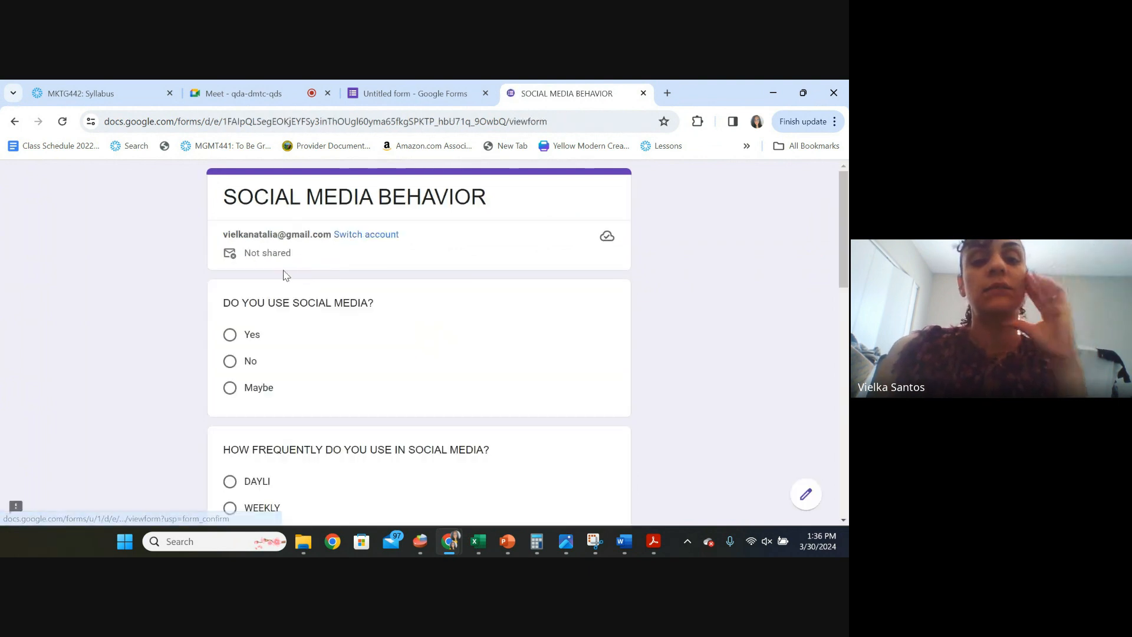
pyautogui.click(252, 342)
pyautogui.scroll(-2, 250, 331)
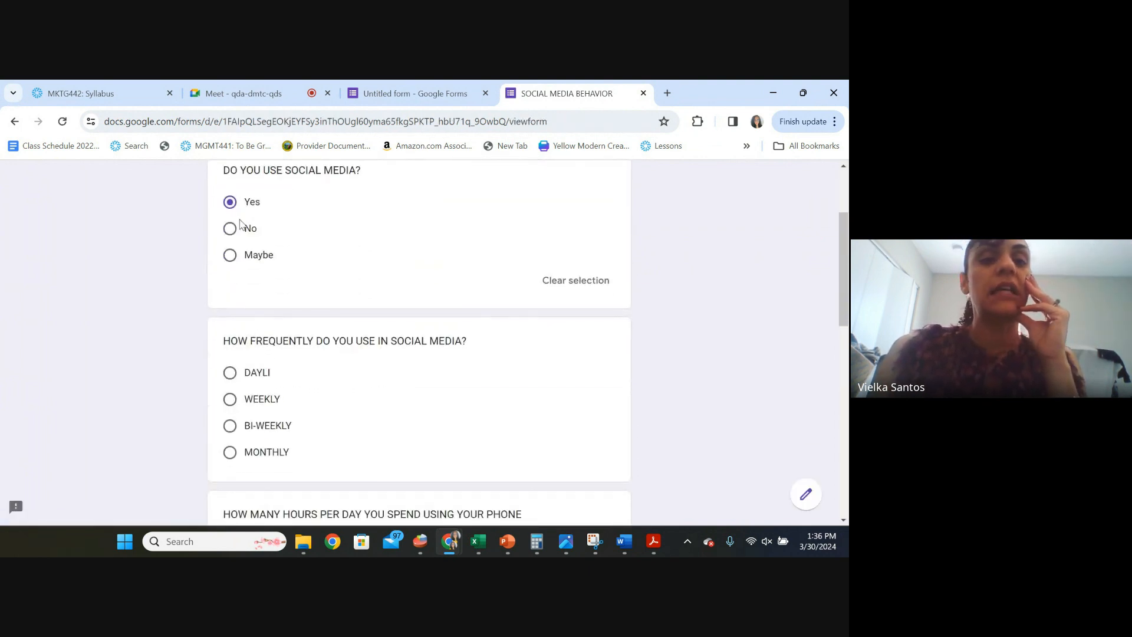
pyautogui.click(247, 231)
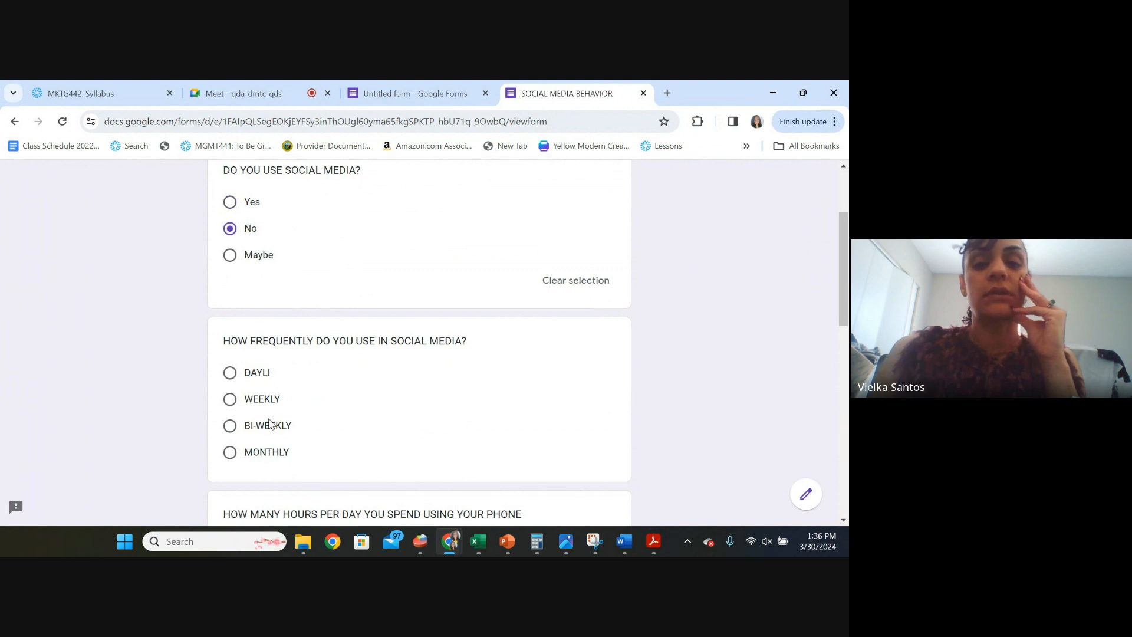
pyautogui.click(259, 397)
pyautogui.scroll(-3, 270, 422)
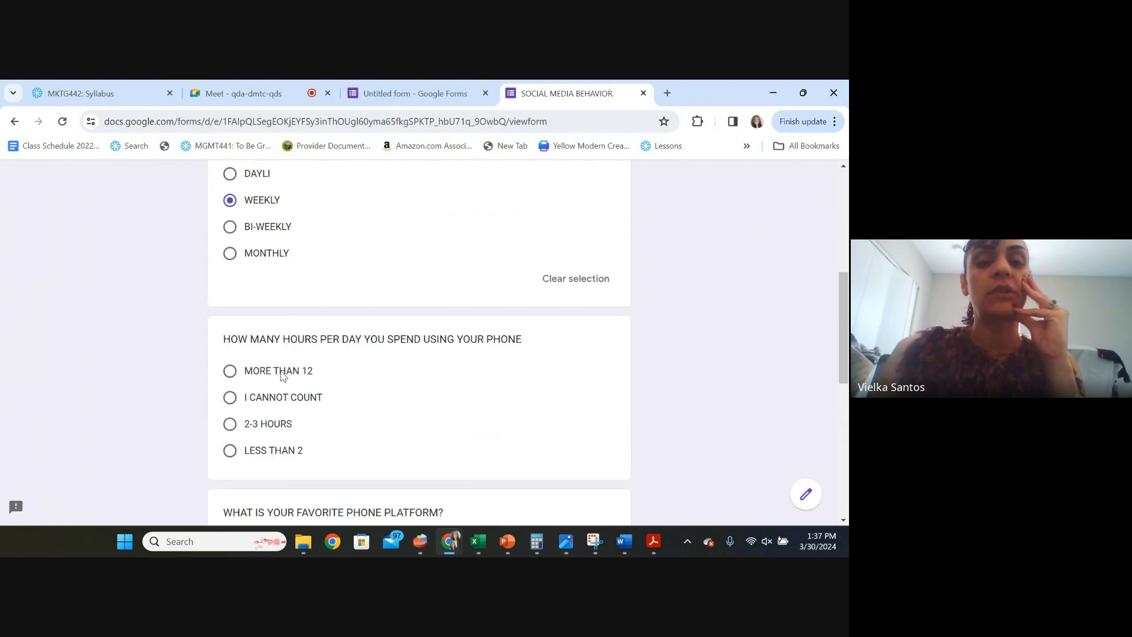
pyautogui.click(284, 375)
# - Choose "I PHONE" as favorite platform and "POPULAR" as the reason, and submit the ninth response
pyautogui.scroll(-4, 286, 399)
pyautogui.click(241, 332)
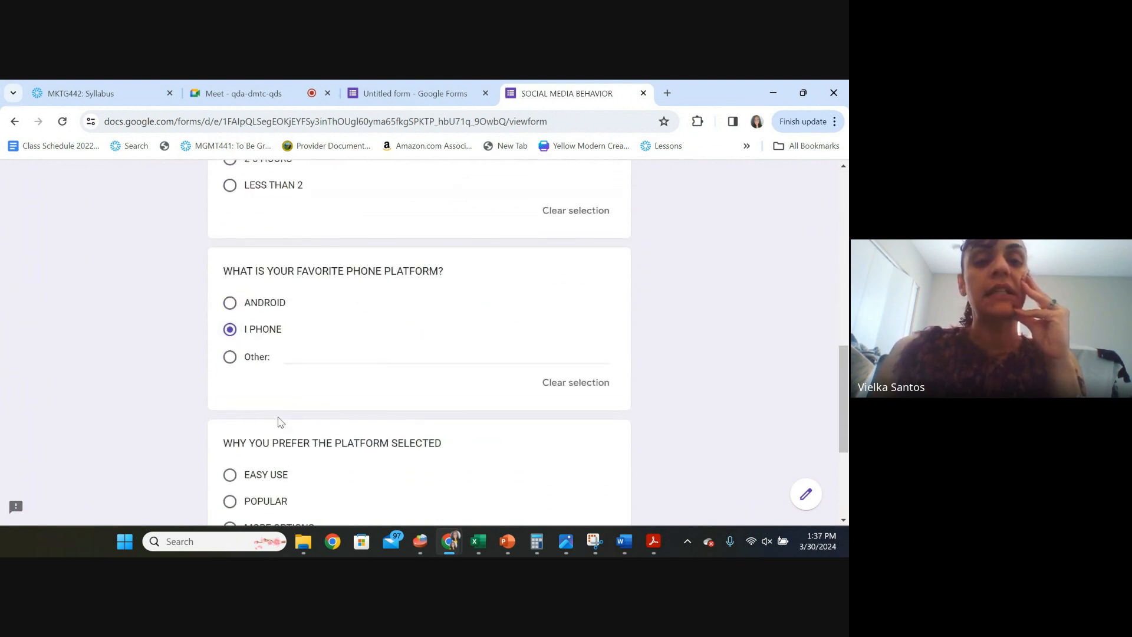
pyautogui.scroll(-3, 261, 322)
pyautogui.click(261, 304)
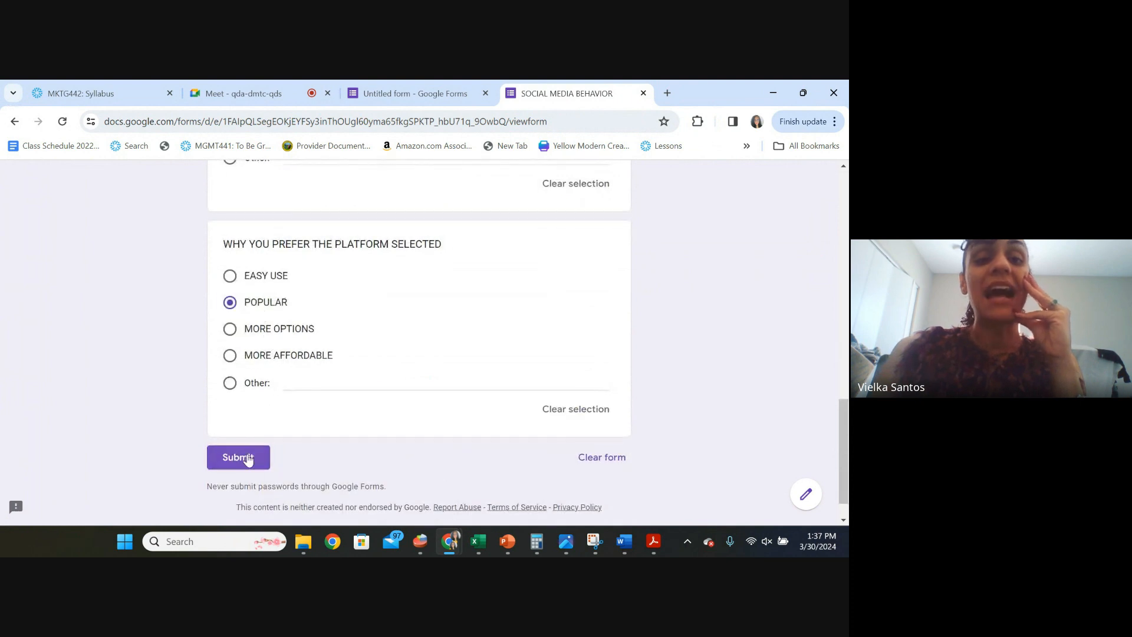
pyautogui.click(247, 460)
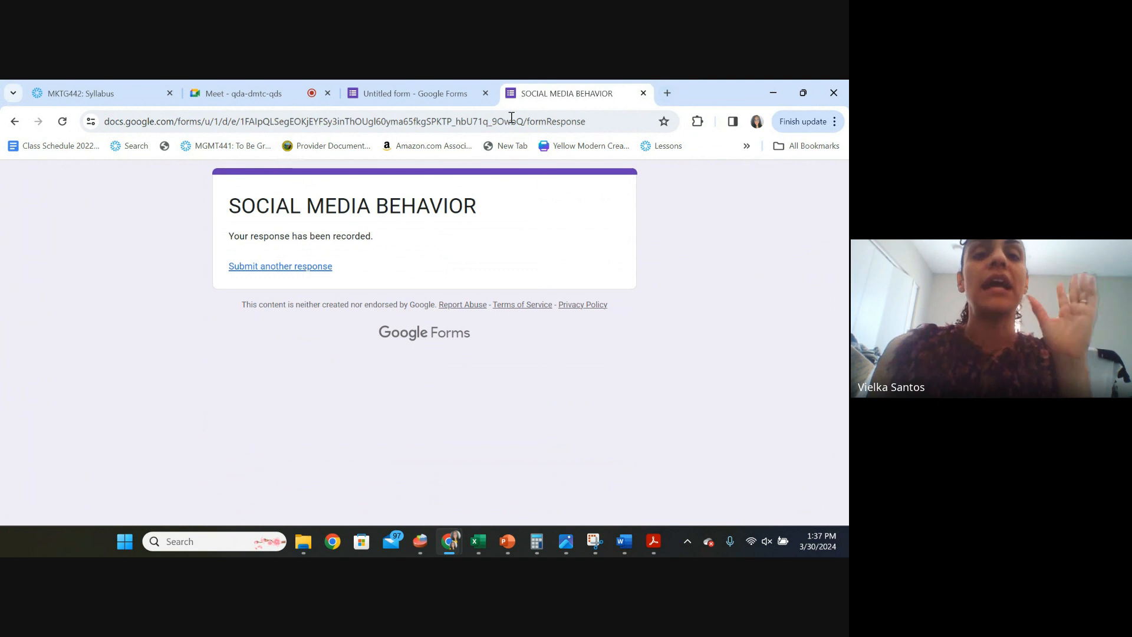
pyautogui.click(400, 93)
pyautogui.click(304, 94)
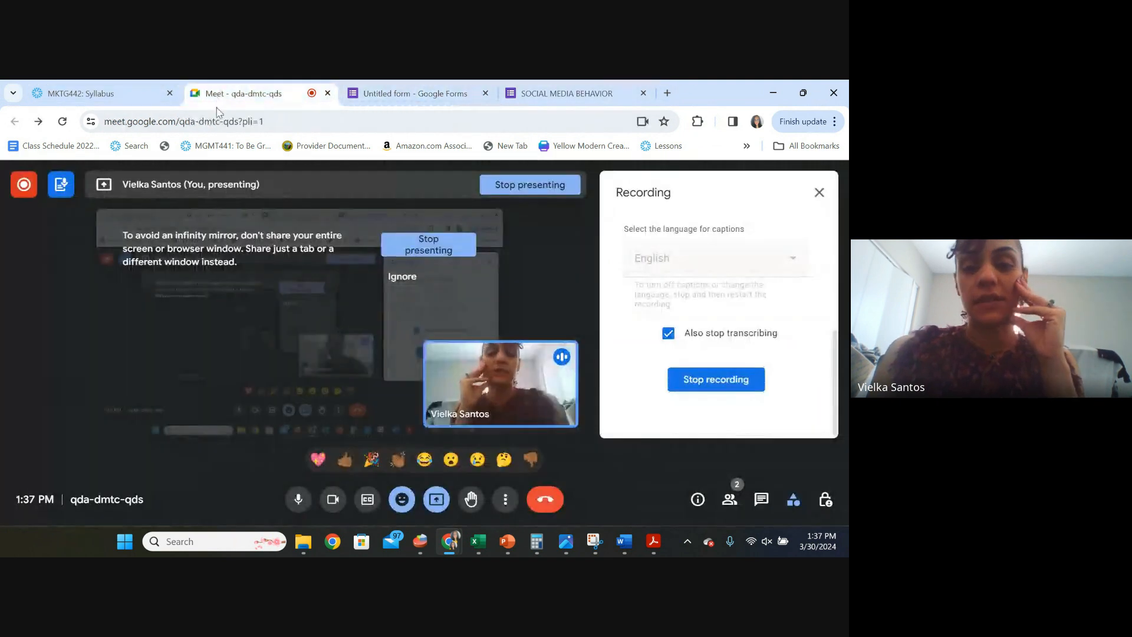
pyautogui.click(413, 94)
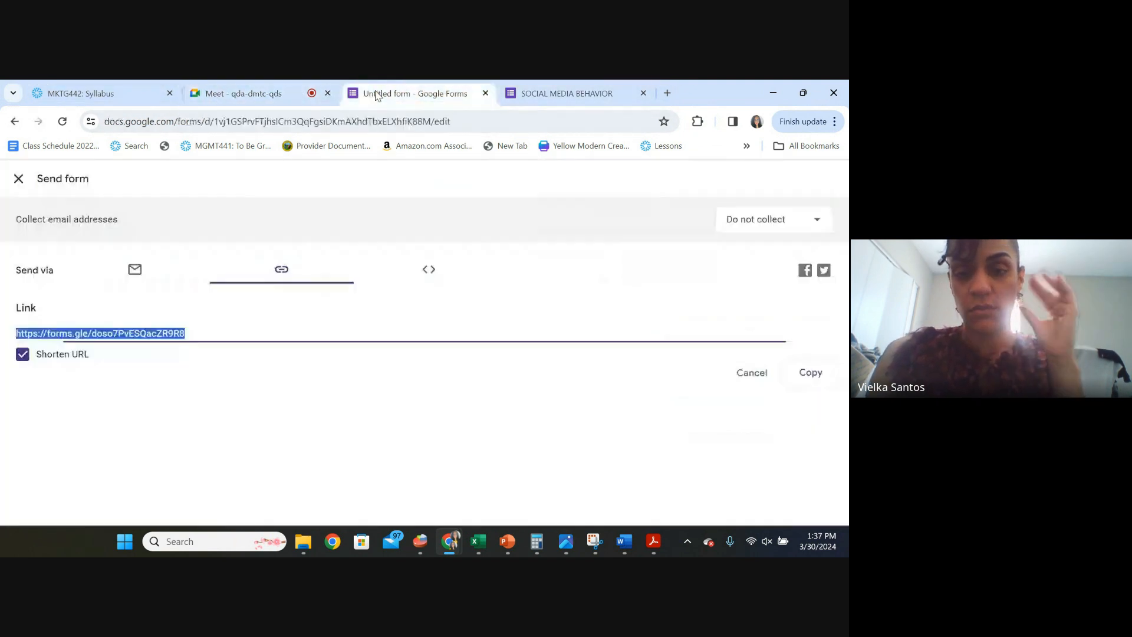
pyautogui.click(594, 94)
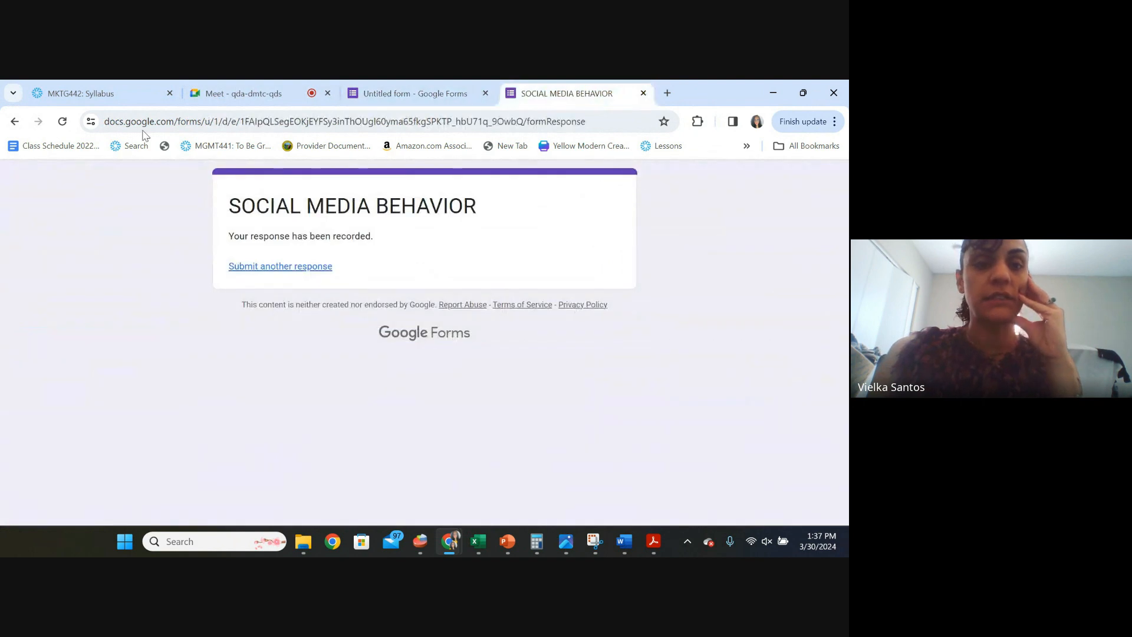
# - Return to the form editor and close the Send form dialog
pyautogui.click(423, 86)
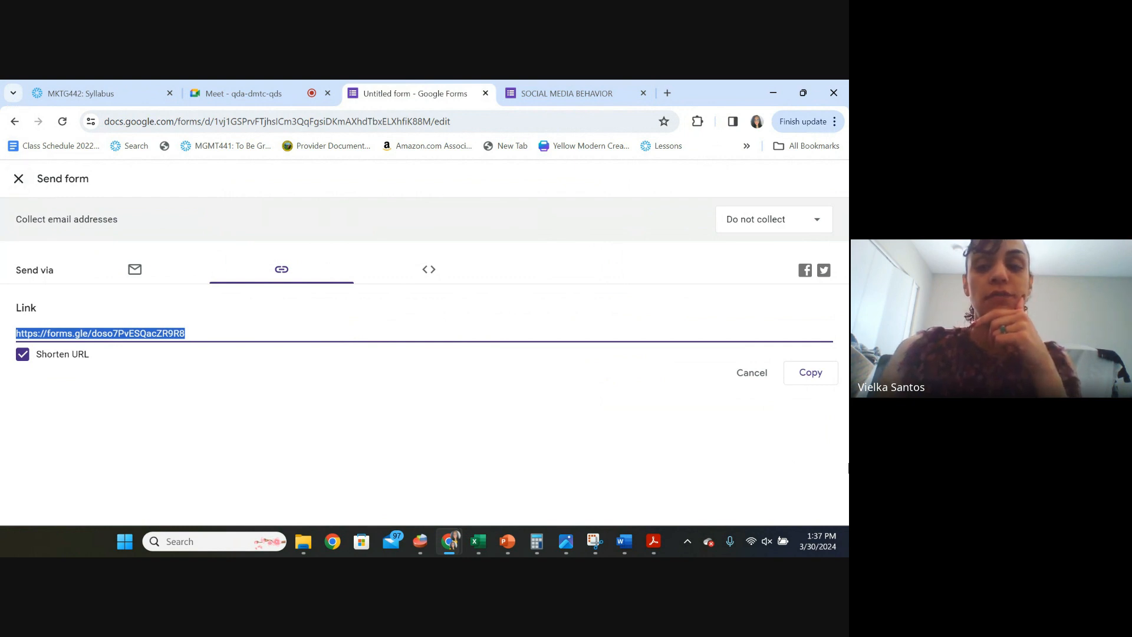
pyautogui.click(746, 383)
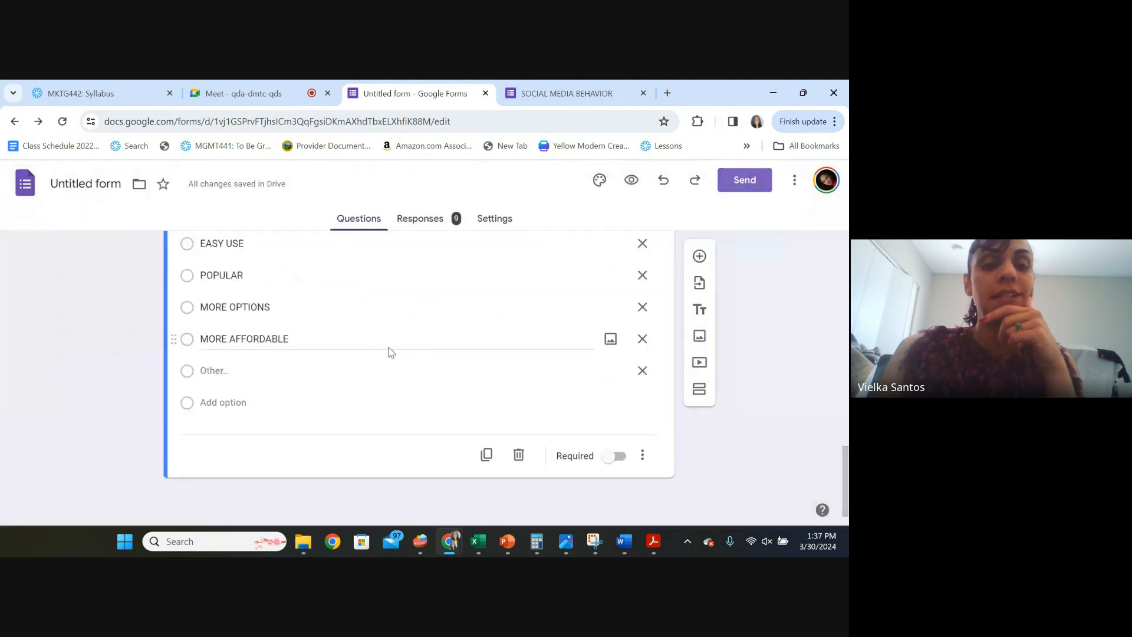
pyautogui.scroll(1, 401, 353)
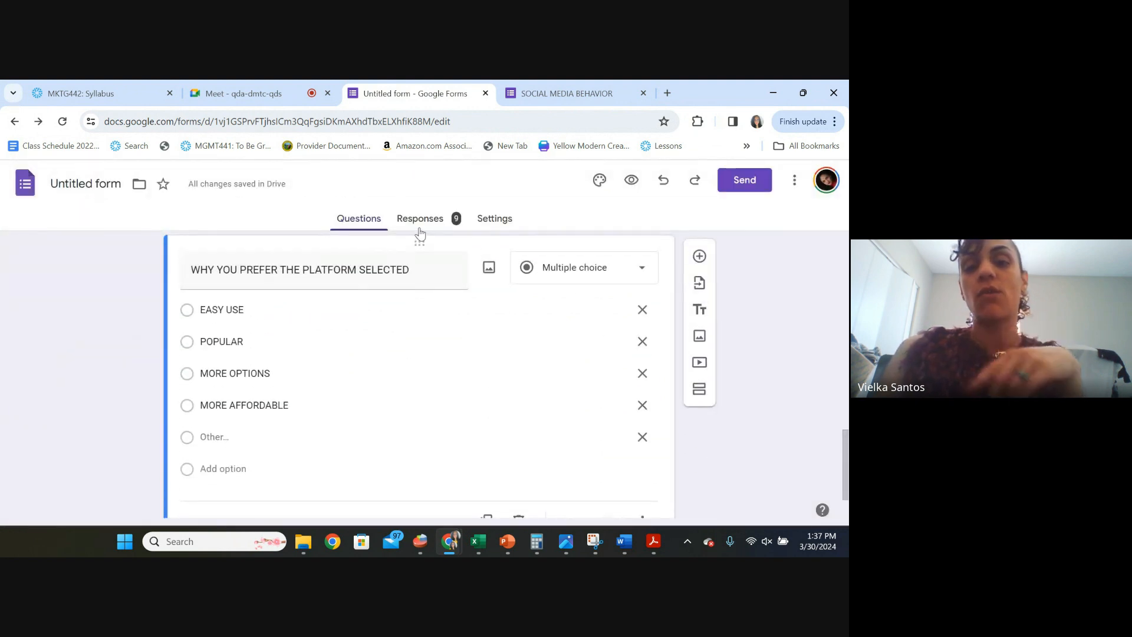
# - Start a tenth response, answering "No" to social media use, "WEEKLY" for frequency and "LESS THAN 2" for daily phone hours
pyautogui.click(574, 93)
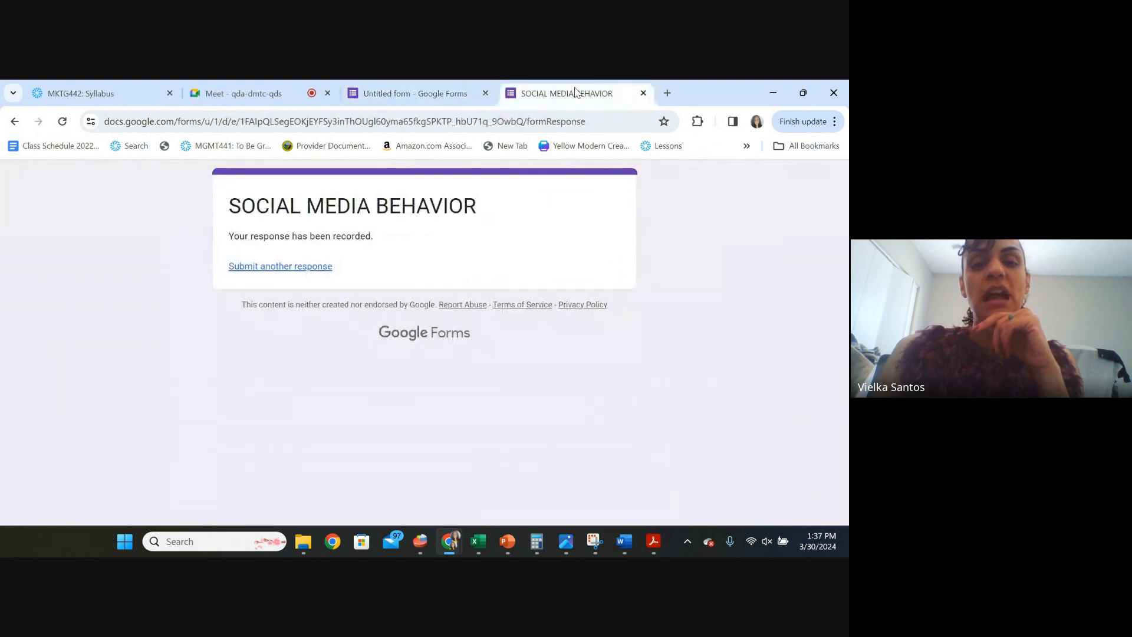
pyautogui.click(232, 270)
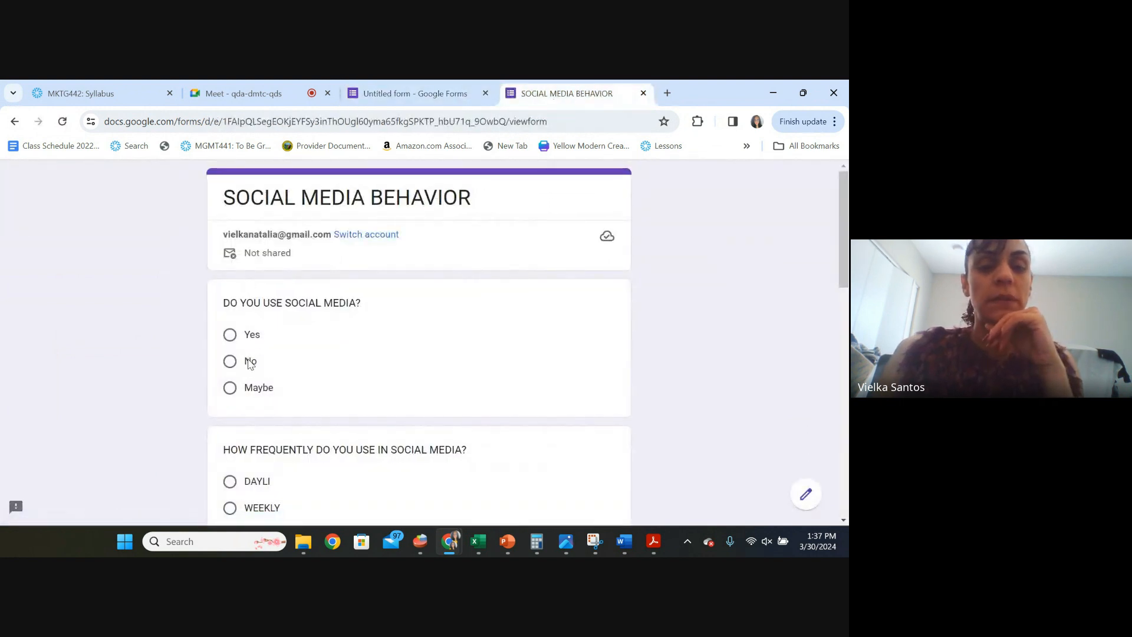
pyautogui.click(250, 362)
pyautogui.scroll(-3, 252, 377)
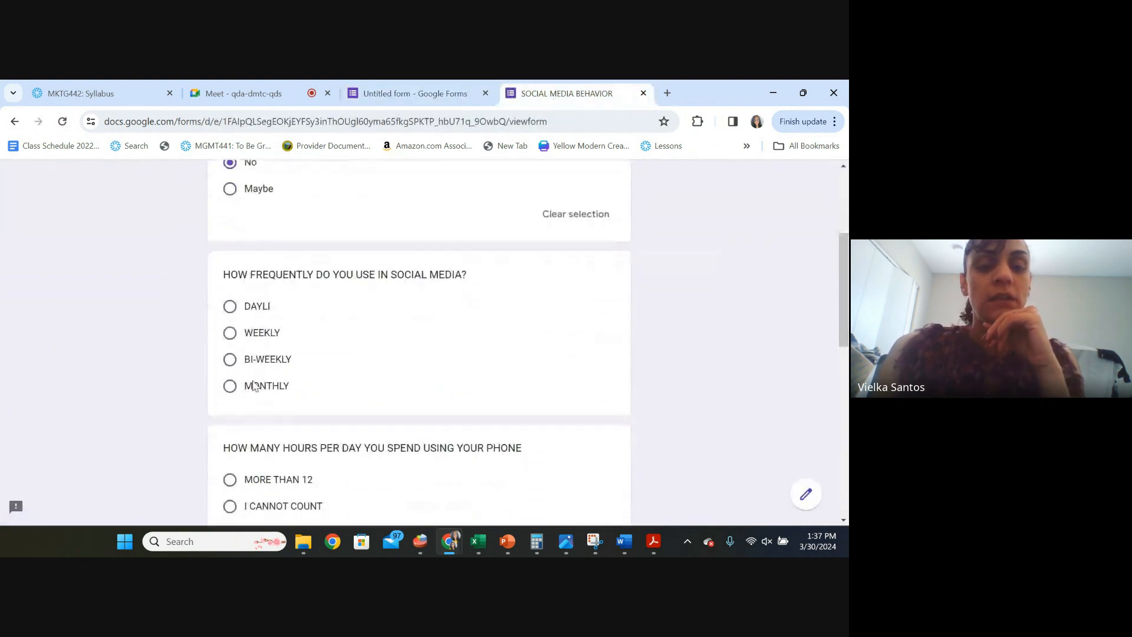
pyautogui.click(247, 334)
pyautogui.scroll(-3, 256, 397)
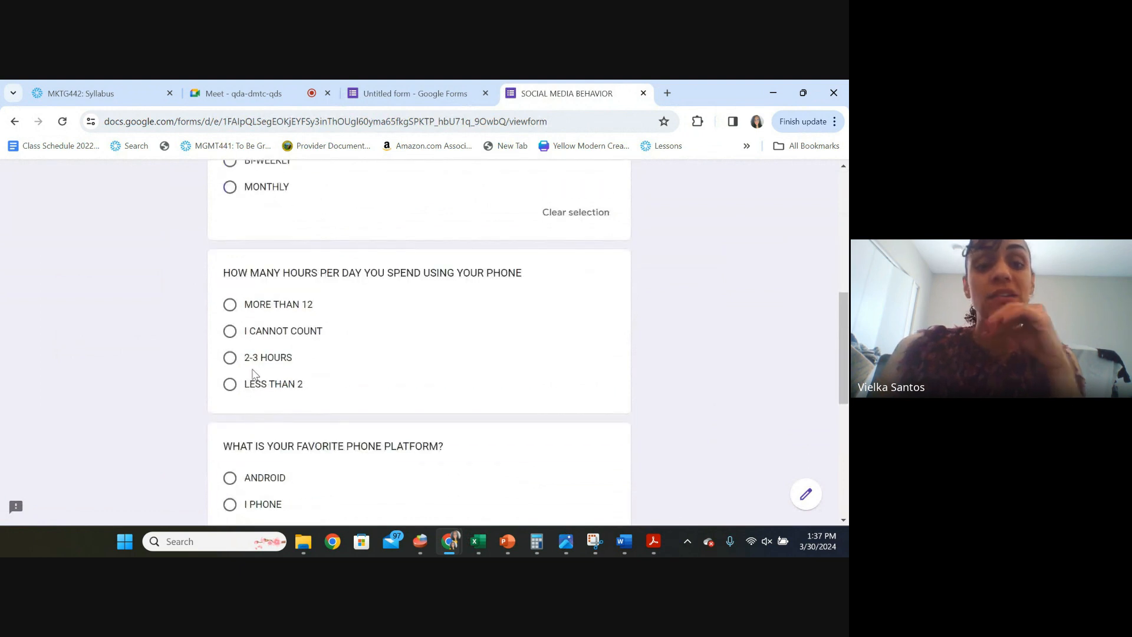
pyautogui.click(258, 384)
pyautogui.scroll(-2, 257, 406)
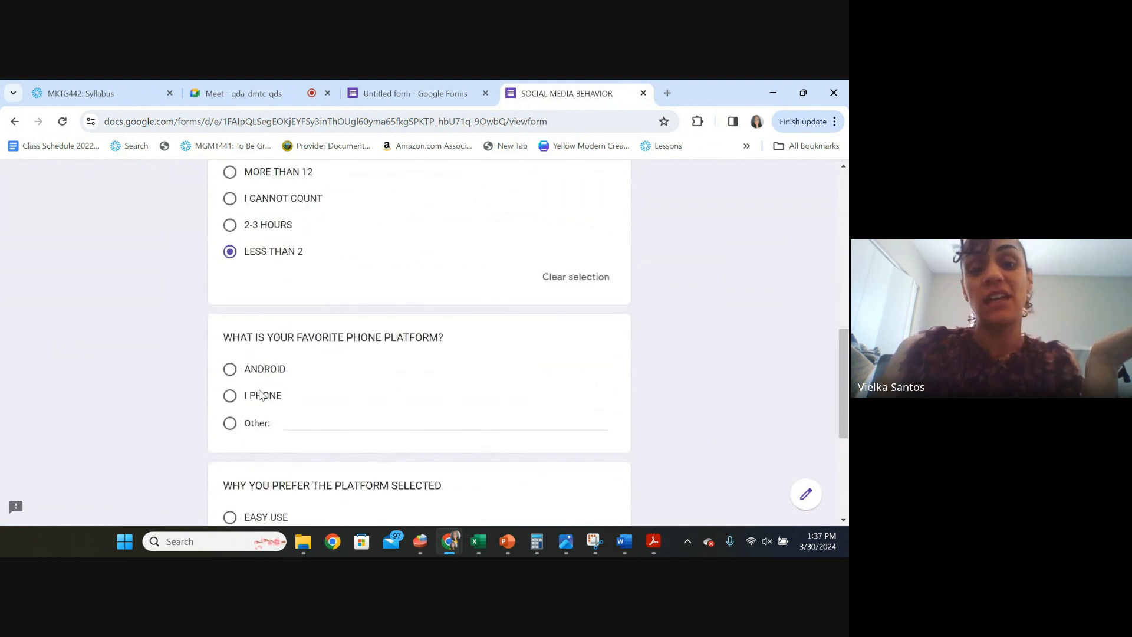
# - Choose "ANDROID" as favorite platform and "MORE AFFORDABLE" as the reason, and submit the tenth response
pyautogui.click(263, 369)
pyautogui.scroll(-3, 282, 412)
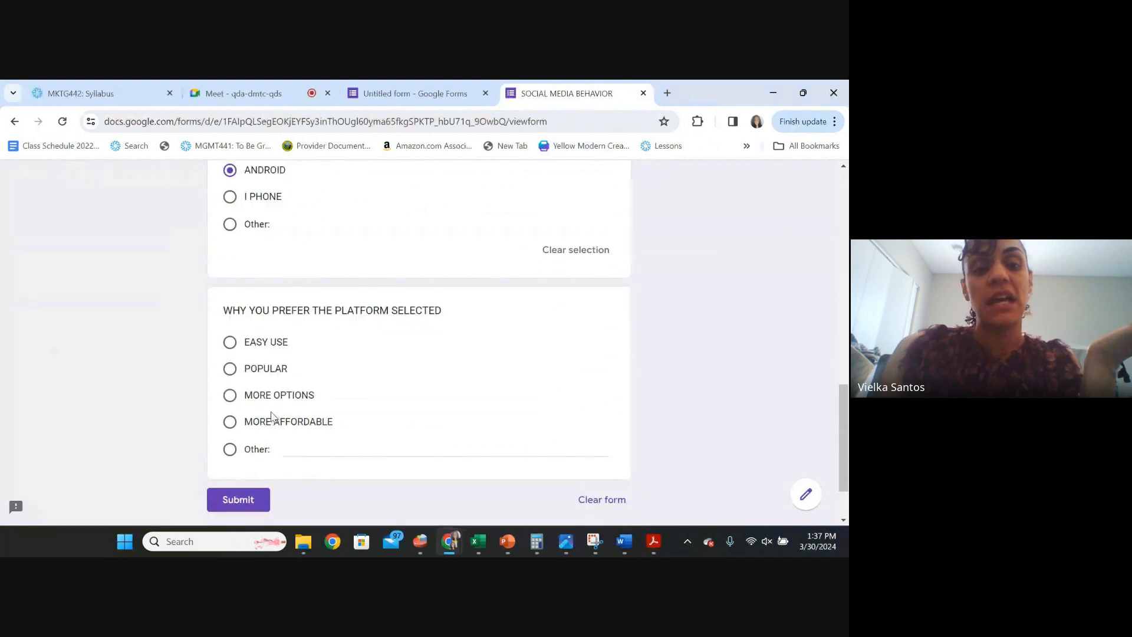
pyautogui.click(271, 422)
pyautogui.scroll(-2, 271, 425)
pyautogui.click(238, 419)
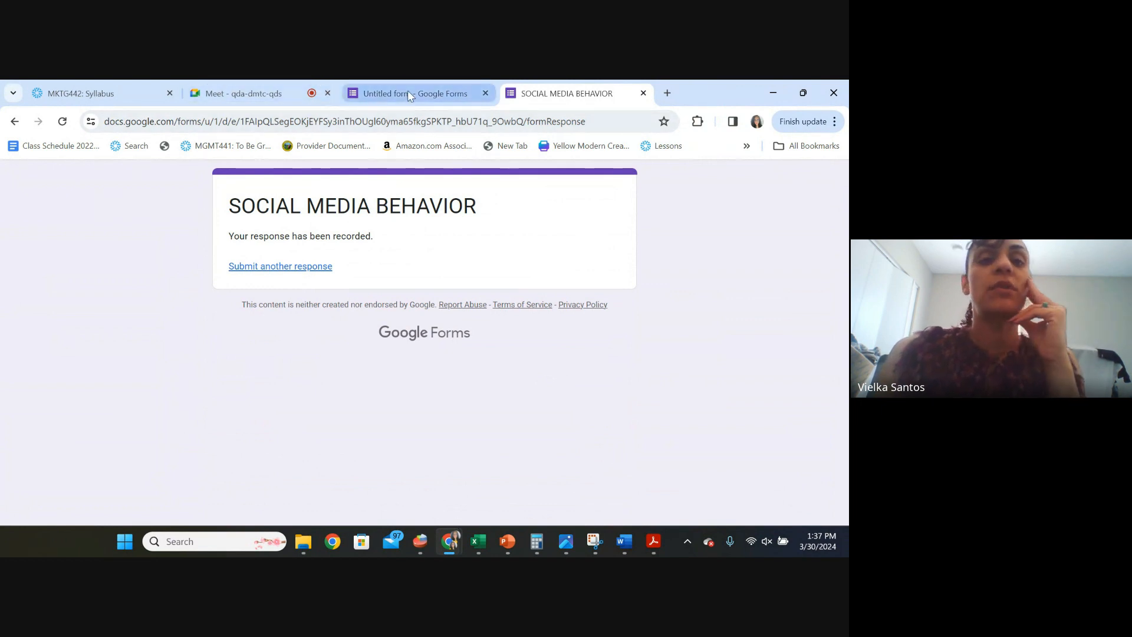
pyautogui.moveTo(405, 107)
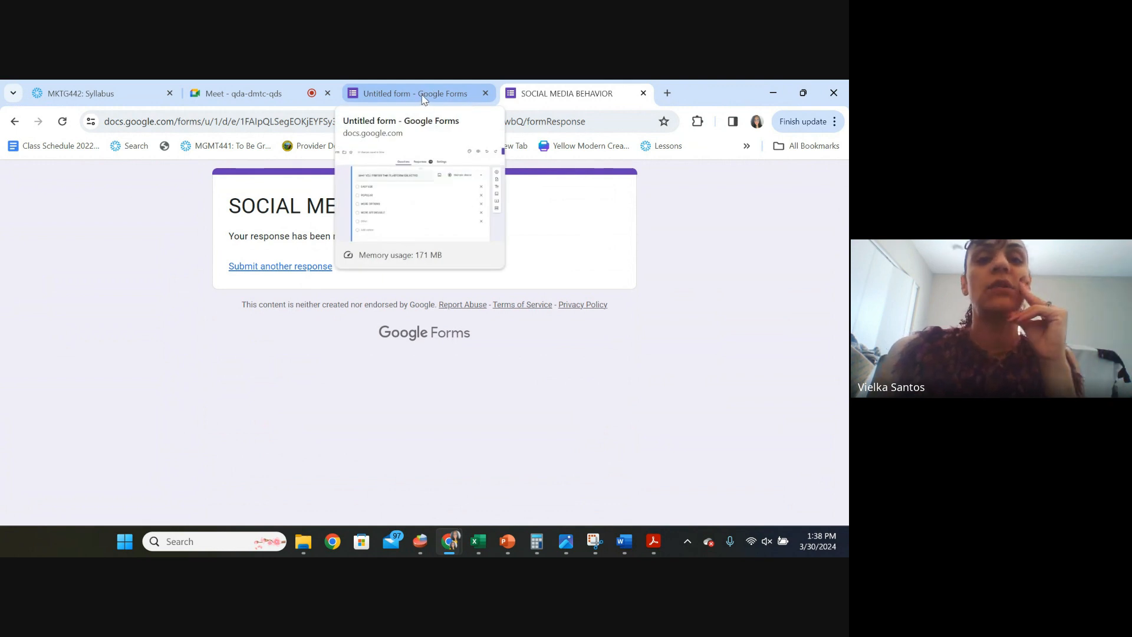
pyautogui.click(272, 90)
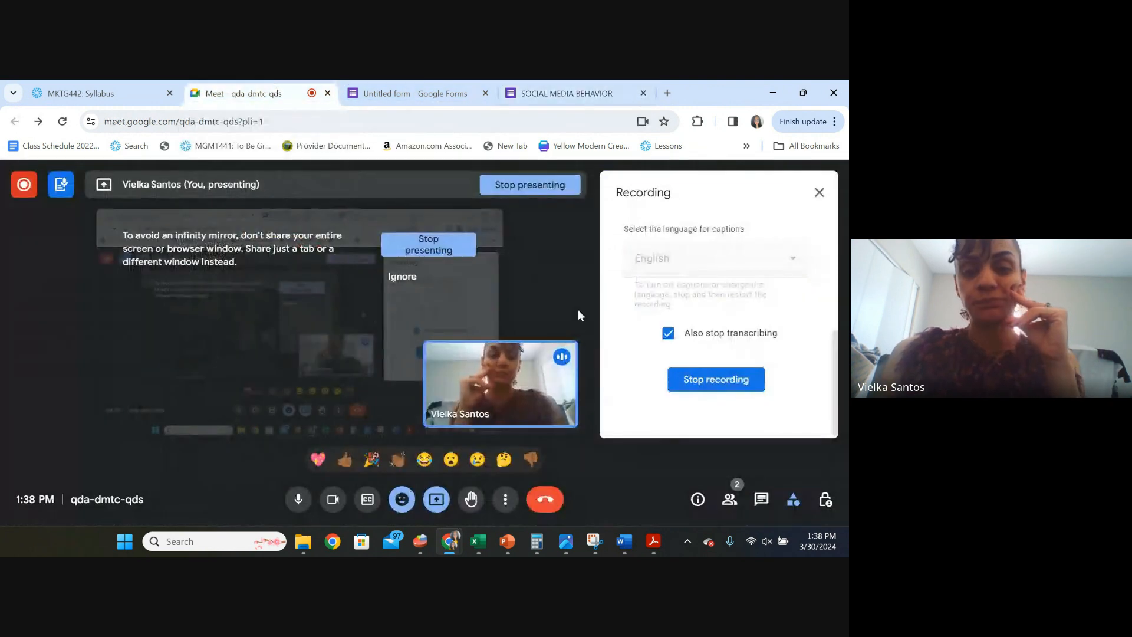
pyautogui.click(413, 93)
pyautogui.click(569, 93)
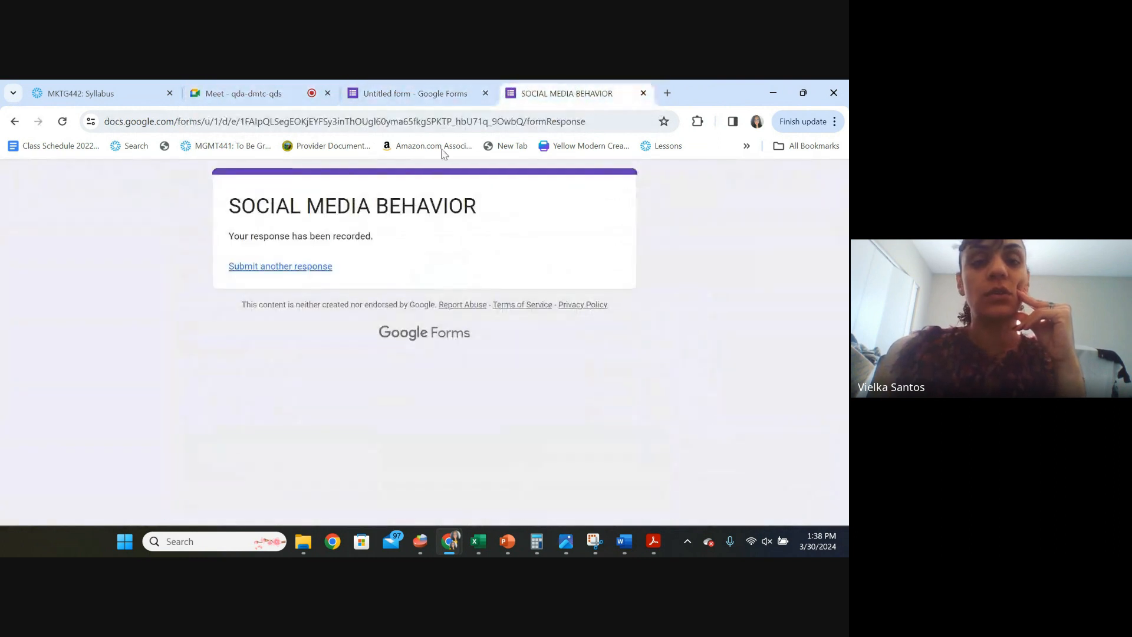
# - Open the form's response summary in the editor and look at the chart for the social media use question
pyautogui.click(413, 93)
pyautogui.click(439, 223)
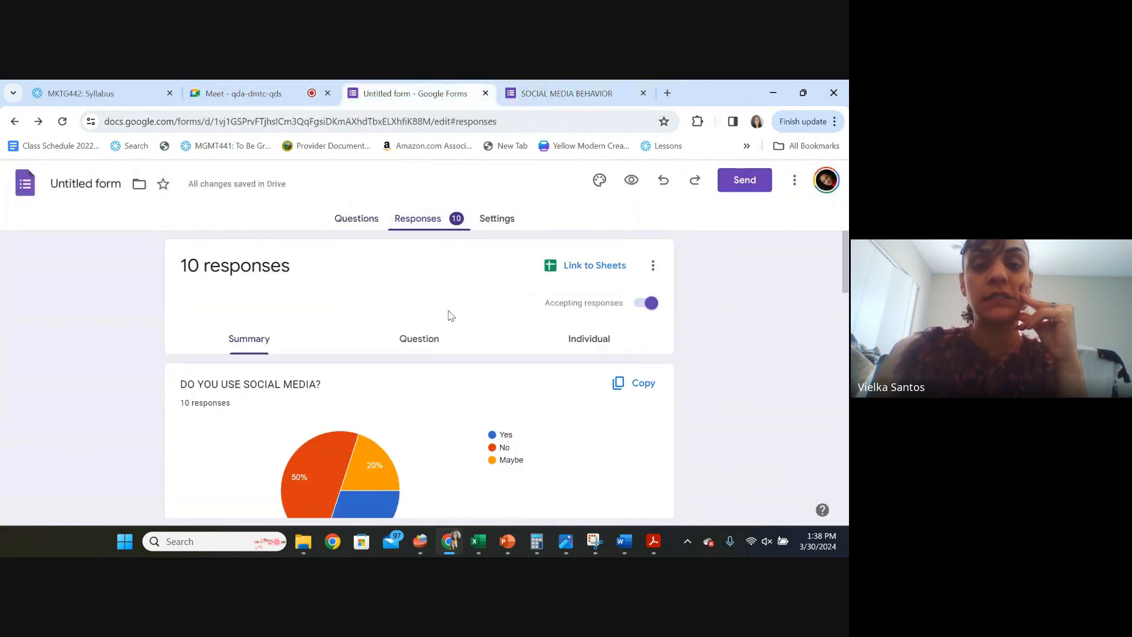
pyautogui.scroll(-1, 450, 445)
pyautogui.scroll(1, 449, 445)
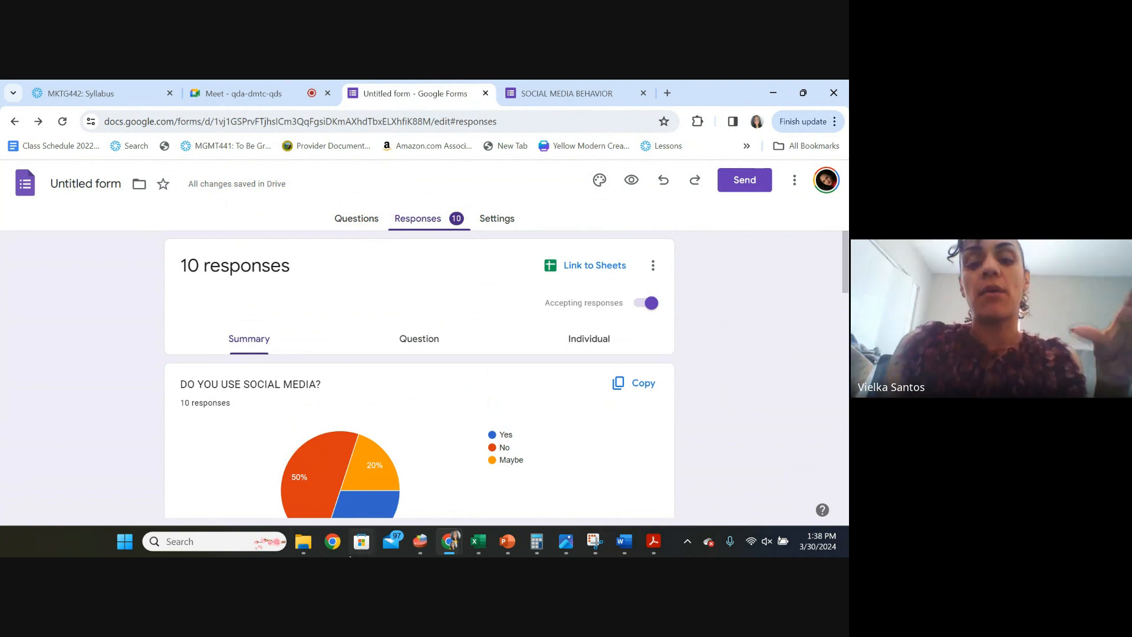
# - Switch to PowerPoint, create a new blank presentation and show its design themes
pyautogui.click(505, 548)
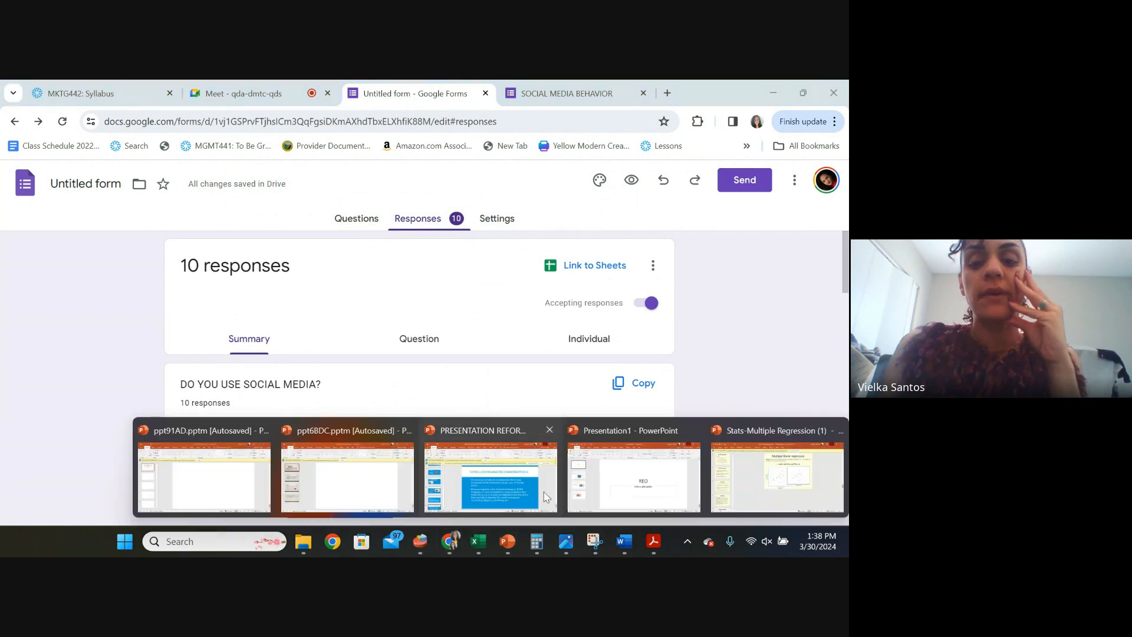
pyautogui.click(501, 480)
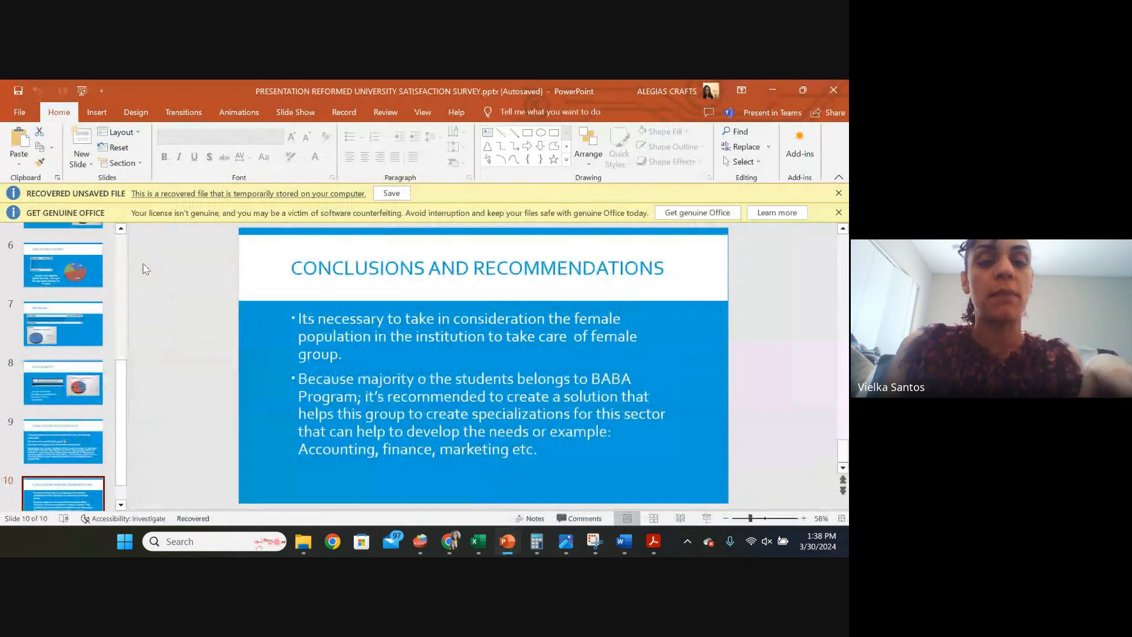
pyautogui.click(22, 109)
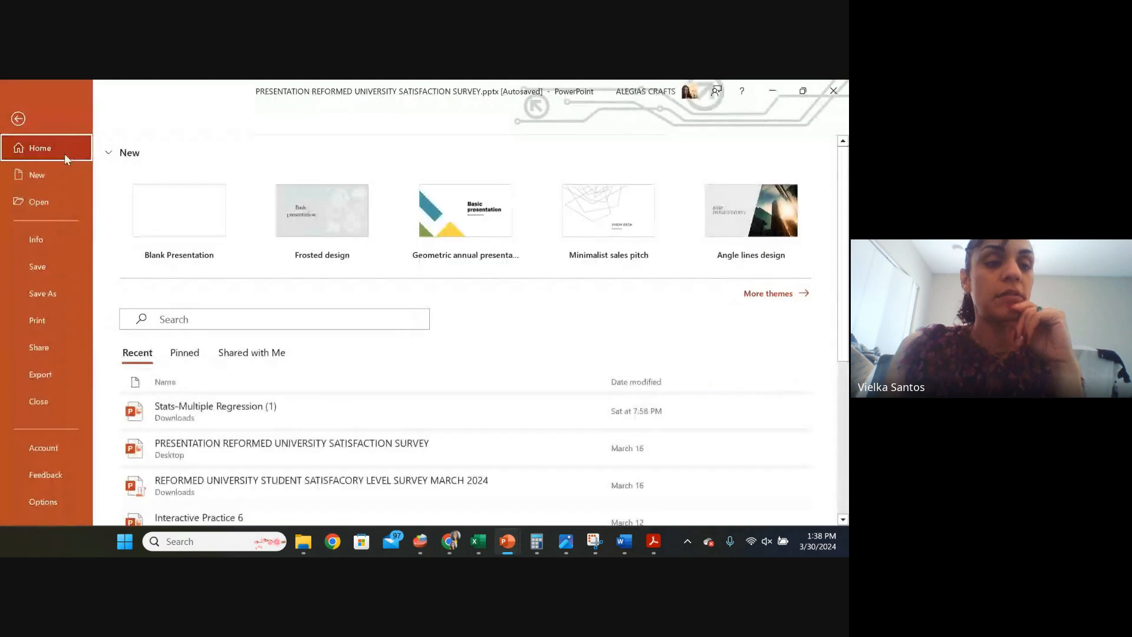
pyautogui.click(47, 183)
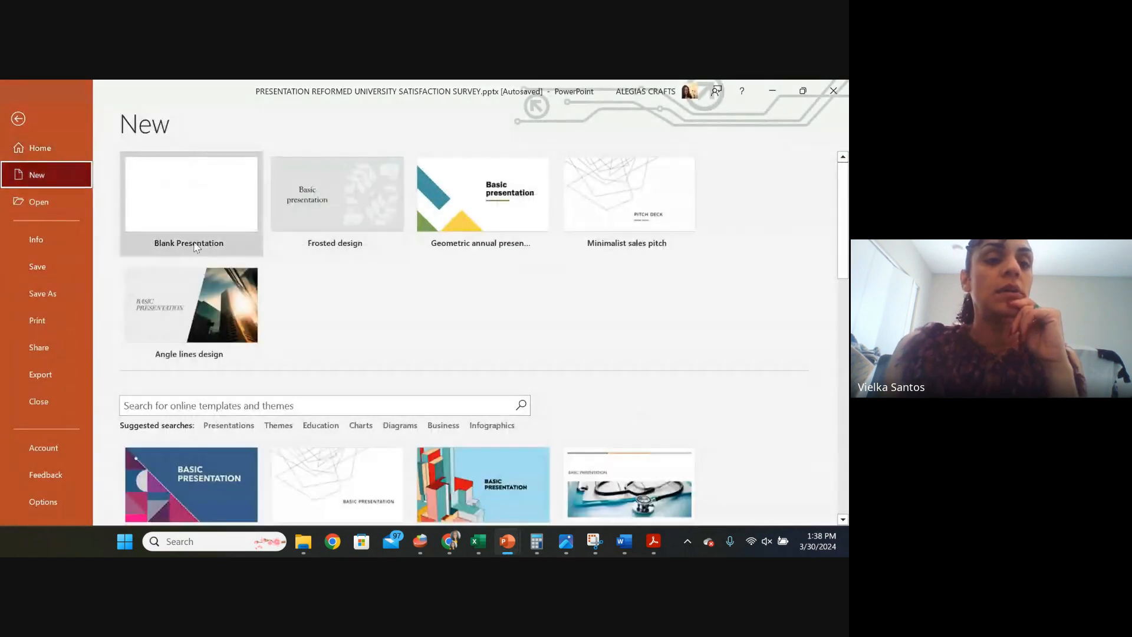
pyautogui.click(190, 244)
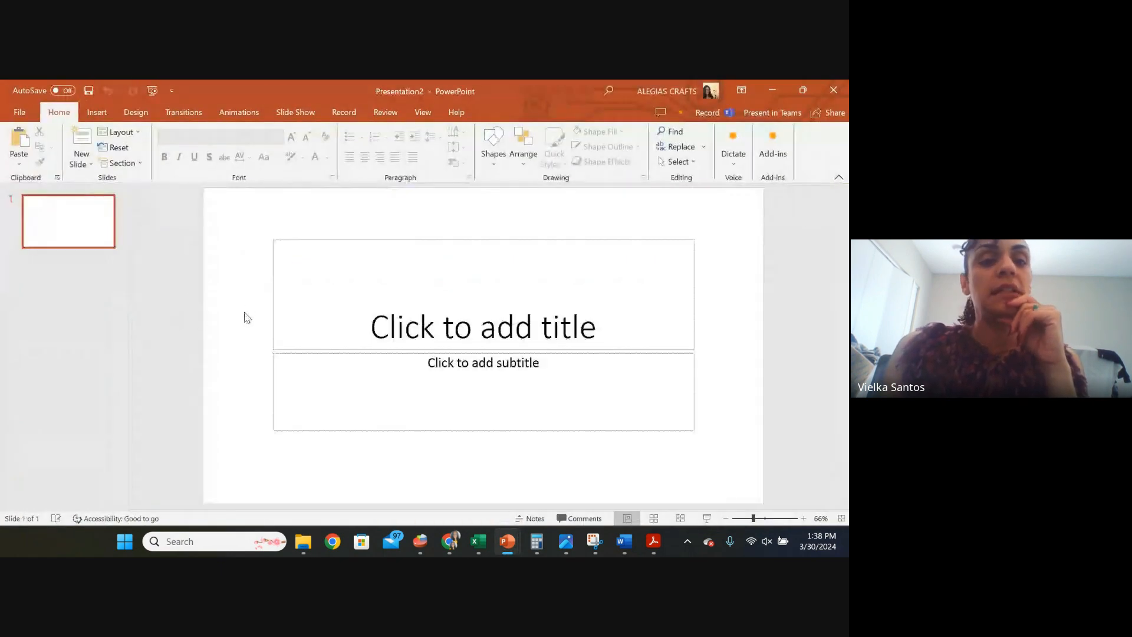
pyautogui.click(136, 112)
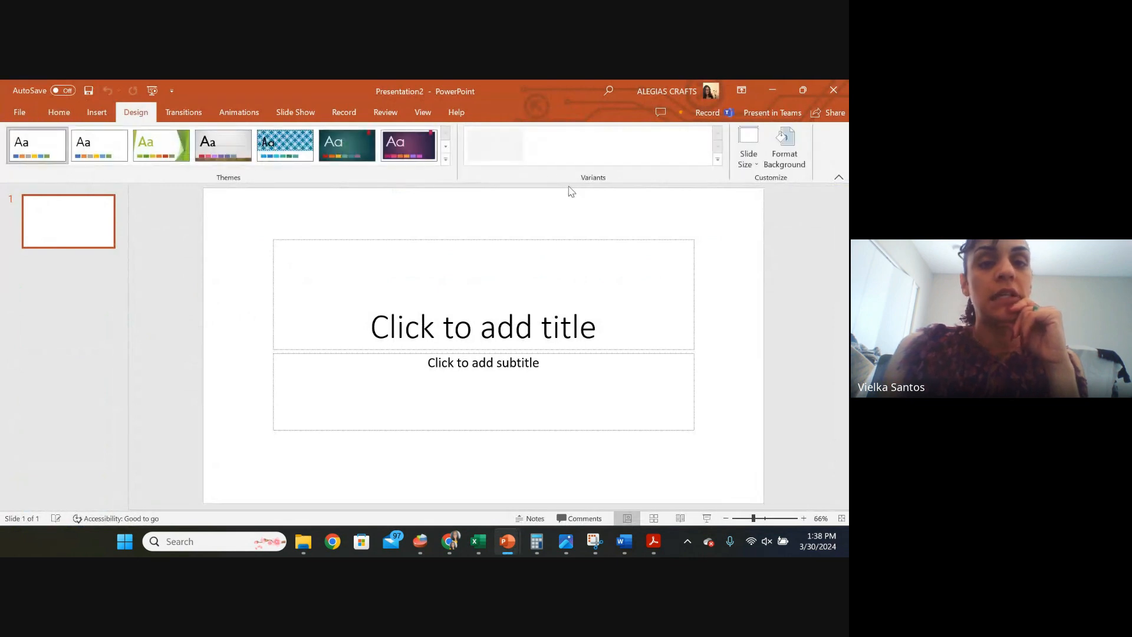
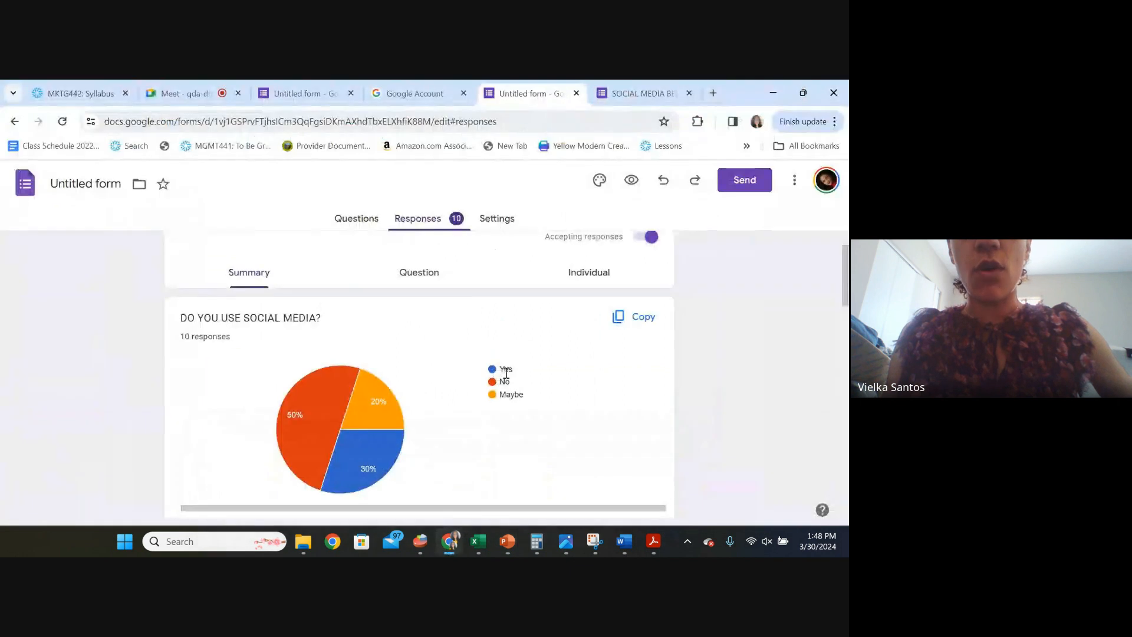
# - Copy the "HOW FREQUENTLY DO YOU USE IN SOCIAL MEDIA?" chart and paste it into slide 6 of the SOCIAL MEDIA BEHAVIOR EXAMPLE presentation in PowerPoint
pyautogui.scroll(-5, 487, 326)
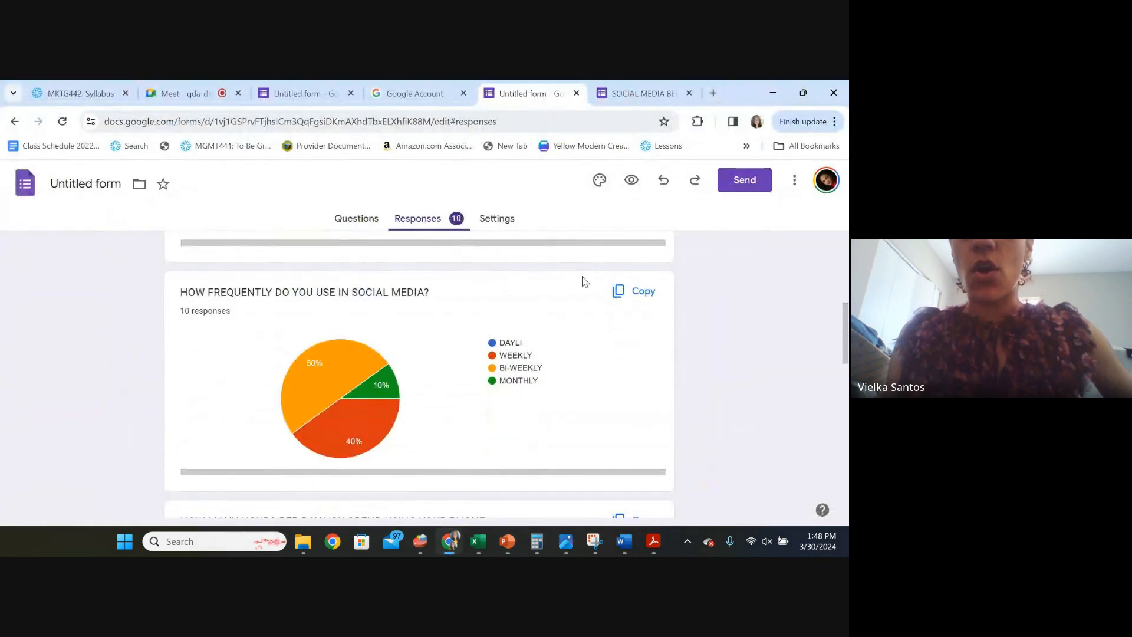
pyautogui.click(619, 291)
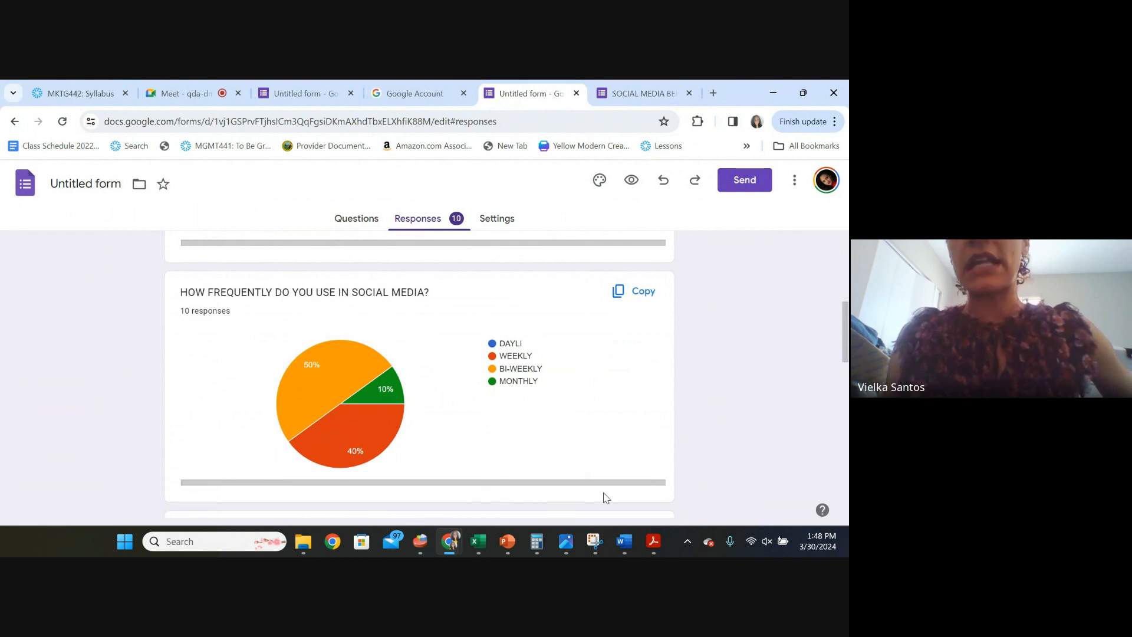
pyautogui.click(508, 543)
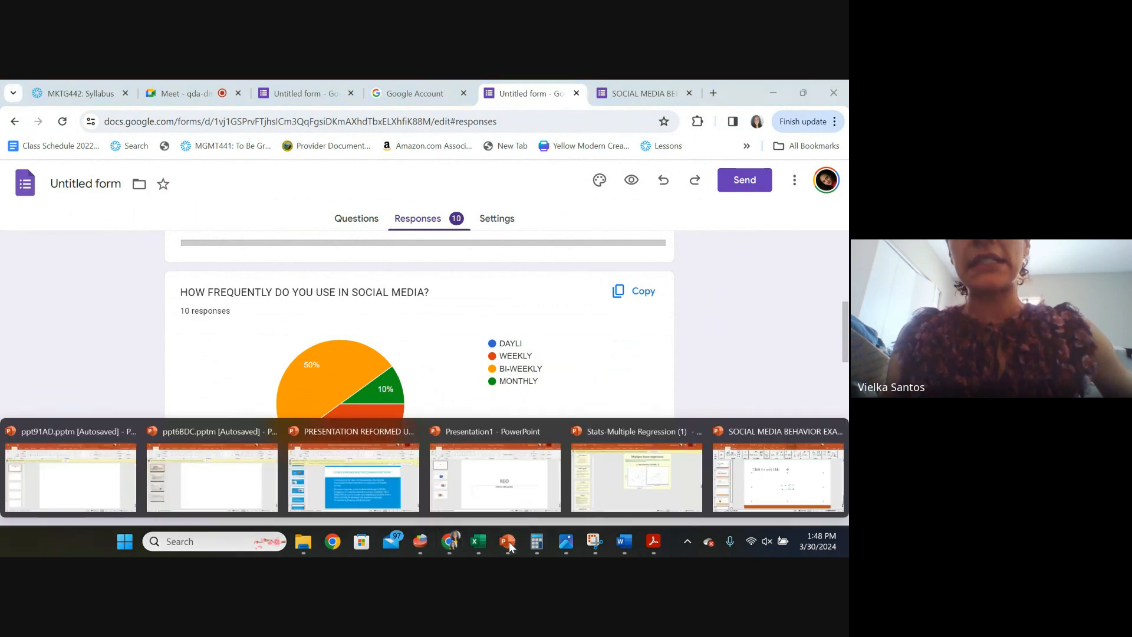
pyautogui.click(778, 474)
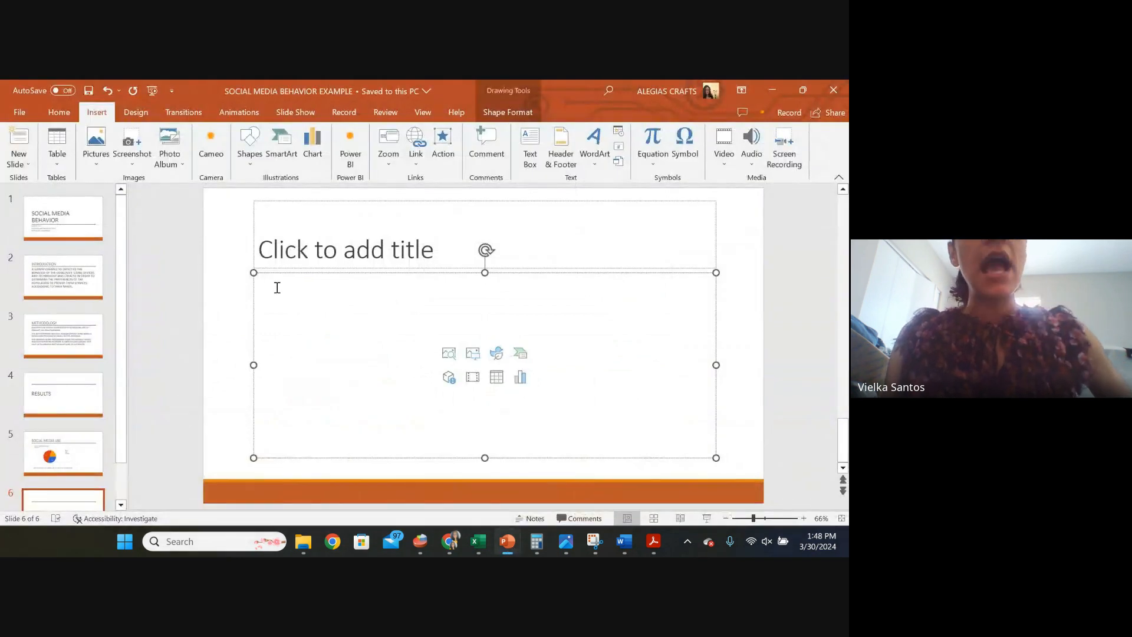
pyautogui.rightClick(278, 290)
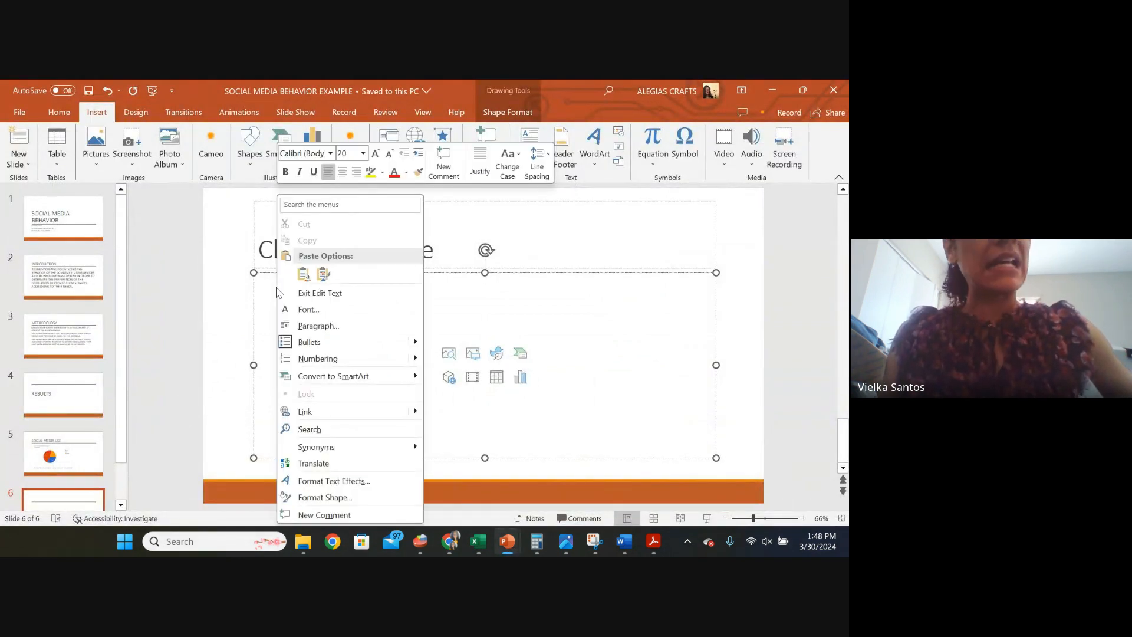
pyautogui.click(324, 275)
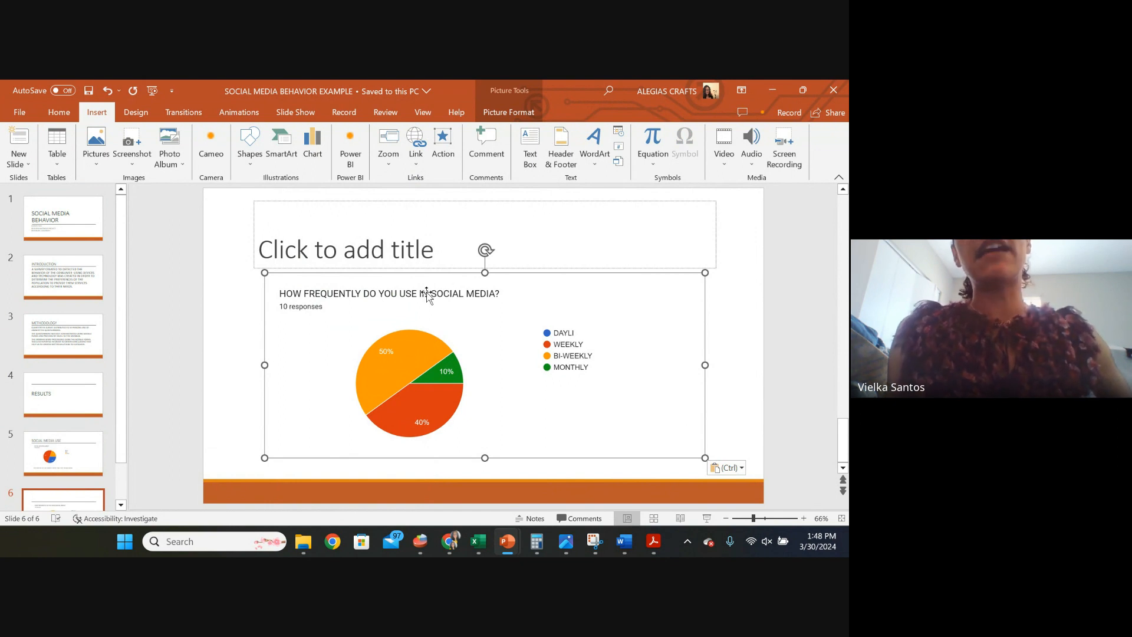
# - Title the frequency chart slide "FREQUENTLY"
pyautogui.click(354, 255)
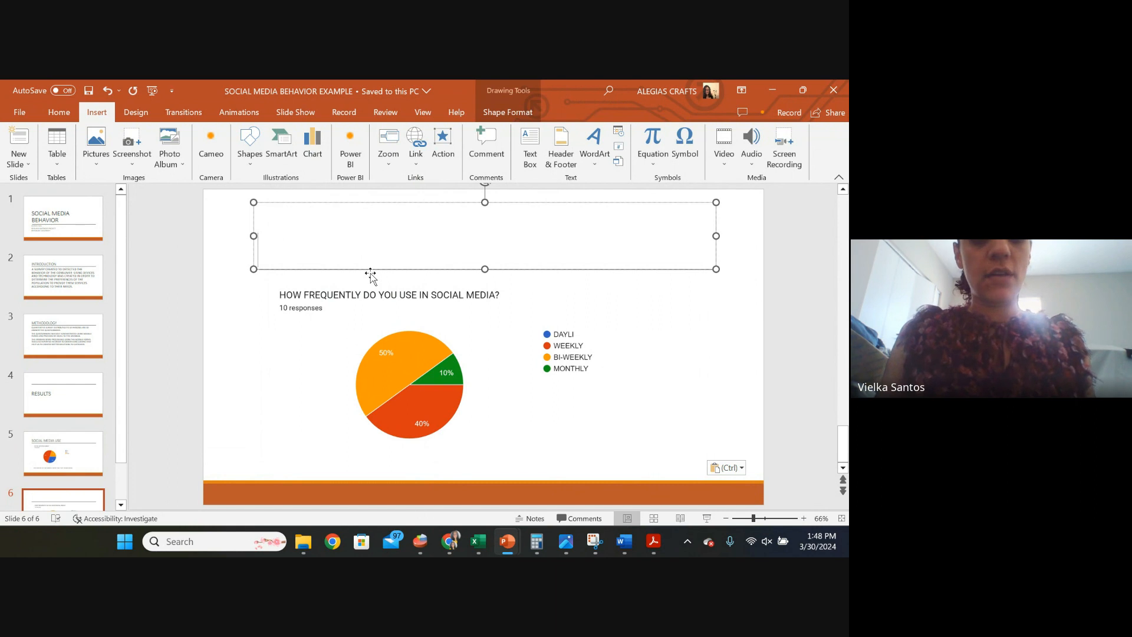
pyautogui.write('REQU')
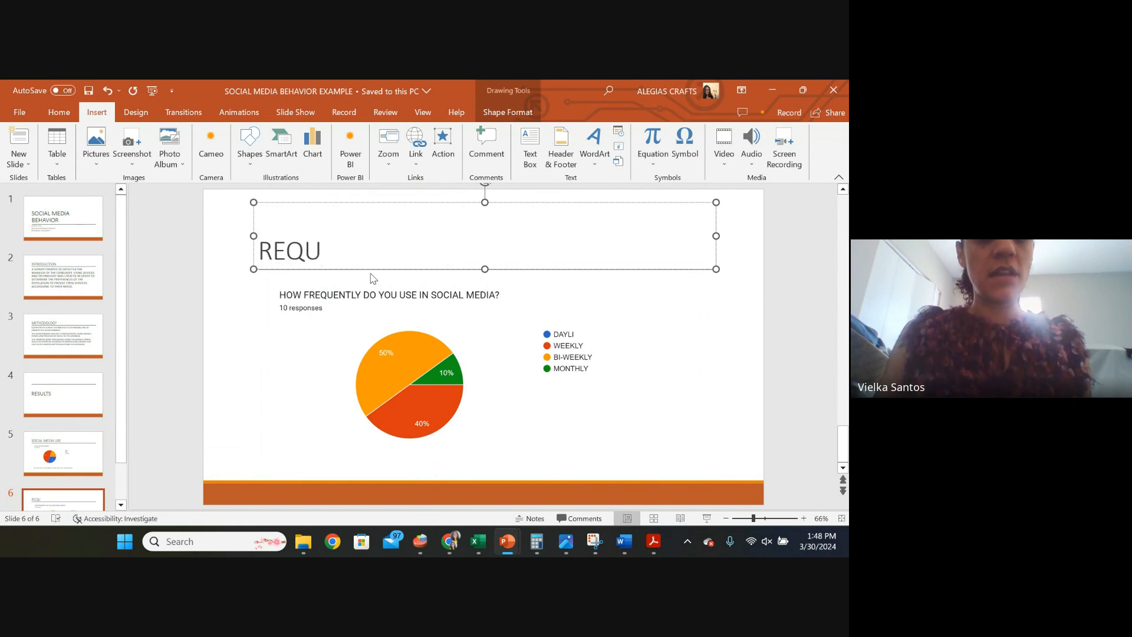
pyautogui.press('BackSpace')
pyautogui.press('BackSpace')
pyautogui.press('BackSpace')
pyautogui.write('FREQ')
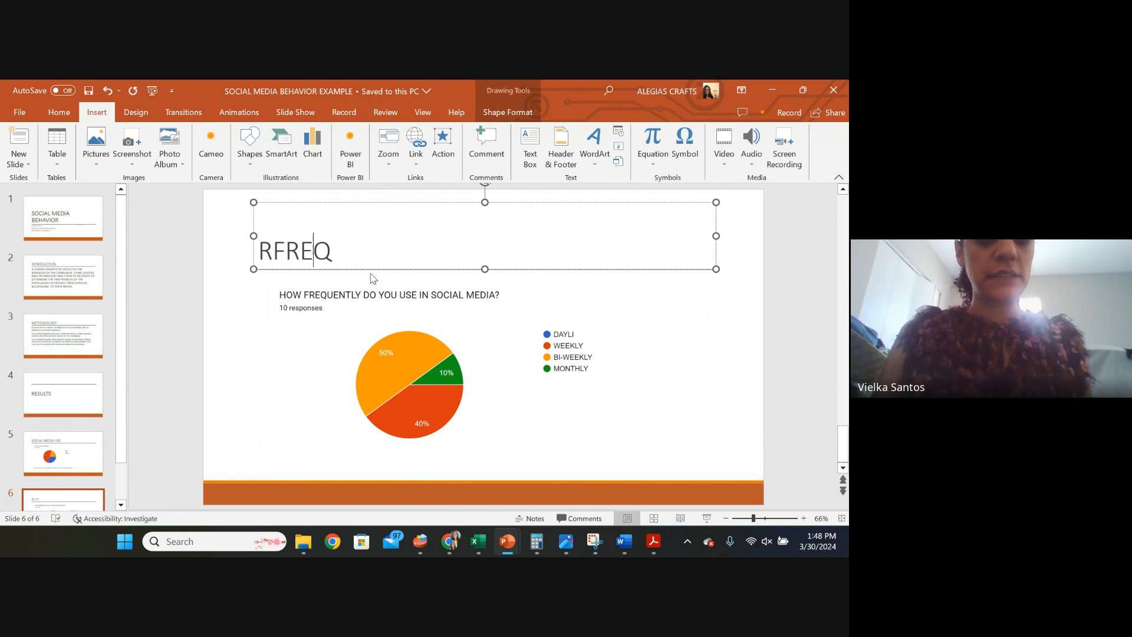
pyautogui.write('U')
pyautogui.press('BackSpace')
pyautogui.press('BackSpace')
pyautogui.press('BackSpace')
pyautogui.press('BackSpace')
pyautogui.press('BackSpace')
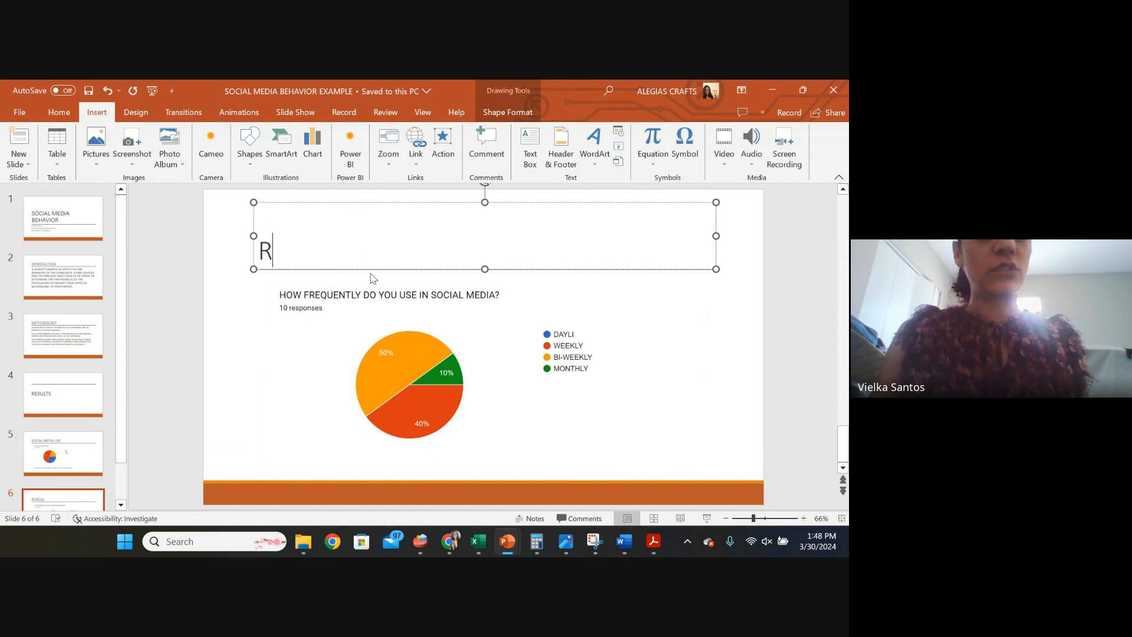
pyautogui.press('BackSpace')
pyautogui.write('FREQU')
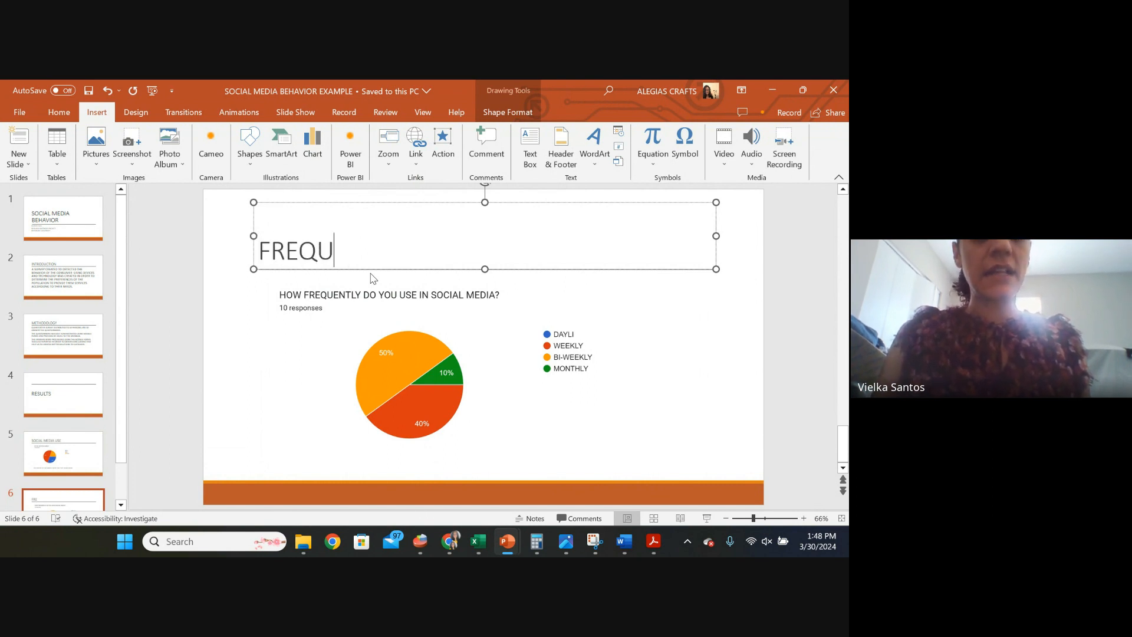
pyautogui.write('E')
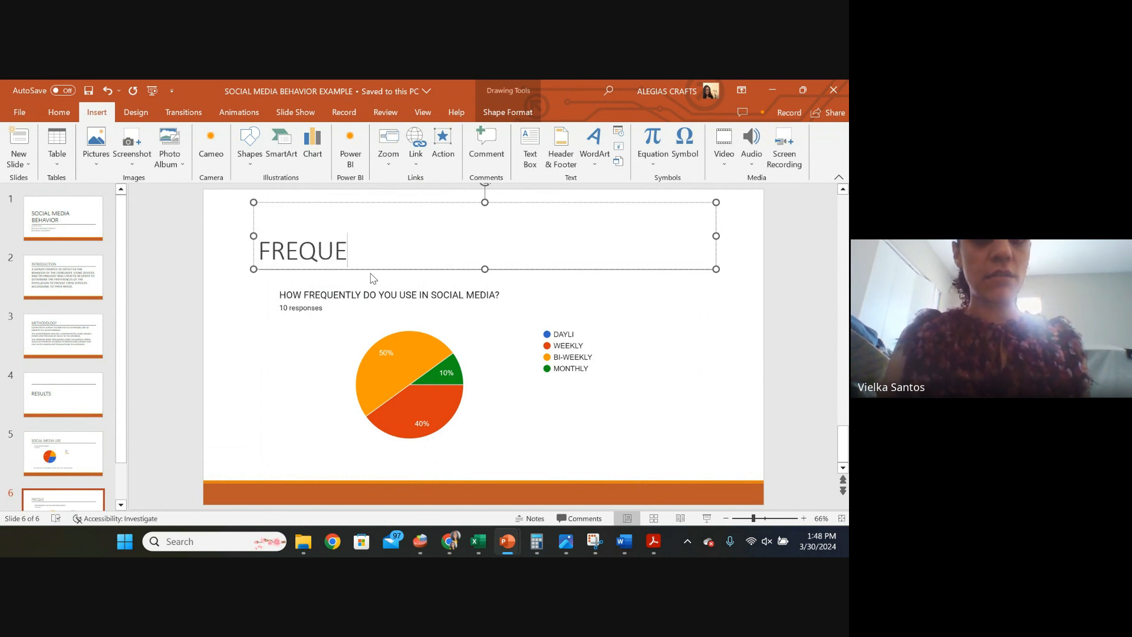
pyautogui.write('N')
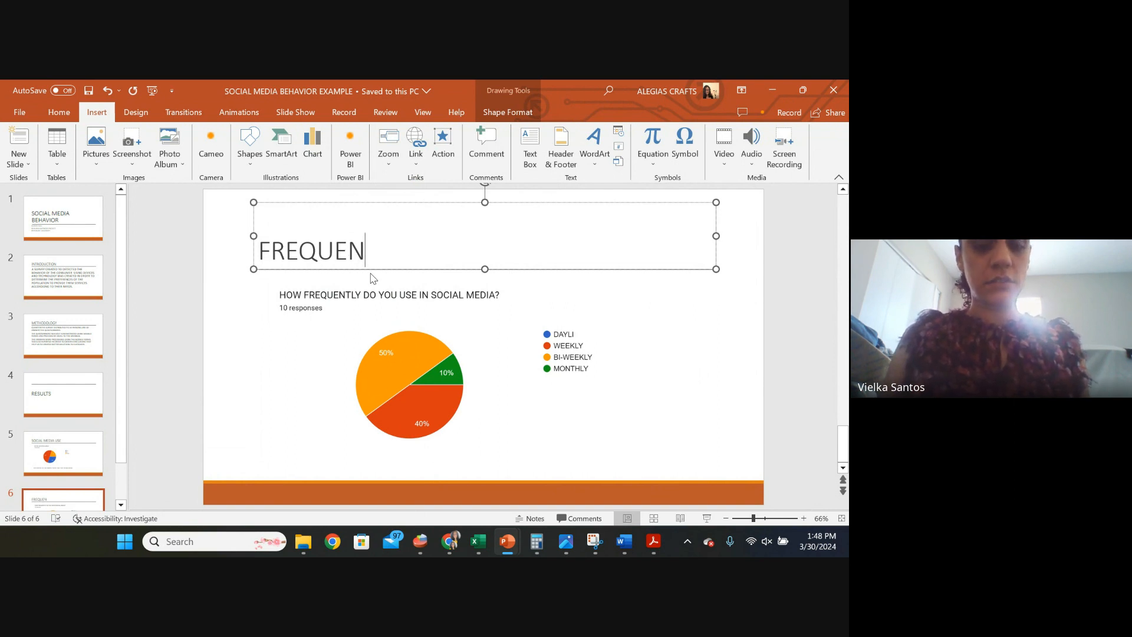
pyautogui.write('TLY')
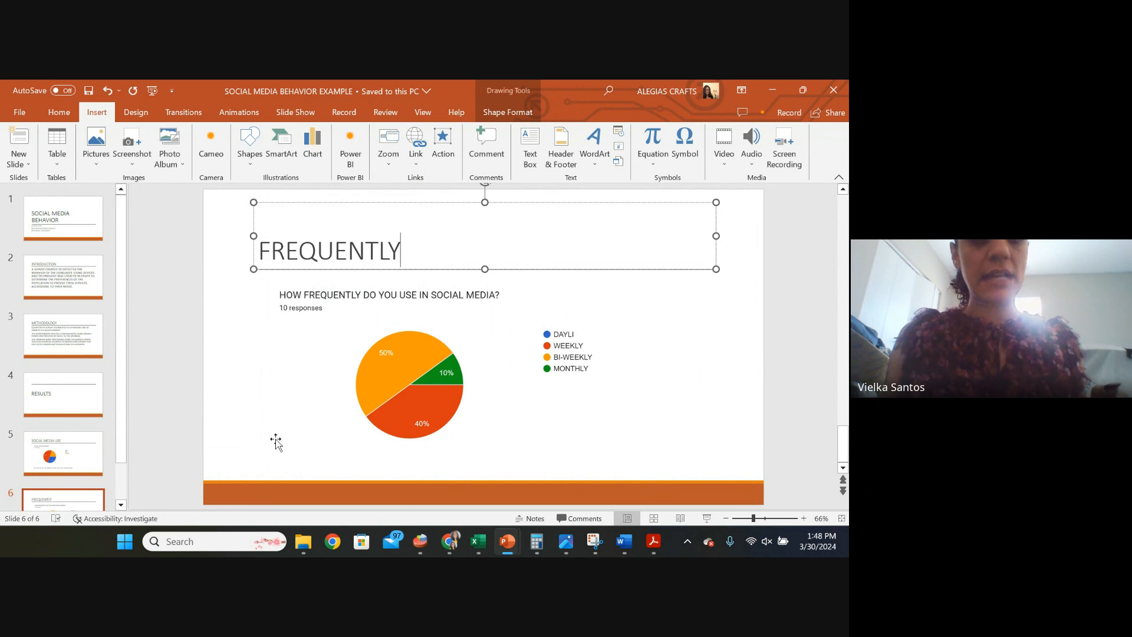
# - Add a text box below the frequency chart reading "40% STATED THAT THEY USE SOCIAL MEDIA BI-WEEKLY"
pyautogui.click(275, 441)
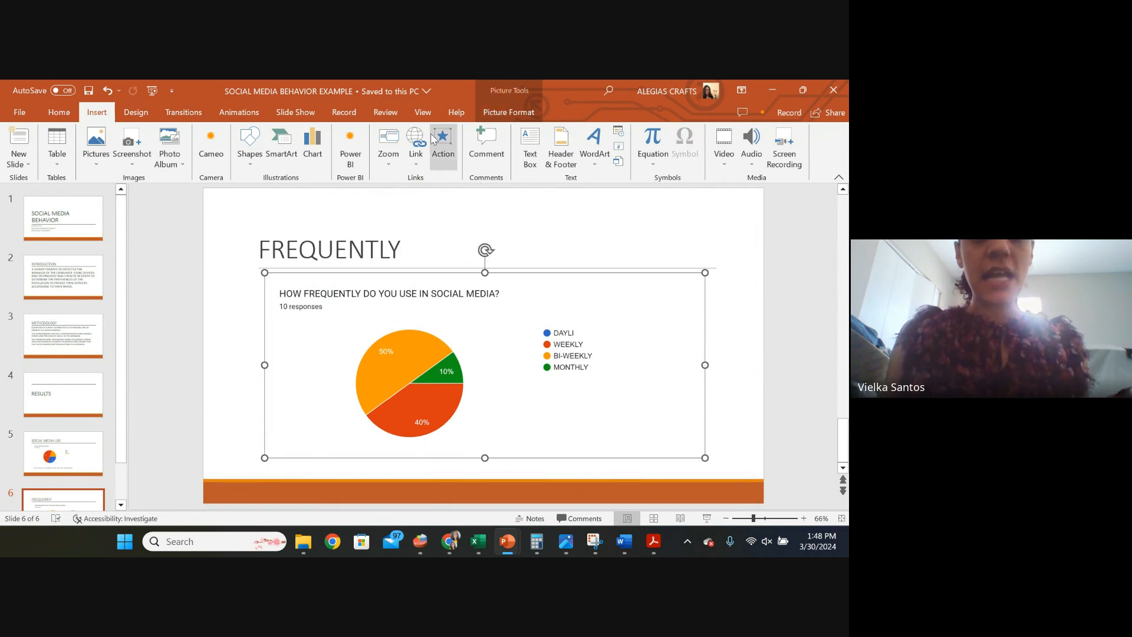
pyautogui.click(530, 144)
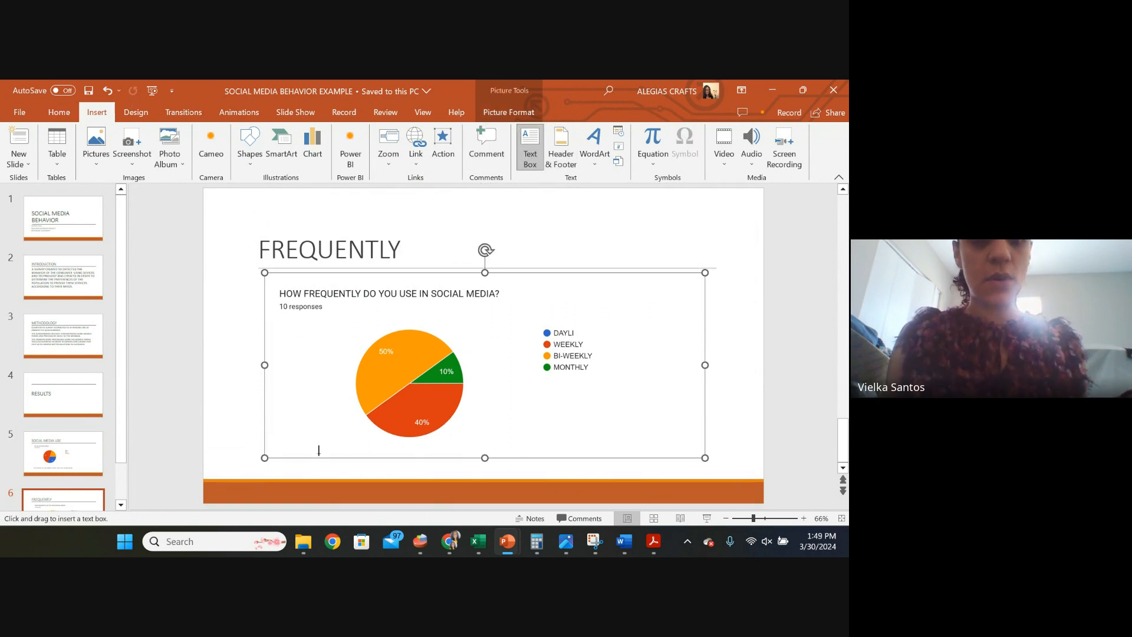
pyautogui.moveTo(274, 440)
pyautogui.mouseDown()
pyautogui.moveTo(417, 440)
pyautogui.moveTo(510, 476)
pyautogui.moveTo(572, 472)
pyautogui.mouseUp()
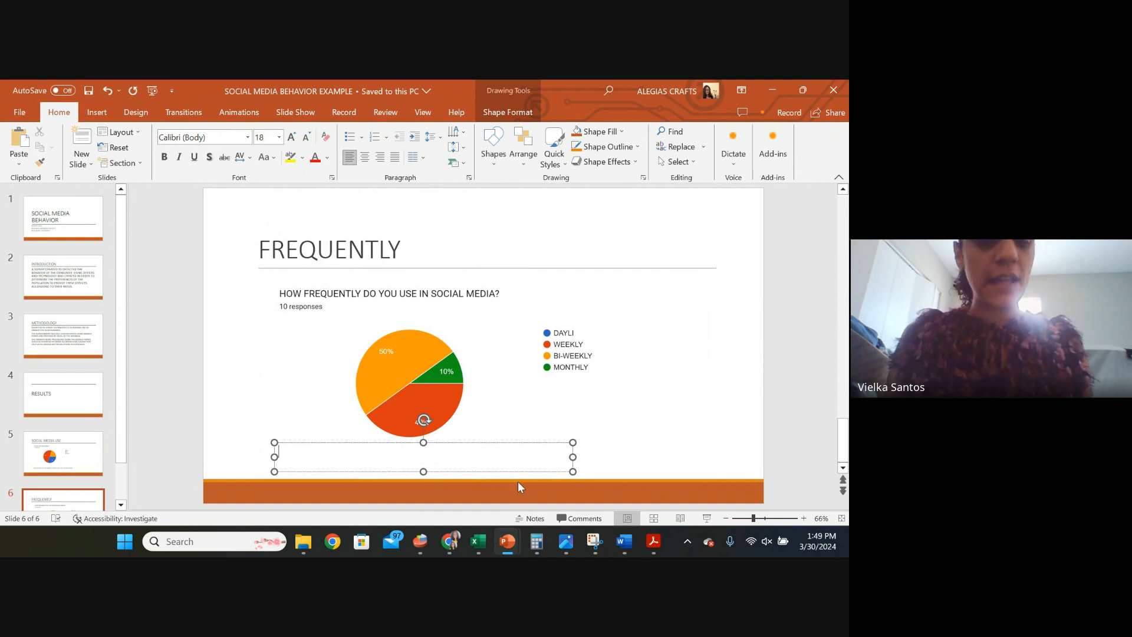
pyautogui.write('40')
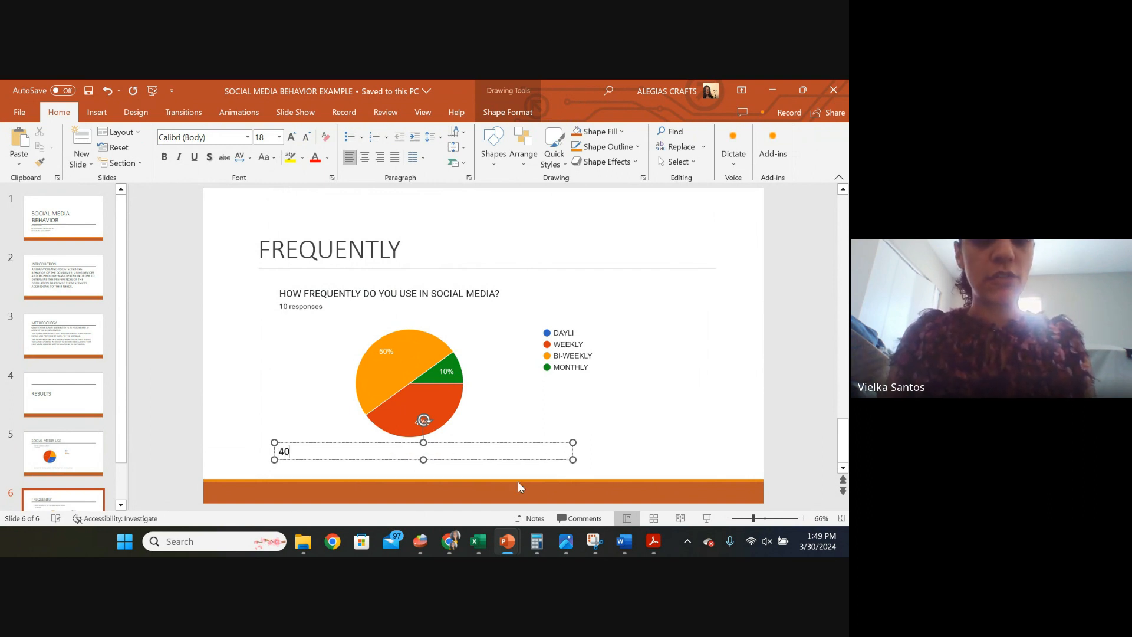
pyautogui.write('% STATED ')
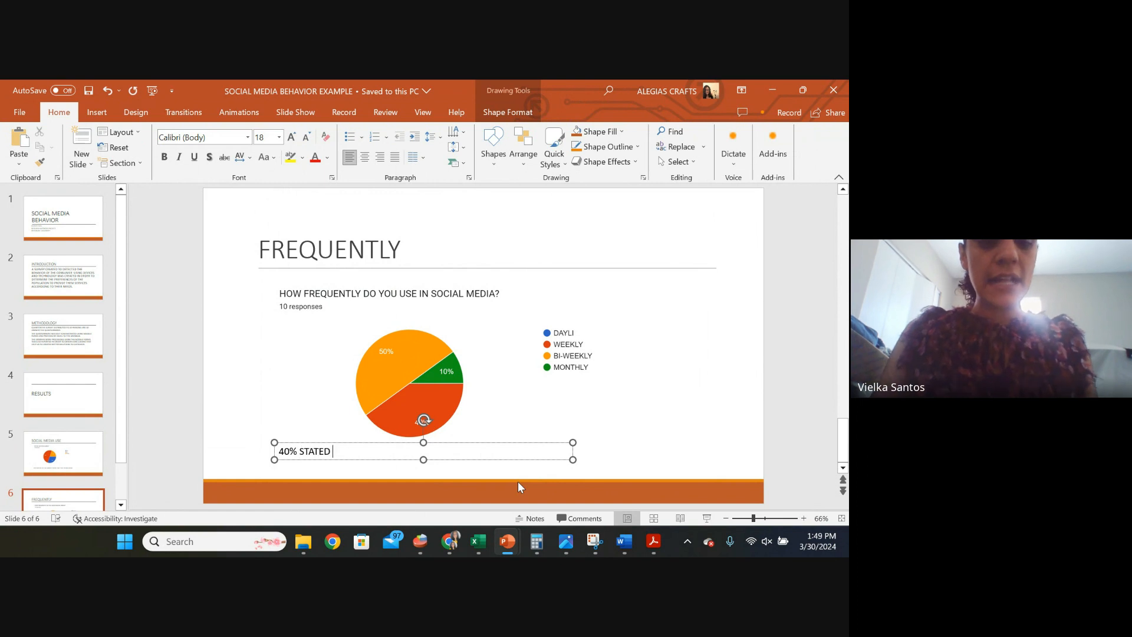
pyautogui.write('THAT THEY ')
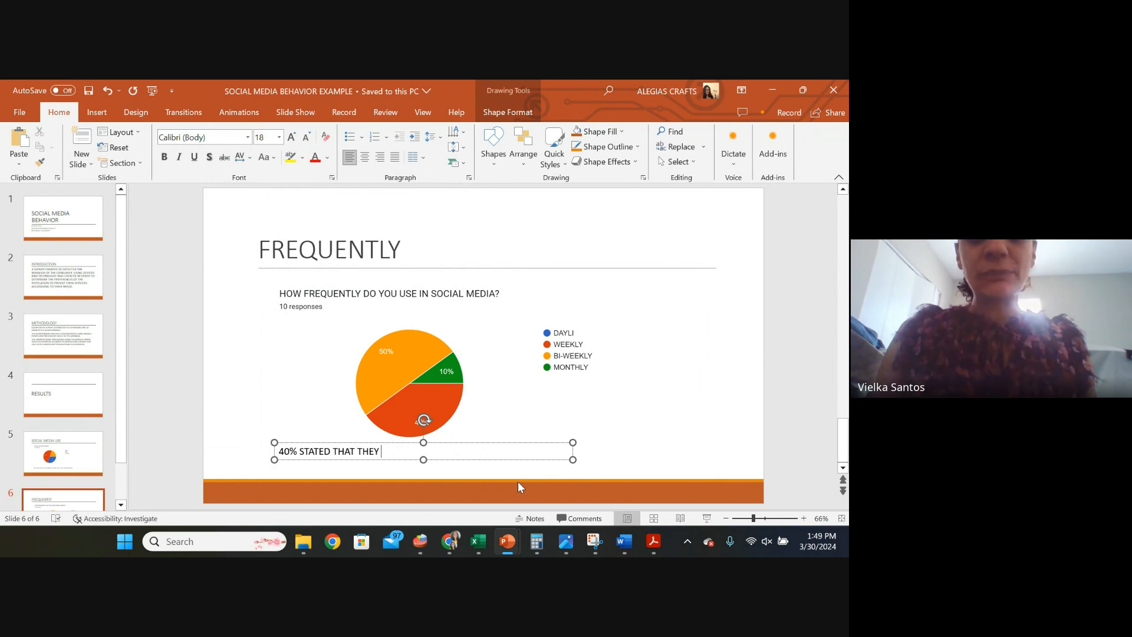
pyautogui.write('USE SOCIAL MEDIA')
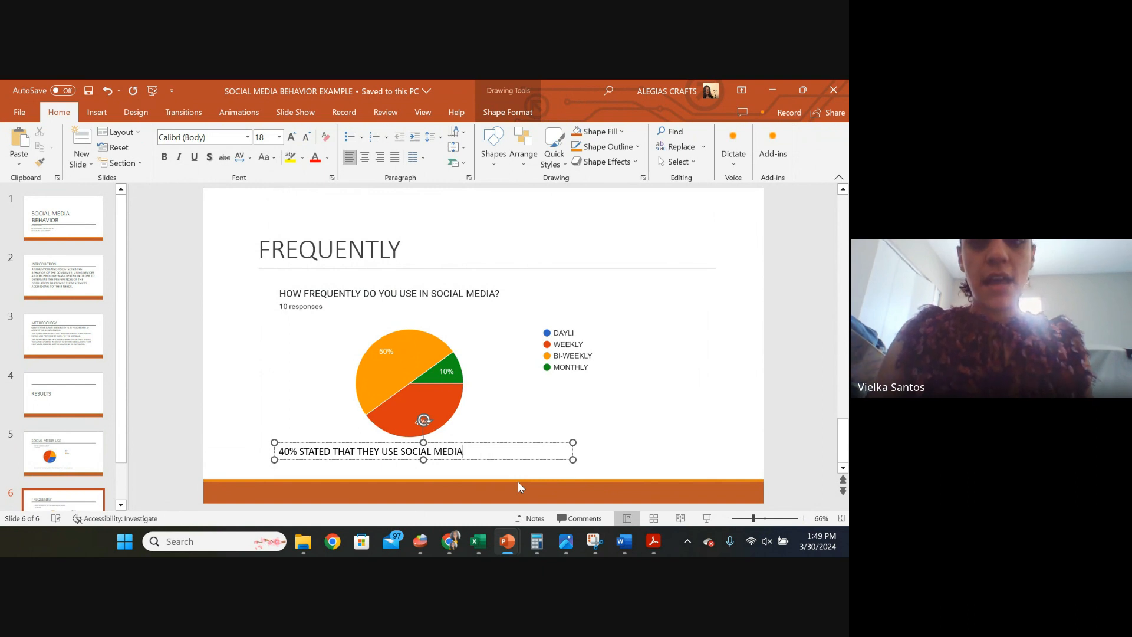
pyautogui.write(' BI-WEEKLY')
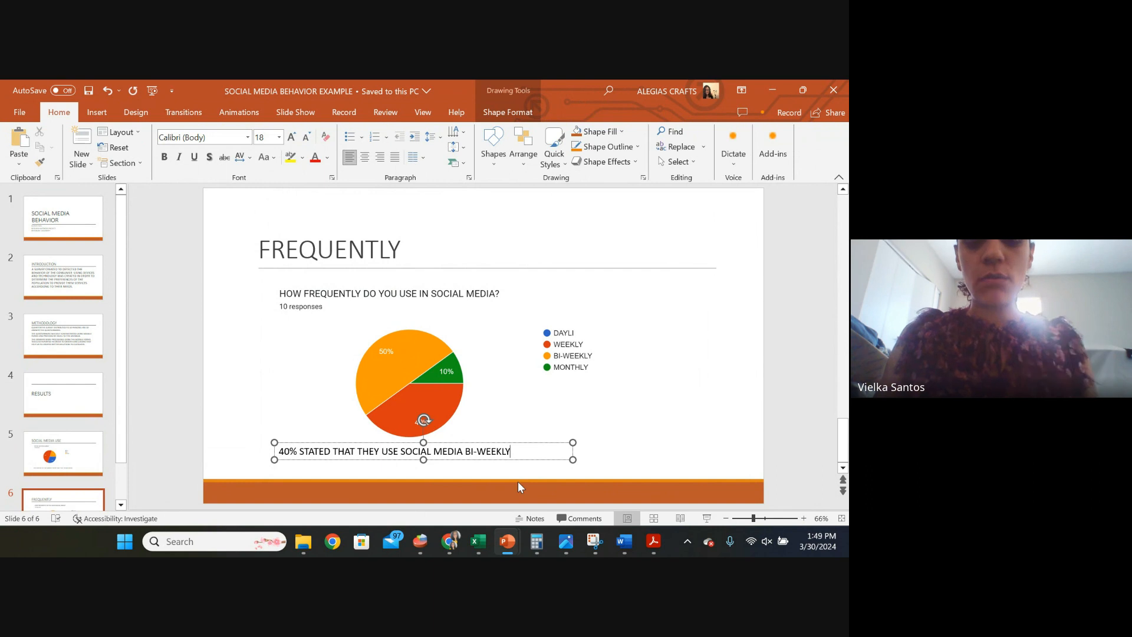
# - End the first caption sentence with a period and begin a second one: "IN THE OTHER HAND 50% MENTIONED THEY"
pyautogui.write('. IN THE')
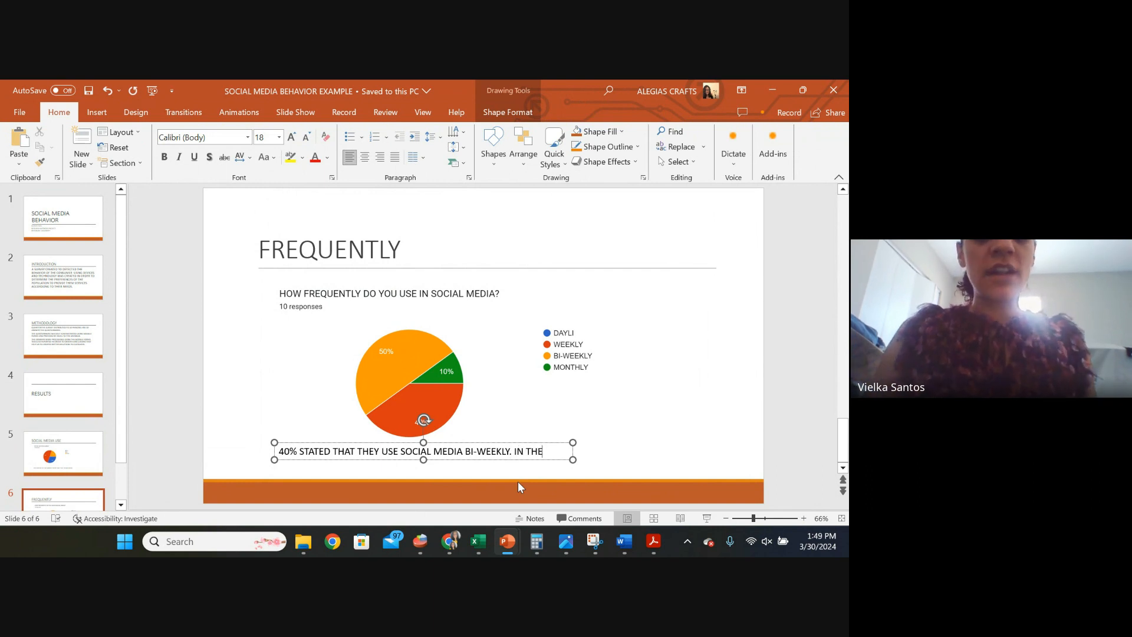
pyautogui.write(' OTHER AND')
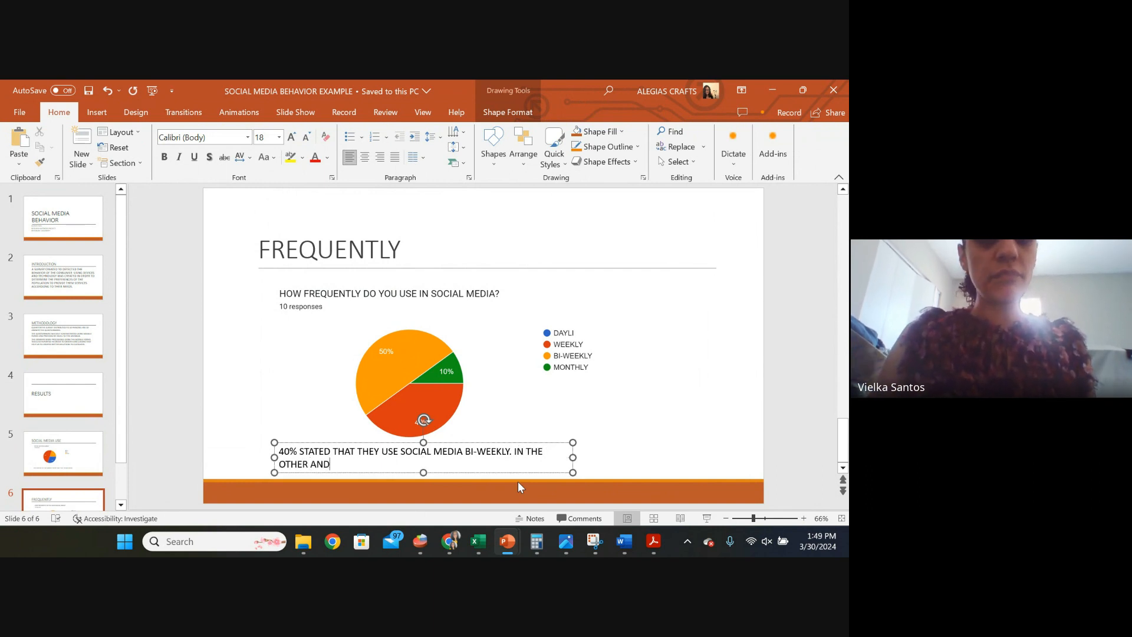
pyautogui.press('BackSpace')
pyautogui.press('BackSpace')
pyautogui.press('BackSpace')
pyautogui.write('HAND')
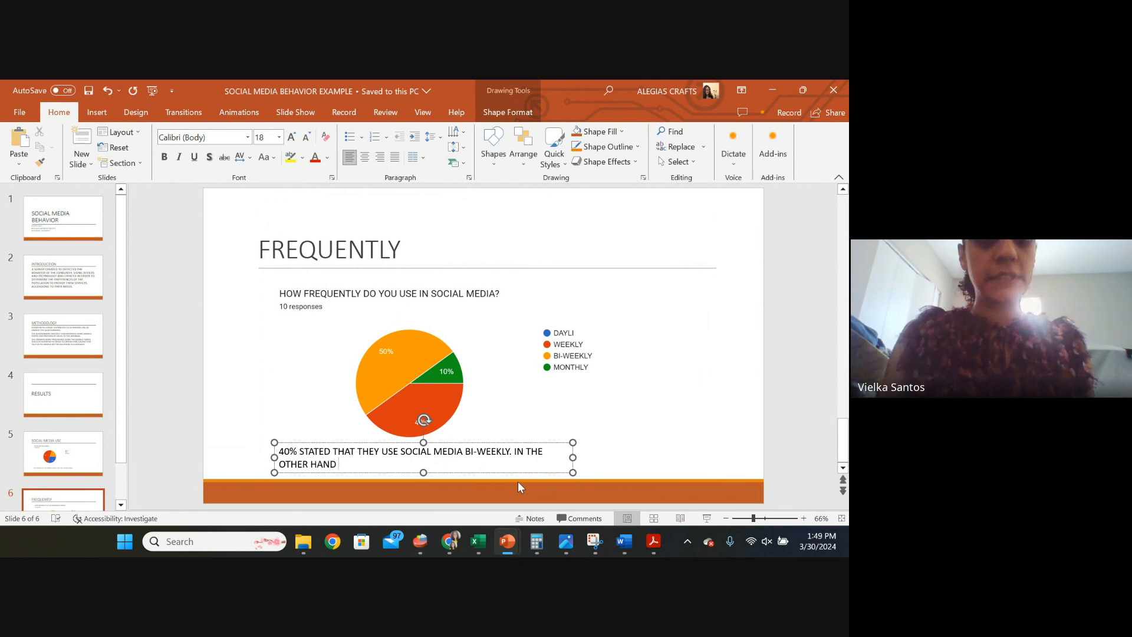
pyautogui.write(' 50% M')
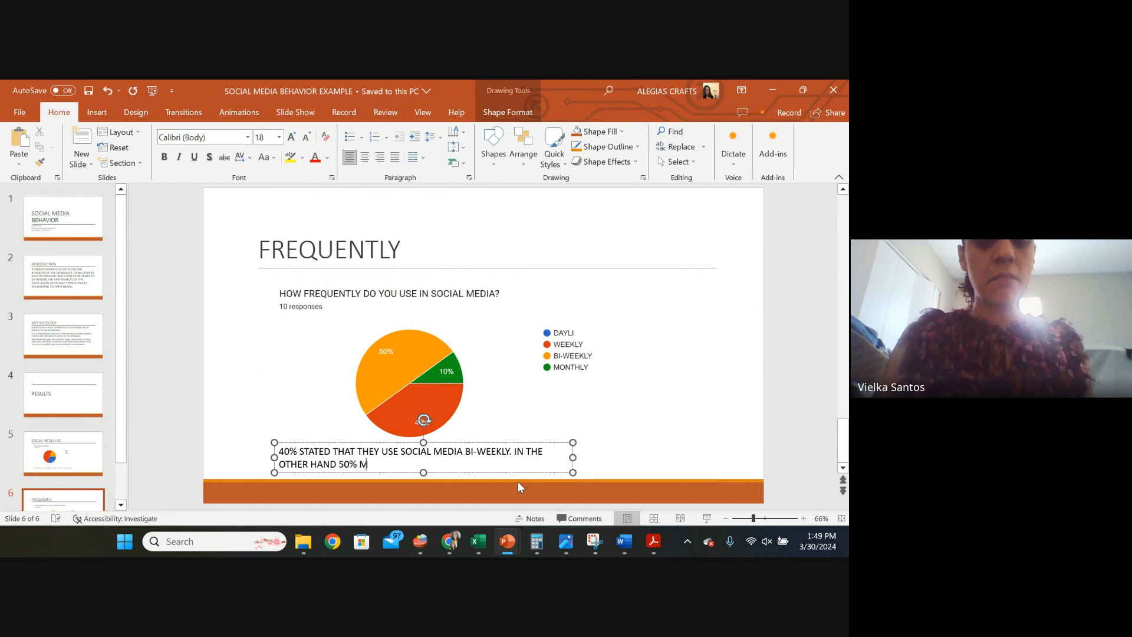
pyautogui.write('ENTION')
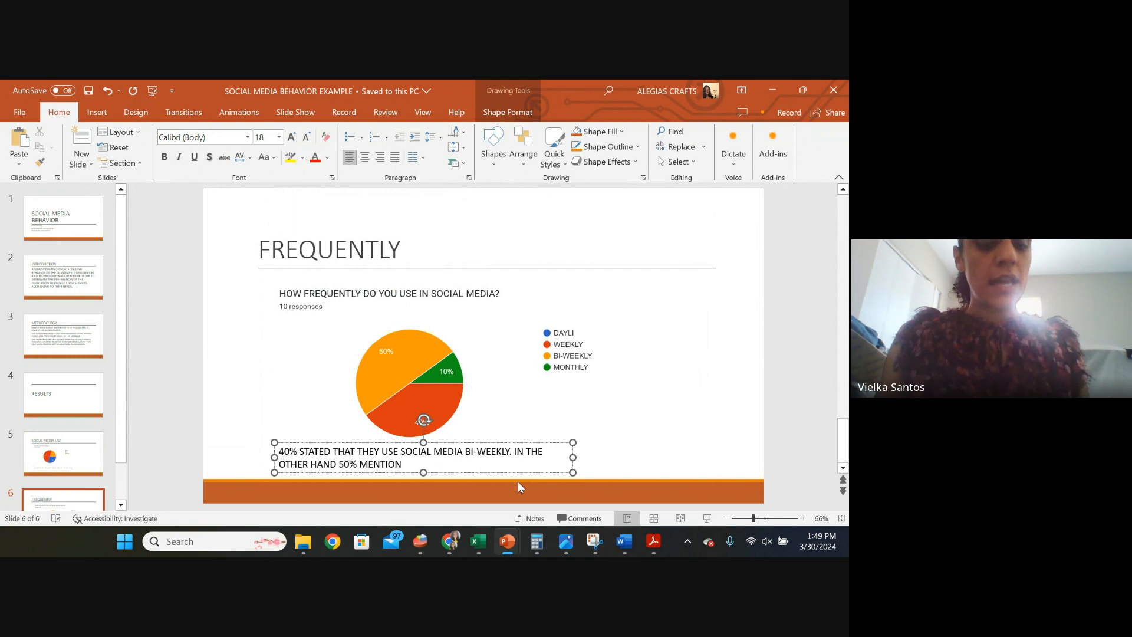
pyautogui.write('ED THEY')
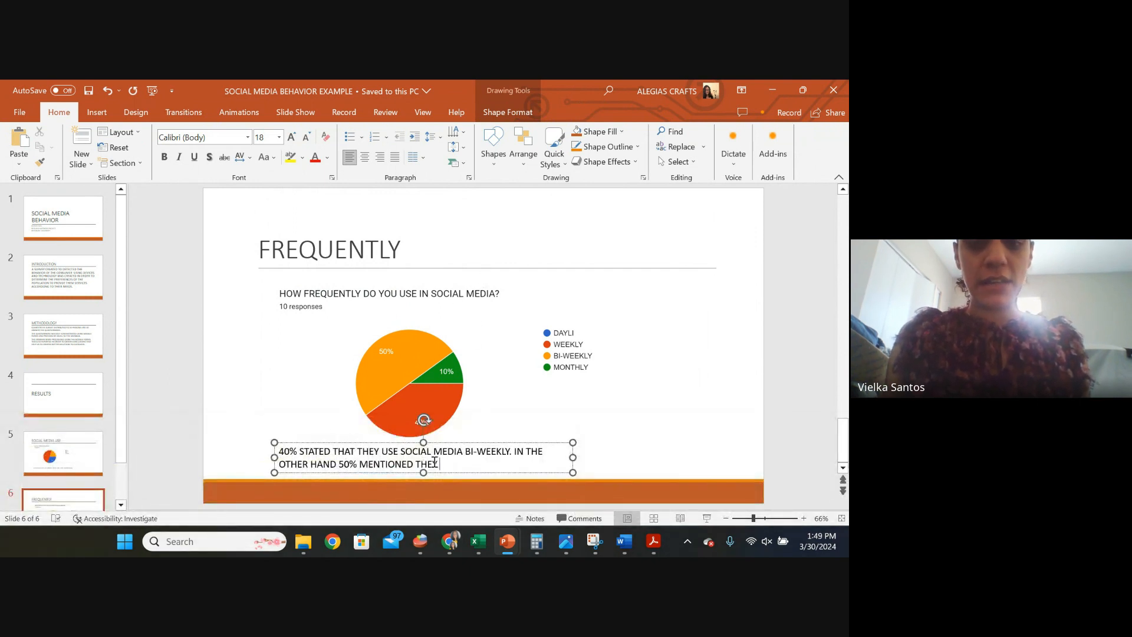
# - Correct the usage frequency in the first caption sentence to "WEEKLY"
pyautogui.click(478, 453)
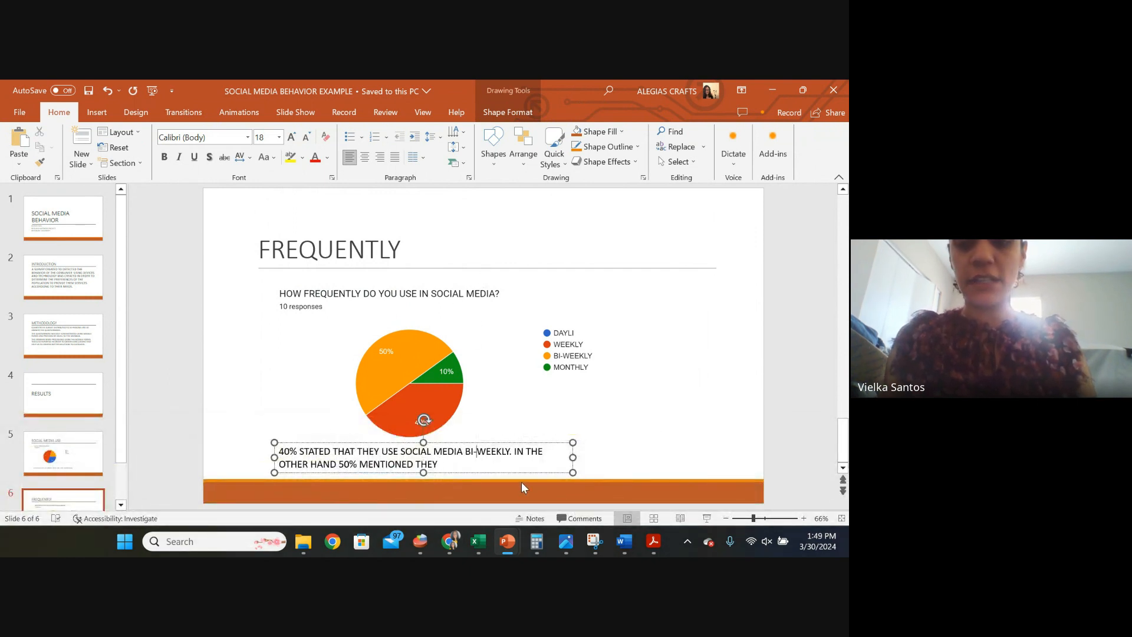
pyautogui.press('BackSpace')
pyautogui.press('BackSpace')
pyautogui.press('BackSpace')
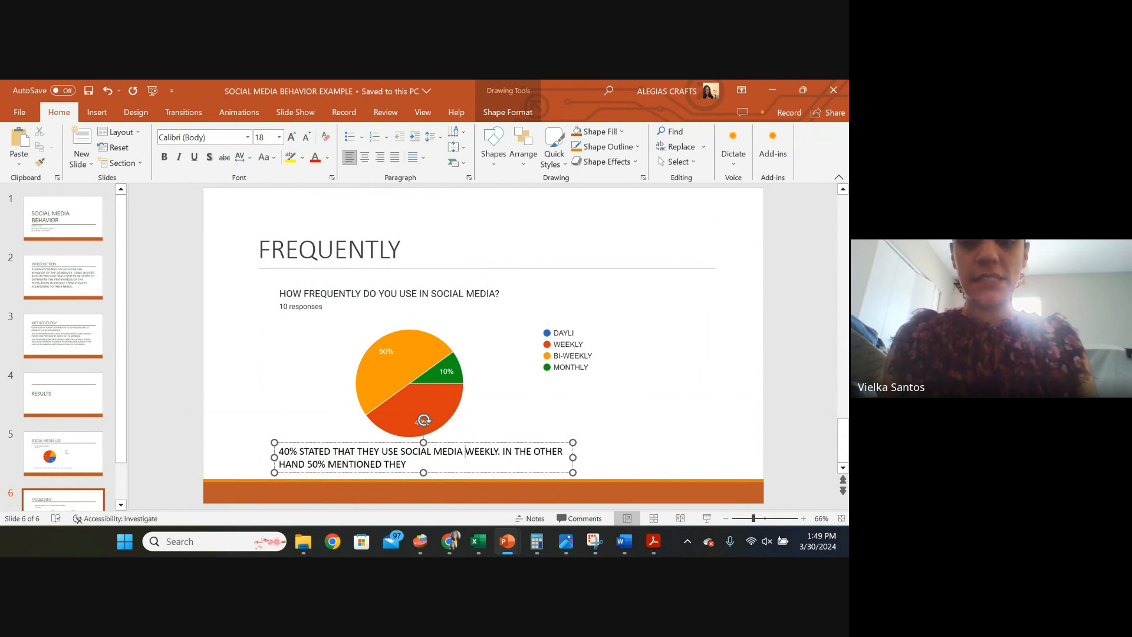
# - Continue the second caption sentence below the frequency chart with "USE SOCIAL MEDIA IN BI-WEEKLY BASIS"
pyautogui.click(436, 464)
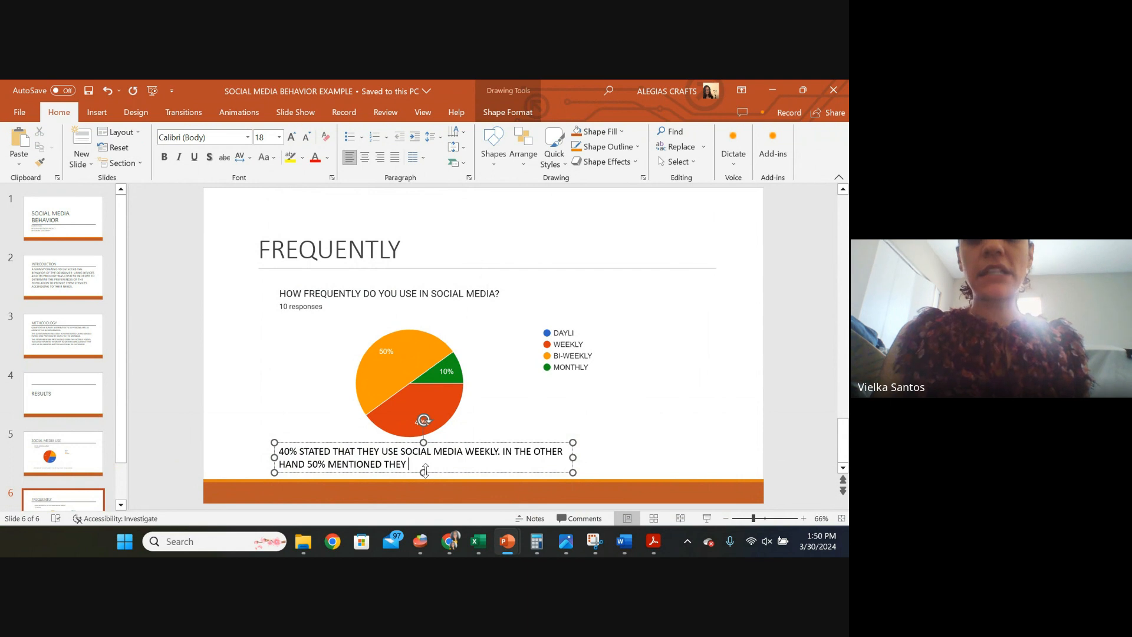
pyautogui.write('US')
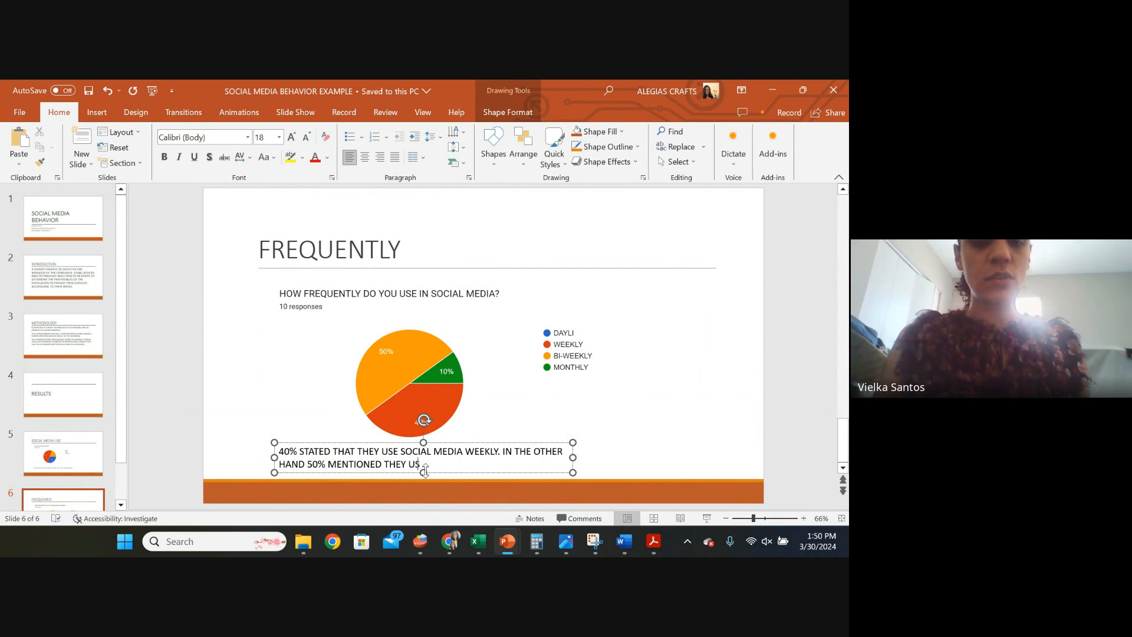
pyautogui.write('E SOCIAL ME')
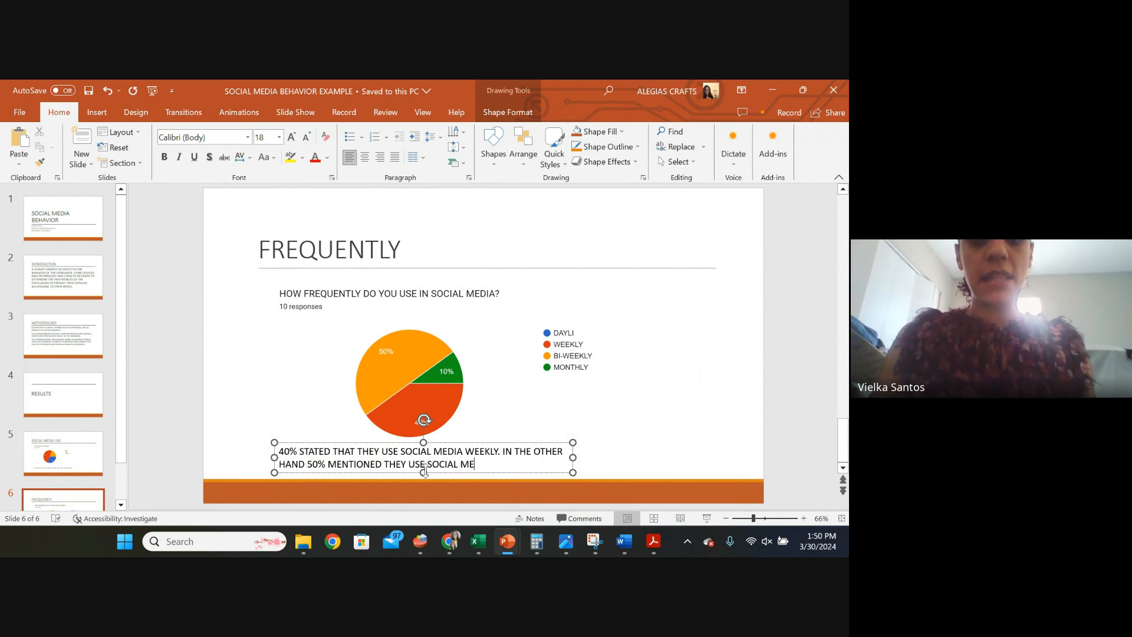
pyautogui.write('DIA IN')
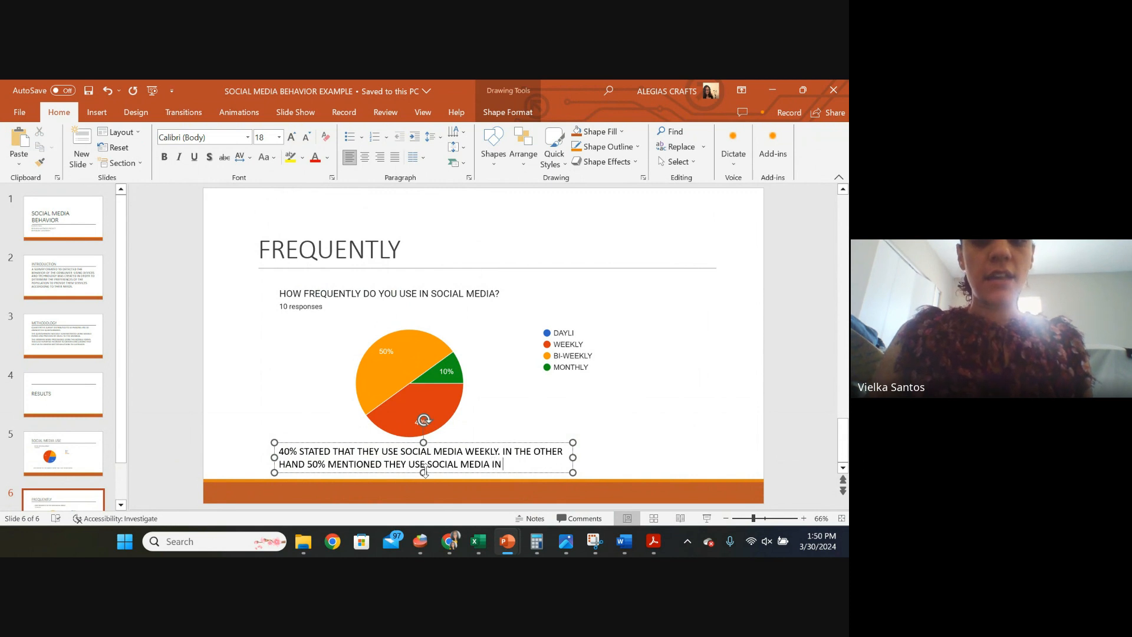
pyautogui.write(' BI-W')
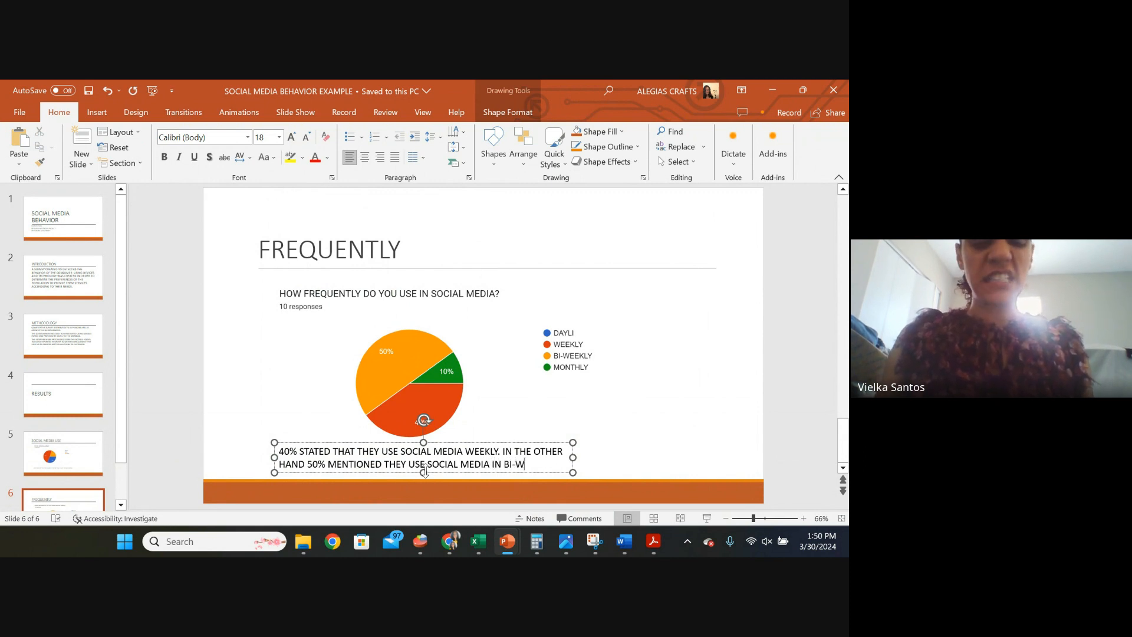
pyautogui.write('EEKLY BAS')
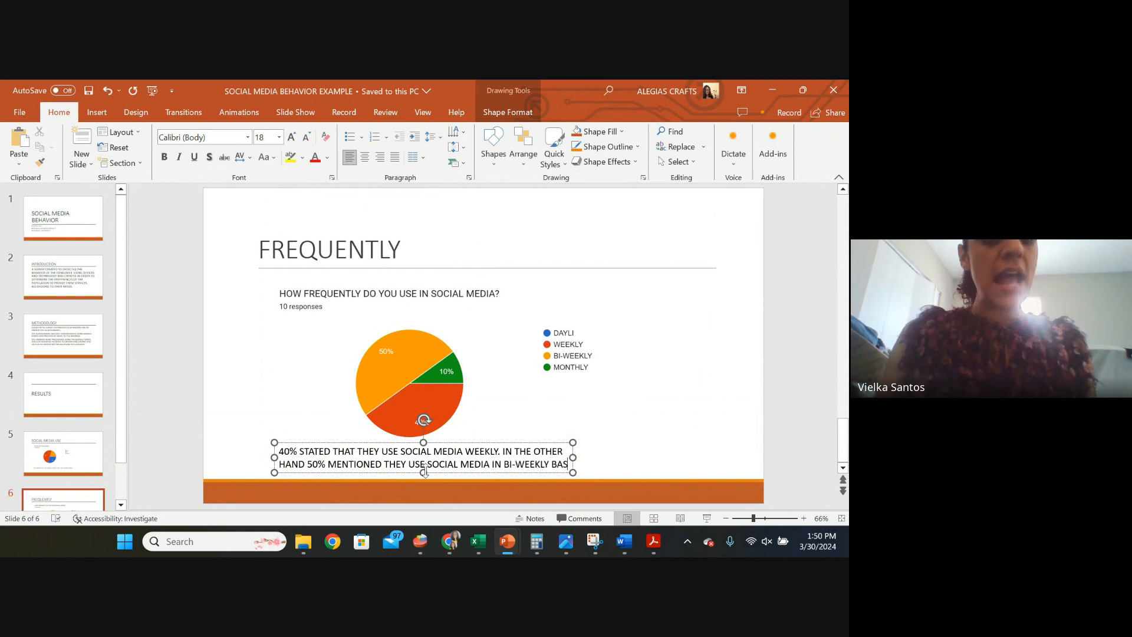
pyautogui.write('IS. ')
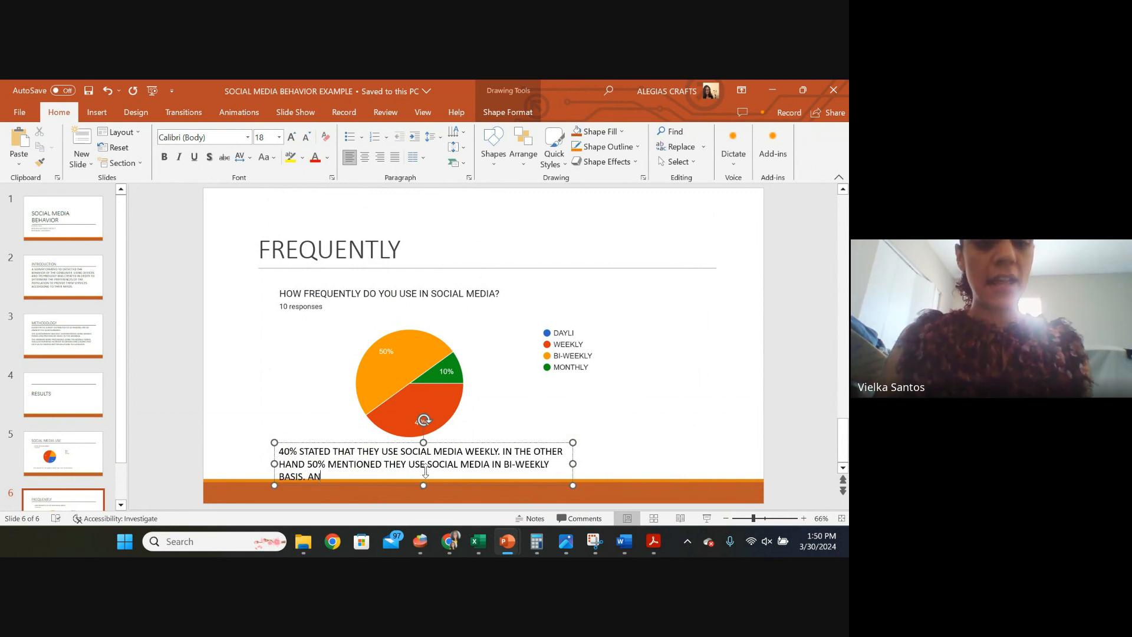
# - Extend the frequency caption after "BASIS" with "AND 10 % STATED THE DO MONTHLY"
pyautogui.write('AN')
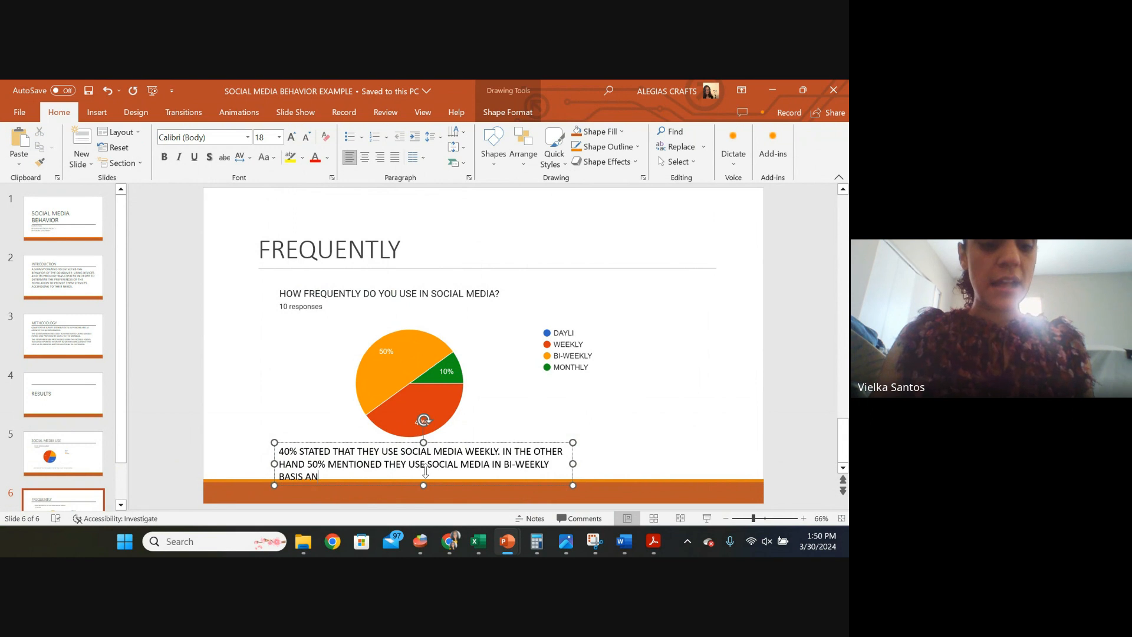
pyautogui.write('D 10 %')
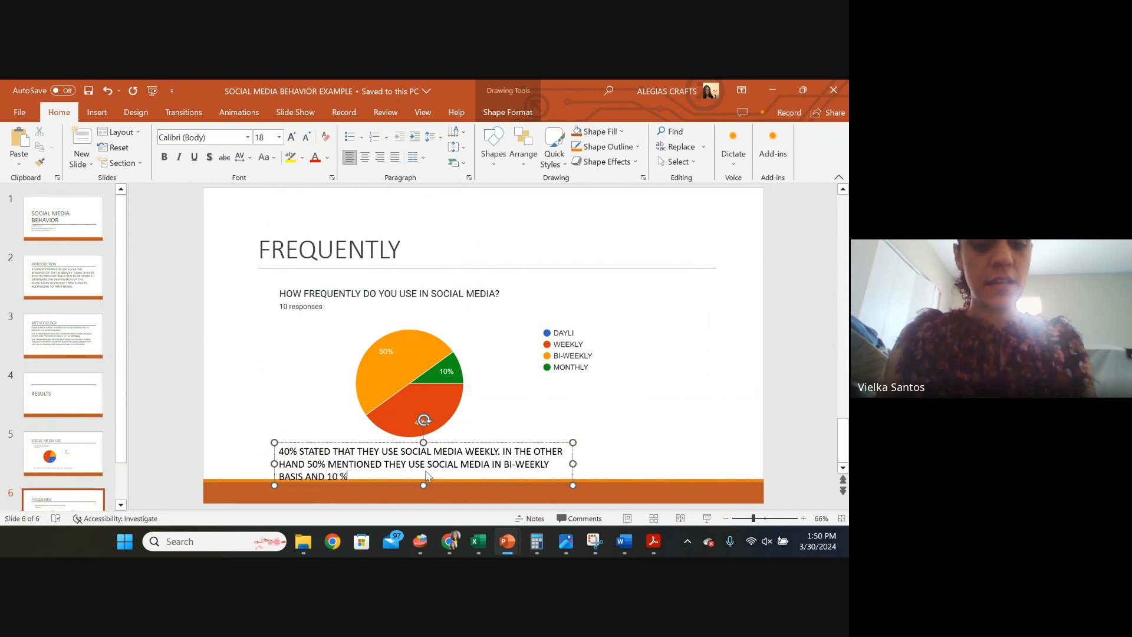
pyautogui.write(' STATED T')
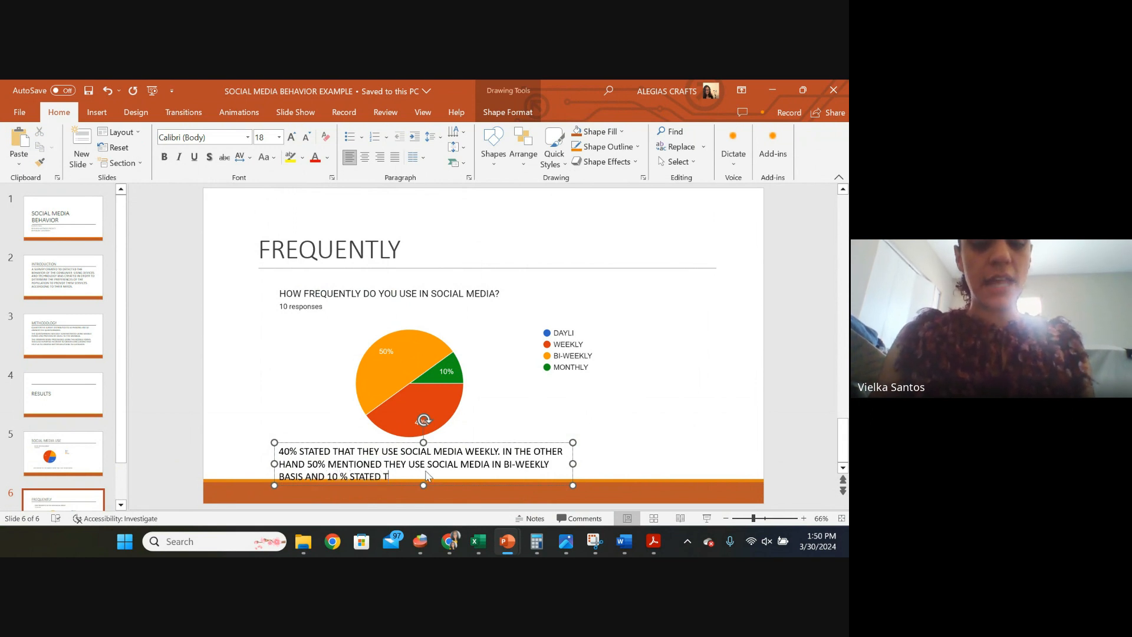
pyautogui.write('HE DO MONT')
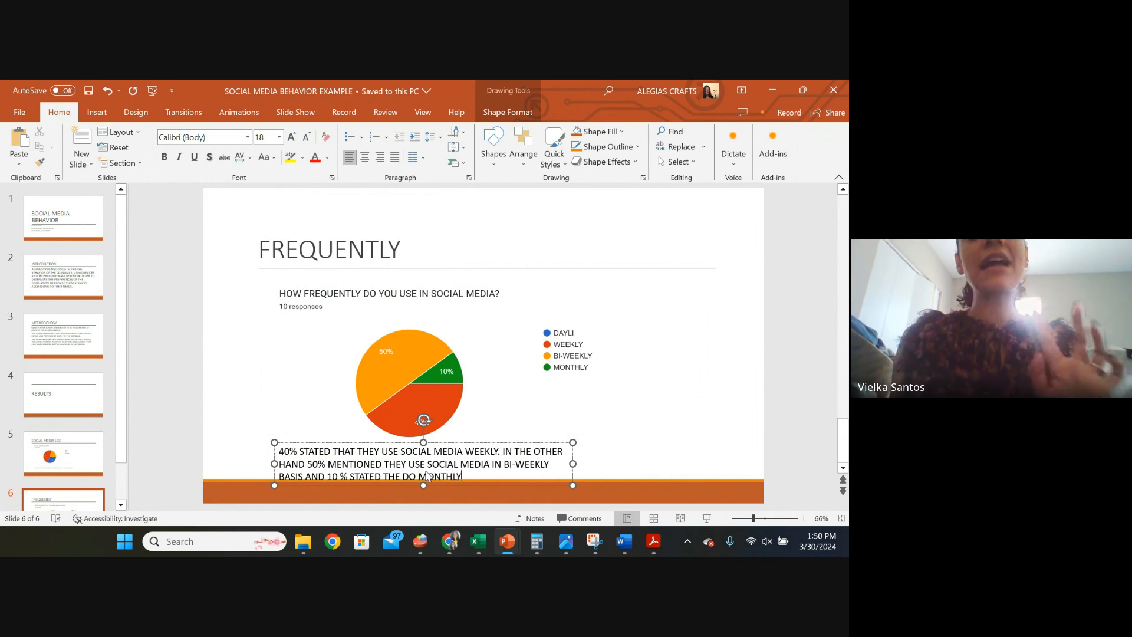
pyautogui.write('HLY')
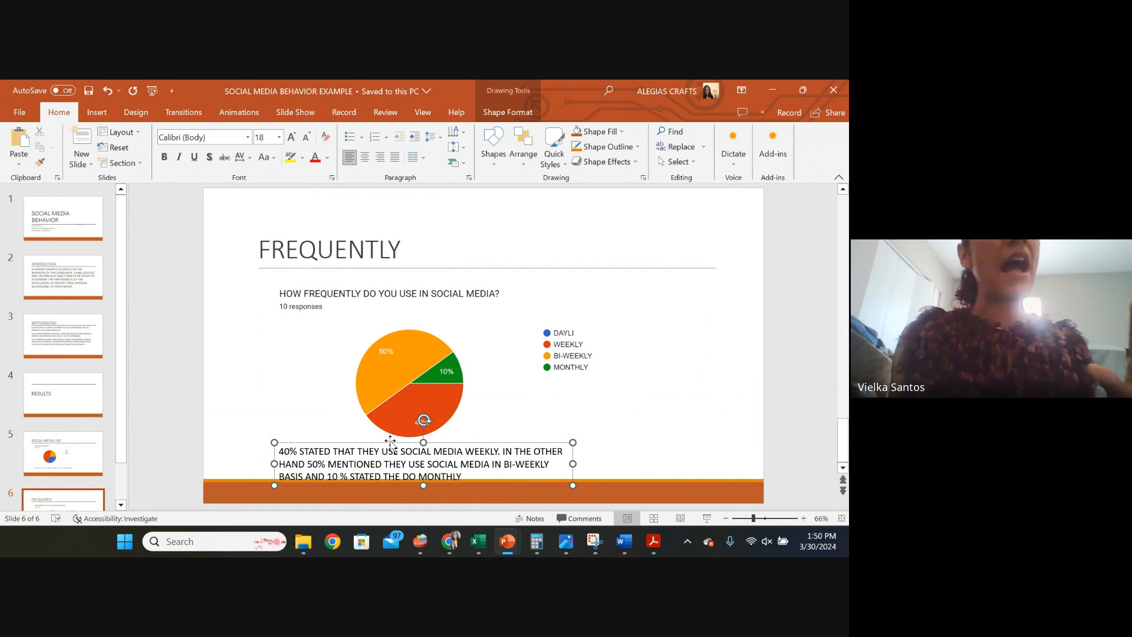
pyautogui.click(328, 401)
# - Insert a new title-and-content slide after the "FREQUENTLY" slide
pyautogui.click(63, 499)
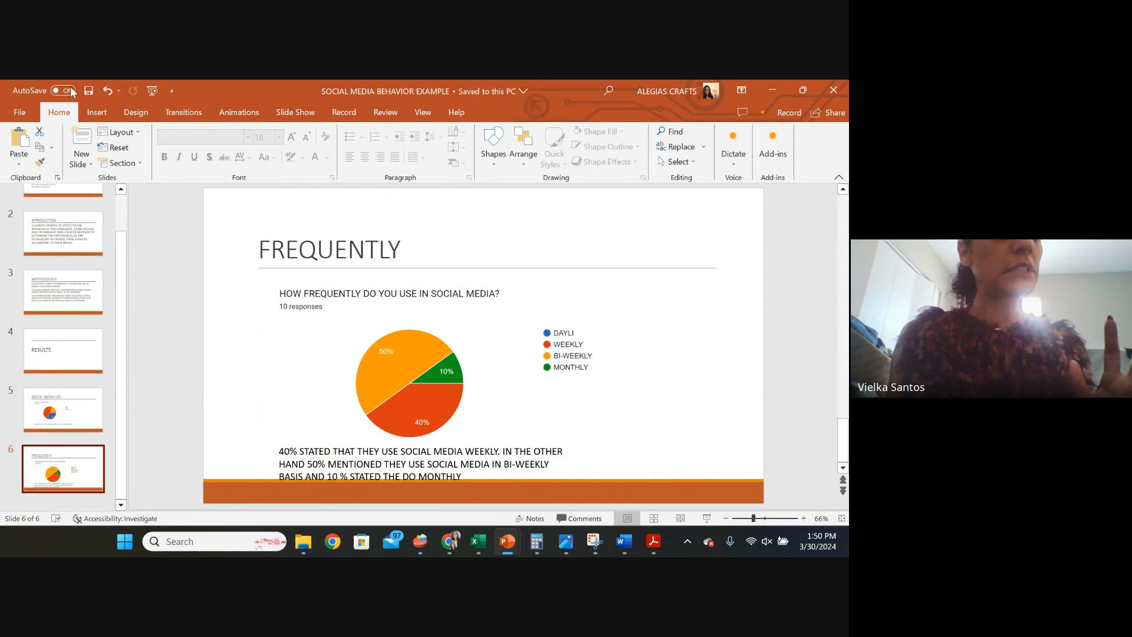
pyautogui.click(96, 113)
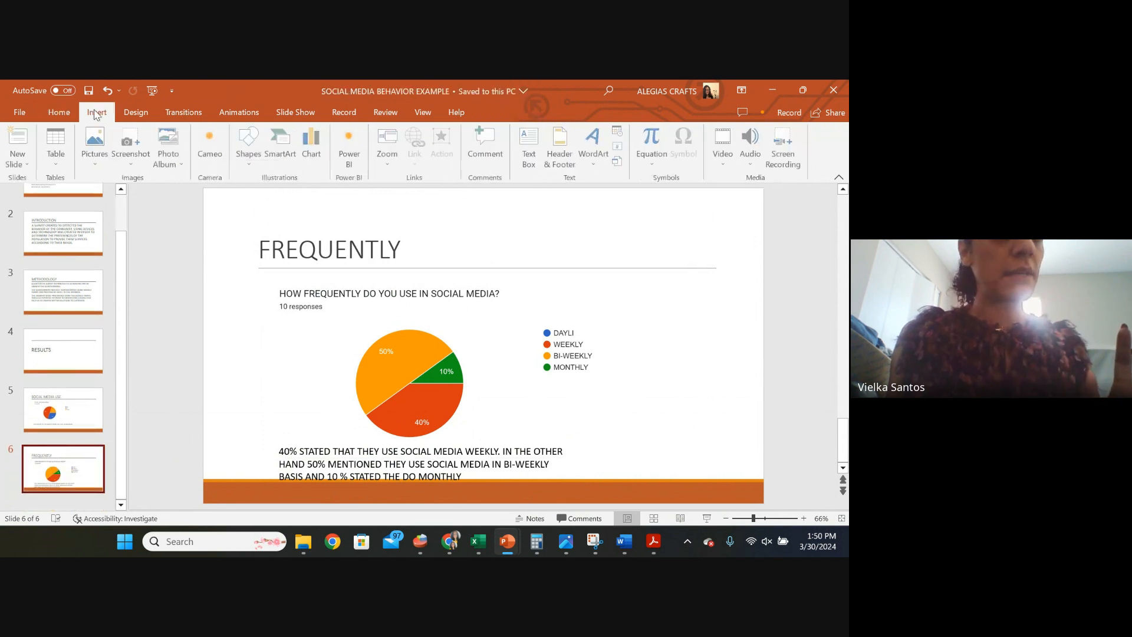
pyautogui.click(18, 139)
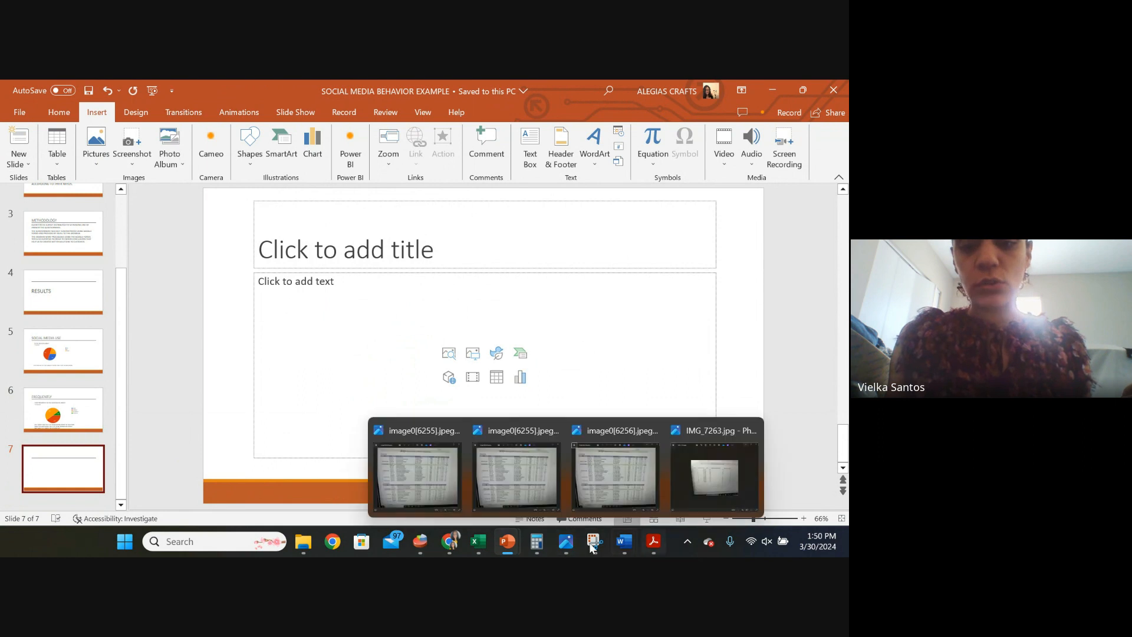
# - Switch to the Google Forms responses and copy the chart "HOW MANY HOURS PER DAY YOU SPEND USING YOUR PHONE"
pyautogui.moveTo(459, 554)
pyautogui.click(410, 477)
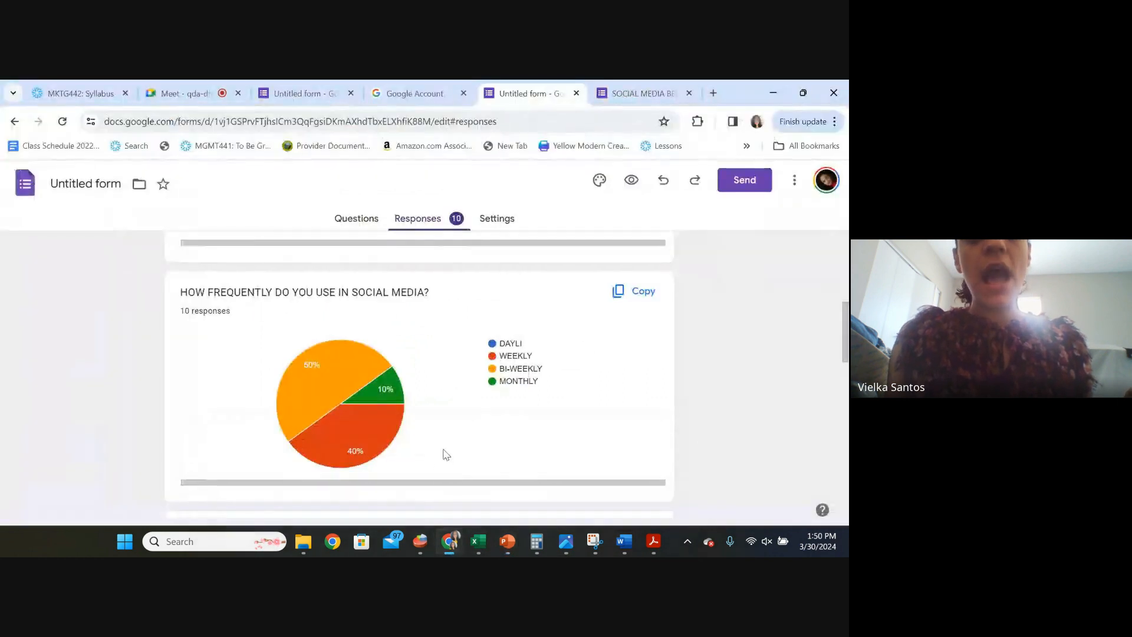
pyautogui.scroll(-3, 439, 448)
pyautogui.click(640, 333)
pyautogui.scroll(-9, 635, 371)
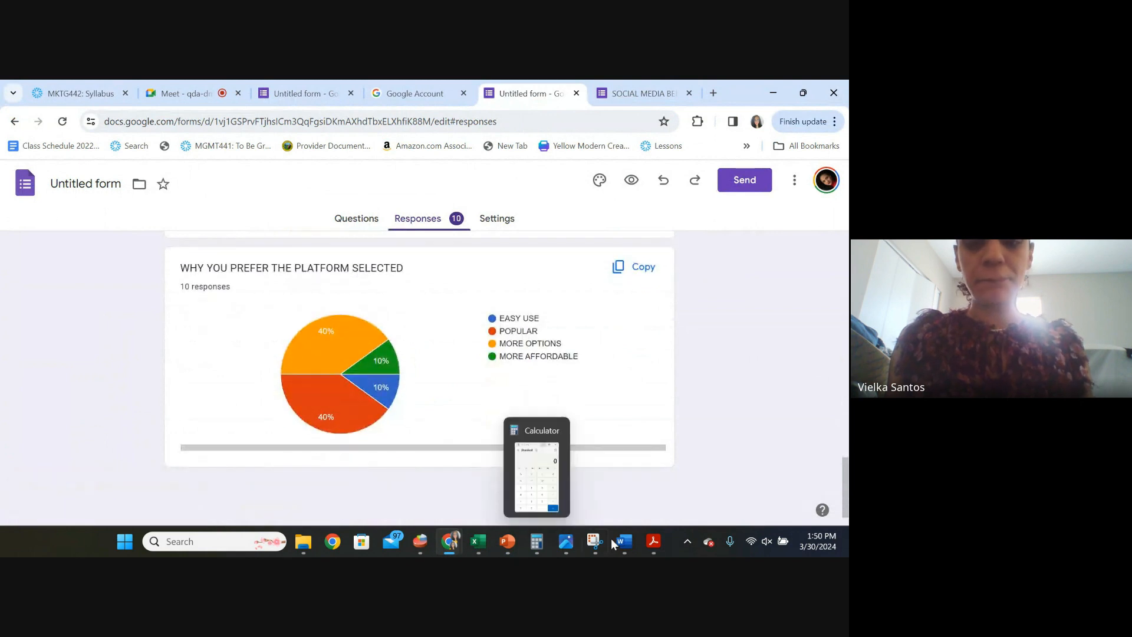
# - Return to the SOCIAL MEDIA BEHAVIOR EXAMPLE presentation in PowerPoint and paste the phone hours chart into slide 7's content area
pyautogui.moveTo(517, 553)
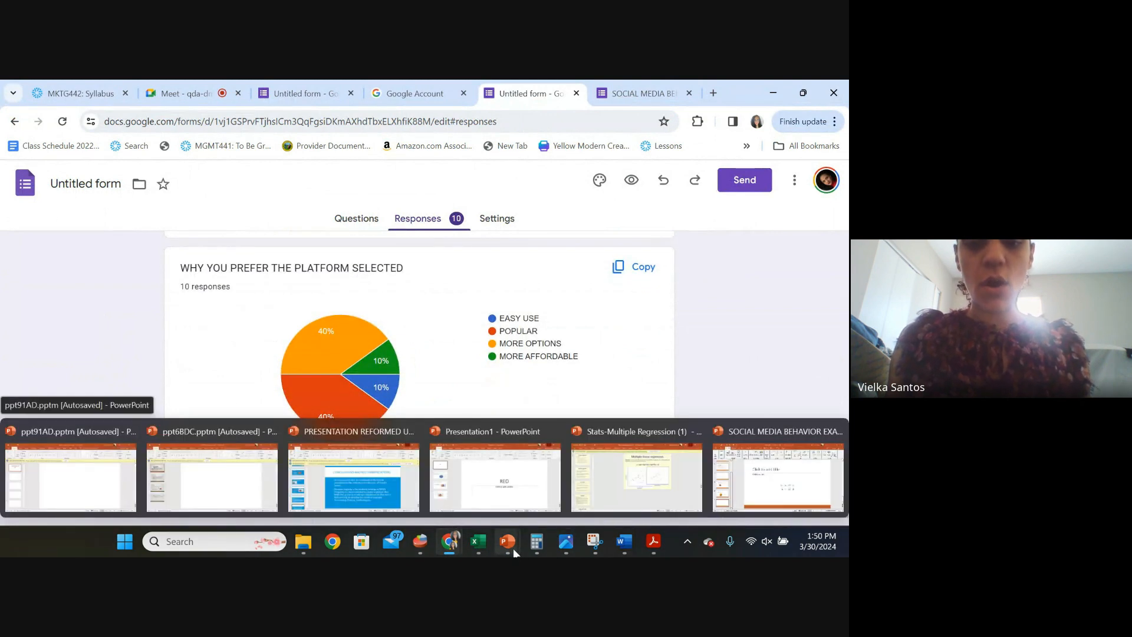
pyautogui.click(731, 469)
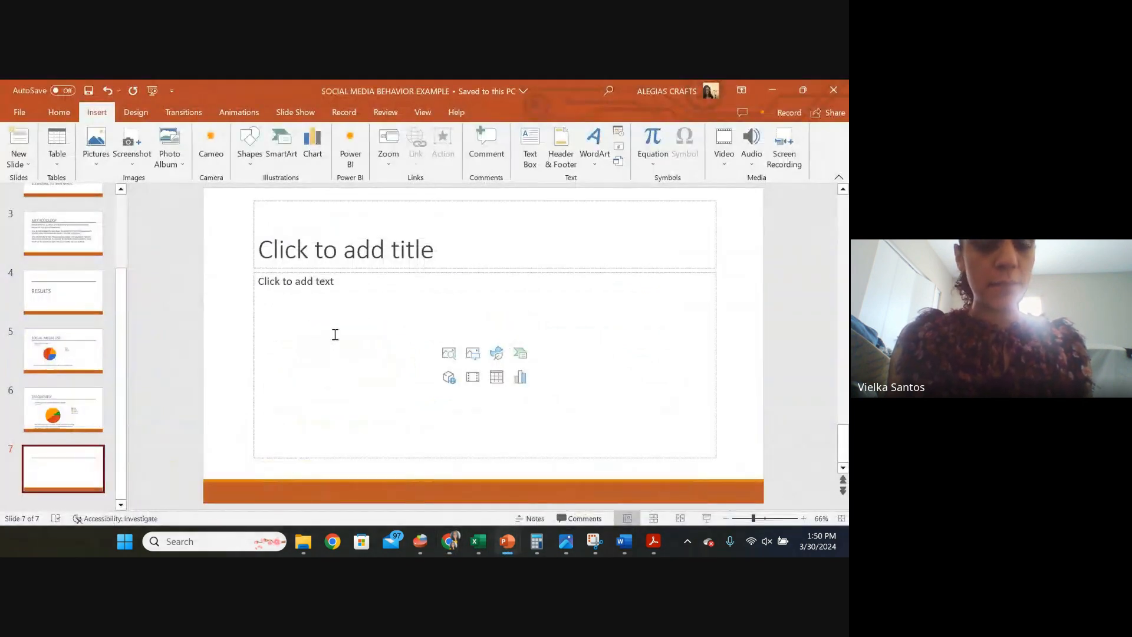
pyautogui.click(331, 304)
pyautogui.rightClick(332, 304)
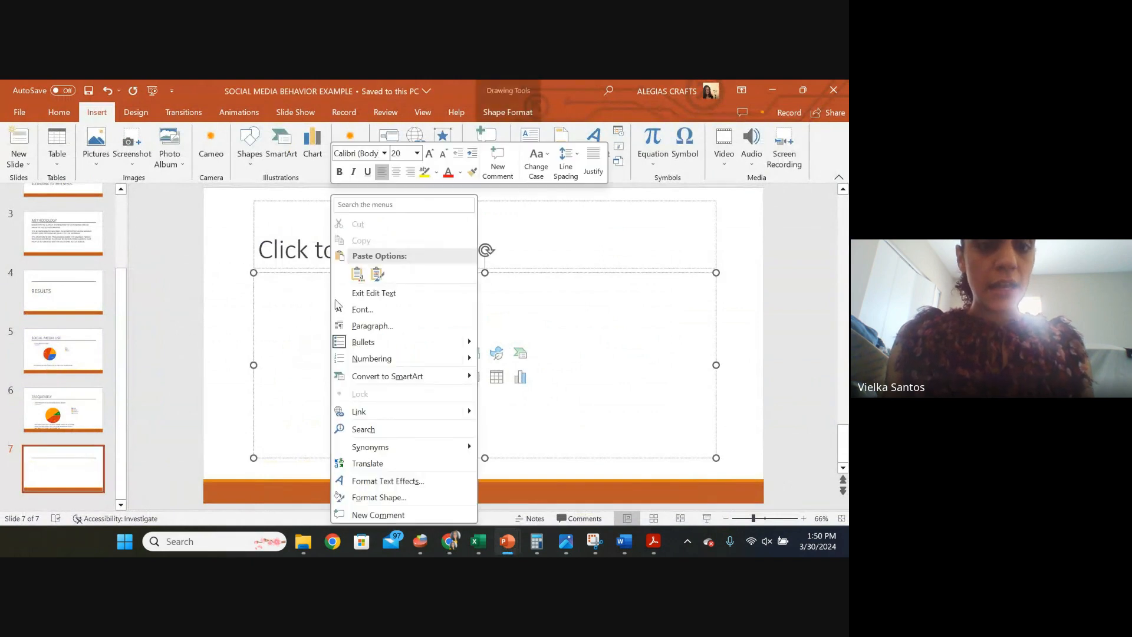
pyautogui.click(377, 274)
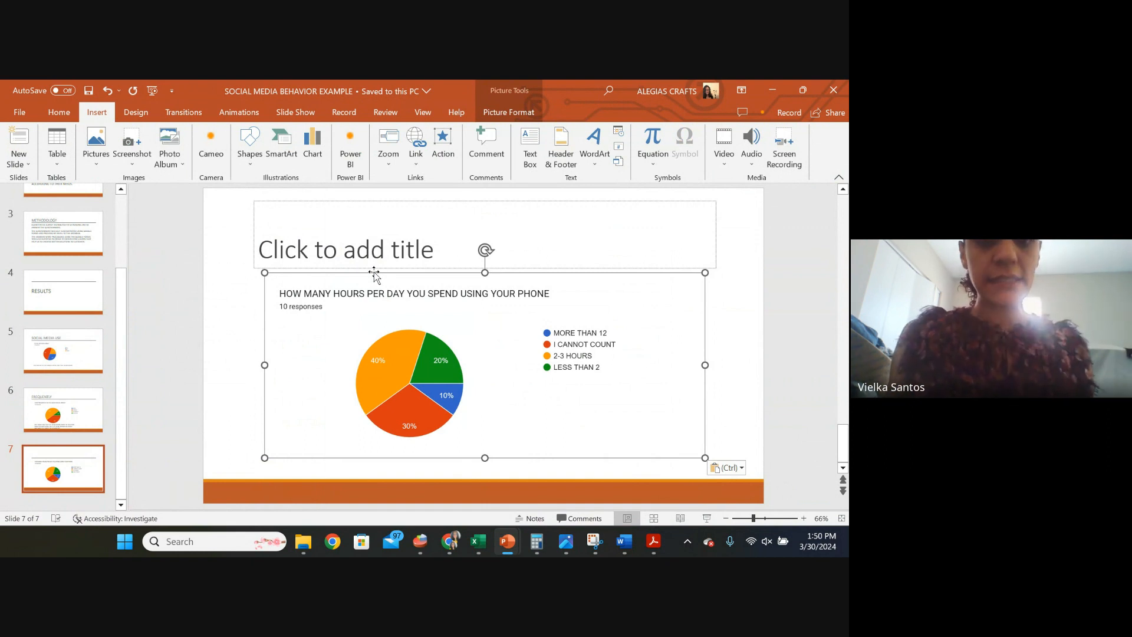
# - Title the phone hours chart slide "HOURS SPENT"
pyautogui.click(332, 246)
pyautogui.write('HOURS')
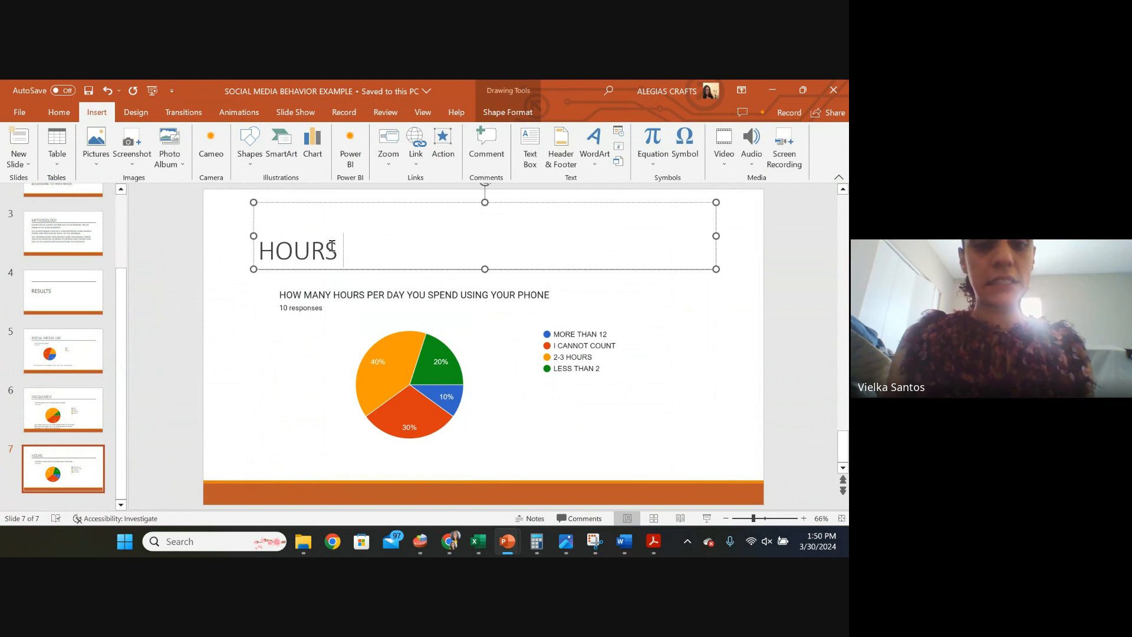
pyautogui.write(' SPENT')
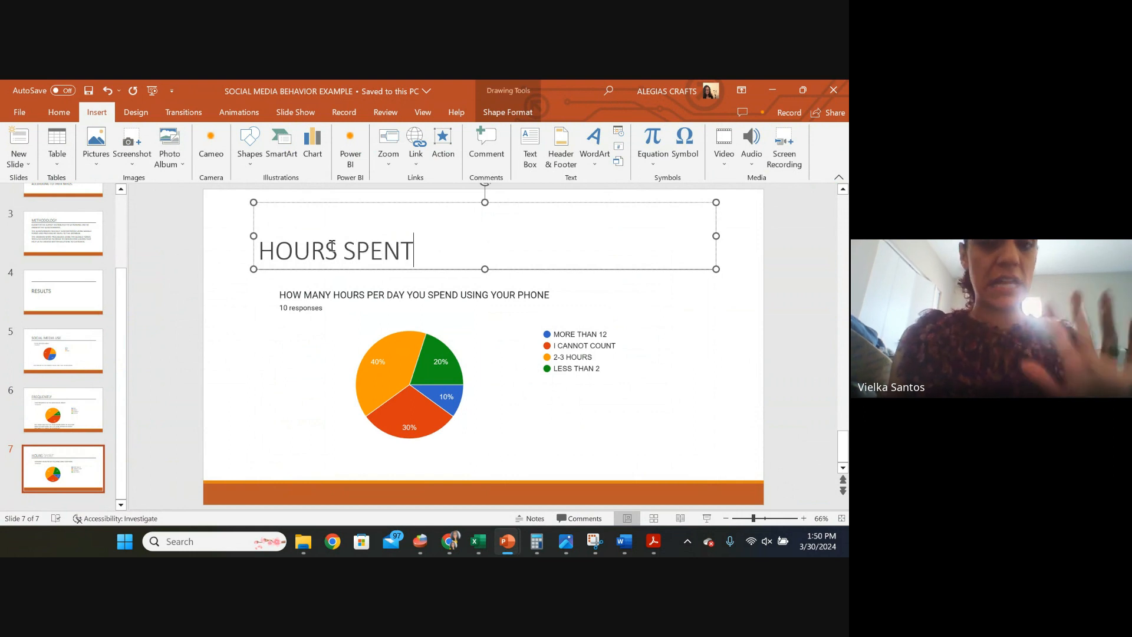
pyautogui.click(265, 437)
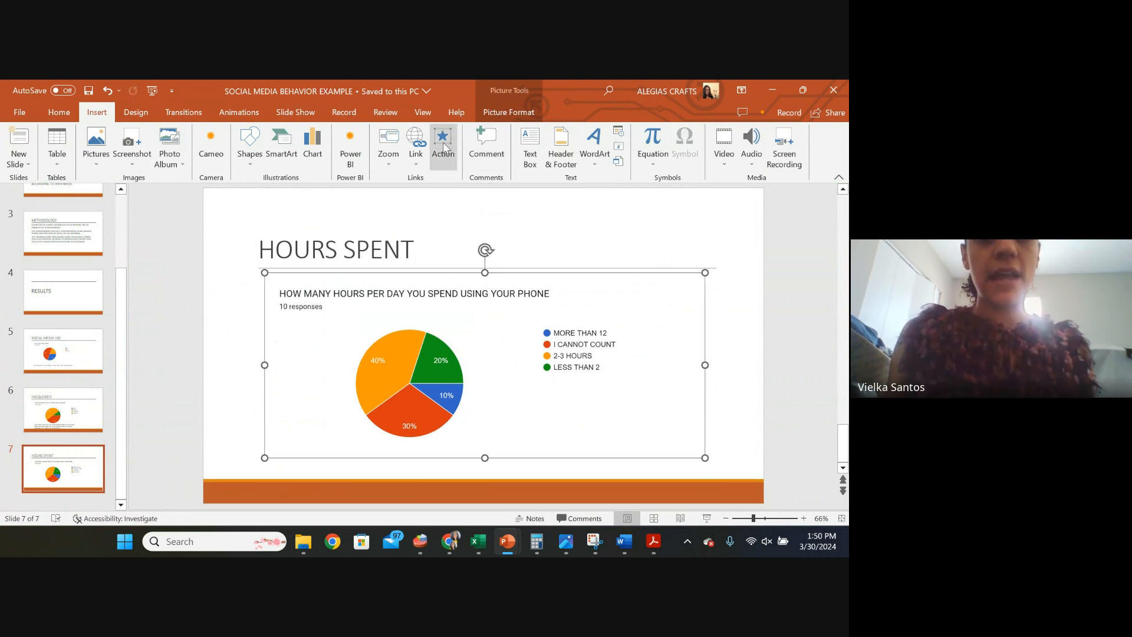
# - Add a text box below the phone hours chart reading "THE MAYORITY STATED THAT THEY USE 2-3 HOURS"
pyautogui.click(530, 153)
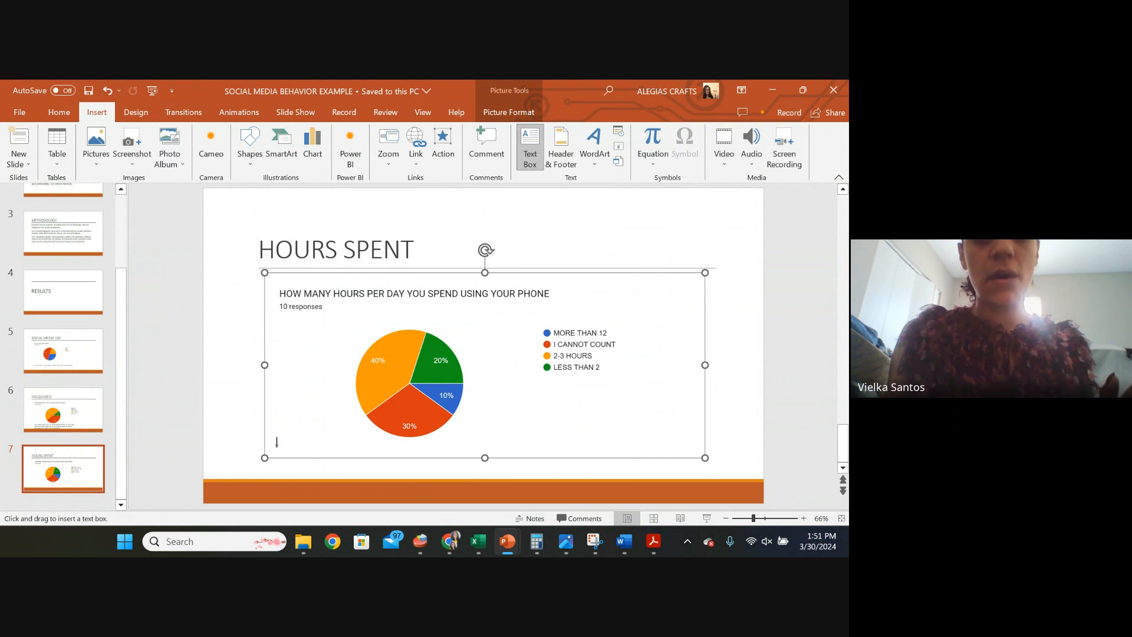
pyautogui.moveTo(276, 444); pyautogui.dragTo(542, 482)
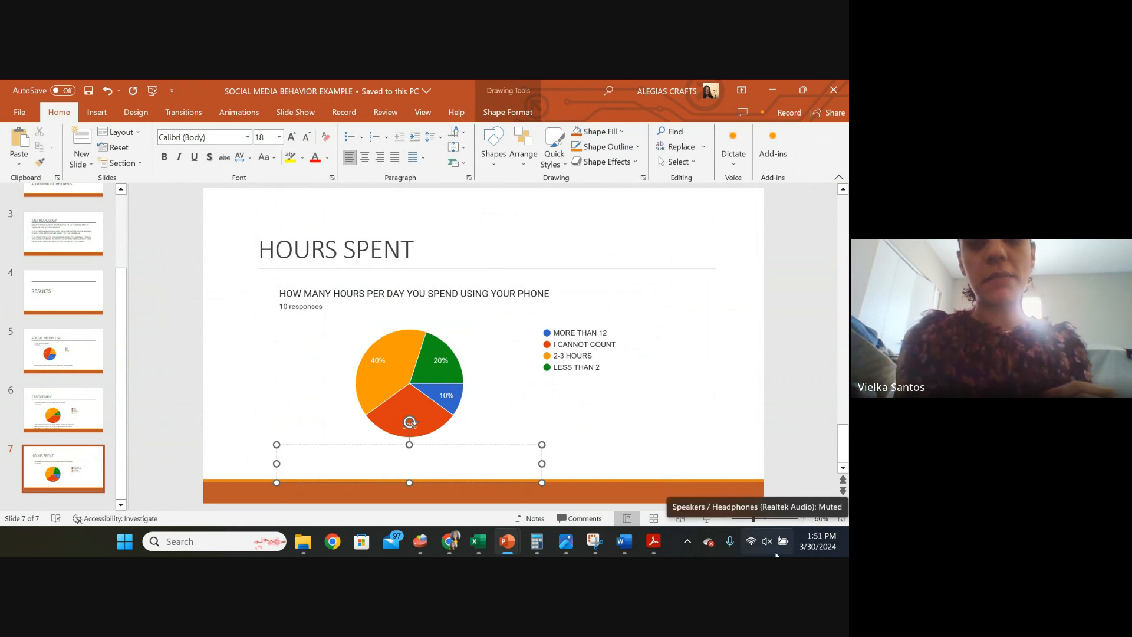
pyautogui.click(321, 407)
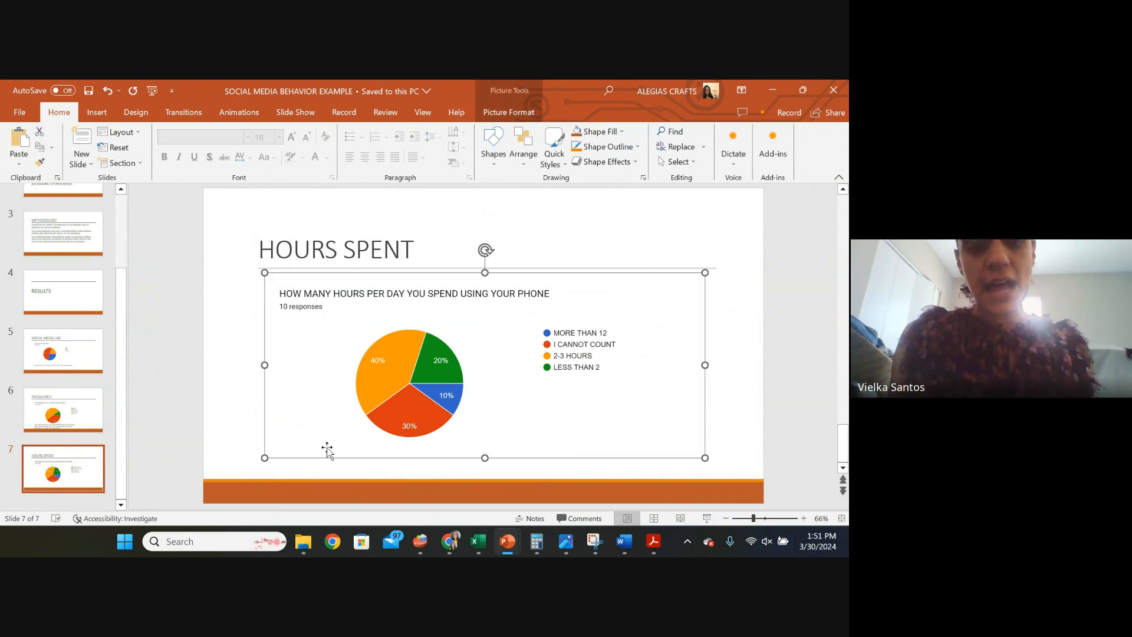
pyautogui.click(394, 478)
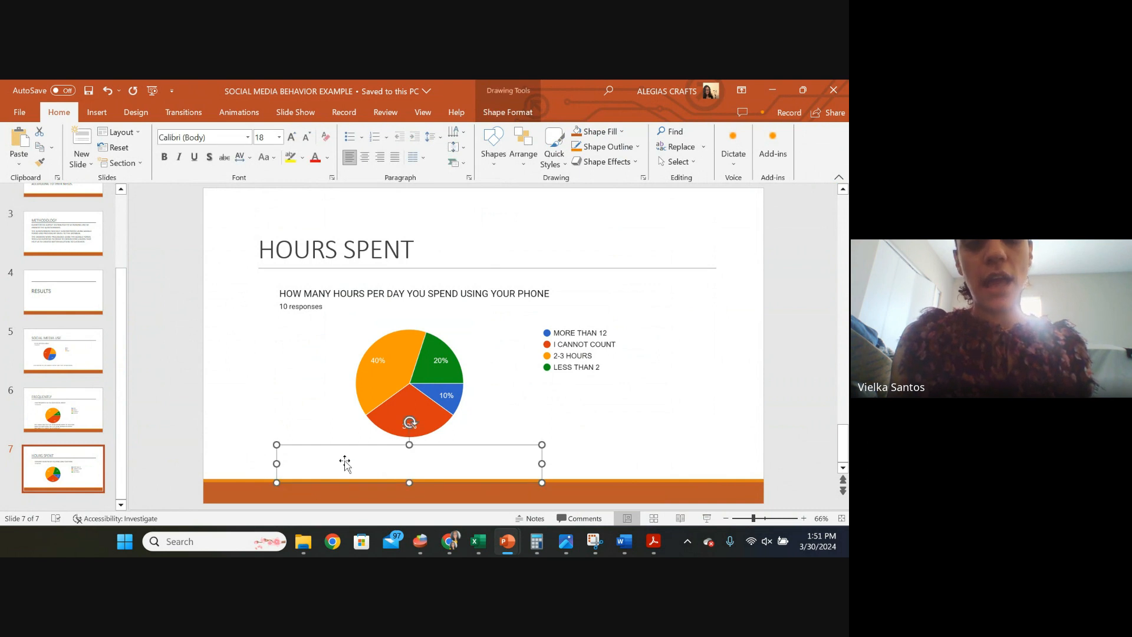
pyautogui.rightClick(299, 446)
pyautogui.click(371, 198)
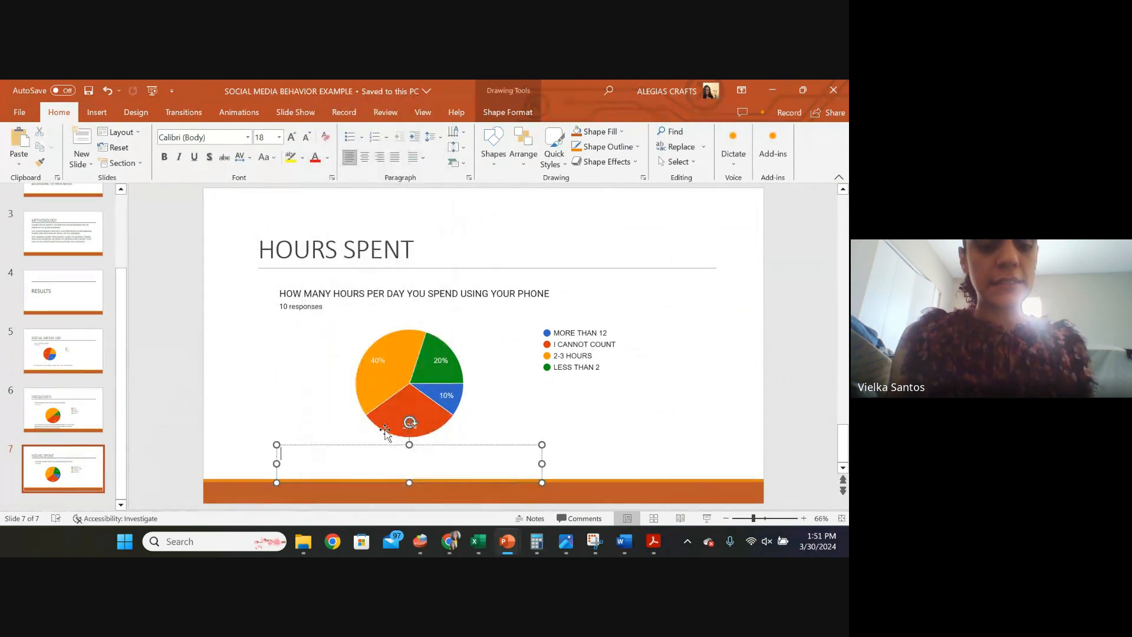
pyautogui.write('THE MAYORI')
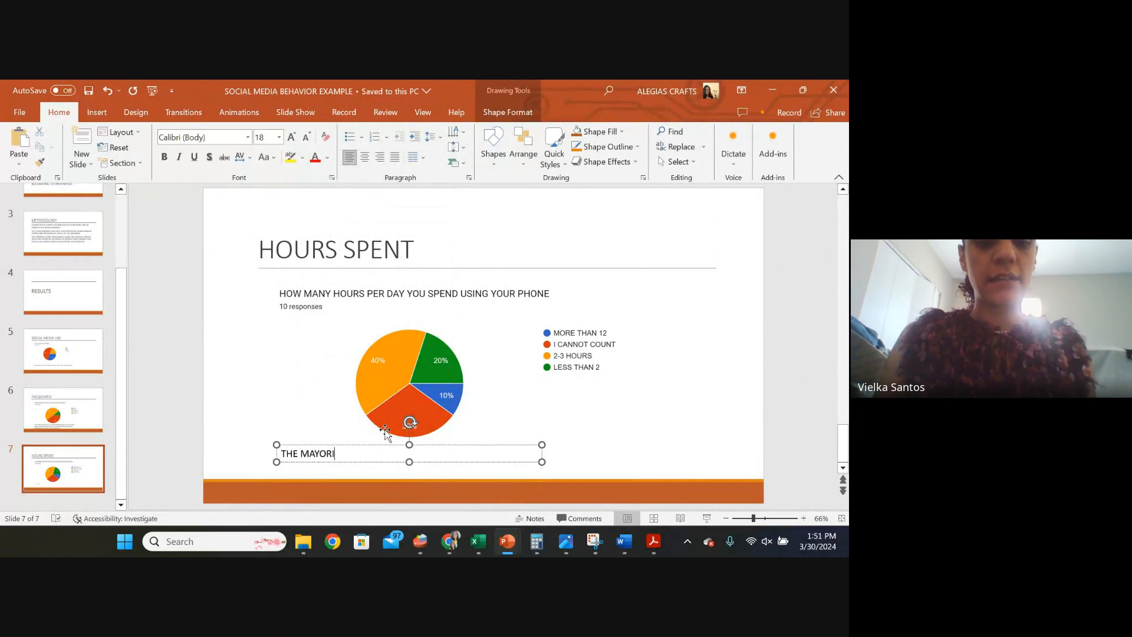
pyautogui.write('TY STAT')
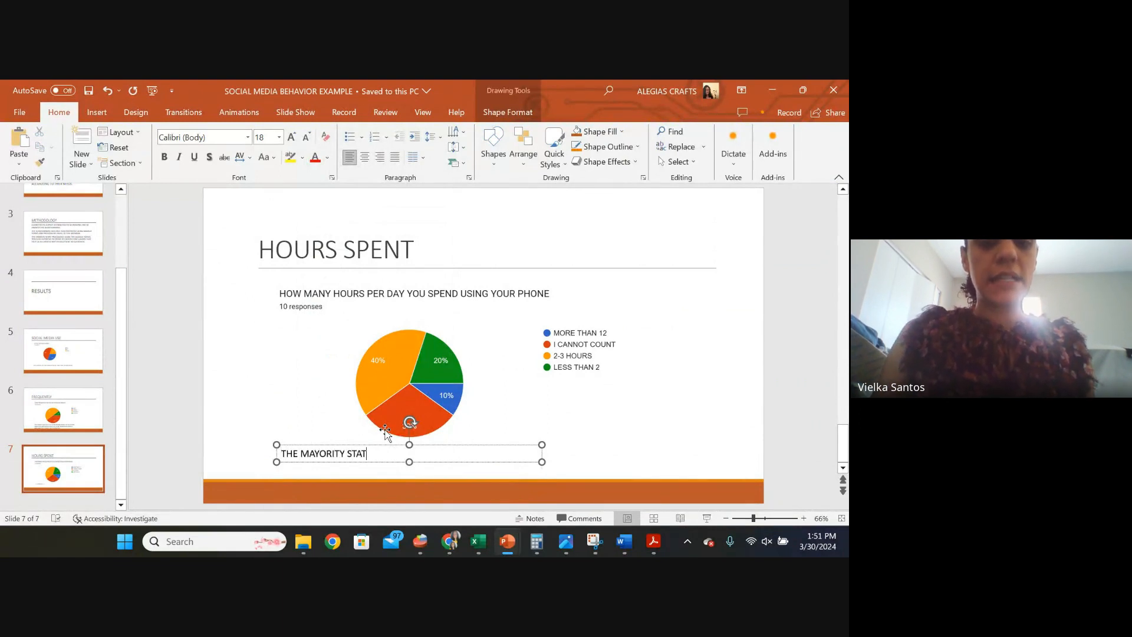
pyautogui.write('ED THAT THE')
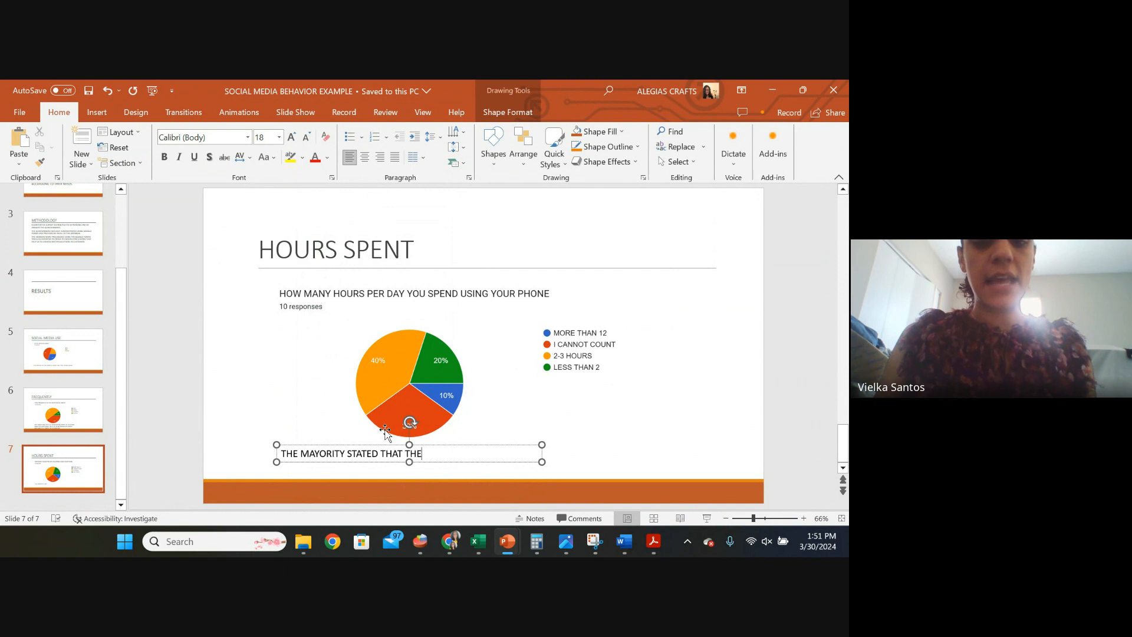
pyautogui.write('Y USE')
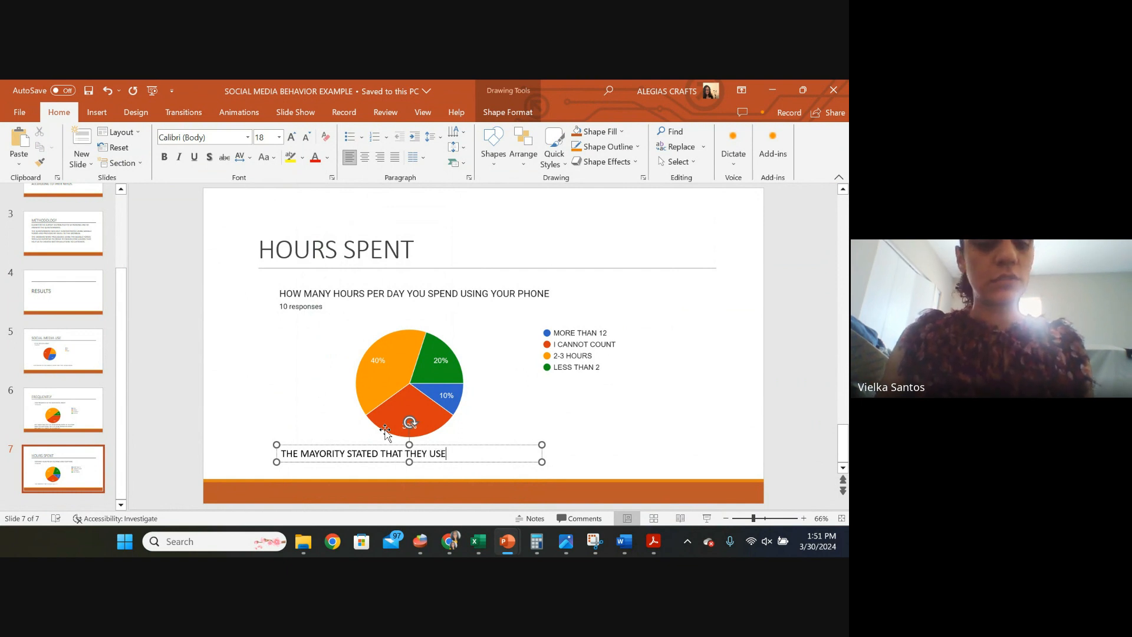
pyautogui.write(' 2-3')
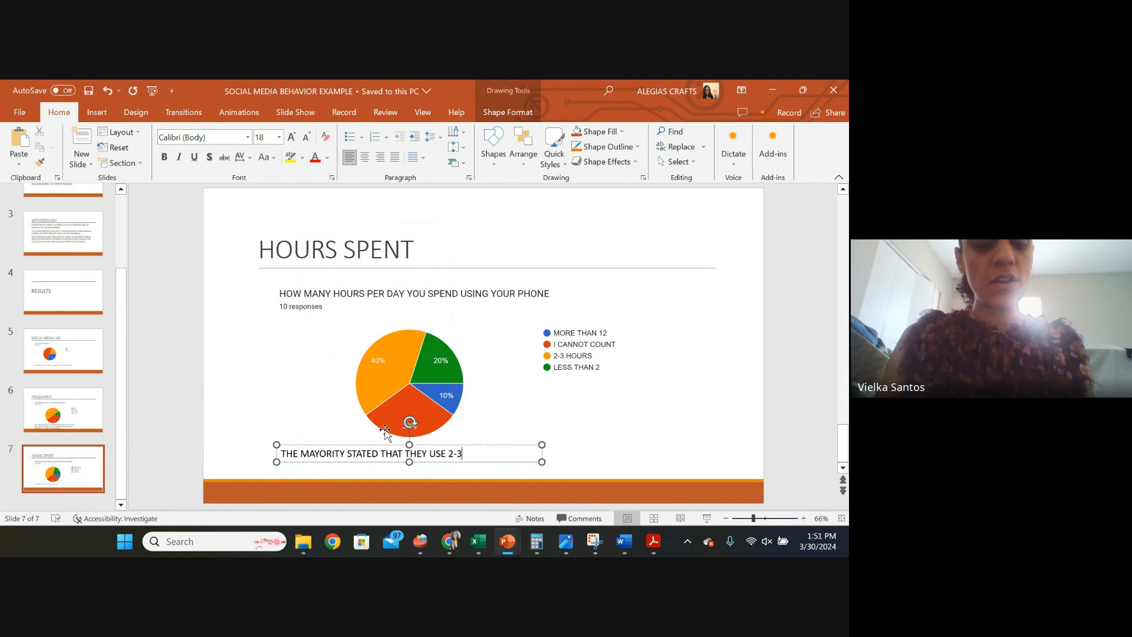
pyautogui.write(' HOURS')
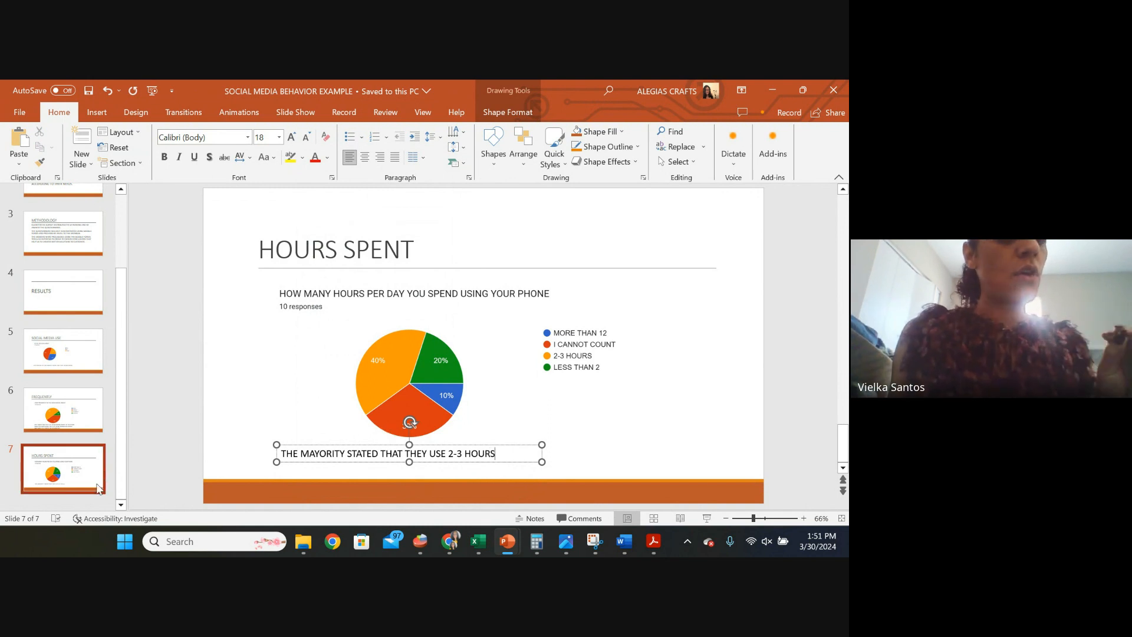
# - Add a new slide after the "HOURS SPENT" slide and title it "CONCLUSIONS AND RECOMMENDATIONS"
pyautogui.click(70, 501)
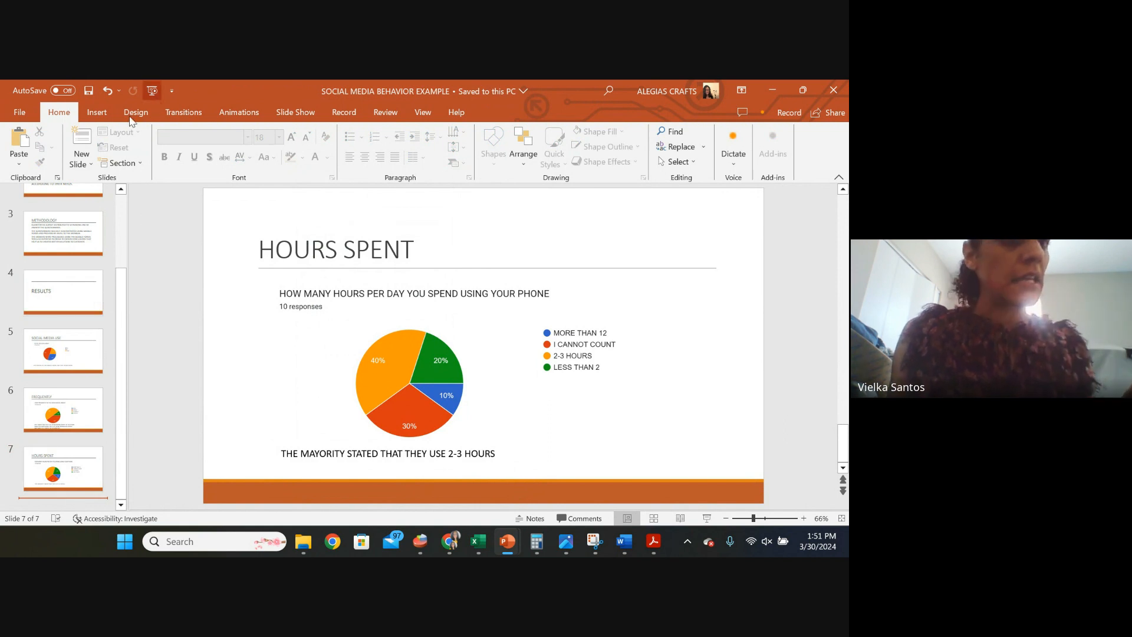
pyautogui.click(97, 112)
pyautogui.click(20, 152)
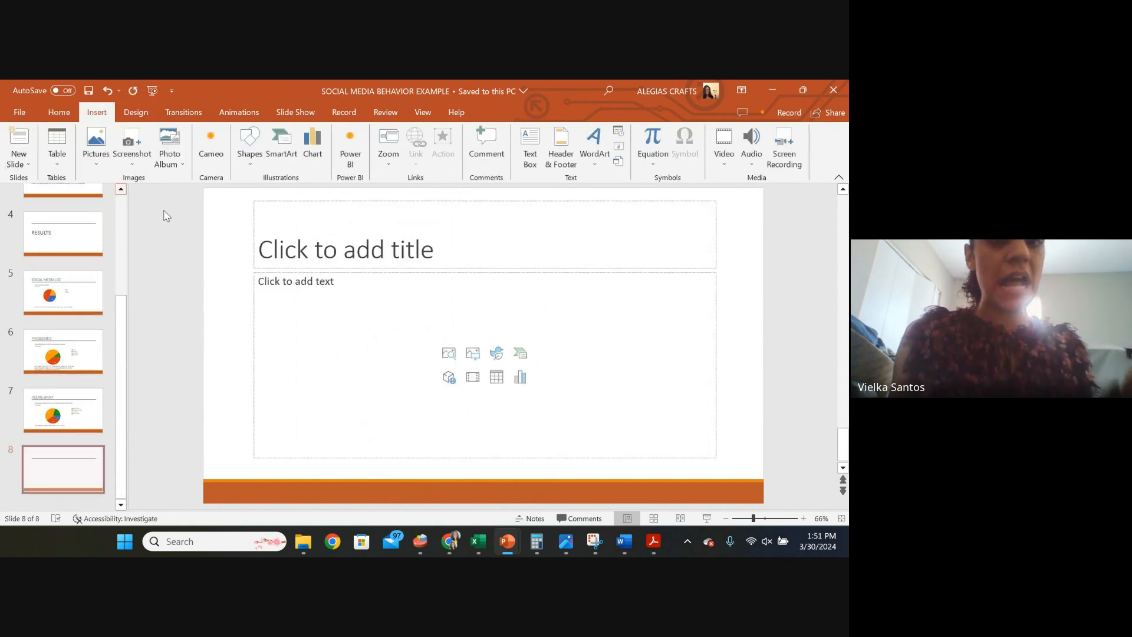
pyautogui.click(283, 267)
pyautogui.write('CONC')
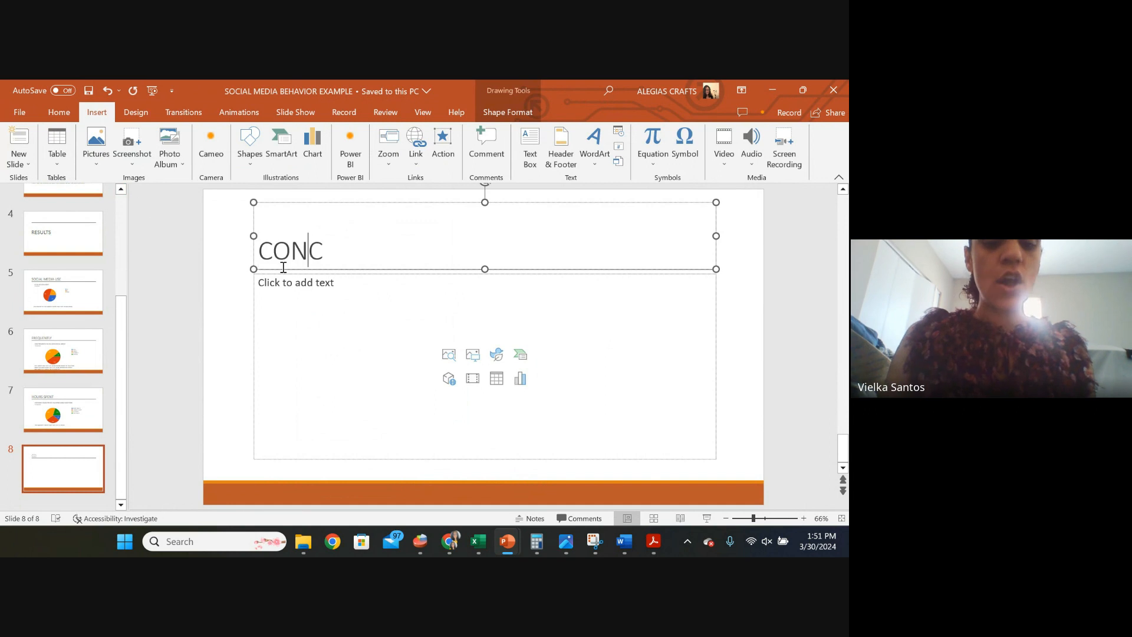
pyautogui.write('LUSIONS ')
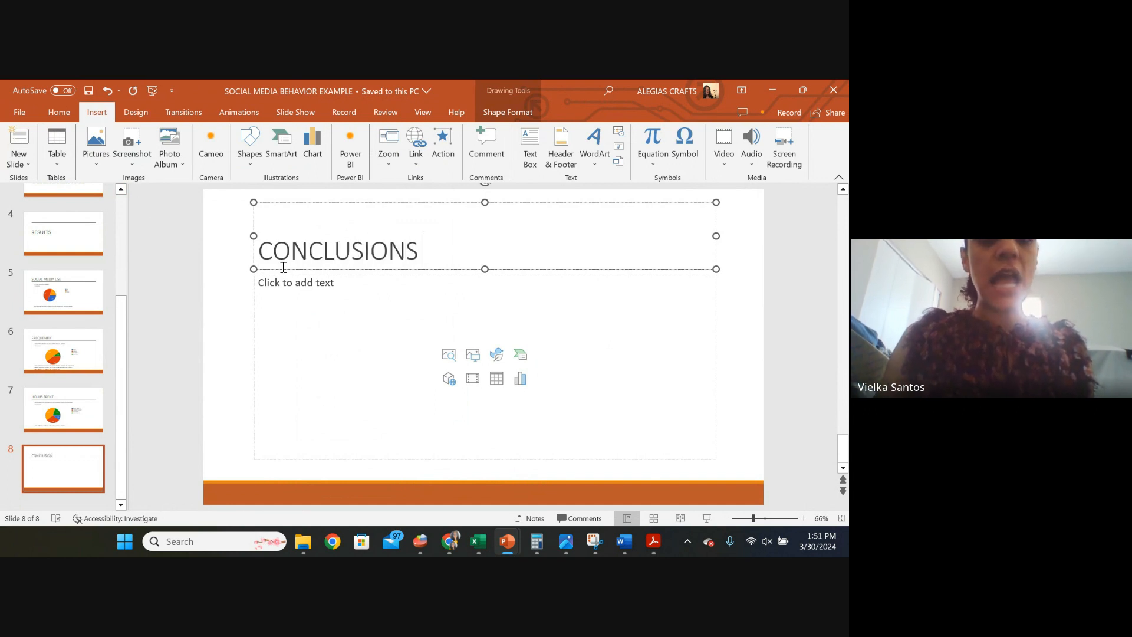
pyautogui.write('AND RECOMMEN')
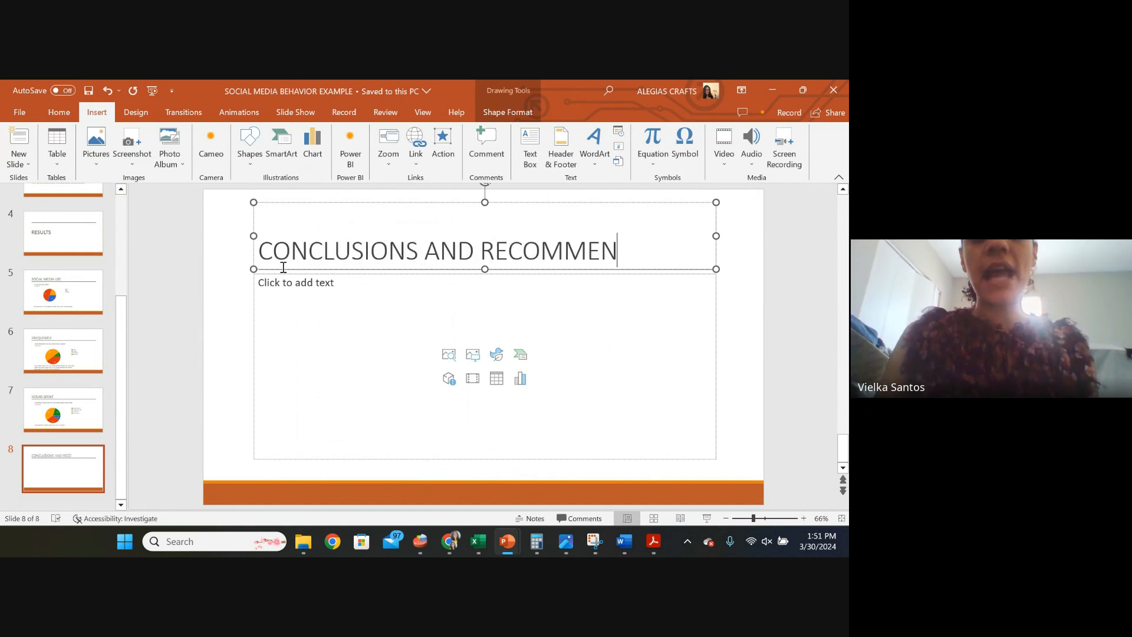
pyautogui.write('DATIO')
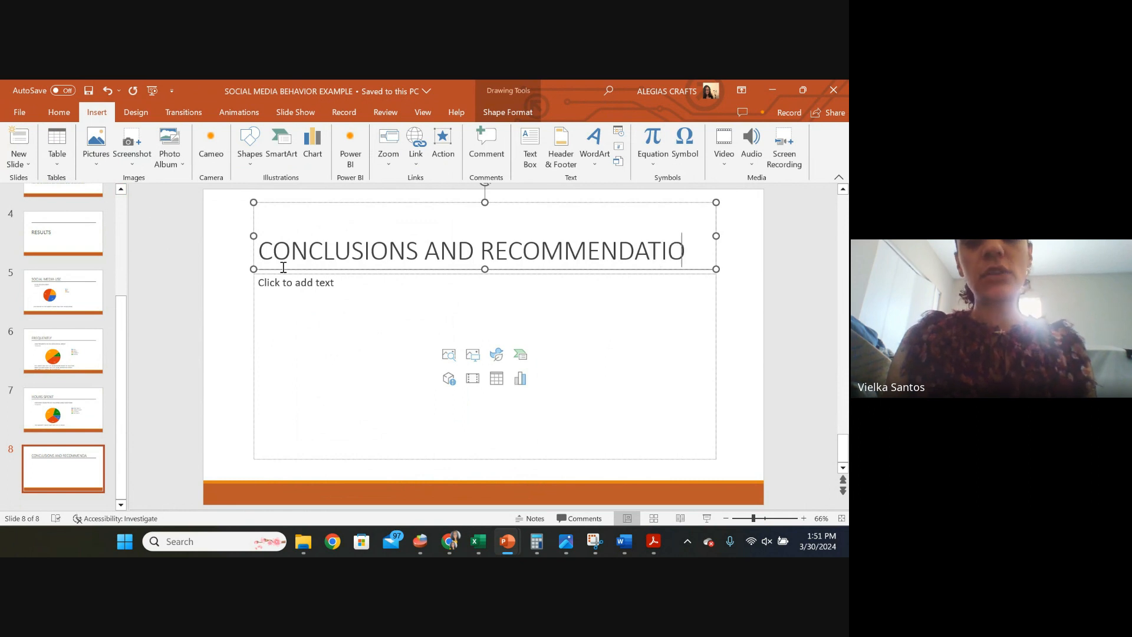
pyautogui.write('NS')
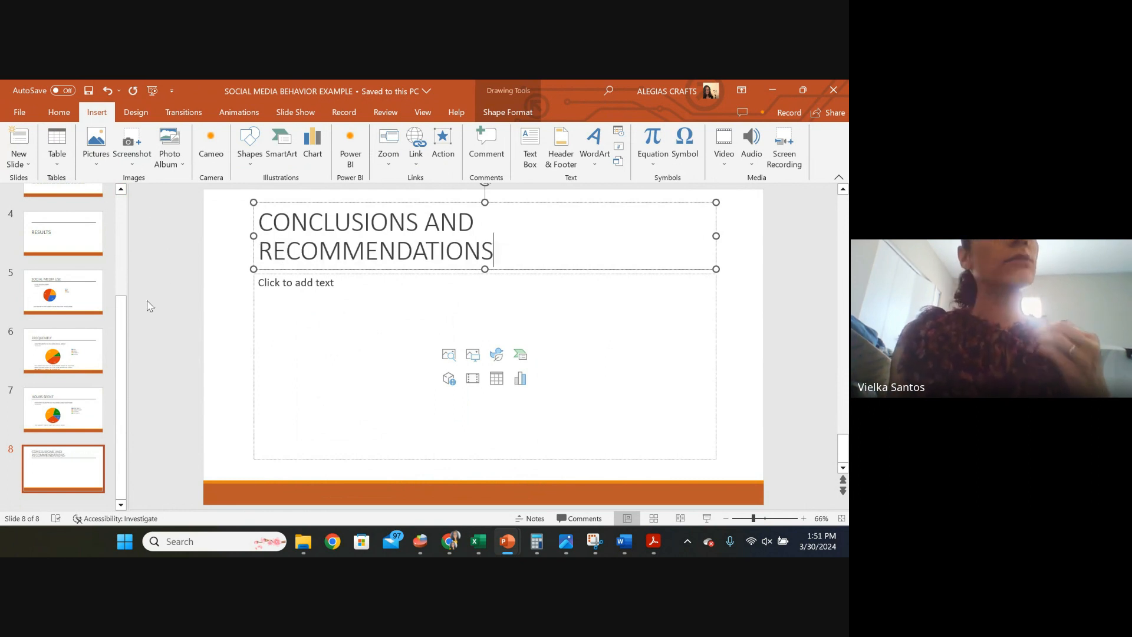
# - Check the social media use slide and start the conclusions slide's body text with "TAKING IN CONSIDERATION THA"
pyautogui.click(53, 289)
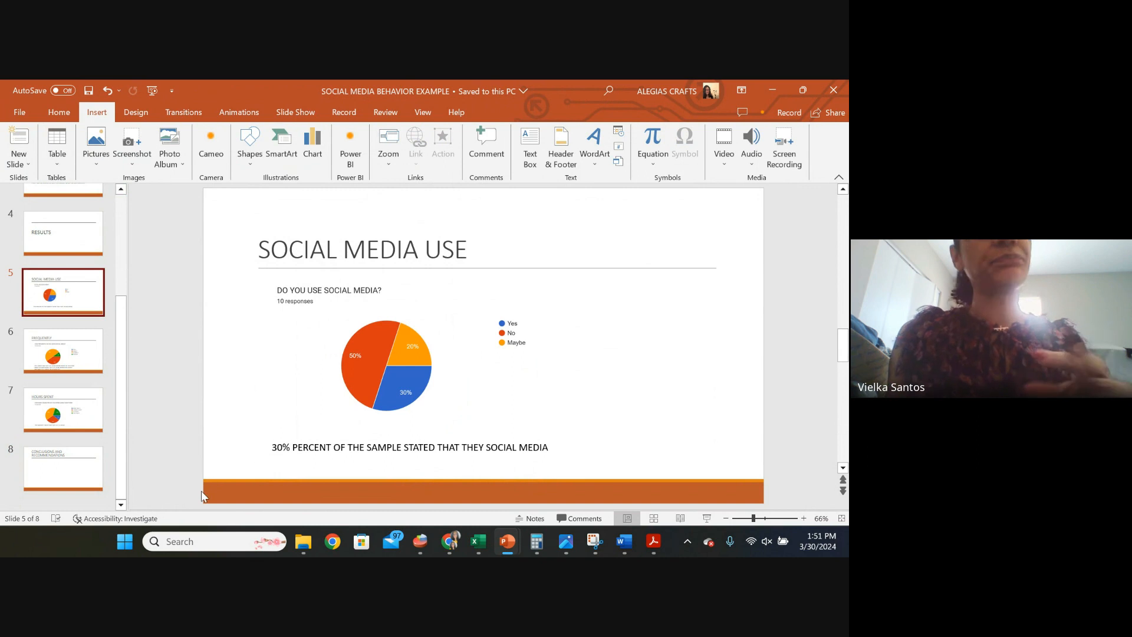
pyautogui.click(74, 440)
pyautogui.click(18, 500)
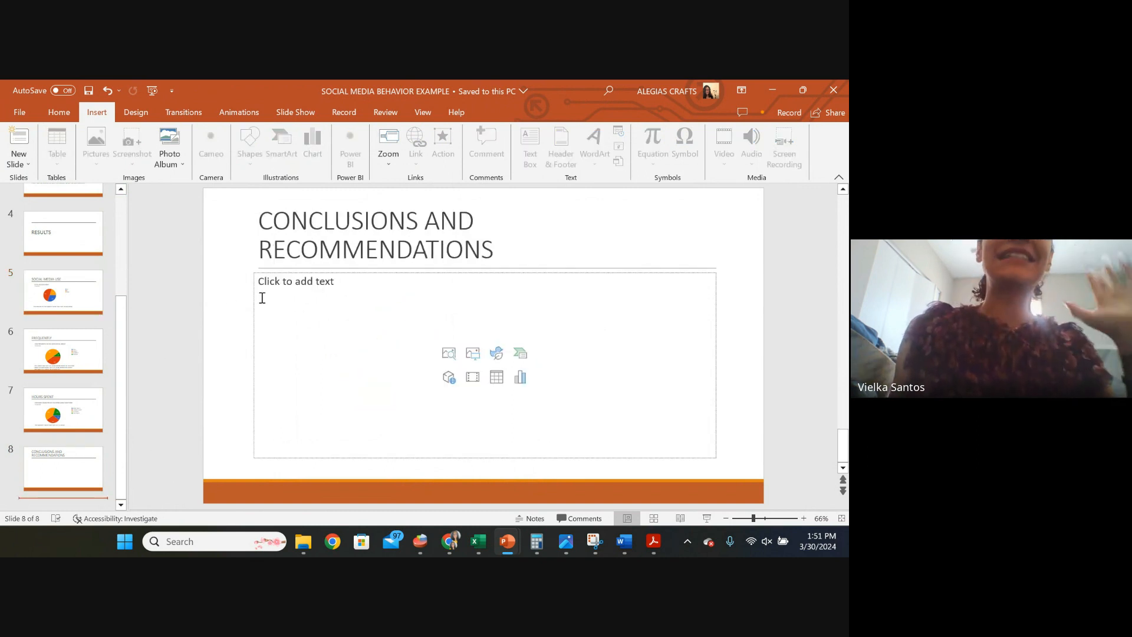
pyautogui.click(285, 321)
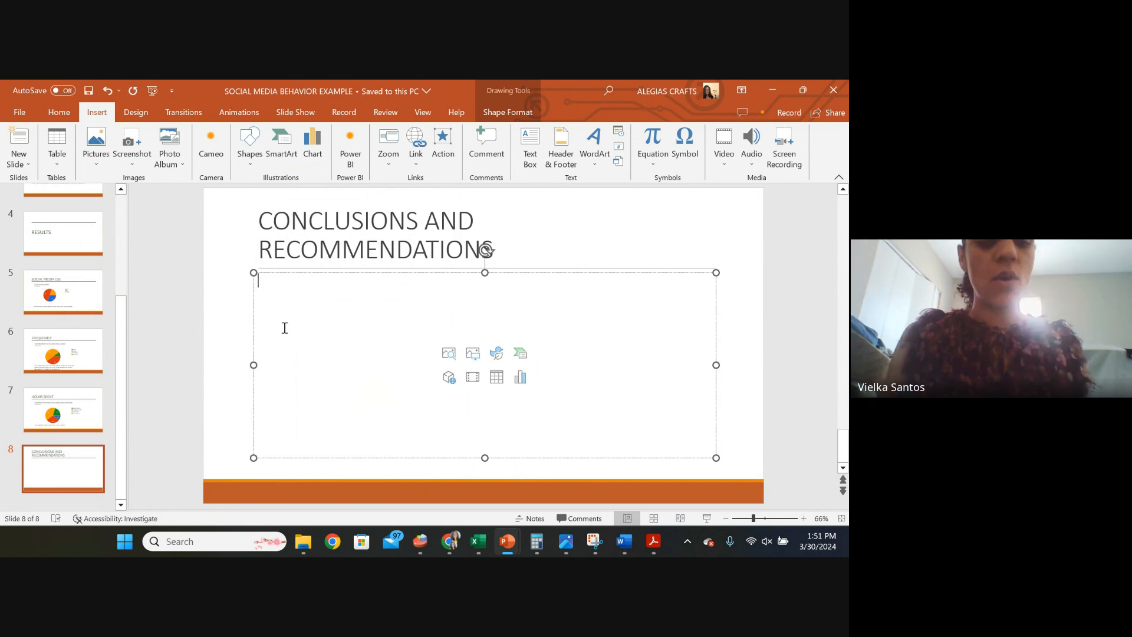
pyautogui.write('TAKING IN CONSIDE')
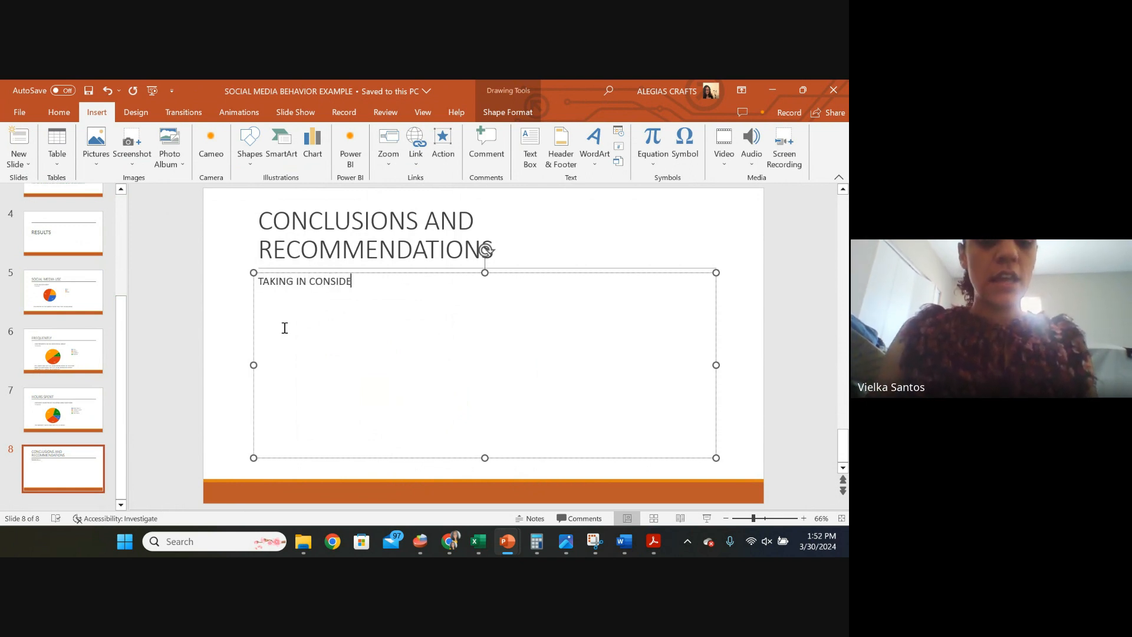
pyautogui.write('HAR')
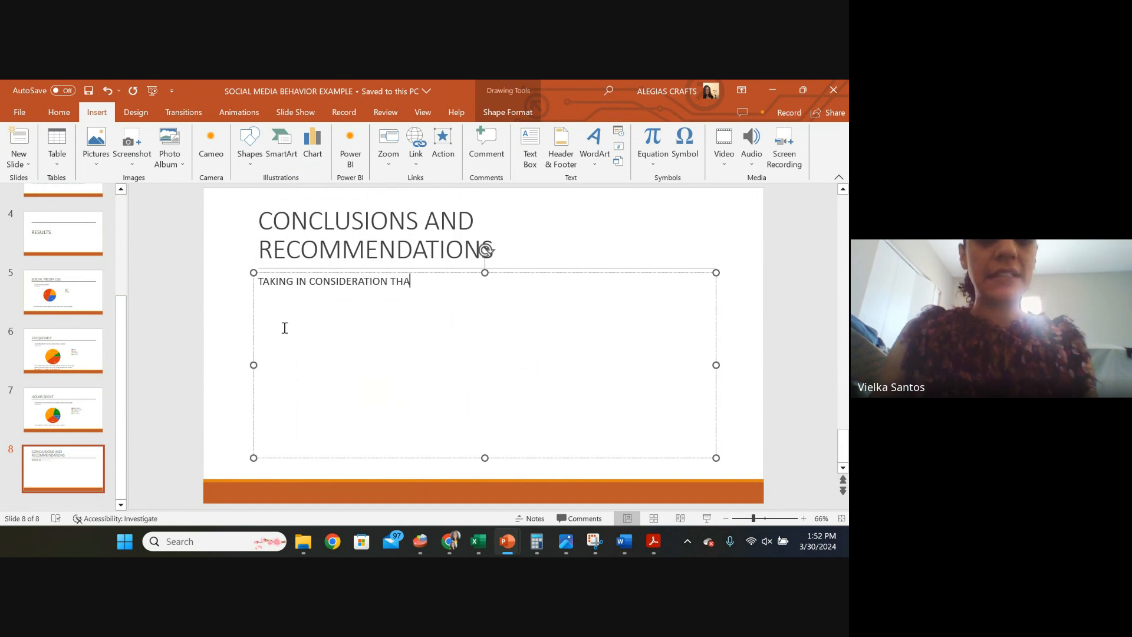